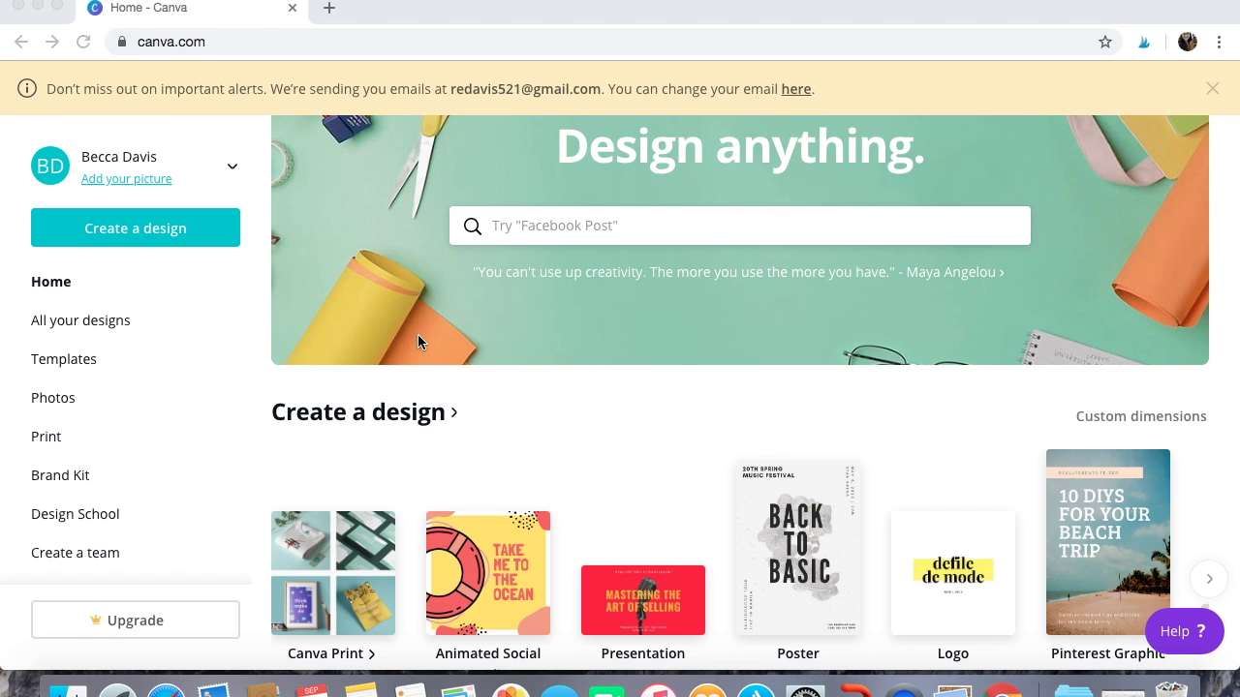
# - Scroll the Canva home page and page through the design-type carousel
pyautogui.scroll(-1, 417, 334)
pyautogui.scroll(-2, 417, 334)
pyautogui.scroll(-3, 417, 334)
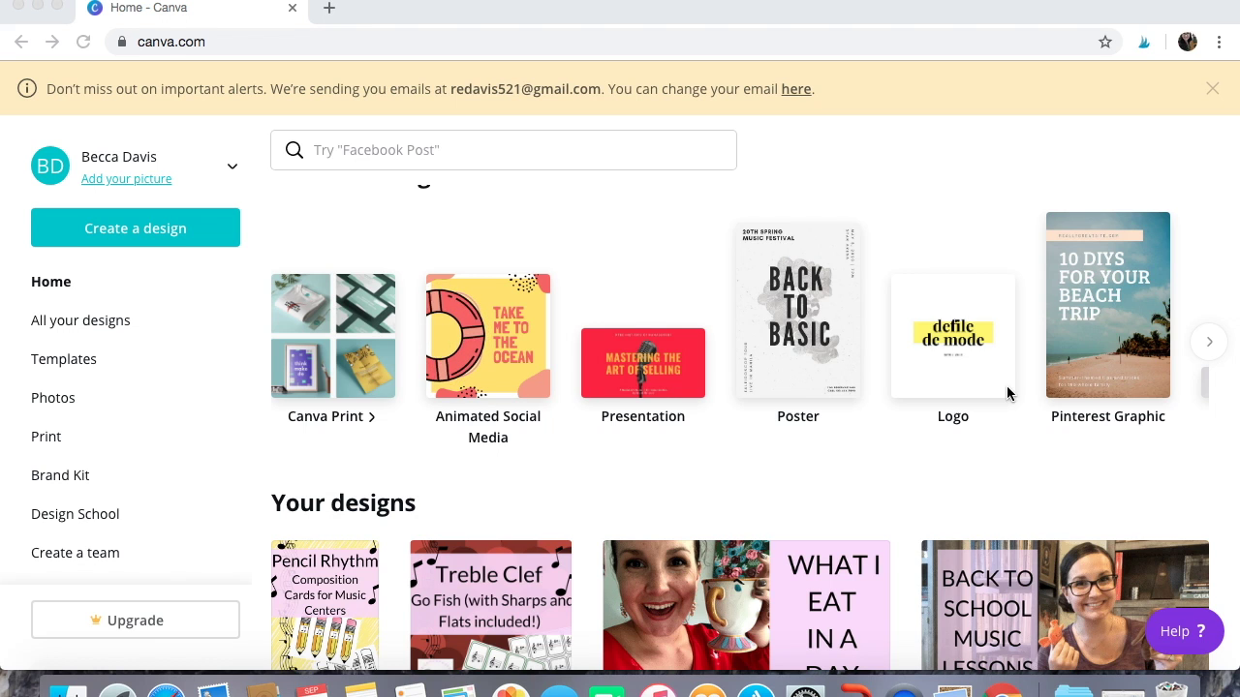
pyautogui.click(1210, 346)
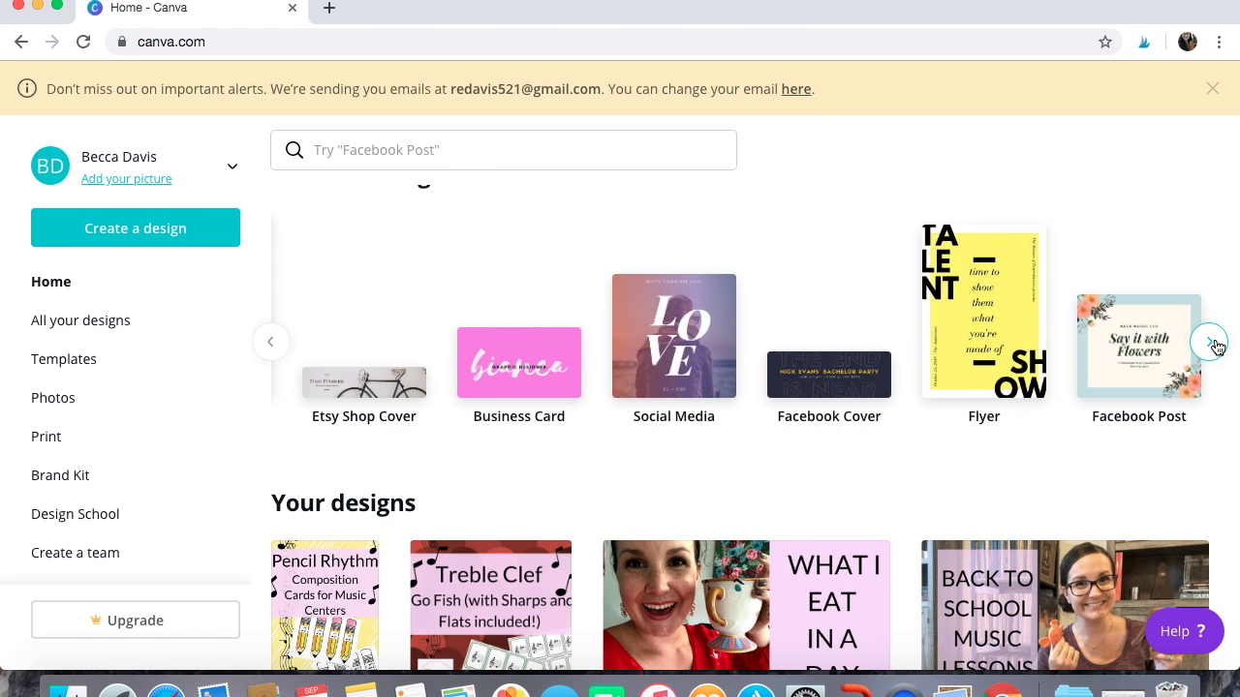
pyautogui.click(1215, 345)
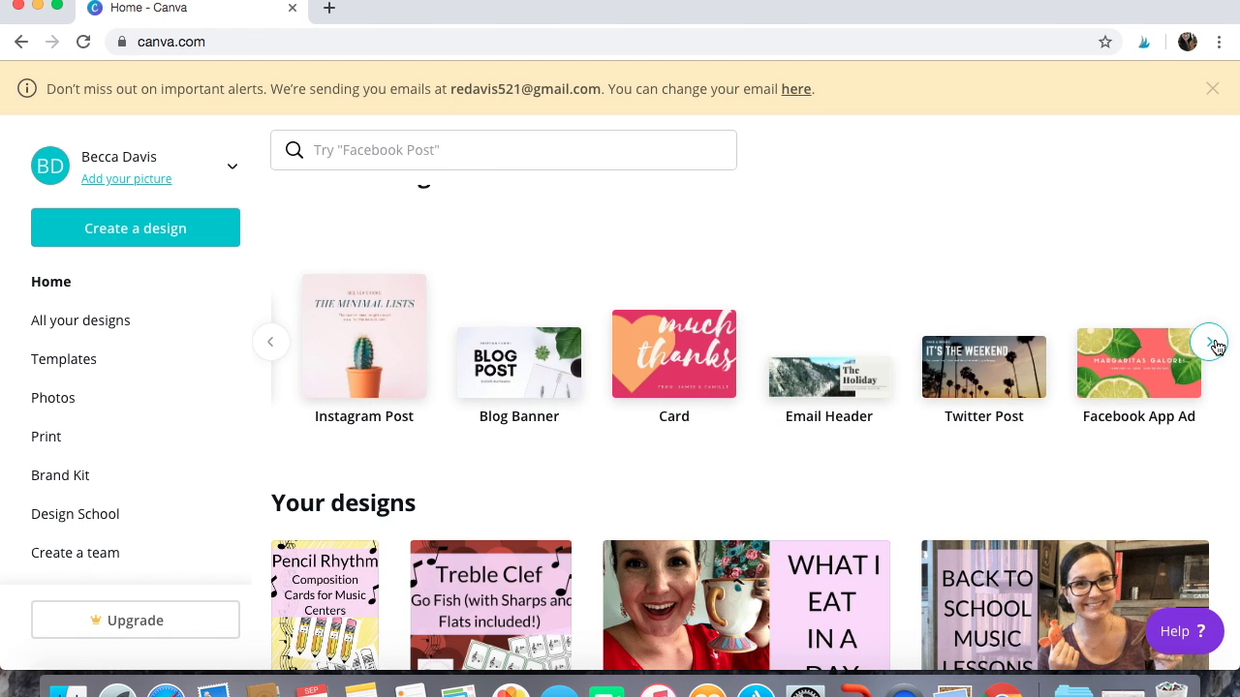
pyautogui.click(1212, 345)
pyautogui.scroll(-3, 855, 466)
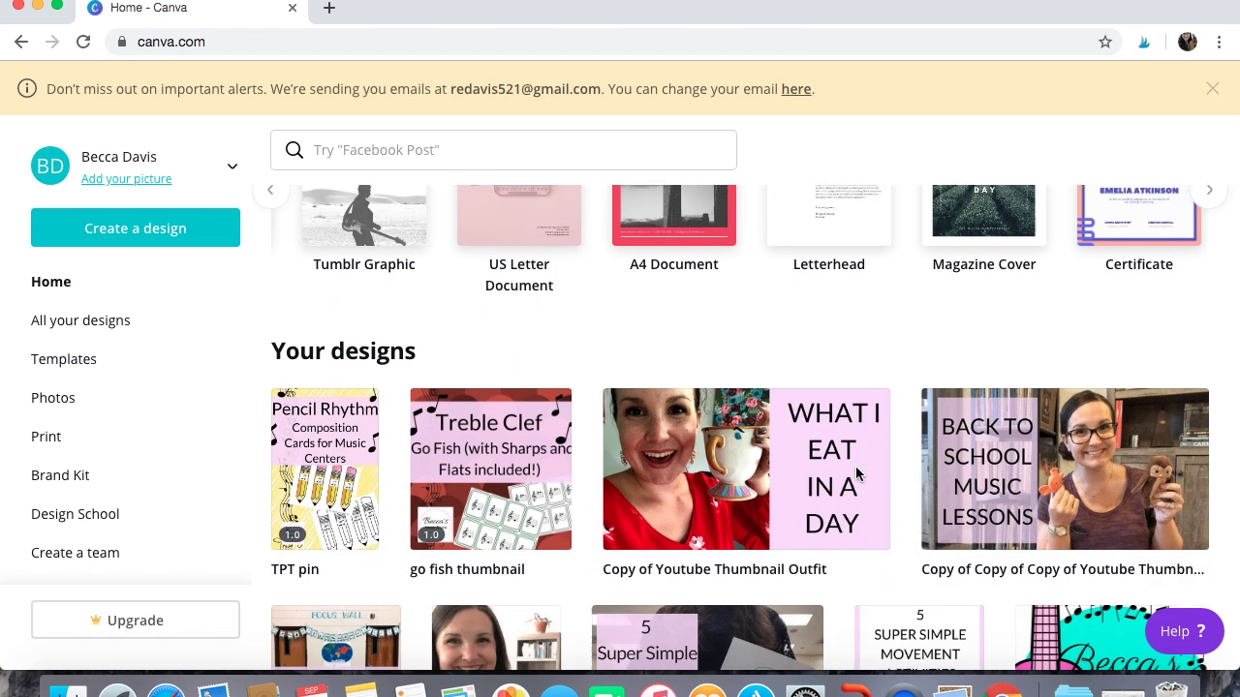
pyautogui.scroll(-5, 855, 471)
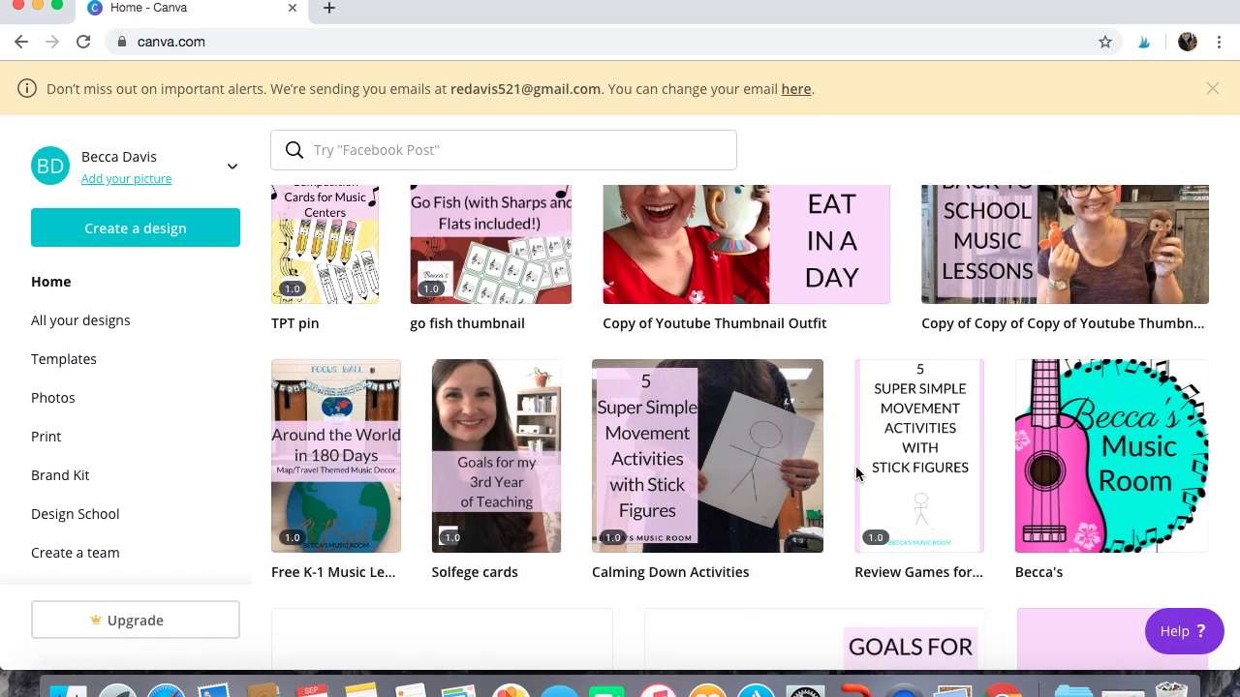
pyautogui.scroll(-2, 855, 471)
pyautogui.scroll(-3, 855, 472)
pyautogui.scroll(-2, 857, 475)
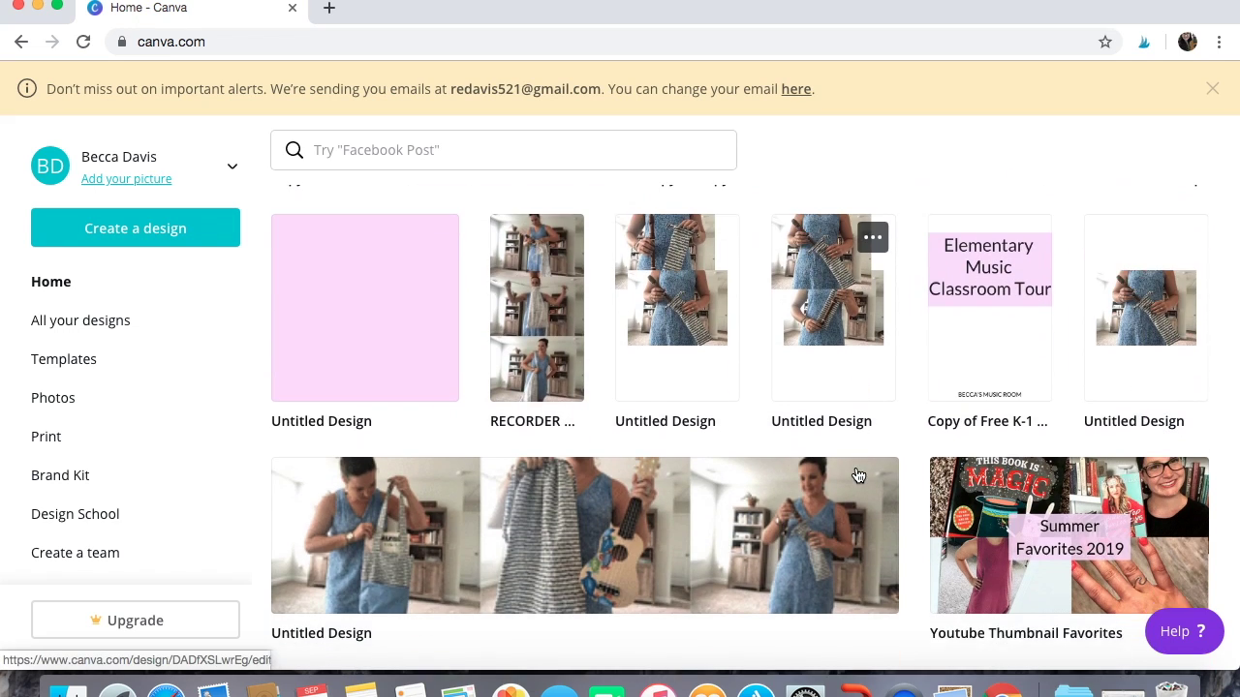
pyautogui.scroll(-3, 857, 475)
pyautogui.scroll(-3, 857, 475)
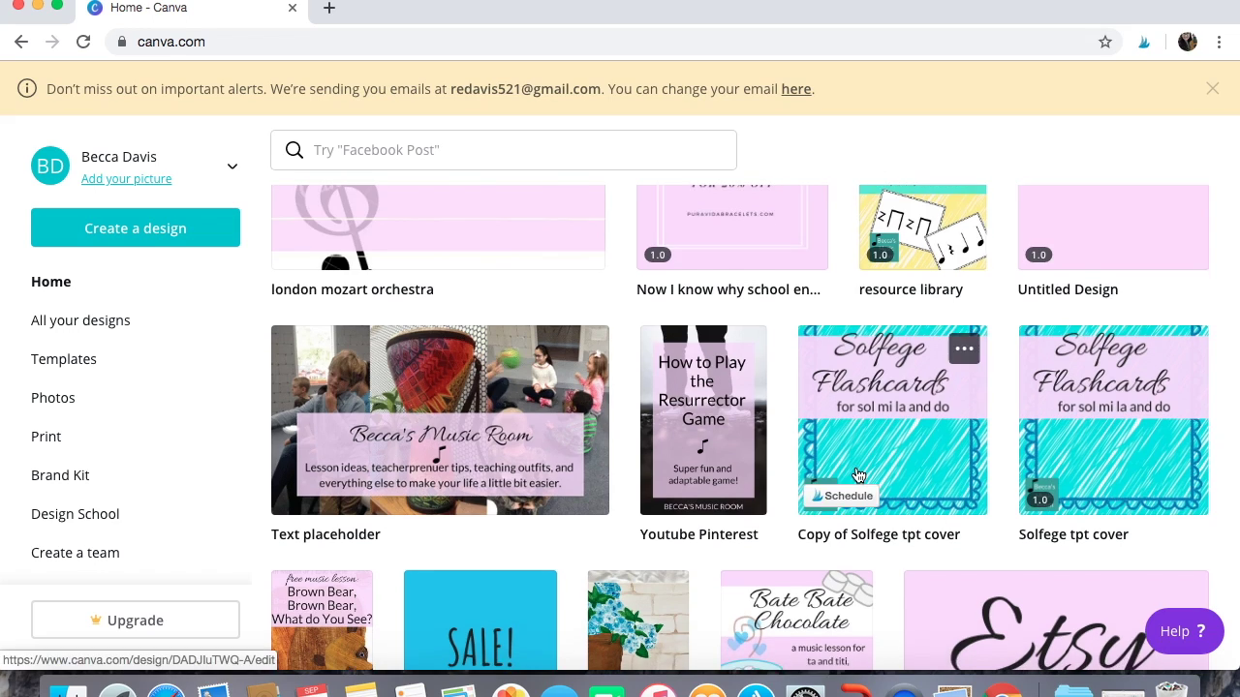
pyautogui.scroll(-3, 857, 474)
pyautogui.scroll(-3, 858, 474)
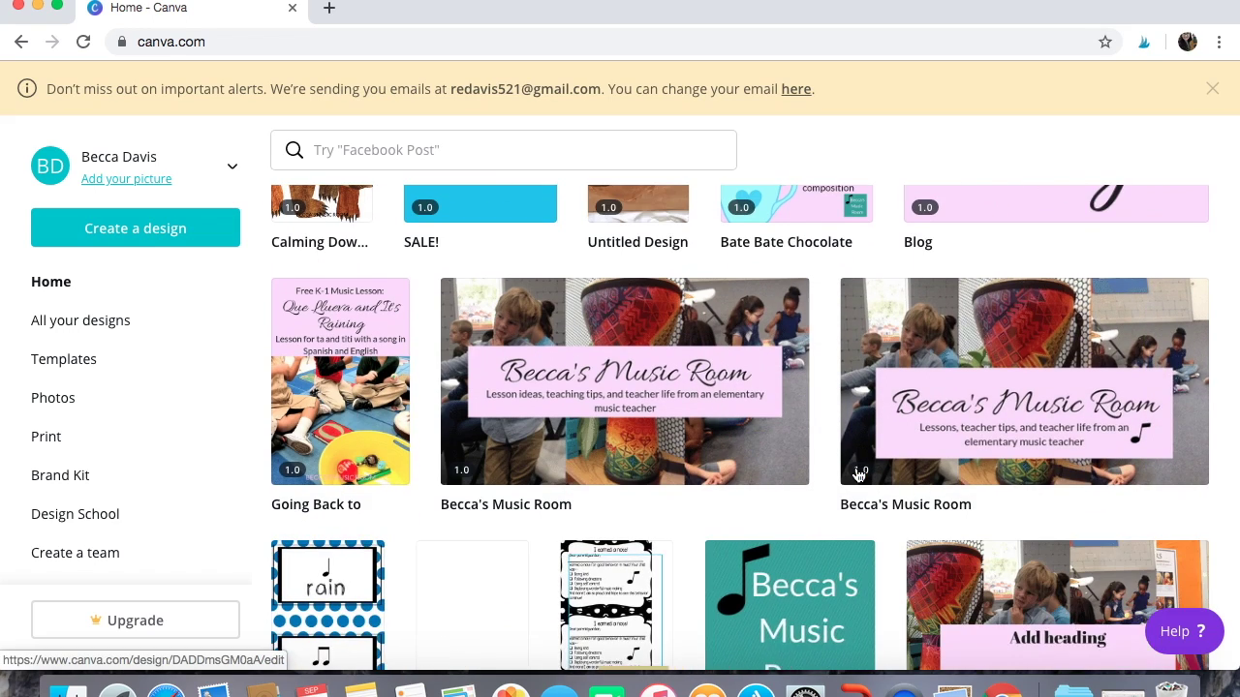
pyautogui.scroll(-3, 857, 474)
pyautogui.scroll(-3, 857, 474)
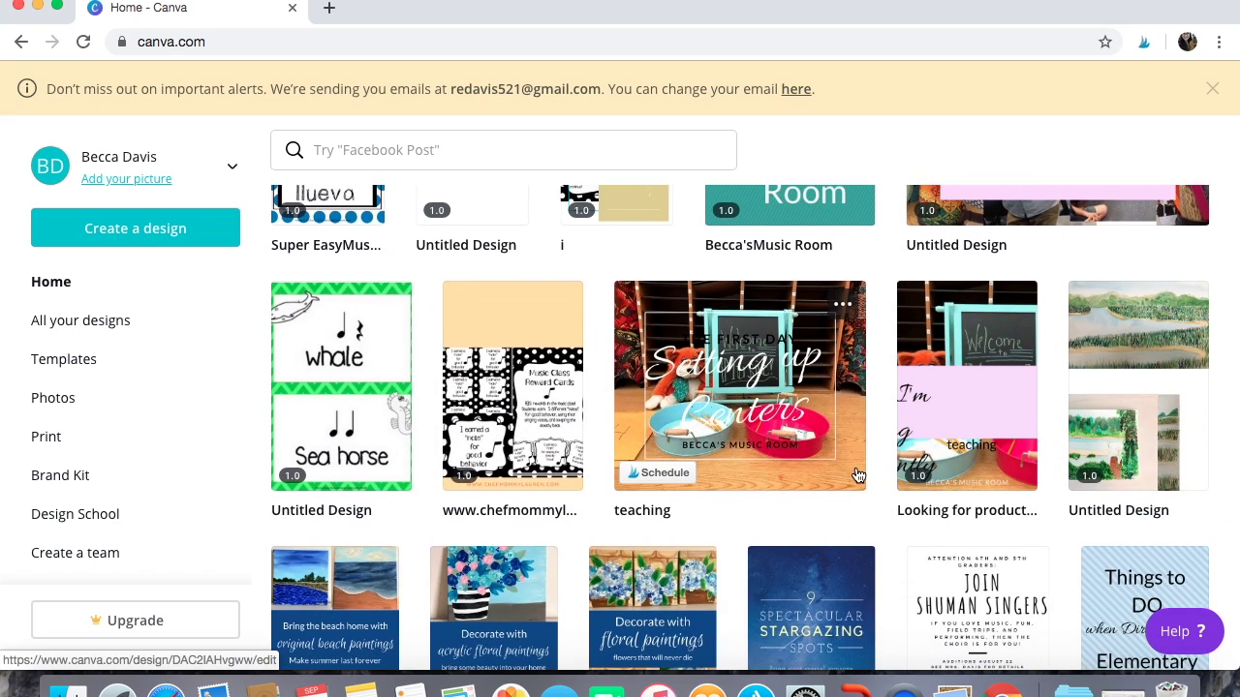
pyautogui.scroll(-1, 857, 475)
pyautogui.scroll(4, 857, 470)
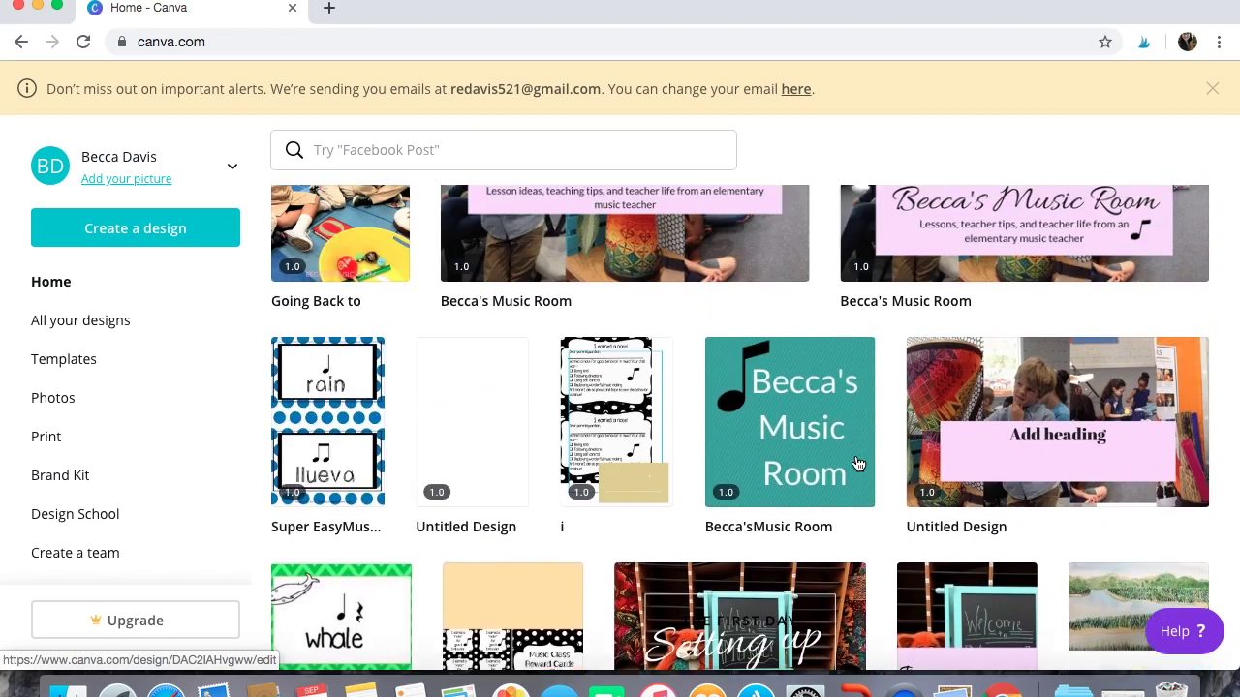
pyautogui.scroll(4, 857, 464)
pyautogui.scroll(4, 857, 465)
pyautogui.scroll(4, 857, 465)
pyautogui.scroll(5, 857, 465)
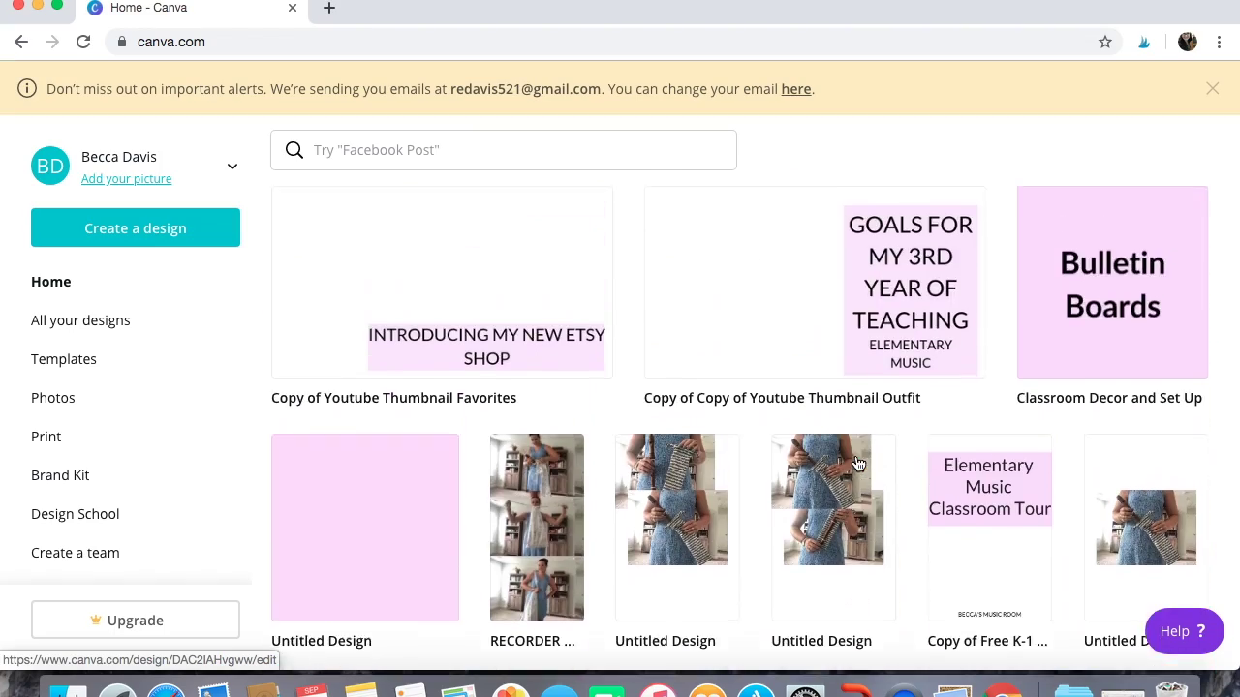
pyautogui.scroll(4, 857, 465)
pyautogui.scroll(3, 857, 465)
pyautogui.scroll(-1, 856, 462)
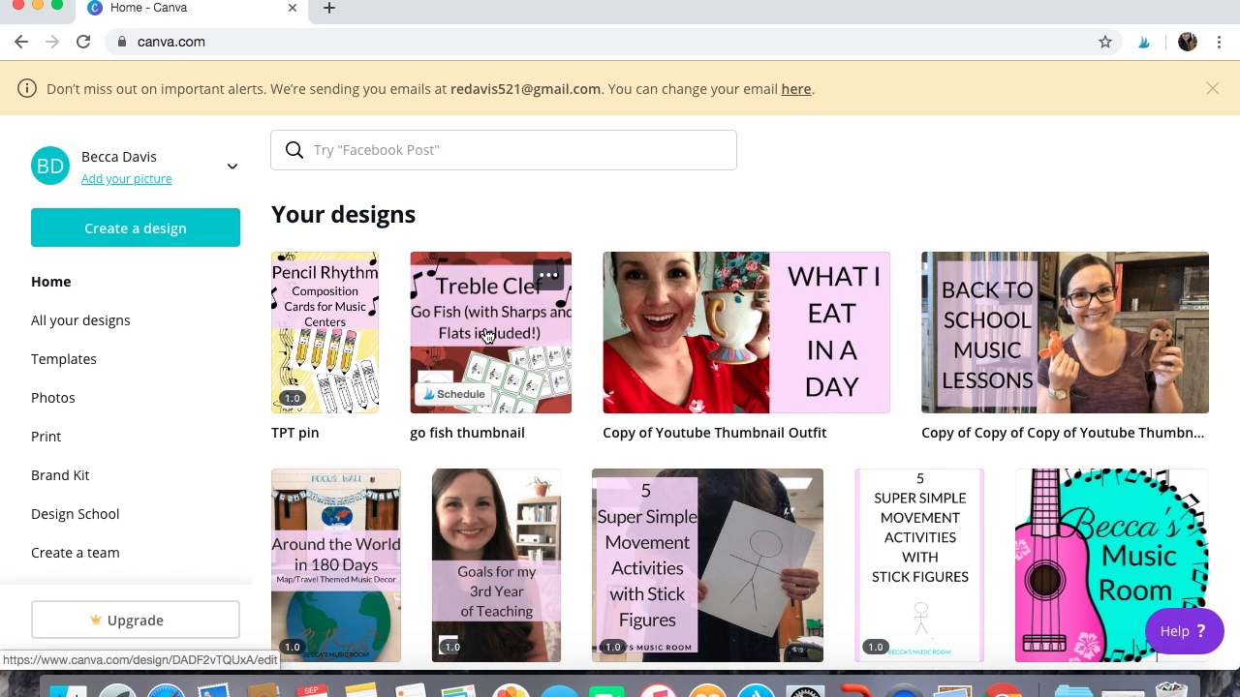
pyautogui.moveTo(490, 332)
pyautogui.scroll(-1, 484, 356)
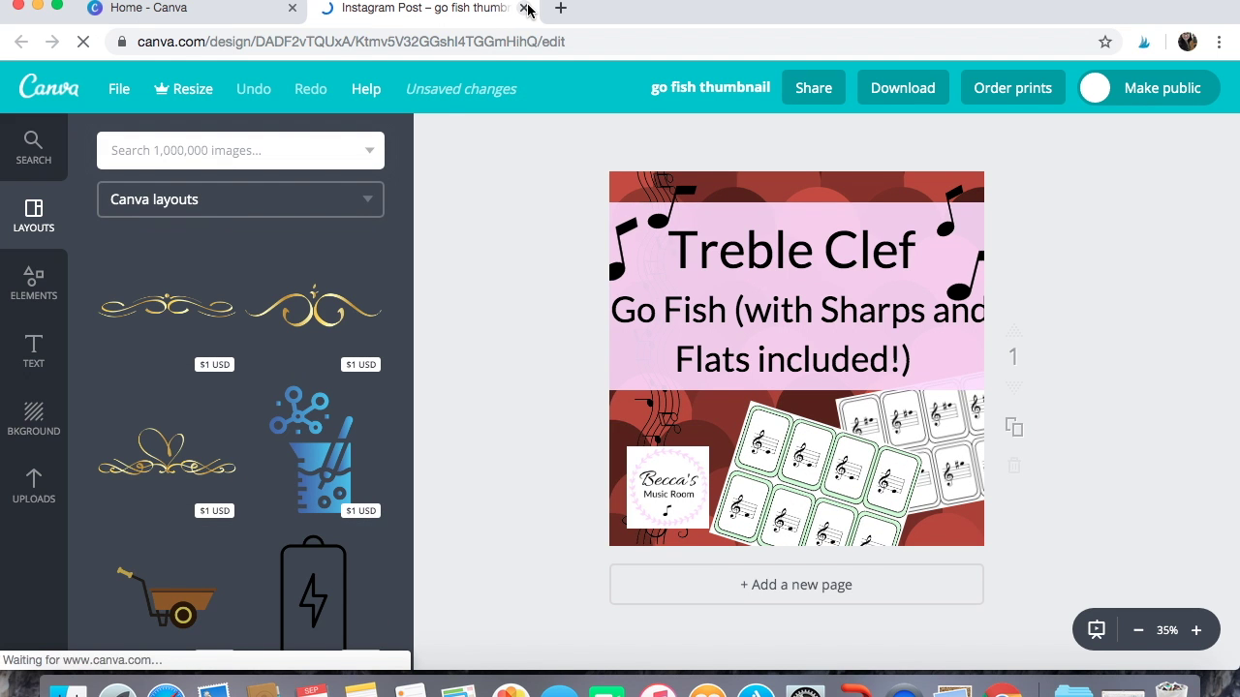
# - Close the go fish thumbnail design and bring the Instagram Post design type into view
pyautogui.click(524, 8)
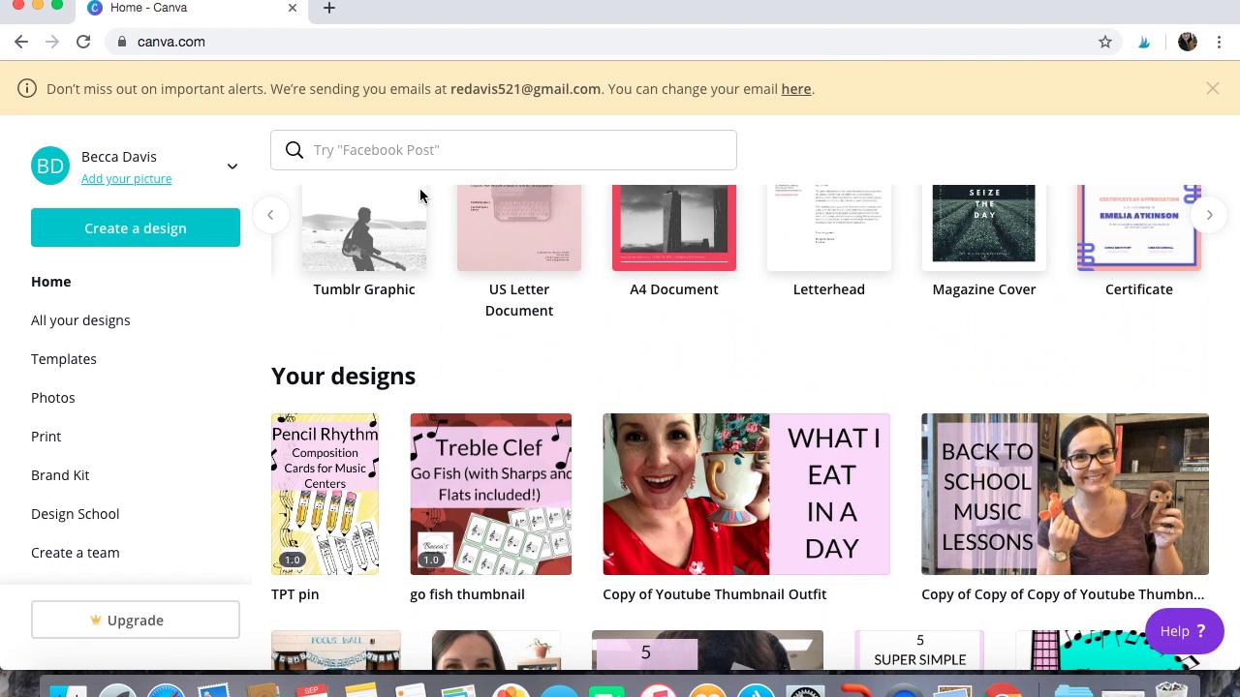
pyautogui.scroll(5, 420, 196)
pyautogui.scroll(-3, 420, 193)
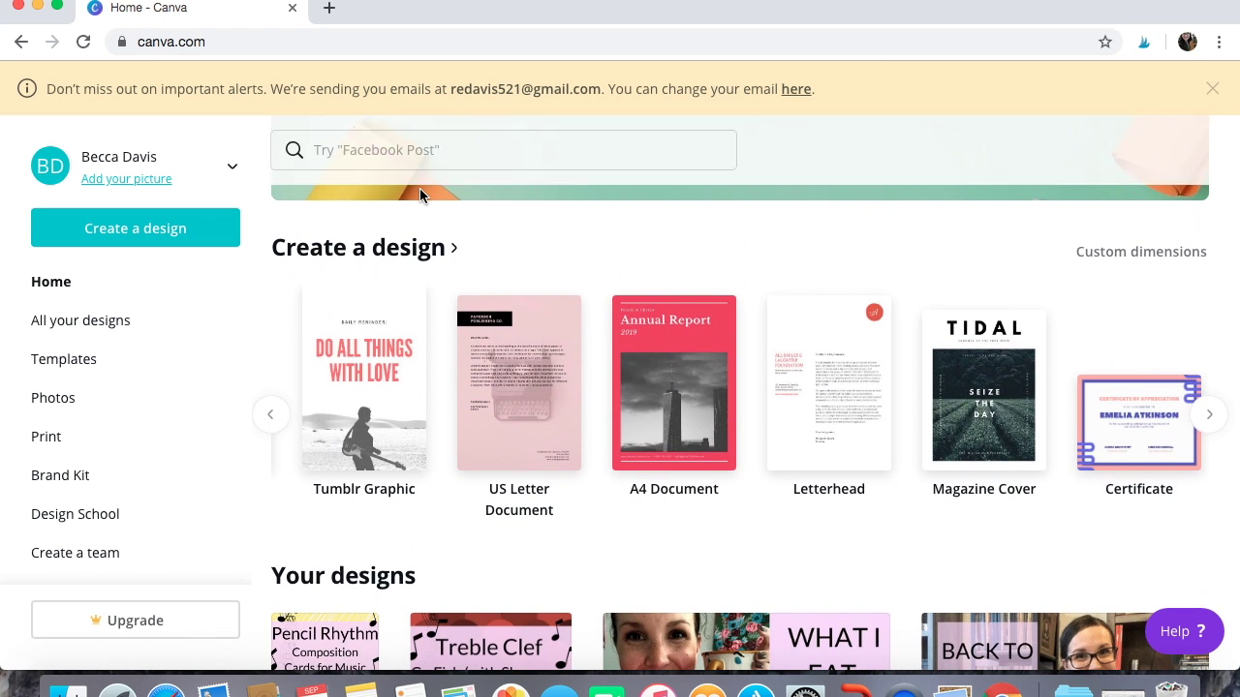
pyautogui.click(271, 415)
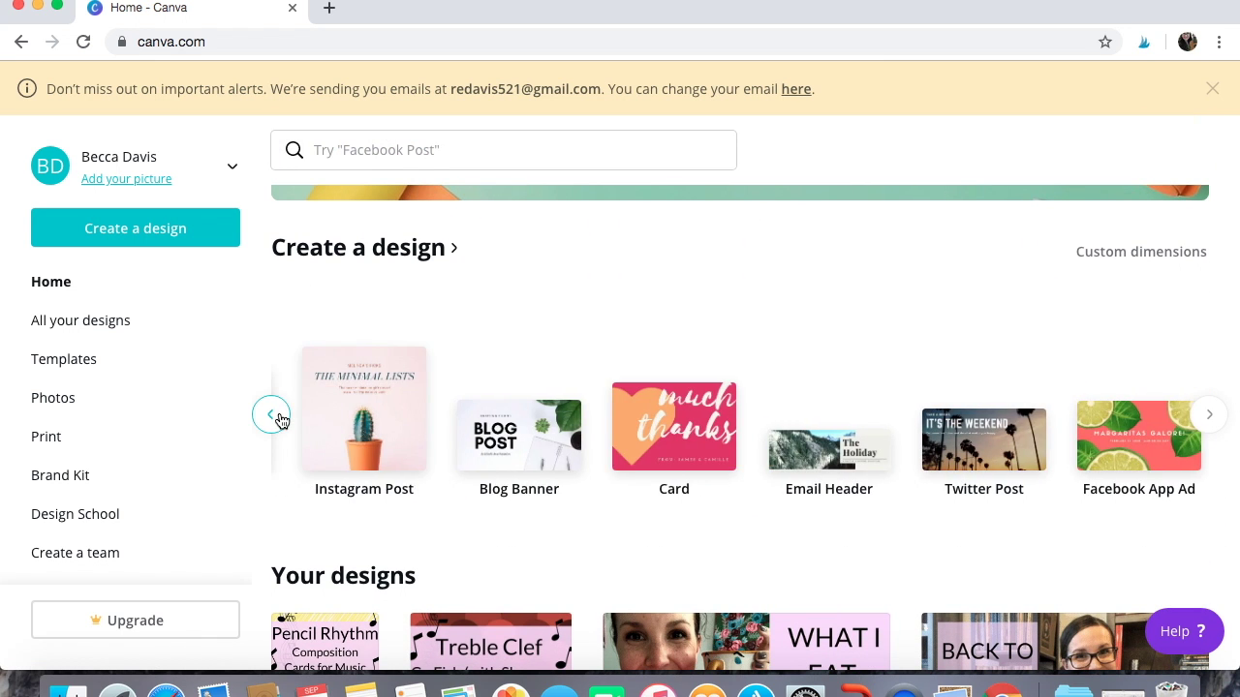
pyautogui.click(271, 414)
pyautogui.click(271, 415)
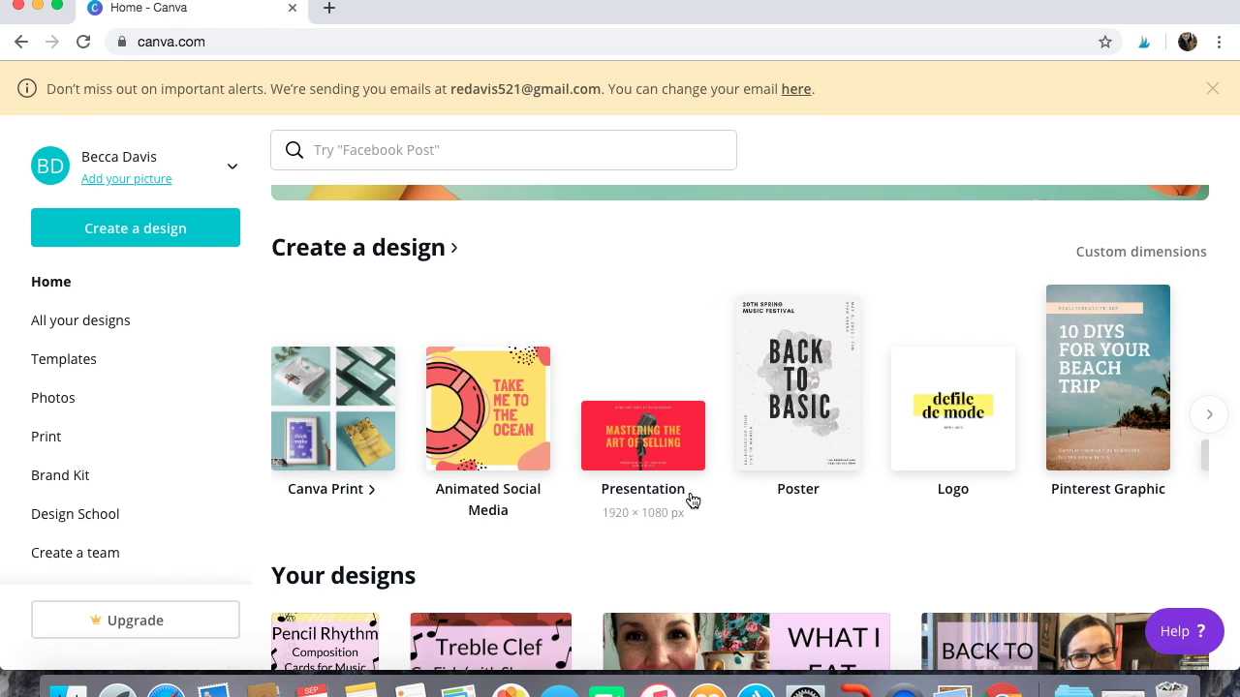
pyautogui.click(1210, 414)
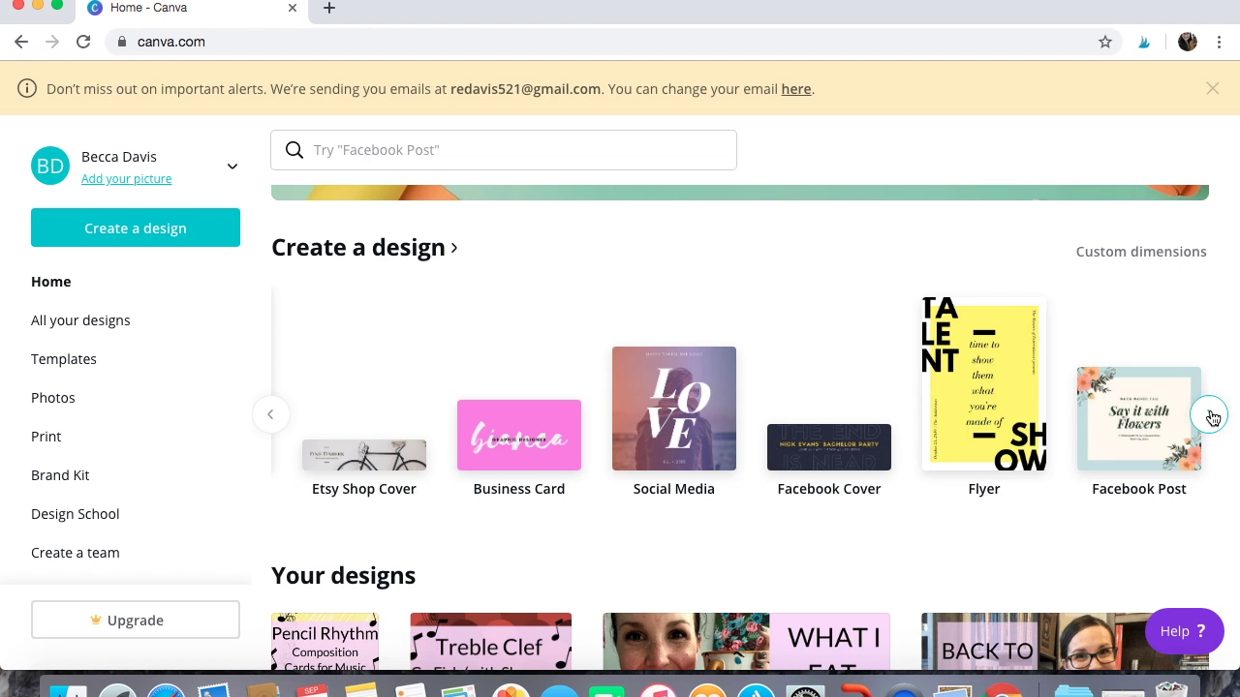
pyautogui.click(1209, 414)
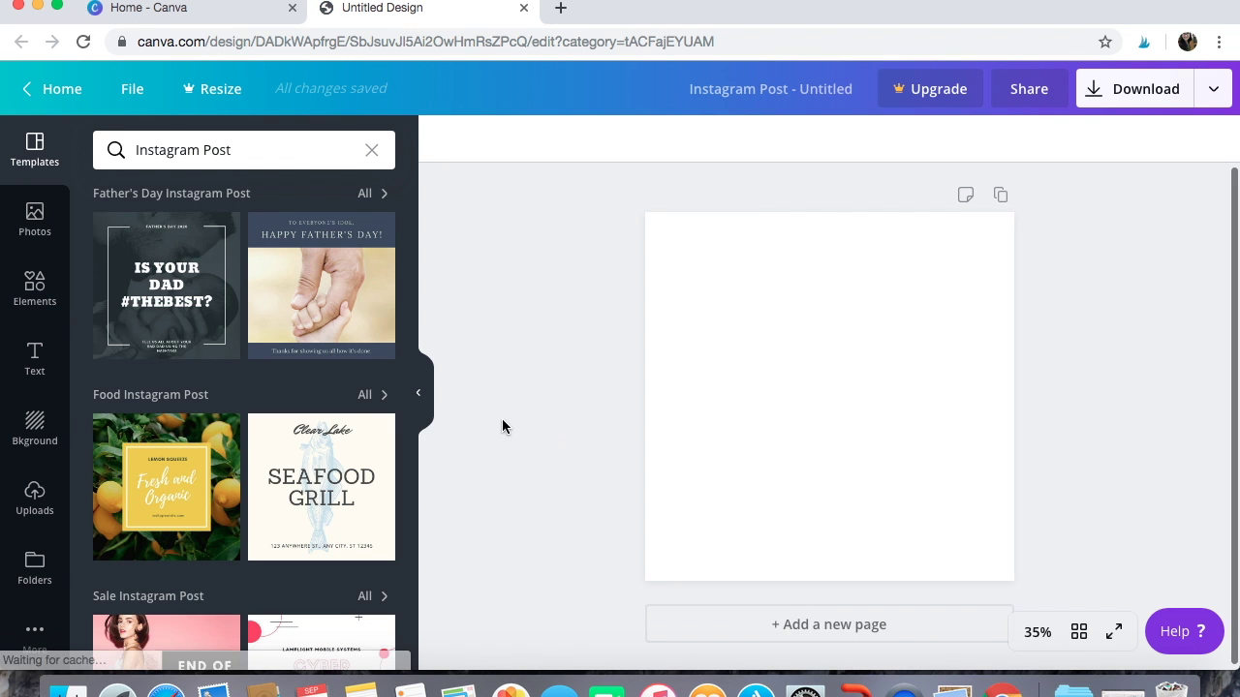
# - Browse templates through the holiday, seasonal, travel and Instagram Ad categories
pyautogui.scroll(-1, 242, 471)
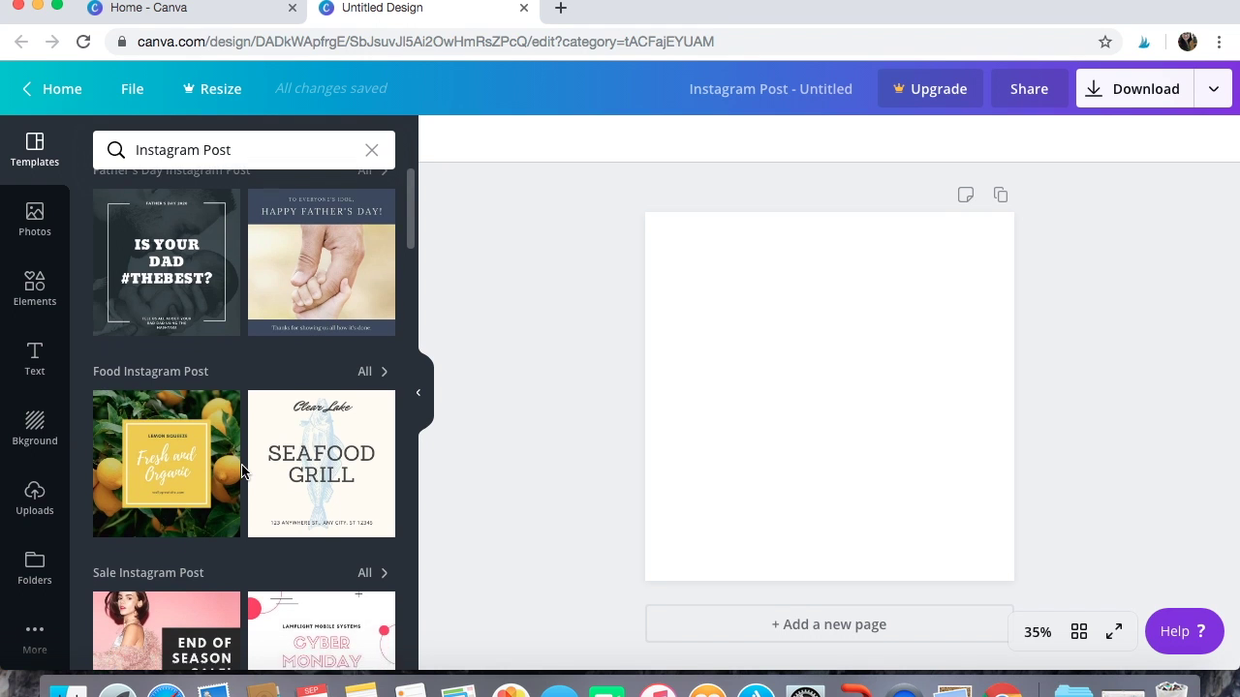
pyautogui.scroll(-2, 242, 470)
pyautogui.scroll(-2, 243, 471)
pyautogui.scroll(-1, 242, 471)
pyautogui.scroll(-3, 243, 471)
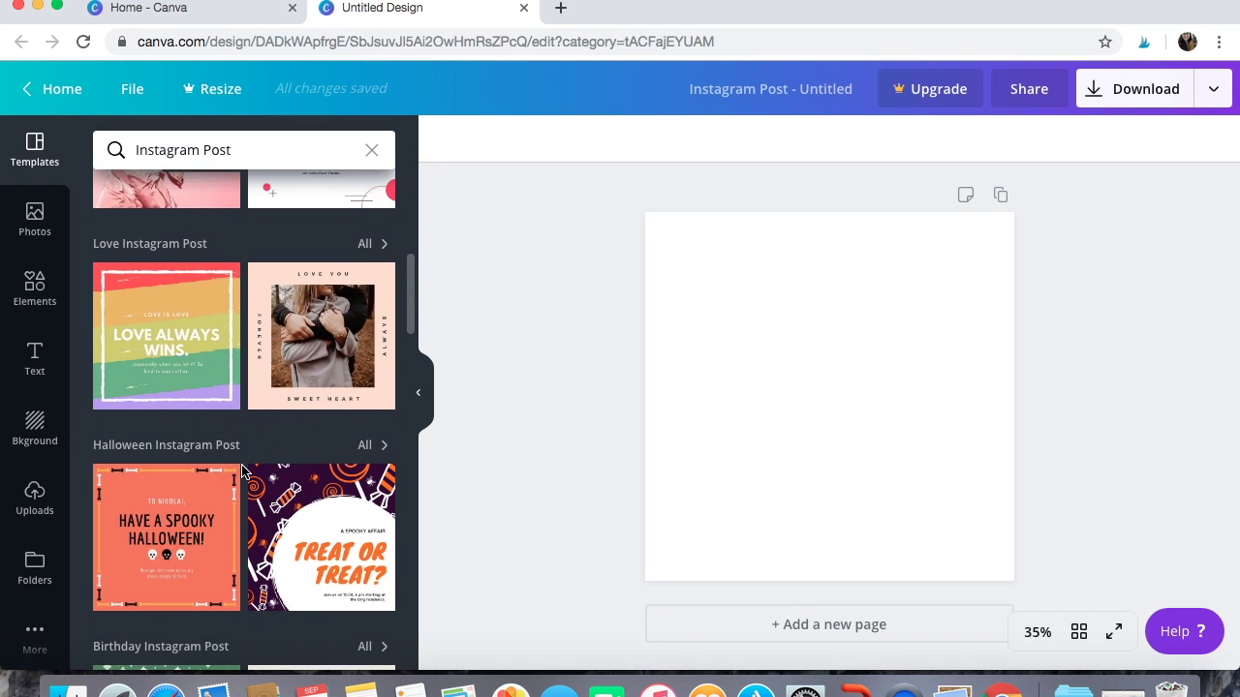
pyautogui.scroll(-3, 242, 471)
pyautogui.scroll(-2, 242, 471)
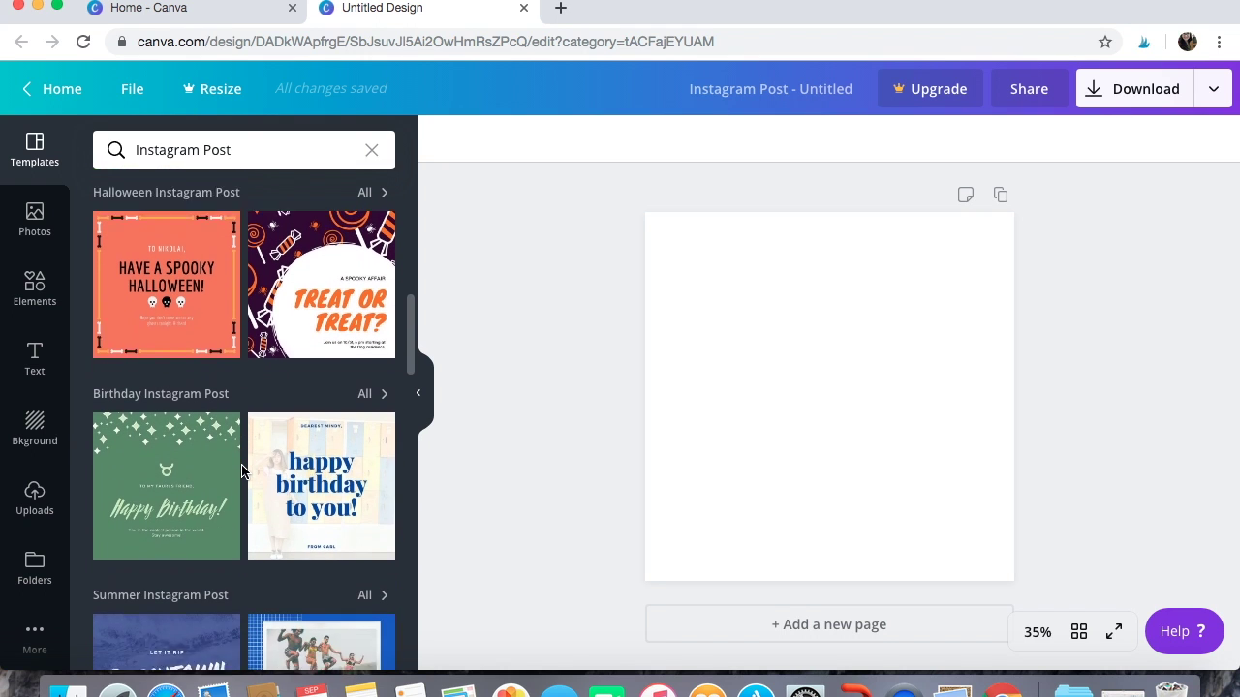
pyautogui.scroll(-1, 242, 471)
pyautogui.scroll(-1, 243, 471)
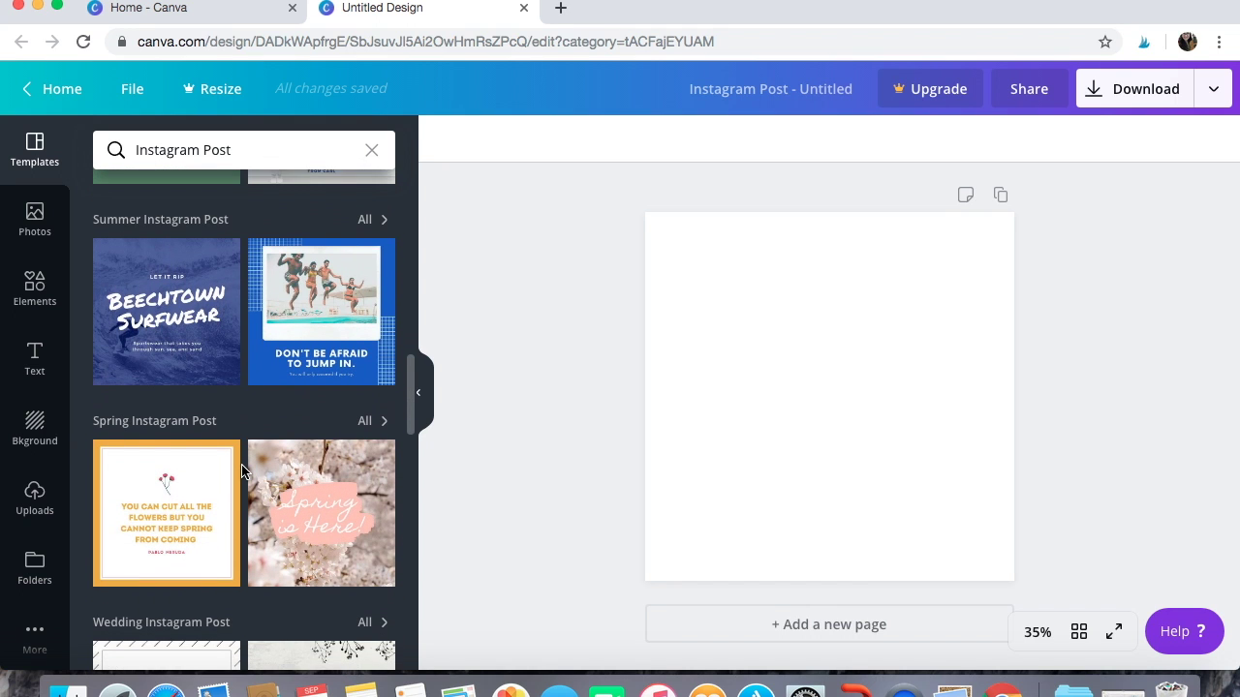
pyautogui.scroll(-2, 243, 470)
pyautogui.scroll(-1, 242, 470)
pyautogui.scroll(-1, 242, 471)
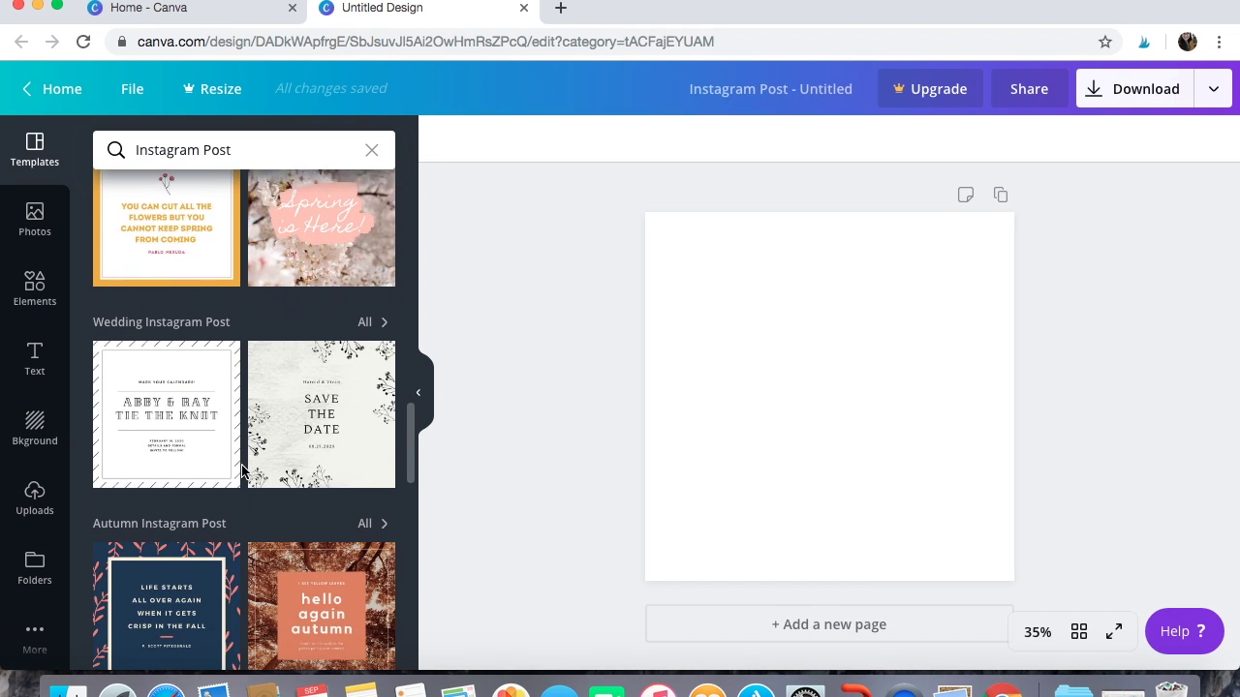
pyautogui.scroll(-1, 242, 470)
pyautogui.scroll(-2, 242, 471)
pyautogui.scroll(-1, 242, 471)
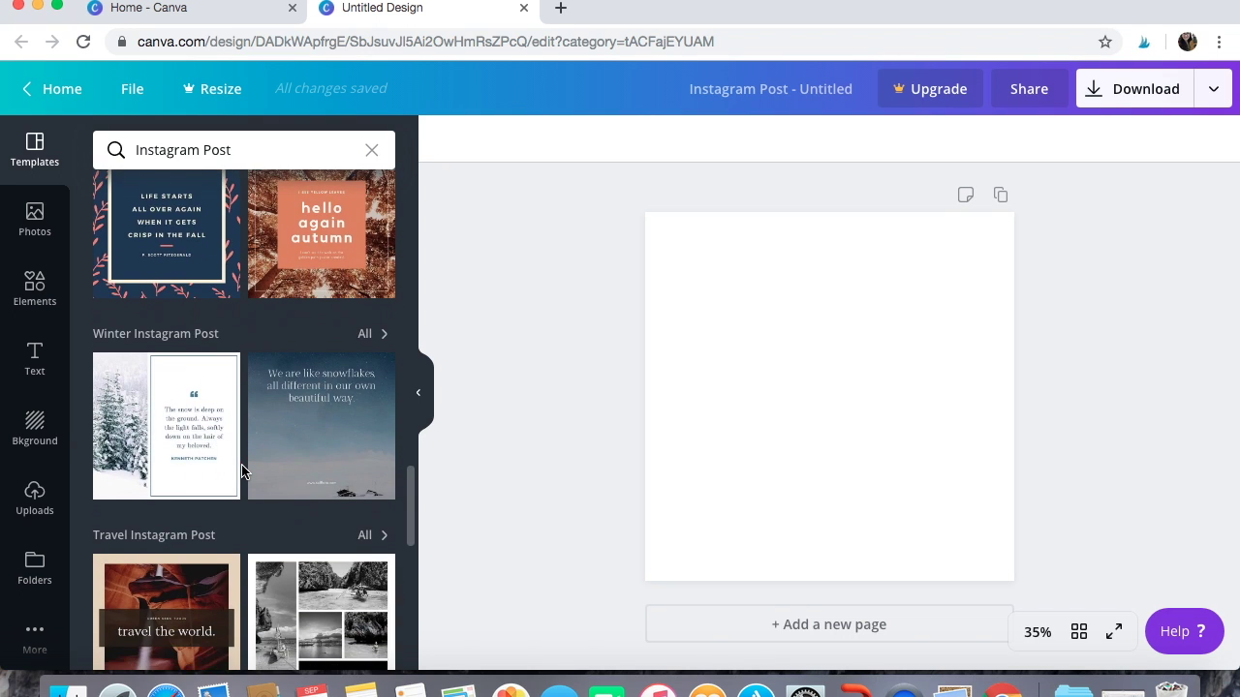
pyautogui.scroll(-3, 242, 471)
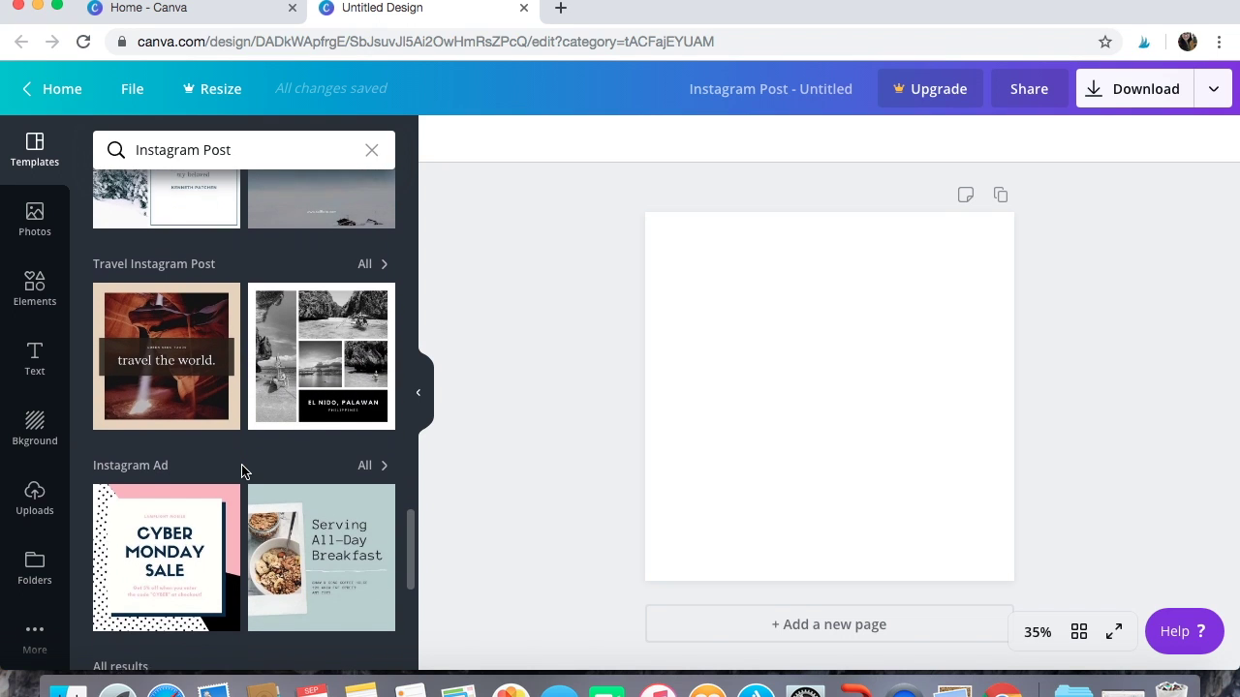
pyautogui.click(56, 224)
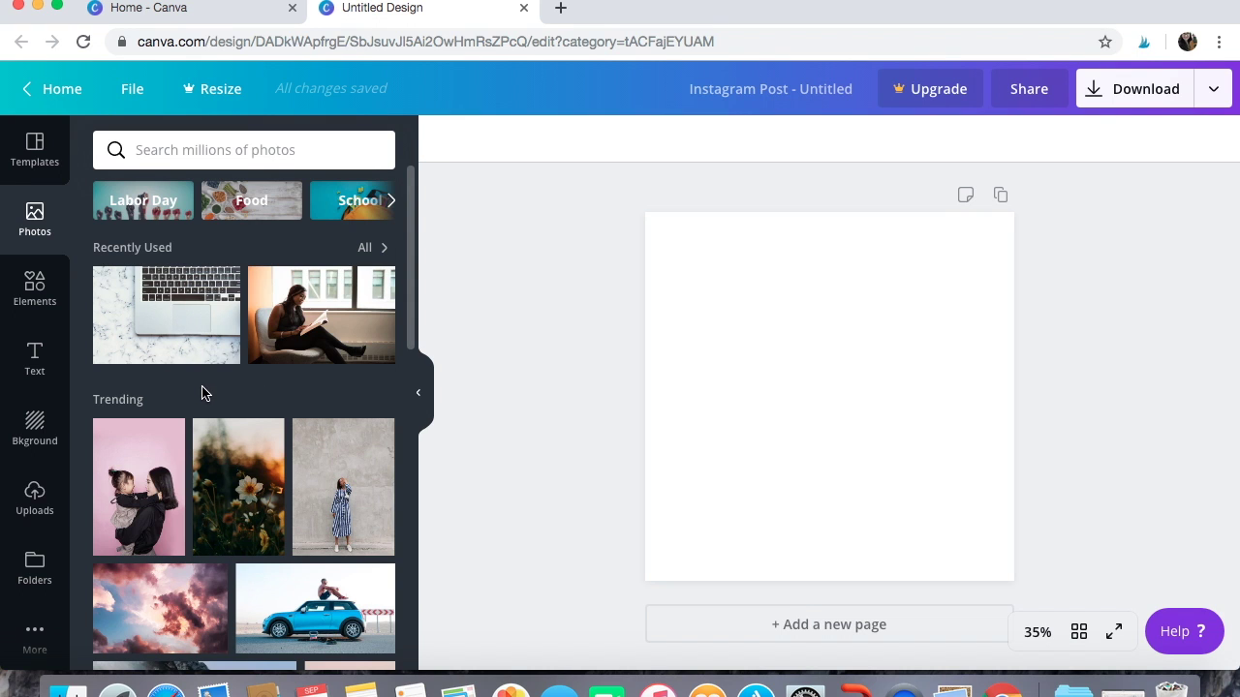
pyautogui.scroll(-1, 204, 393)
pyautogui.scroll(-3, 203, 394)
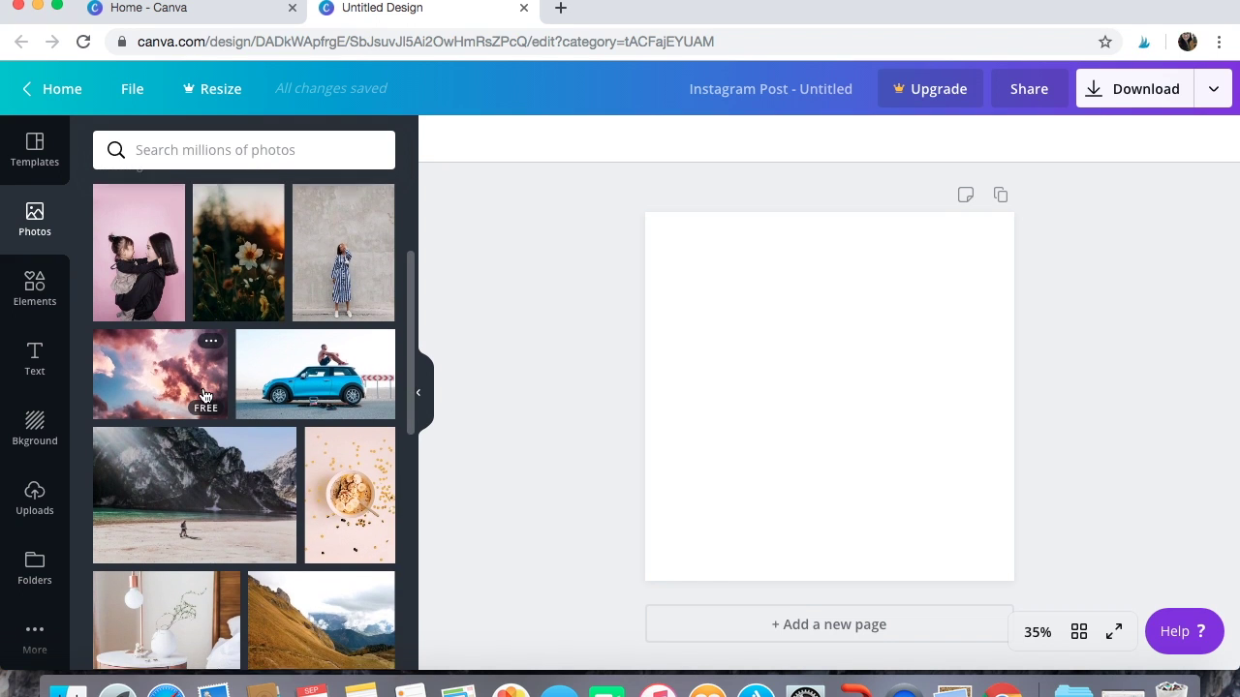
pyautogui.scroll(-1, 205, 395)
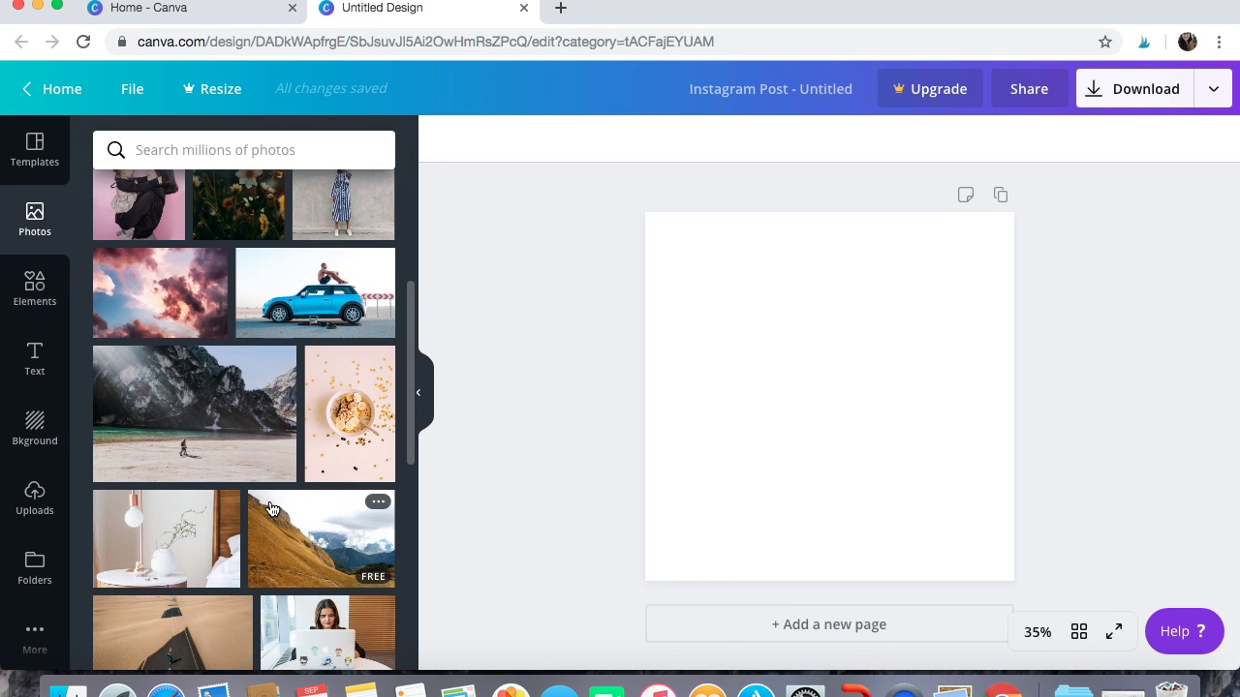
pyautogui.scroll(-5, 272, 509)
pyautogui.scroll(-1, 271, 510)
pyautogui.scroll(-3, 272, 511)
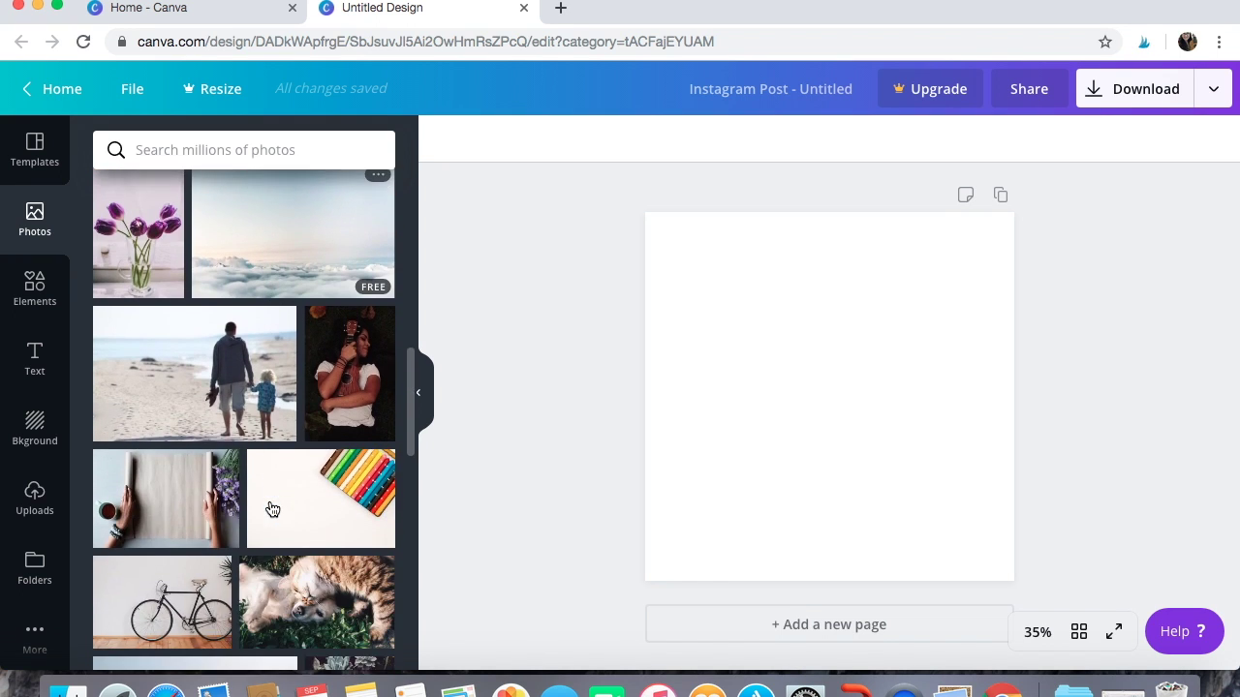
pyautogui.scroll(-3, 272, 509)
pyautogui.scroll(-3, 272, 510)
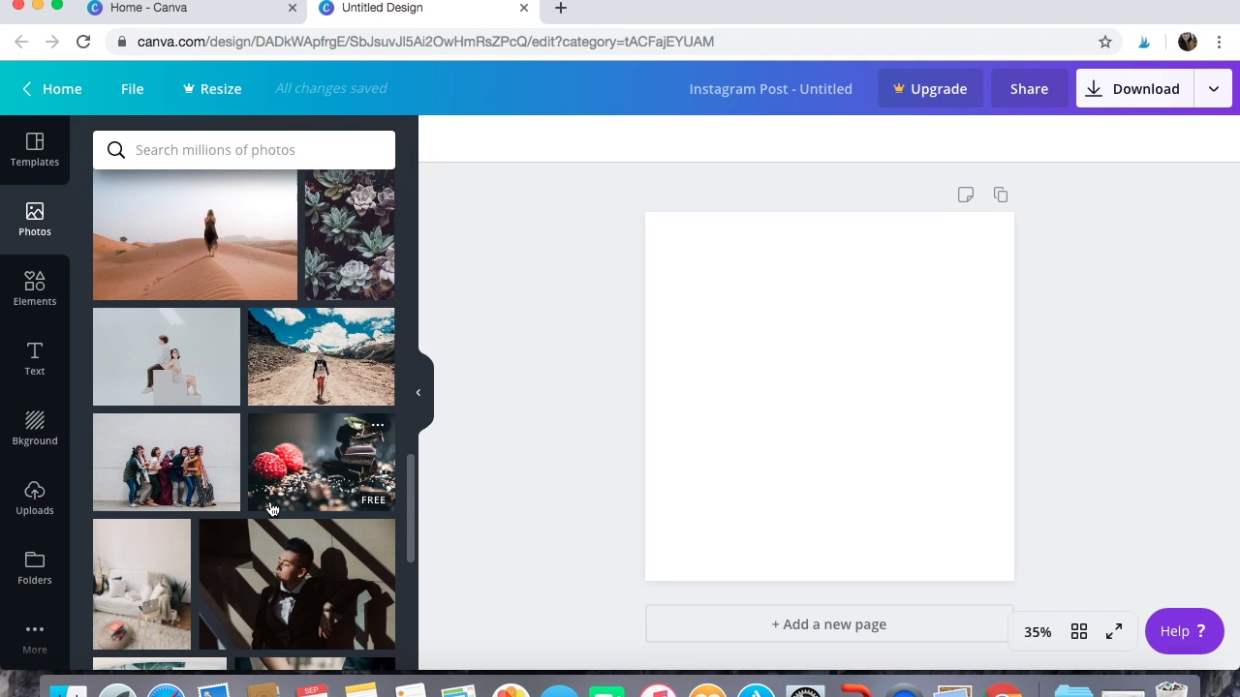
pyautogui.scroll(-3, 272, 510)
pyautogui.scroll(-3, 272, 509)
pyautogui.scroll(-1, 272, 510)
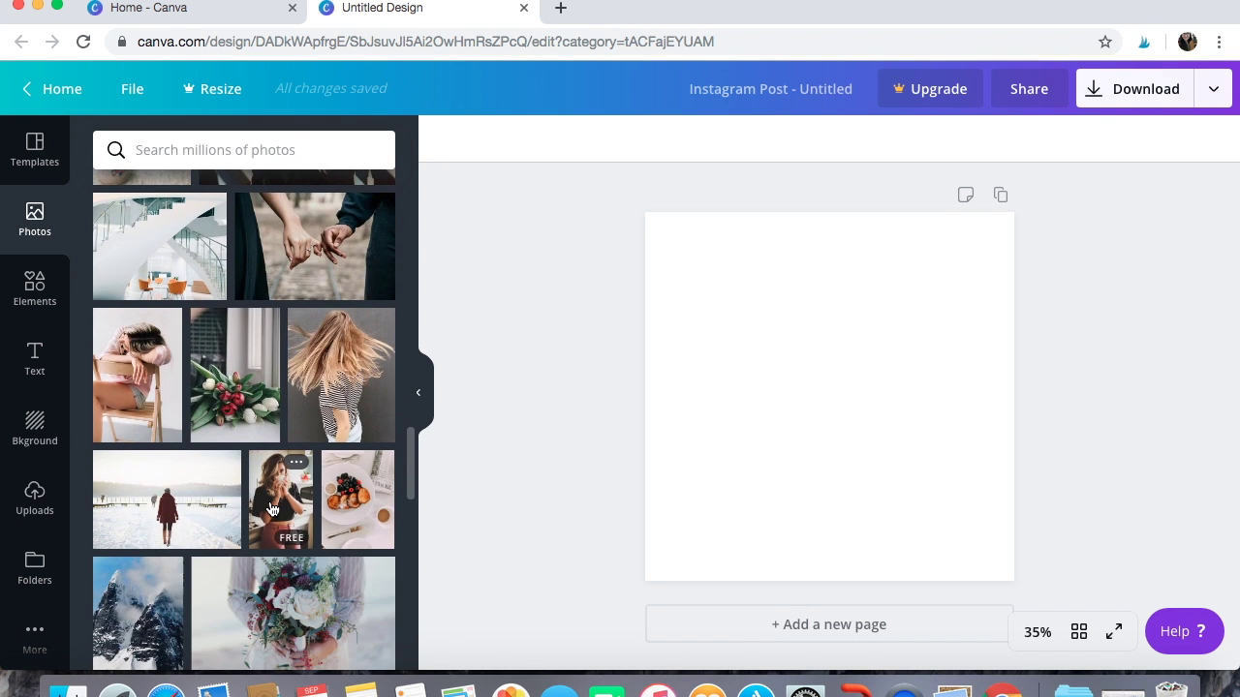
pyautogui.scroll(-3, 271, 508)
pyautogui.scroll(-3, 271, 509)
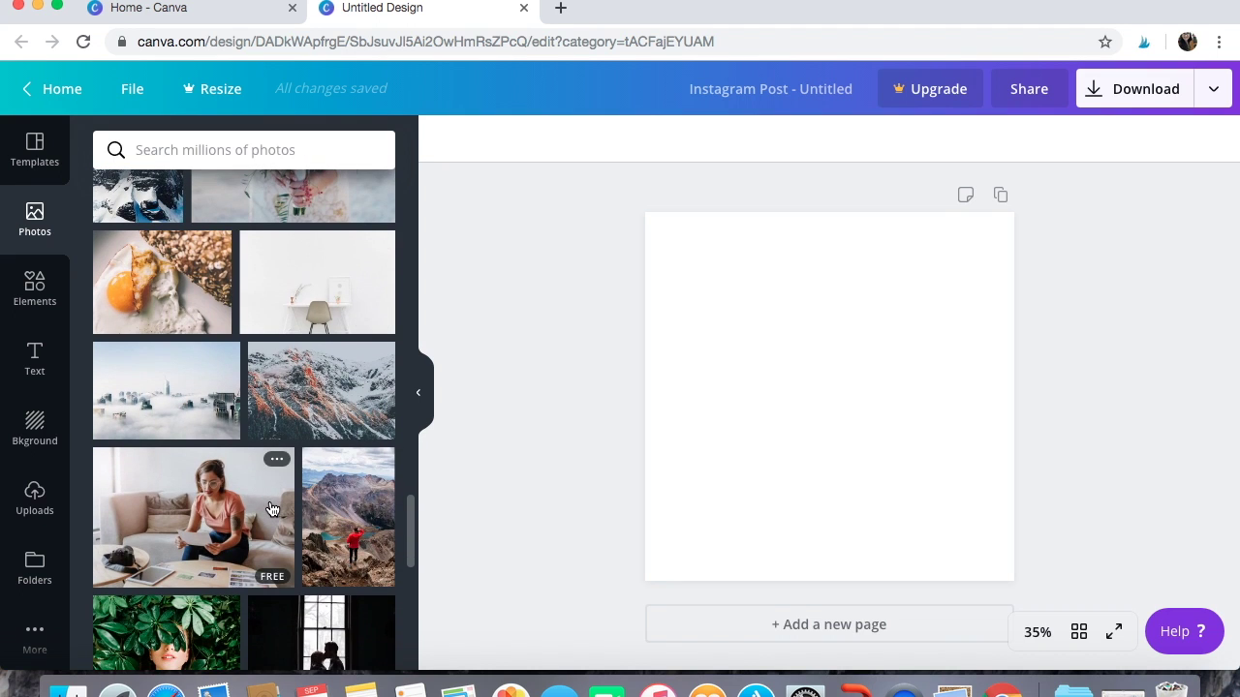
pyautogui.click(48, 302)
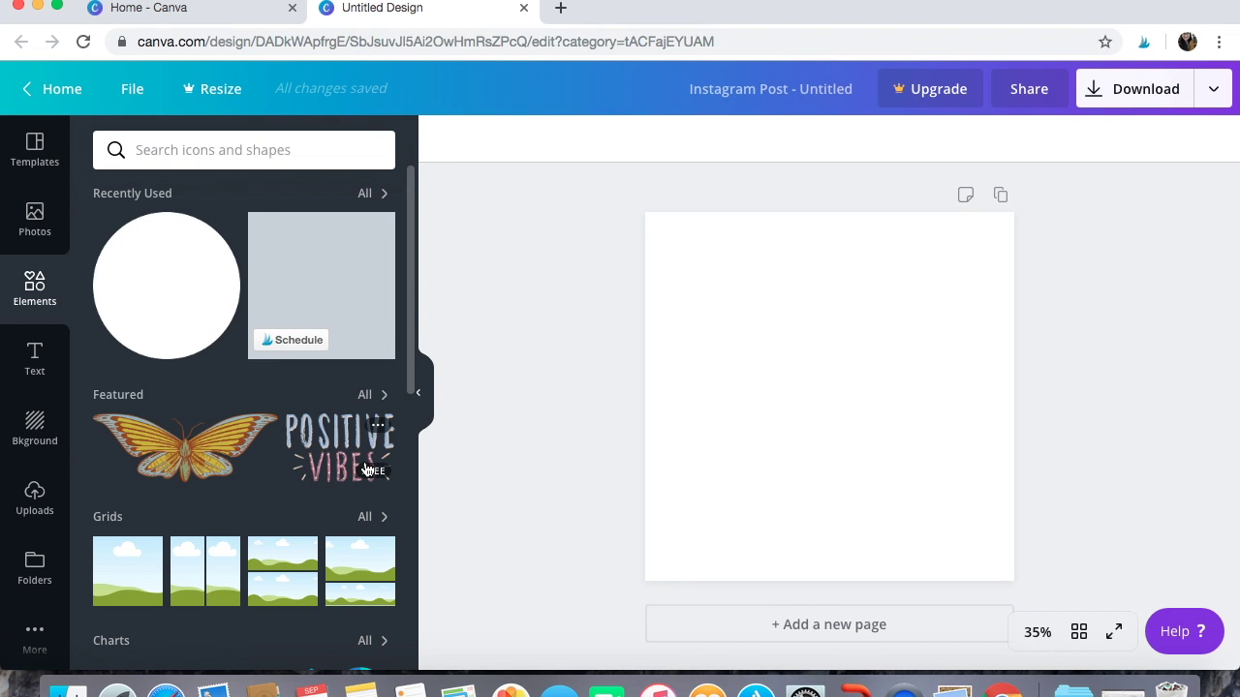
# - Browse the Elements, Text, Background, Uploads and Folders panels
pyautogui.scroll(-5, 368, 436)
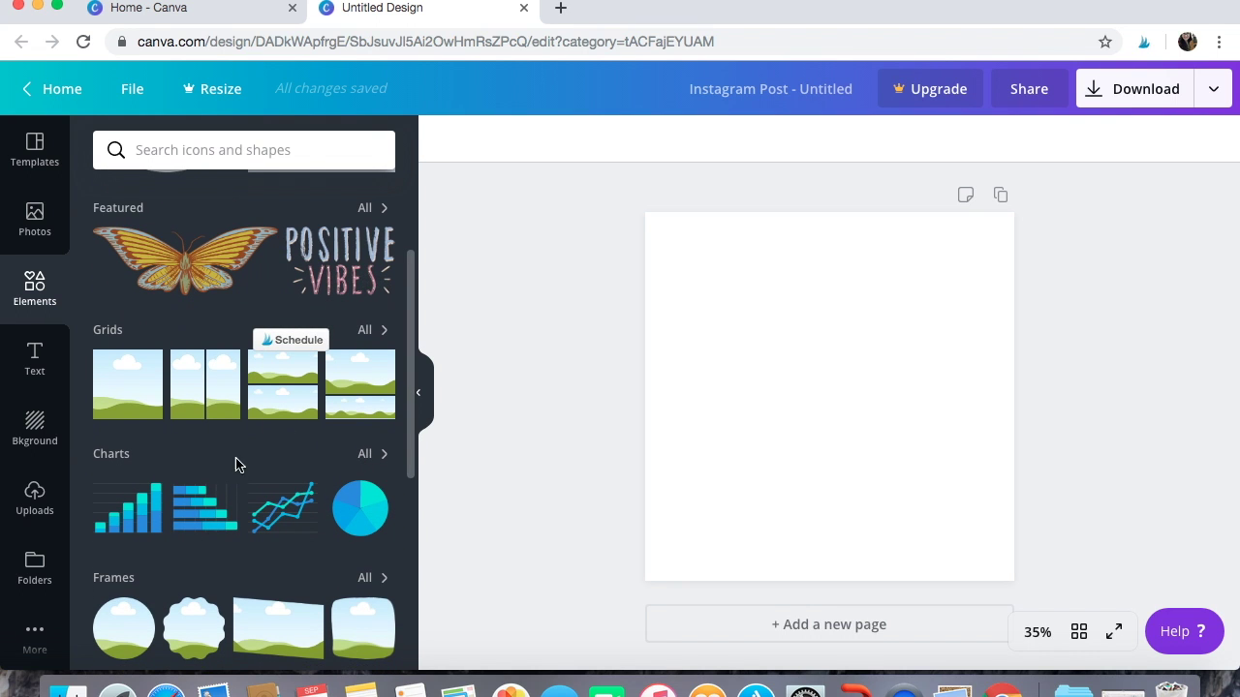
pyautogui.scroll(-4, 227, 520)
pyautogui.scroll(-3, 227, 520)
pyautogui.scroll(-1, 228, 520)
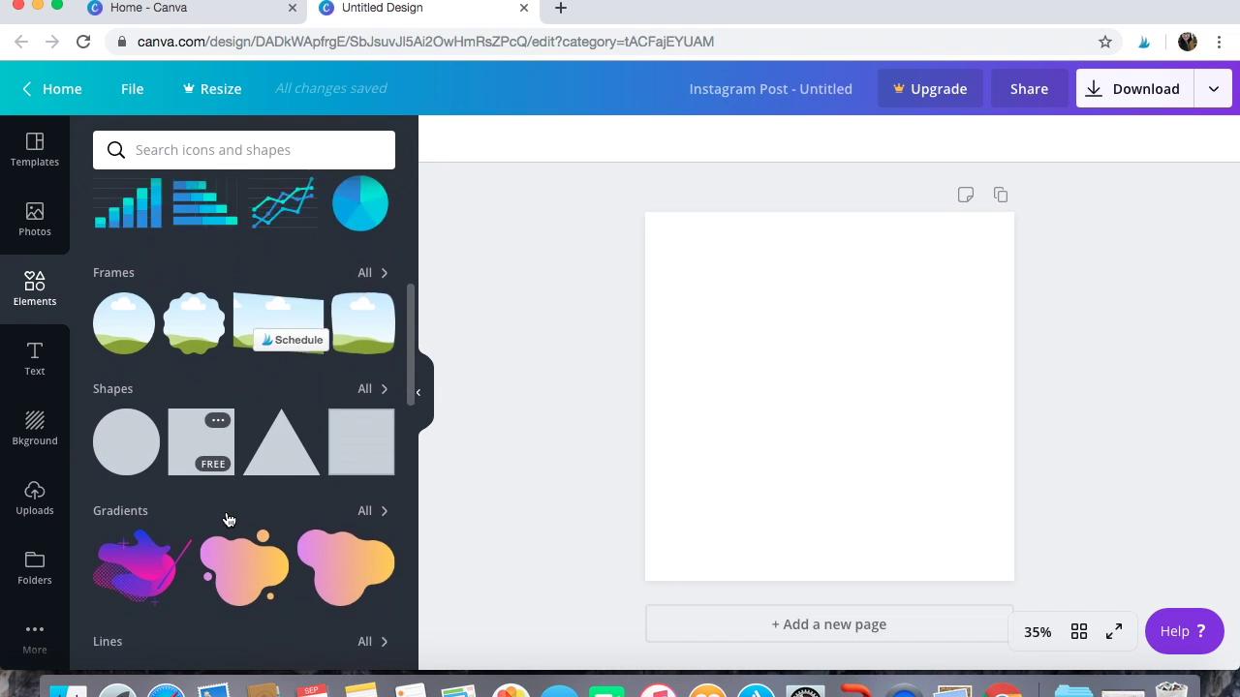
pyautogui.scroll(-4, 228, 521)
pyautogui.scroll(-4, 228, 520)
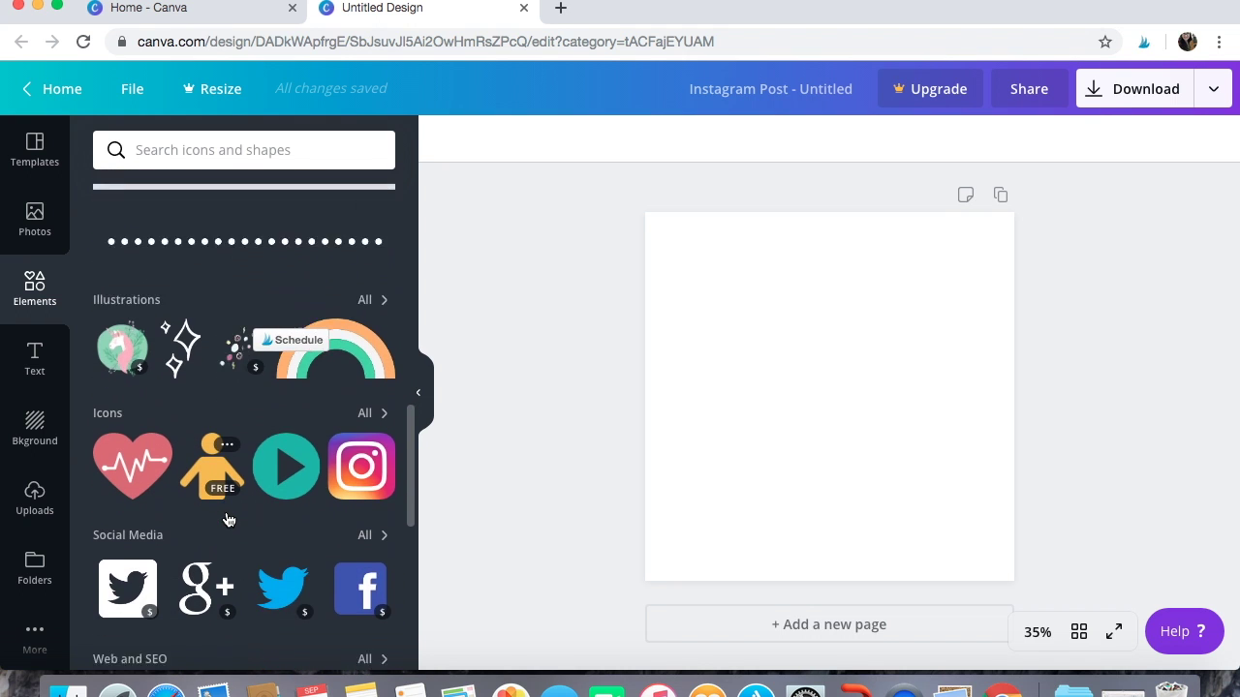
pyautogui.scroll(-3, 227, 520)
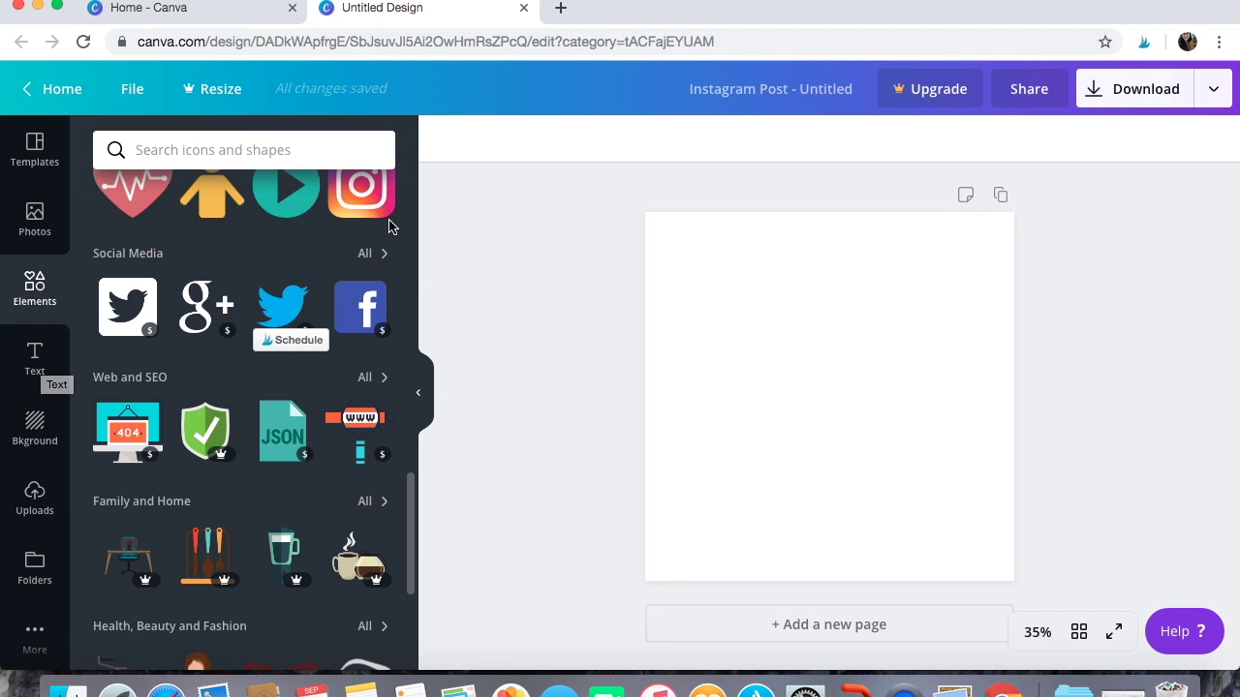
pyautogui.moveTo(127, 306)
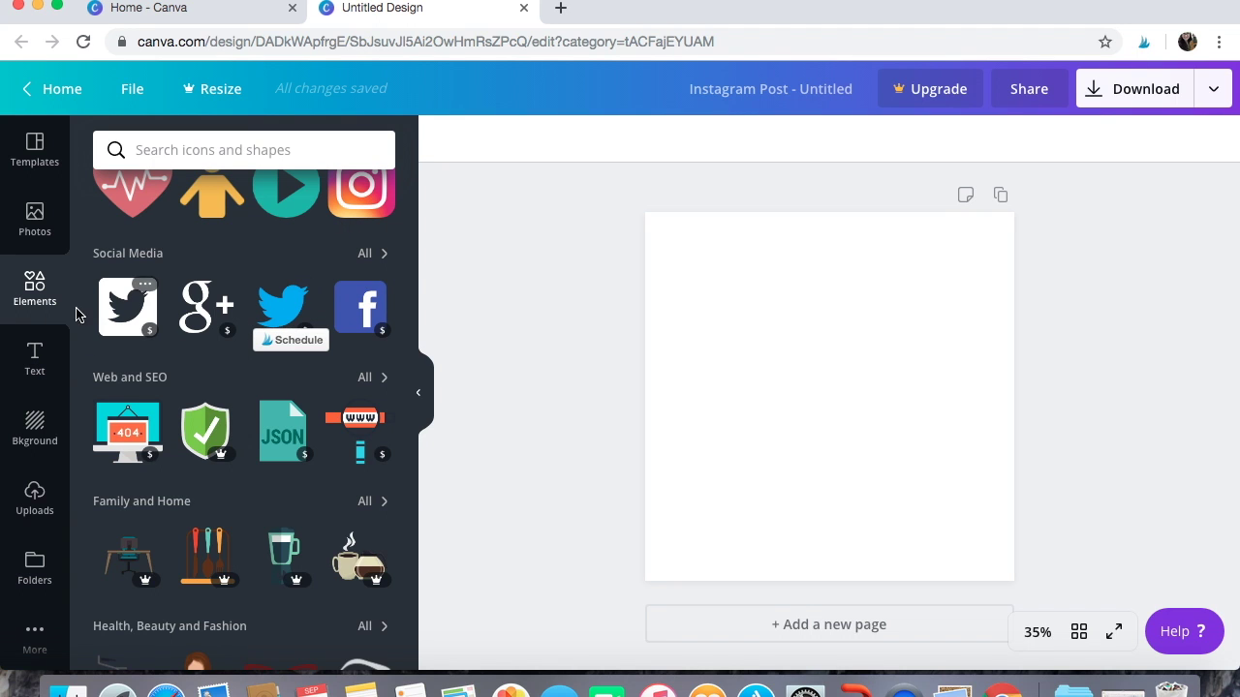
pyautogui.click(35, 358)
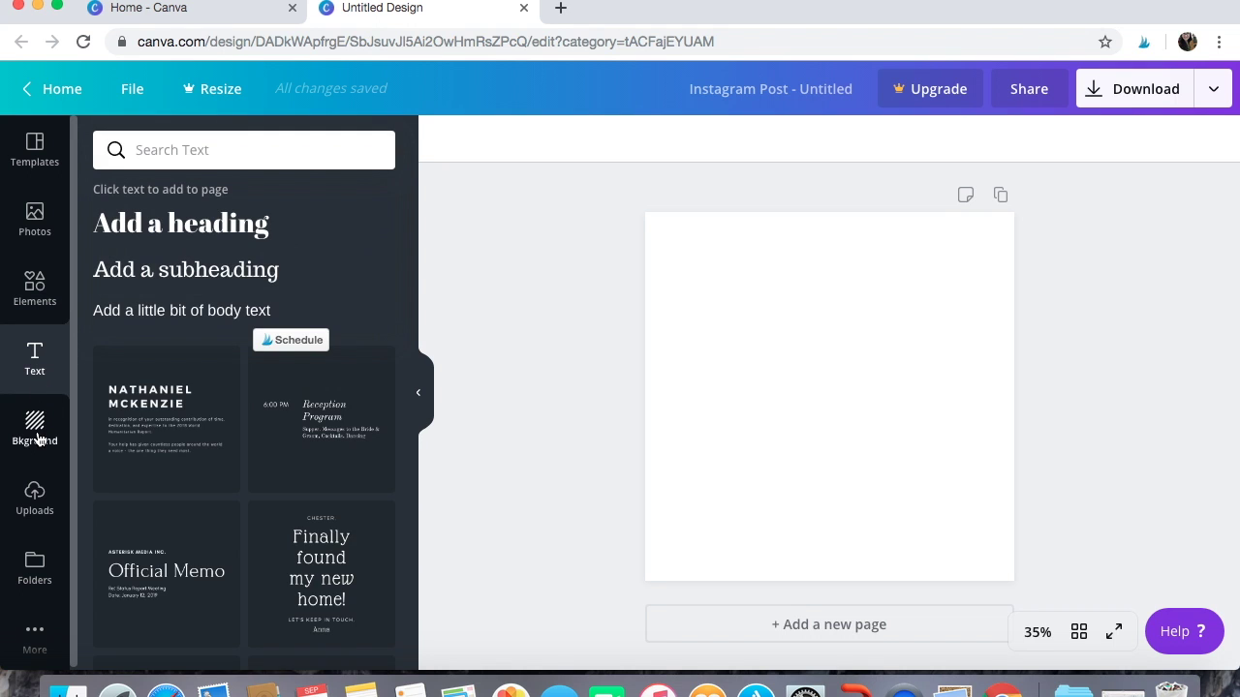
pyautogui.click(37, 438)
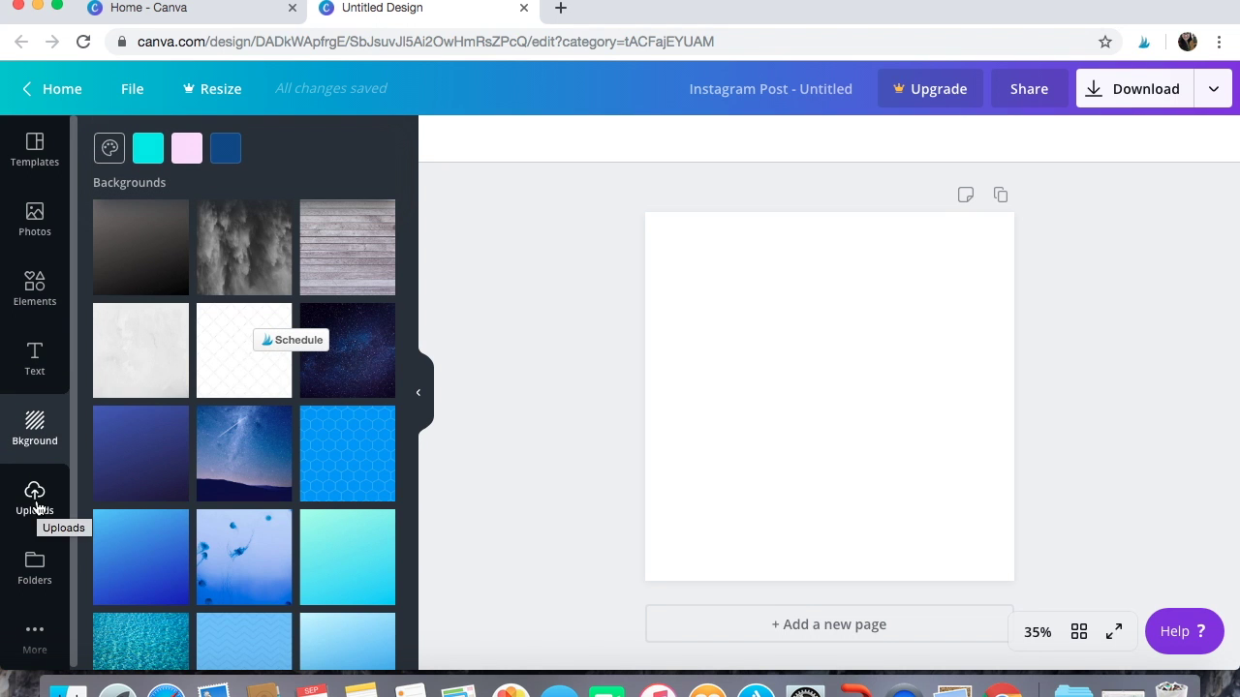
pyautogui.click(35, 502)
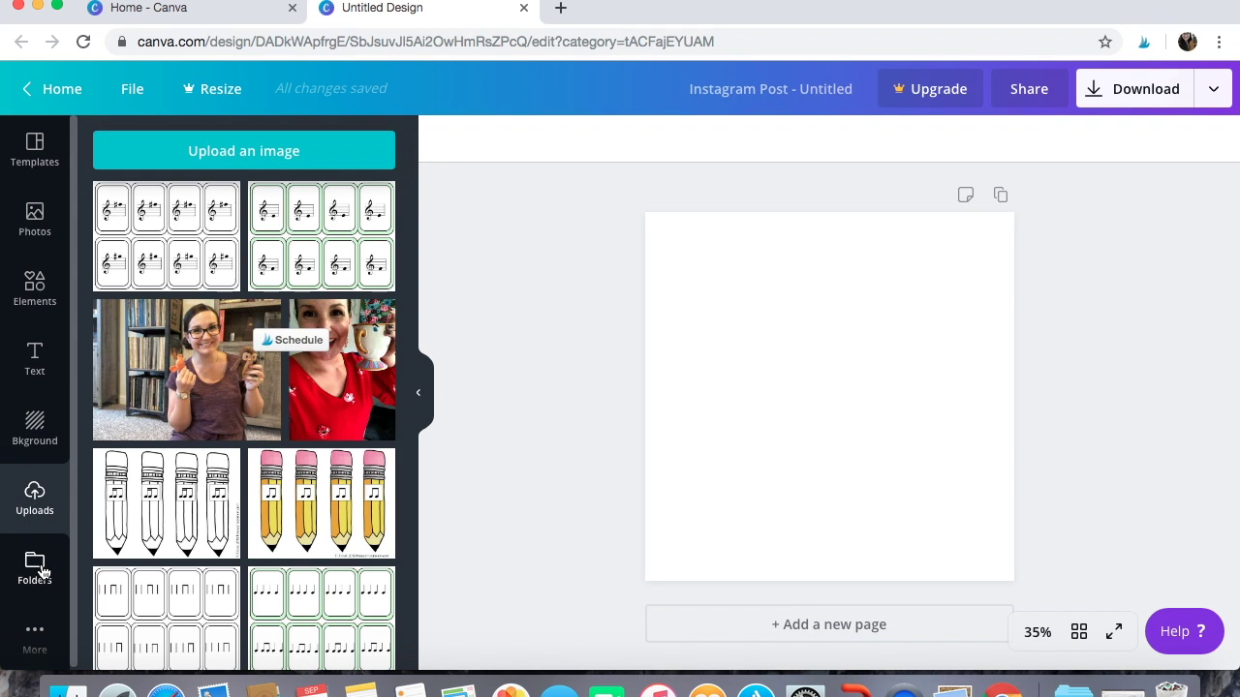
pyautogui.click(43, 573)
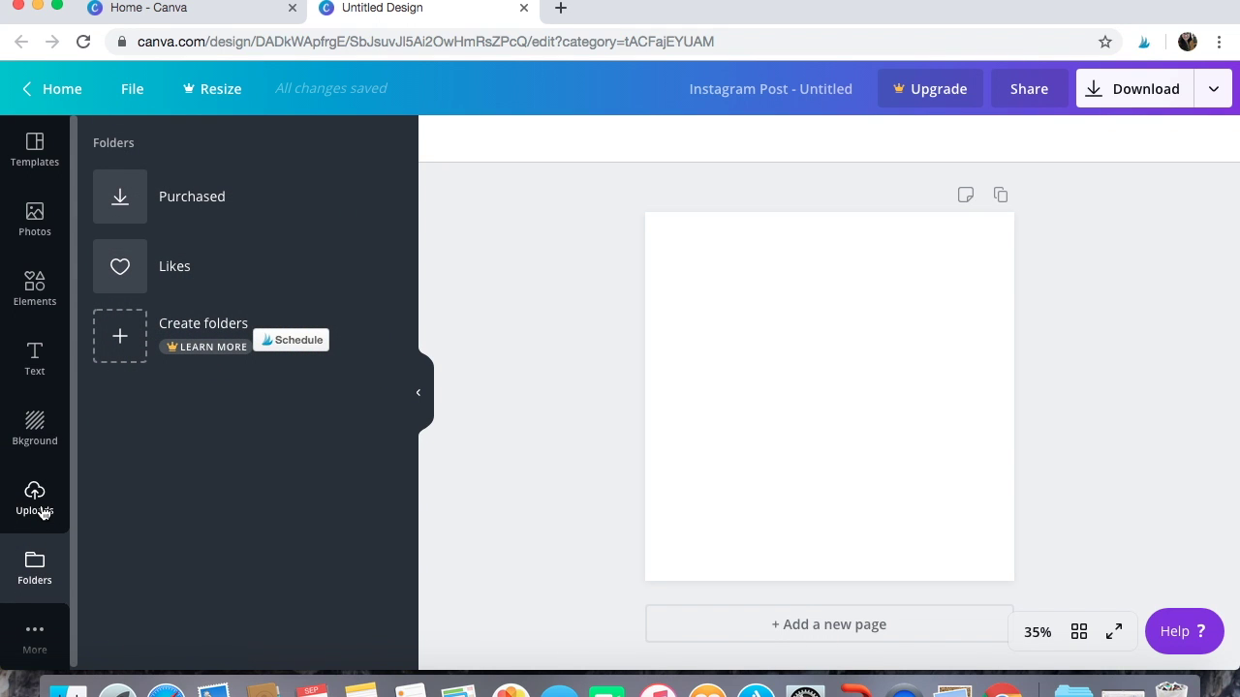
# - Return to Uploads and start an image upload to open the file picker
pyautogui.scroll(-1, 42, 512)
pyautogui.click(42, 511)
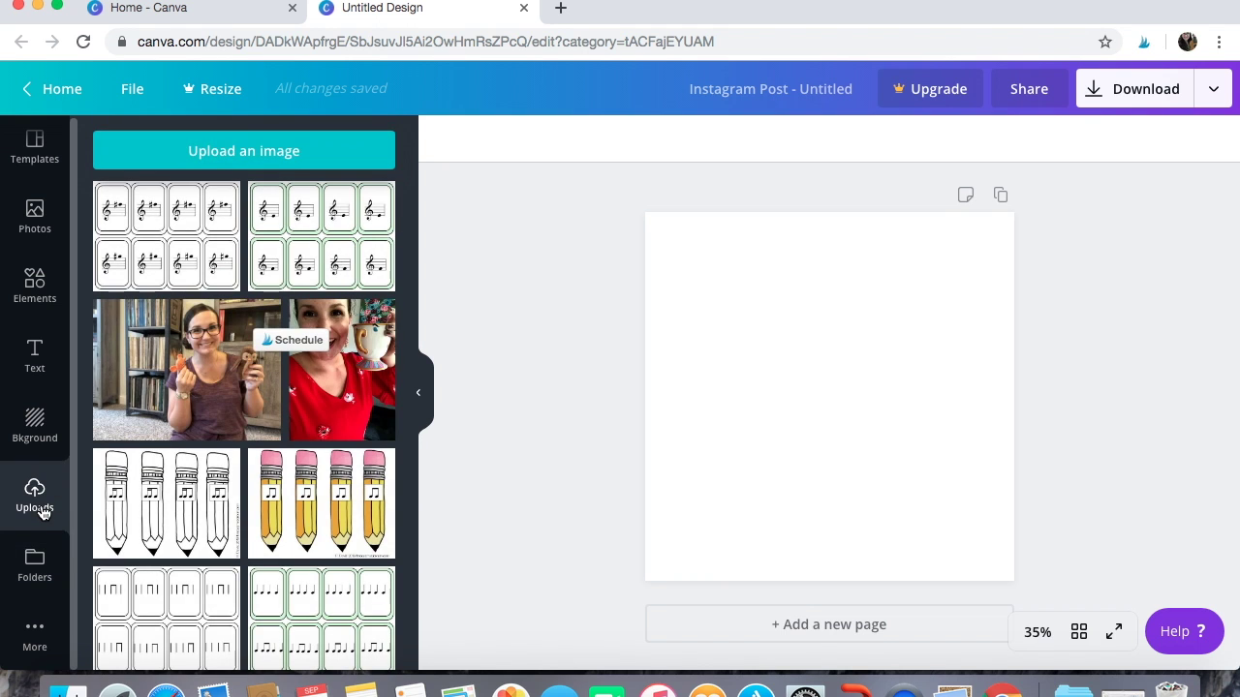
pyautogui.click(31, 634)
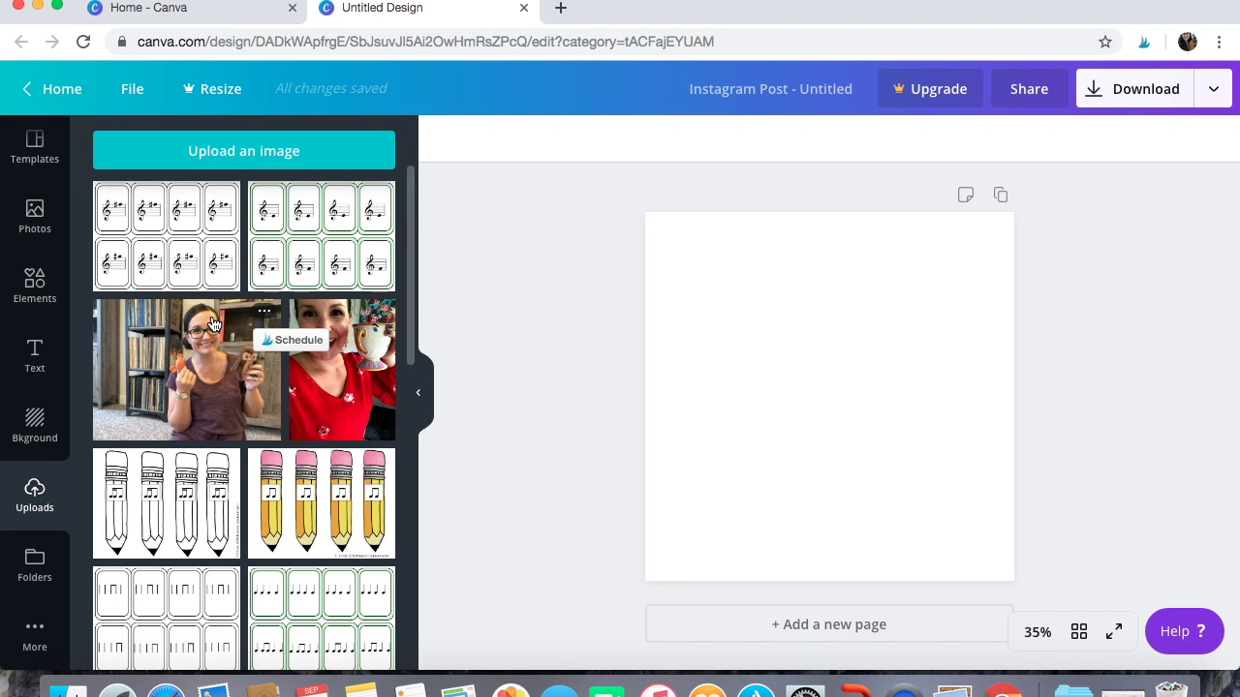
pyautogui.click(229, 165)
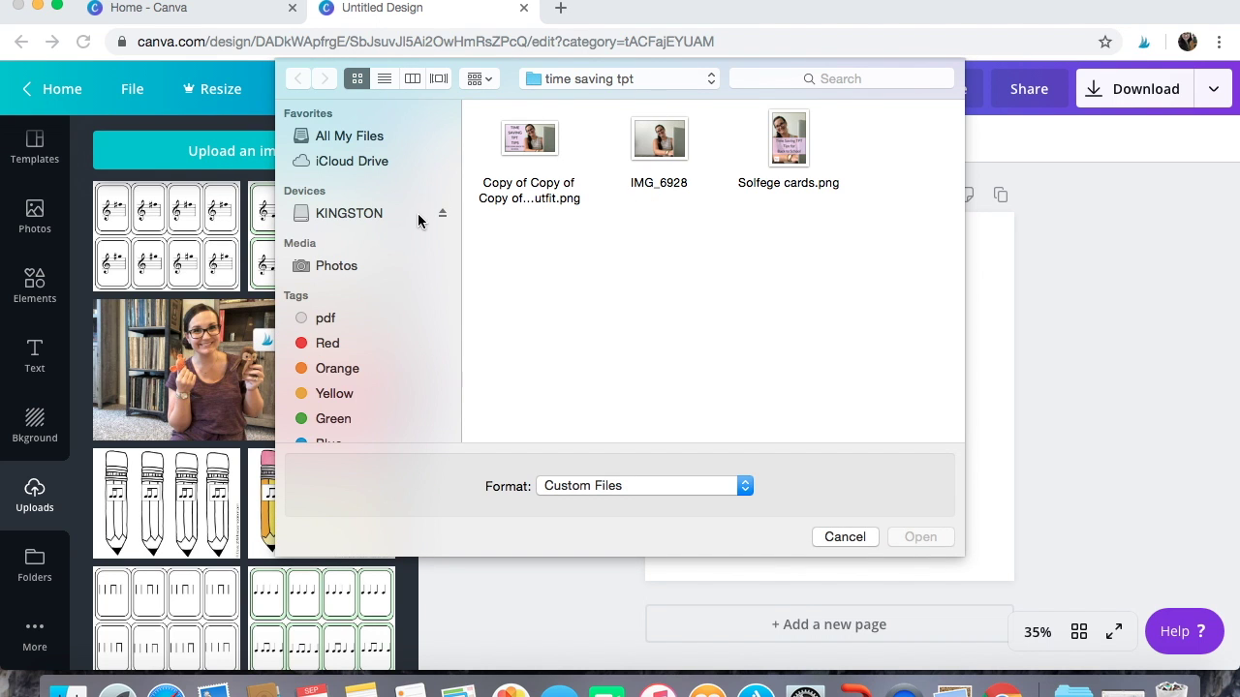
# - Navigate to KINGSTON > TPT > products > Hispanic Heritage month bulletin board
pyautogui.click(388, 213)
pyautogui.scroll(-3, 669, 243)
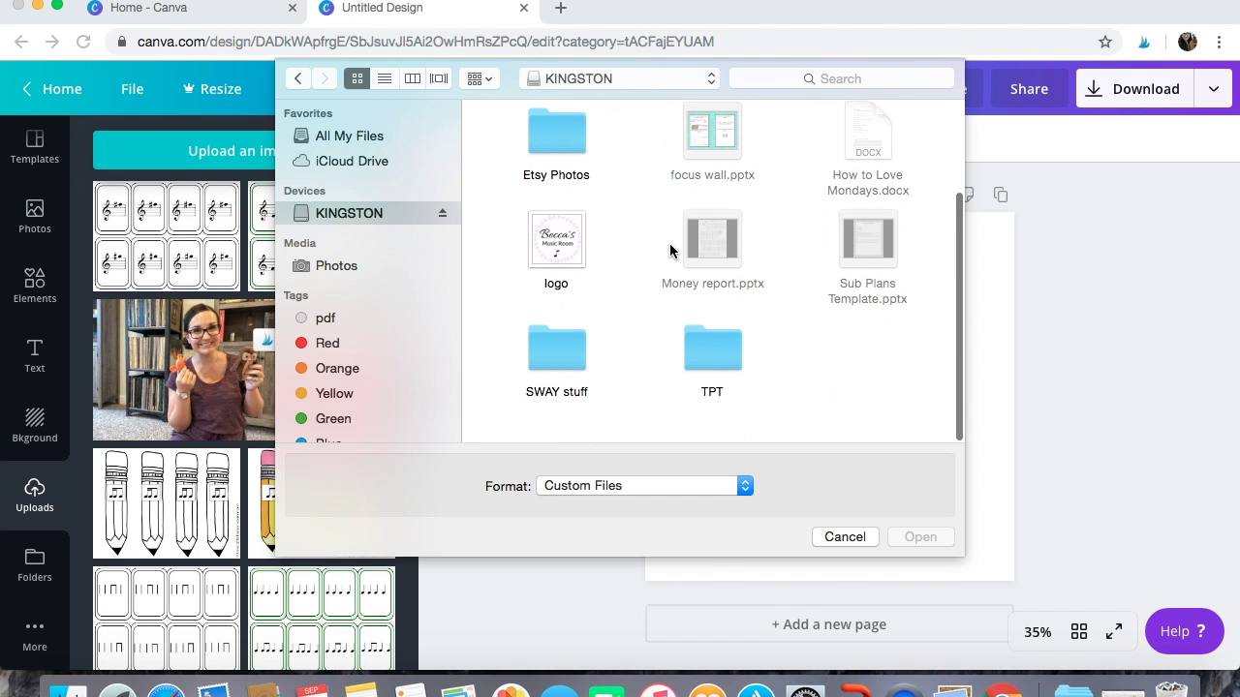
pyautogui.doubleClick(719, 366)
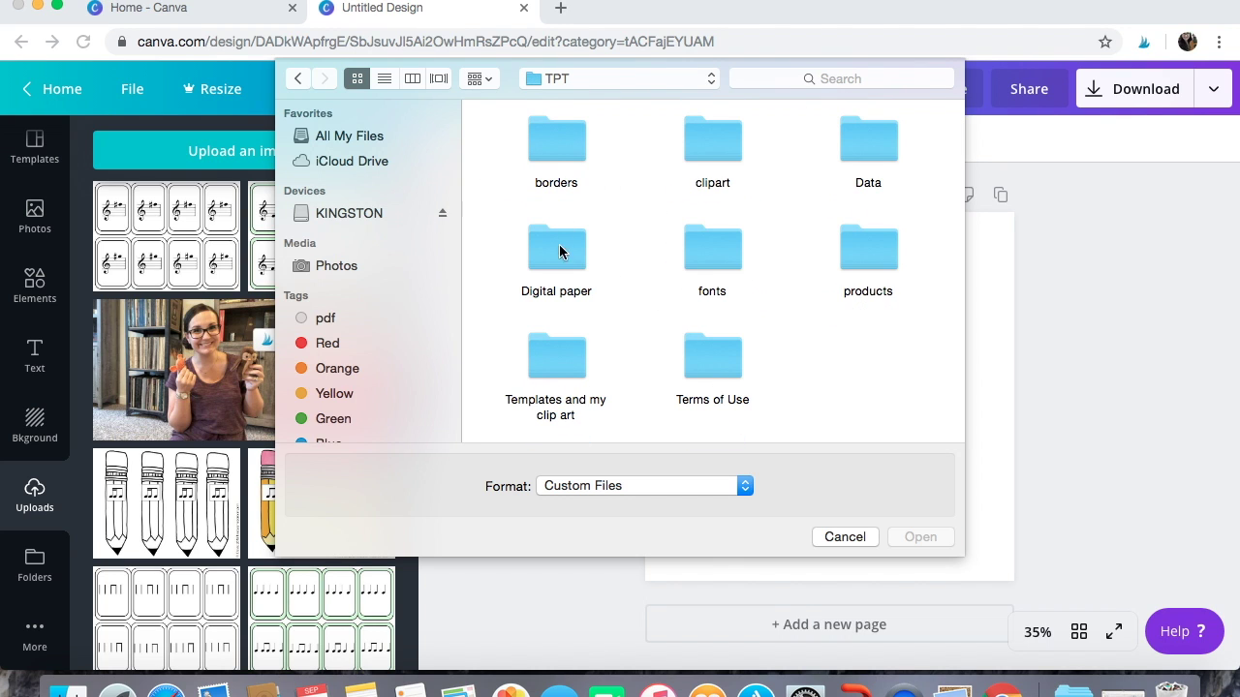
pyautogui.doubleClick(860, 263)
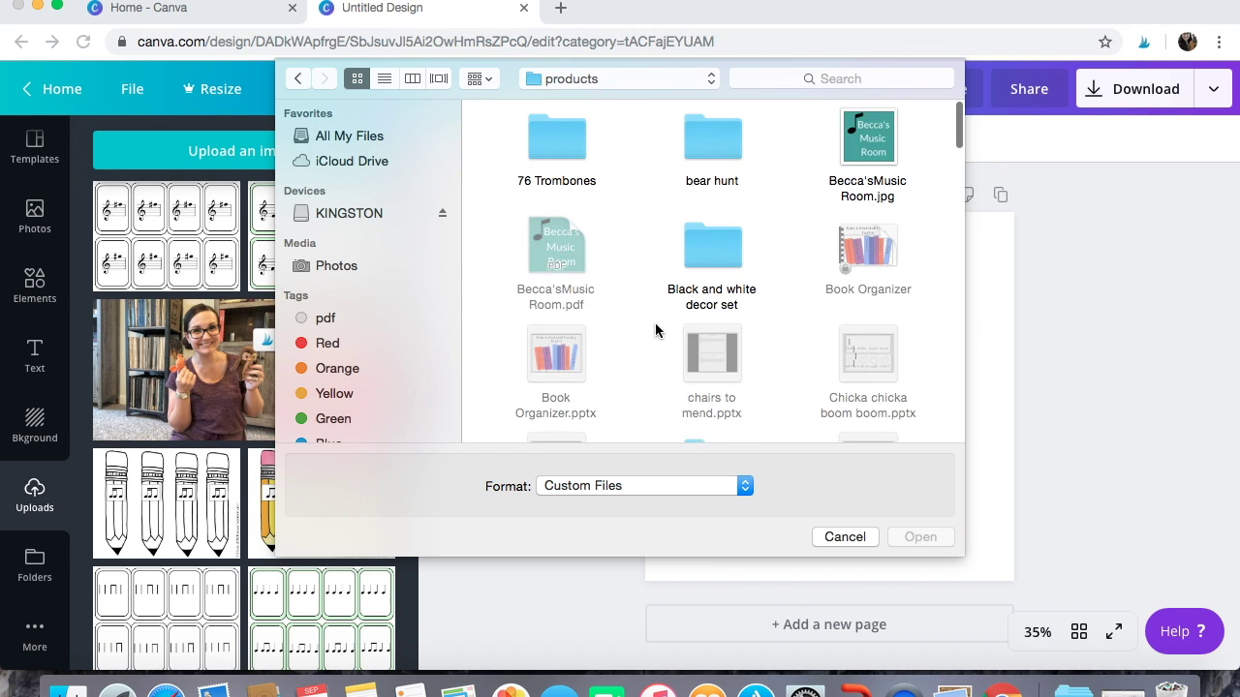
pyautogui.scroll(-5, 655, 329)
pyautogui.scroll(-3, 655, 329)
pyautogui.scroll(-3, 655, 329)
pyautogui.scroll(2, 655, 329)
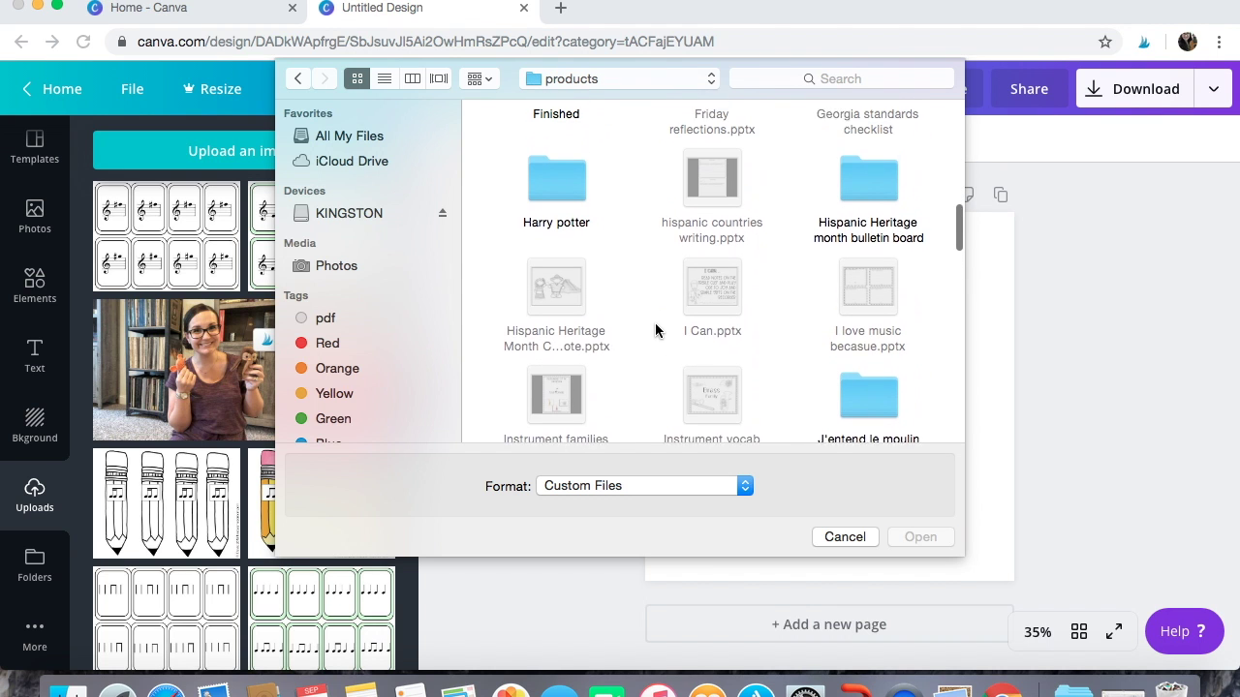
pyautogui.doubleClick(877, 206)
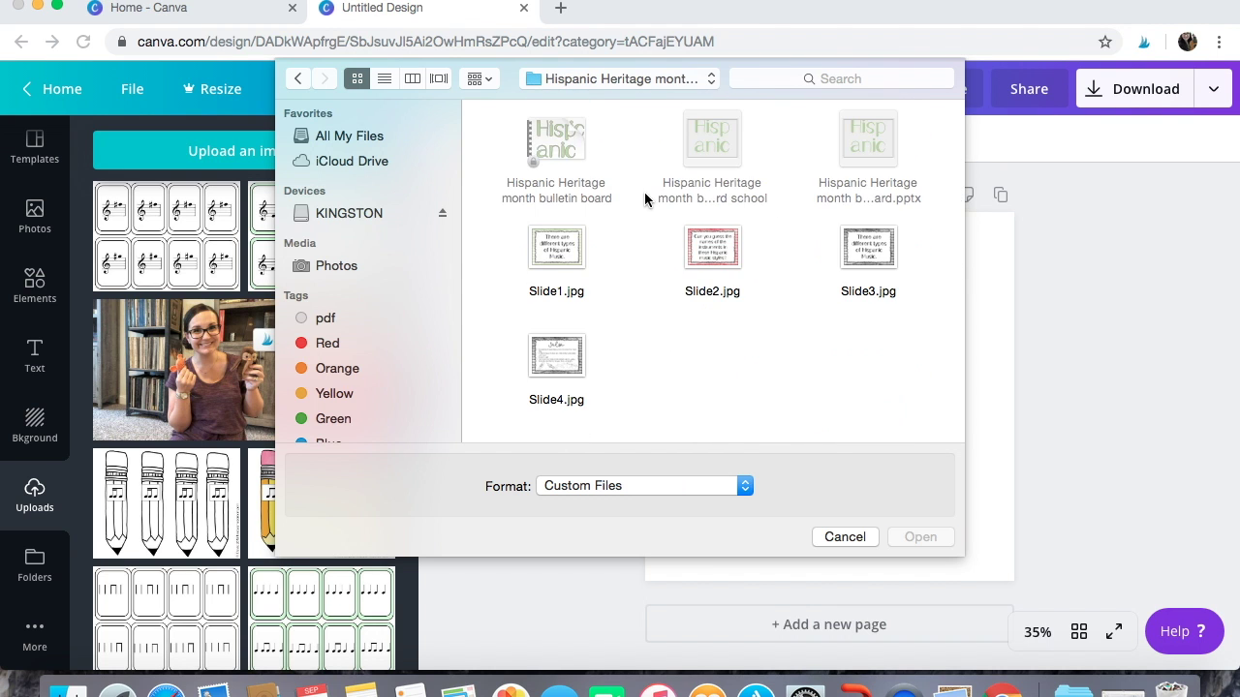
# - Select Slide1.jpg through Slide4.jpg and upload them
pyautogui.click(557, 242)
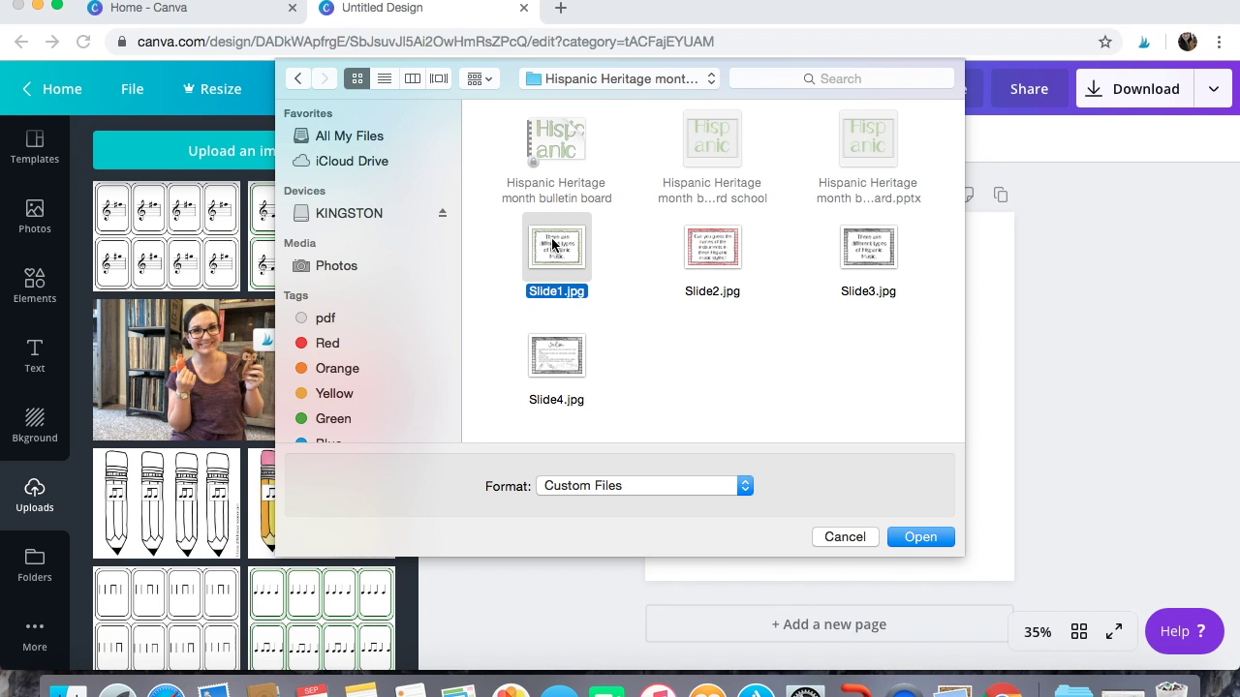
pyautogui.keyDown('super'); pyautogui.click(685, 250); pyautogui.keyUp('super')
pyautogui.keyDown('super'); pyautogui.click(570, 368); pyautogui.keyUp('super')
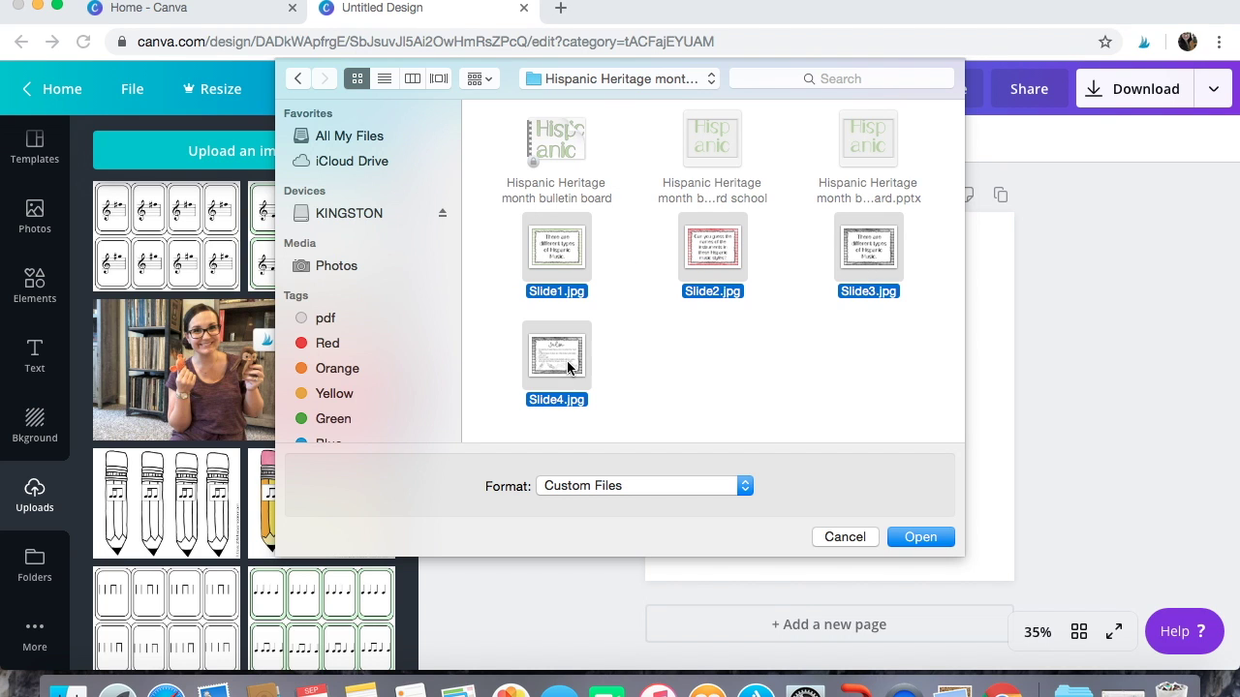
pyautogui.click(903, 536)
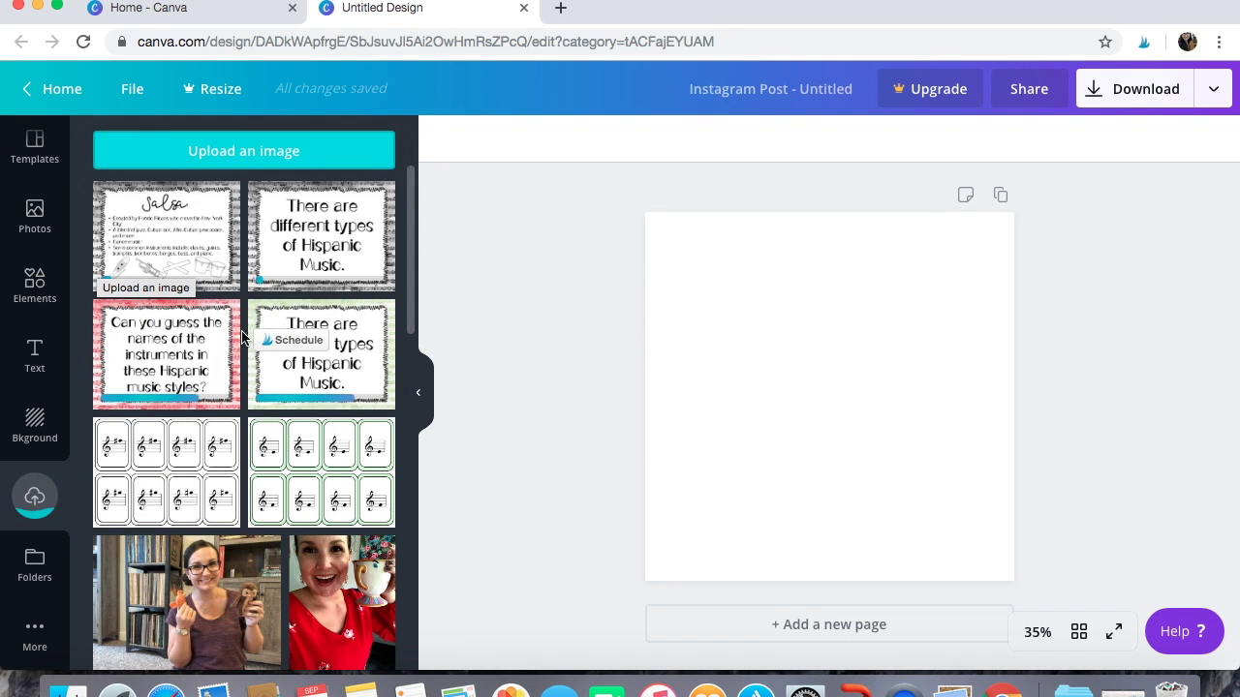
# - Start another upload and browse to KINGSTON > TPT > Digital paper > colourful sheet music papers
pyautogui.click(244, 152)
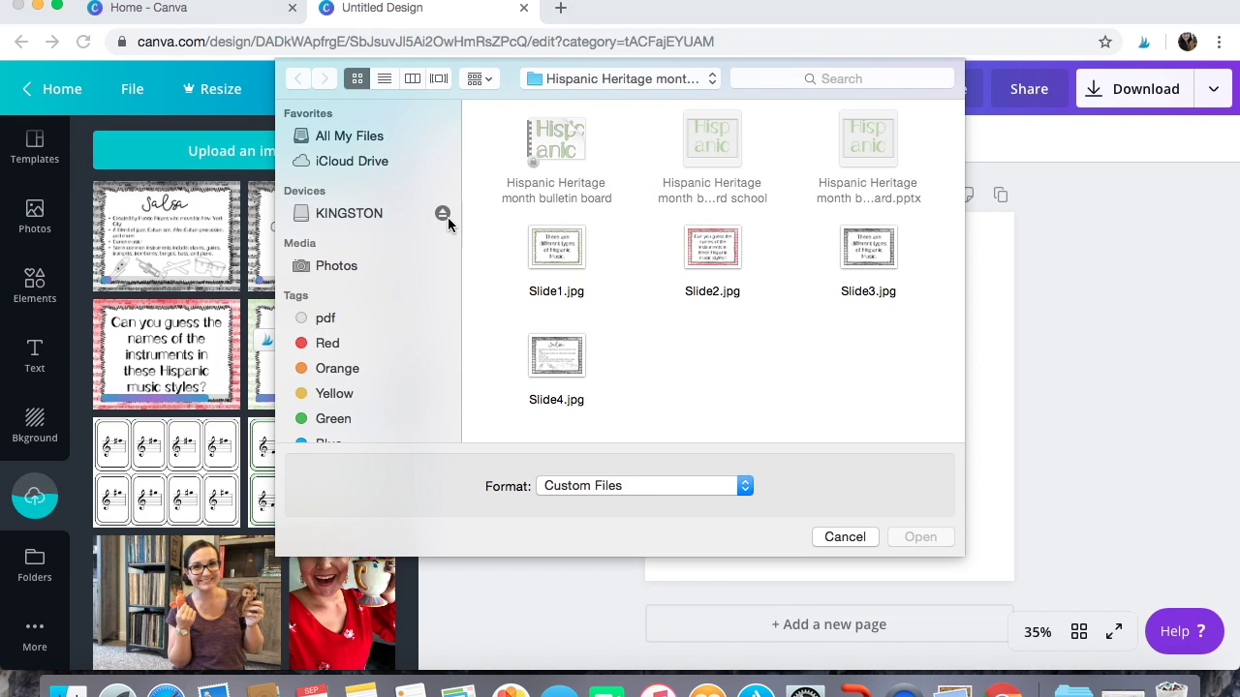
pyautogui.click(413, 215)
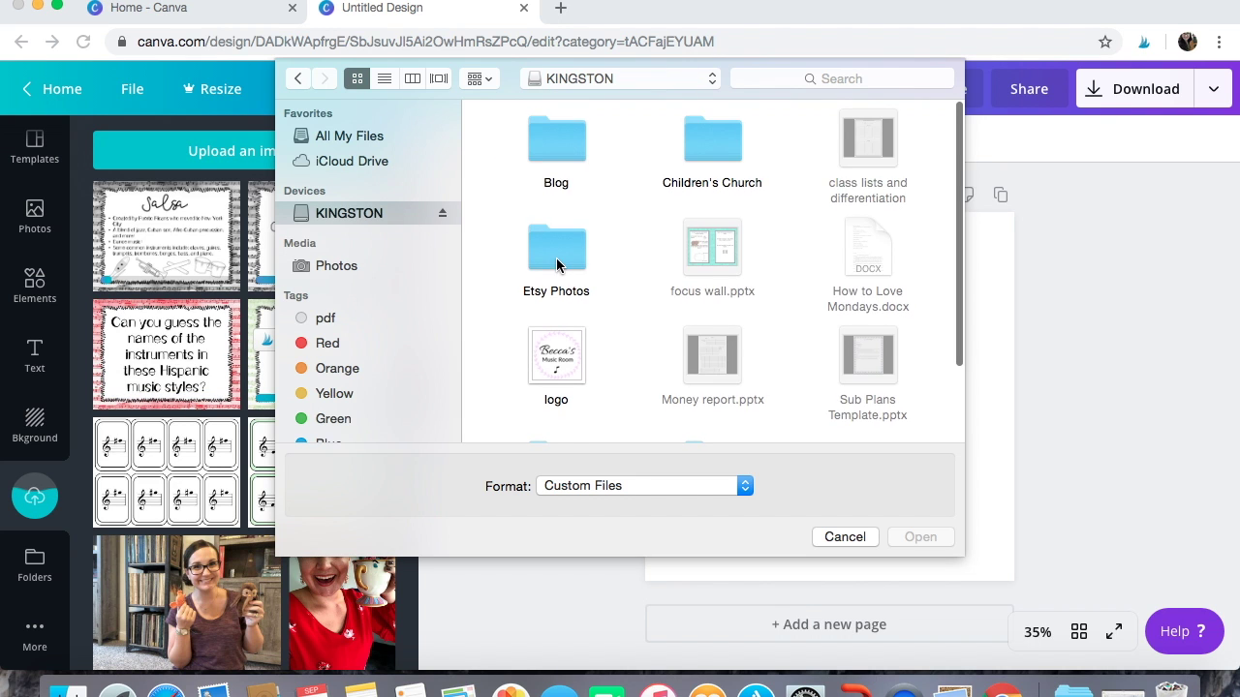
pyautogui.scroll(-3, 678, 365)
pyautogui.doubleClick(722, 379)
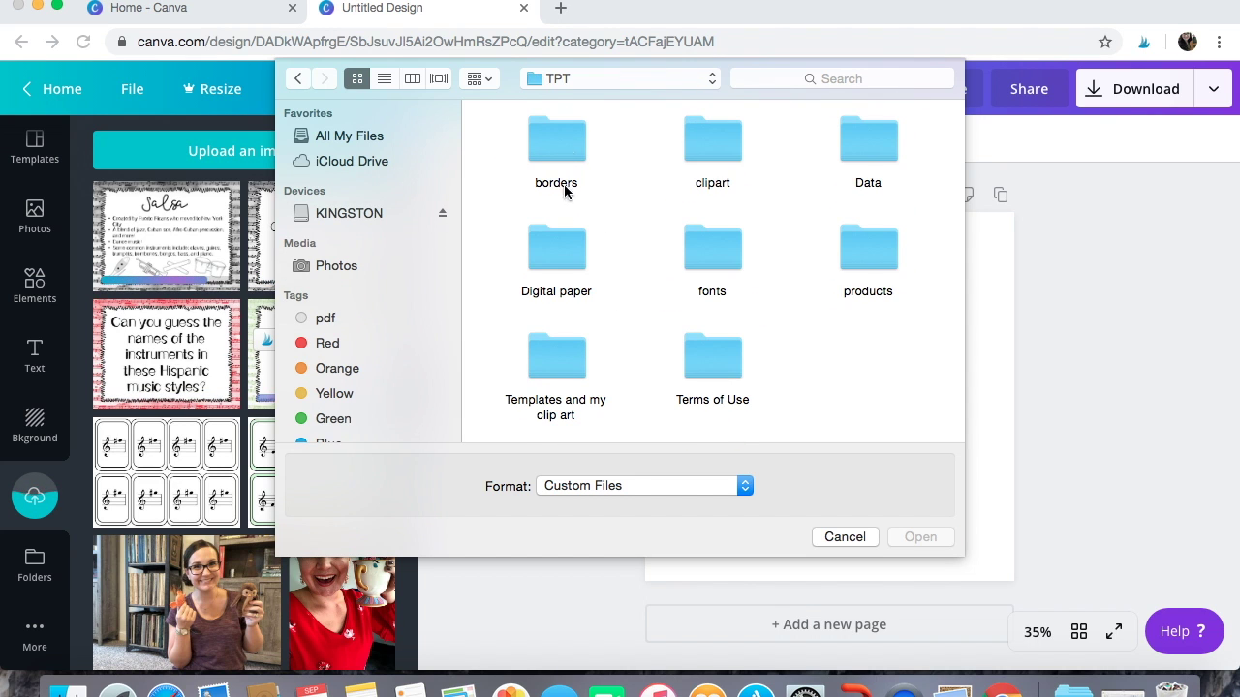
pyautogui.doubleClick(560, 249)
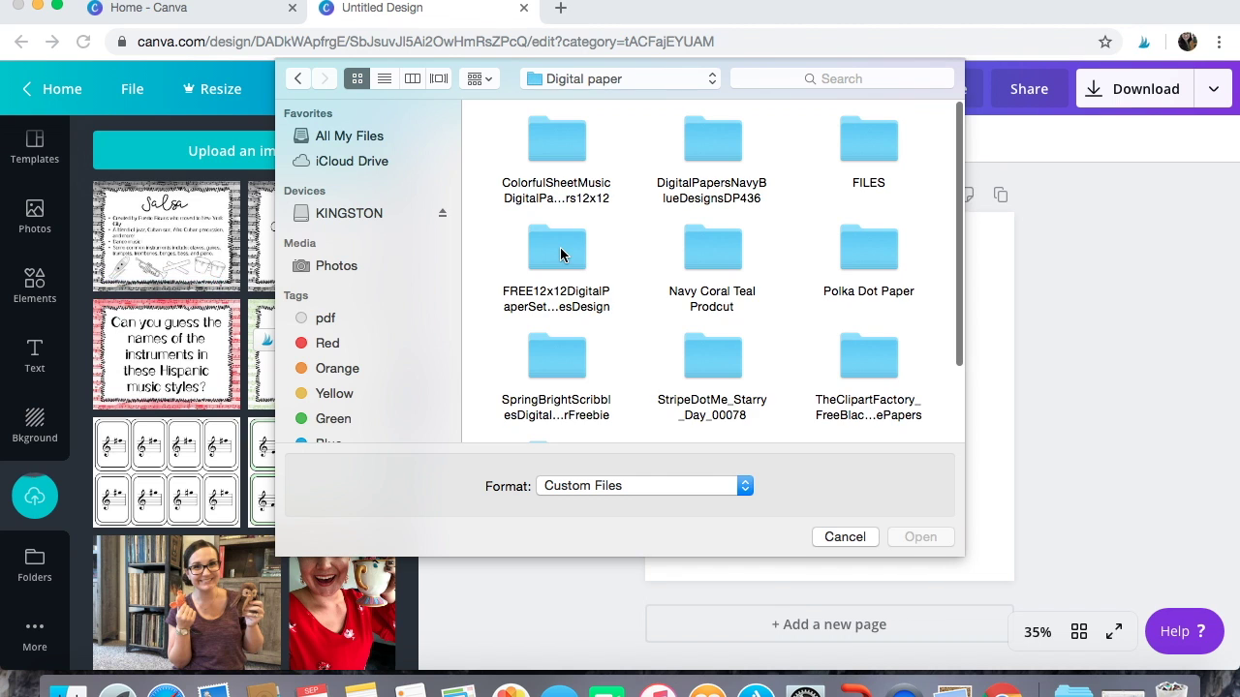
pyautogui.doubleClick(568, 147)
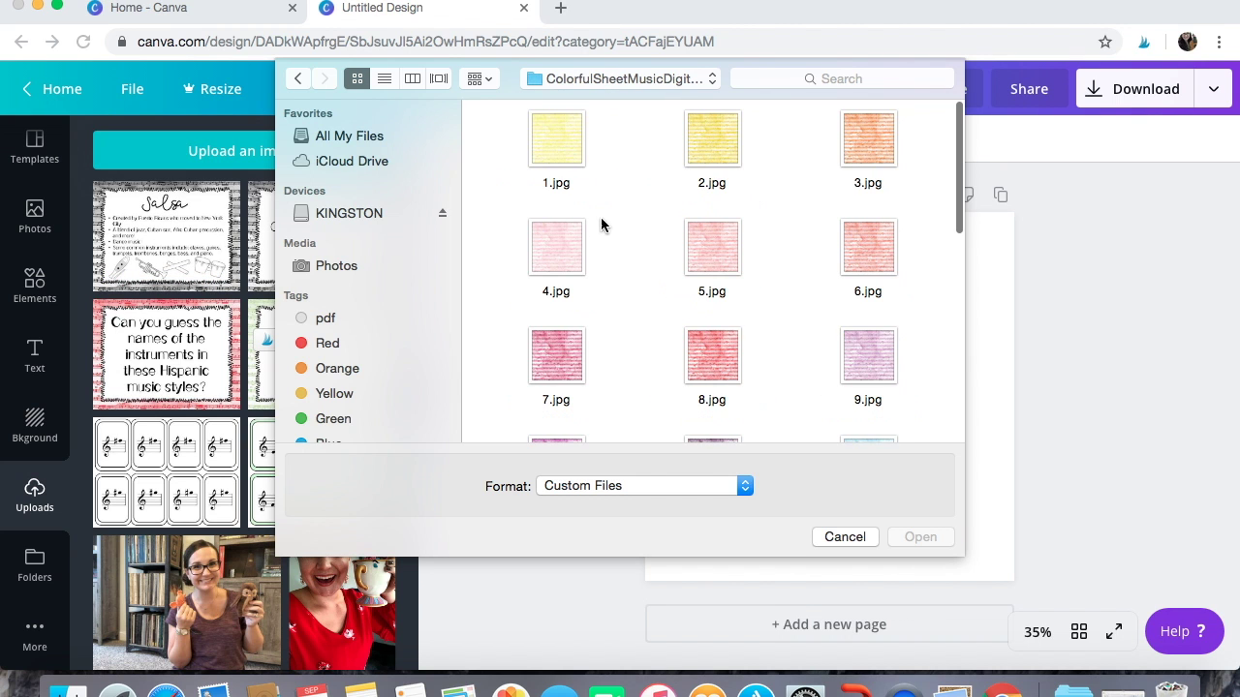
pyautogui.scroll(-2, 669, 280)
pyautogui.scroll(-5, 668, 276)
pyautogui.scroll(-2, 668, 276)
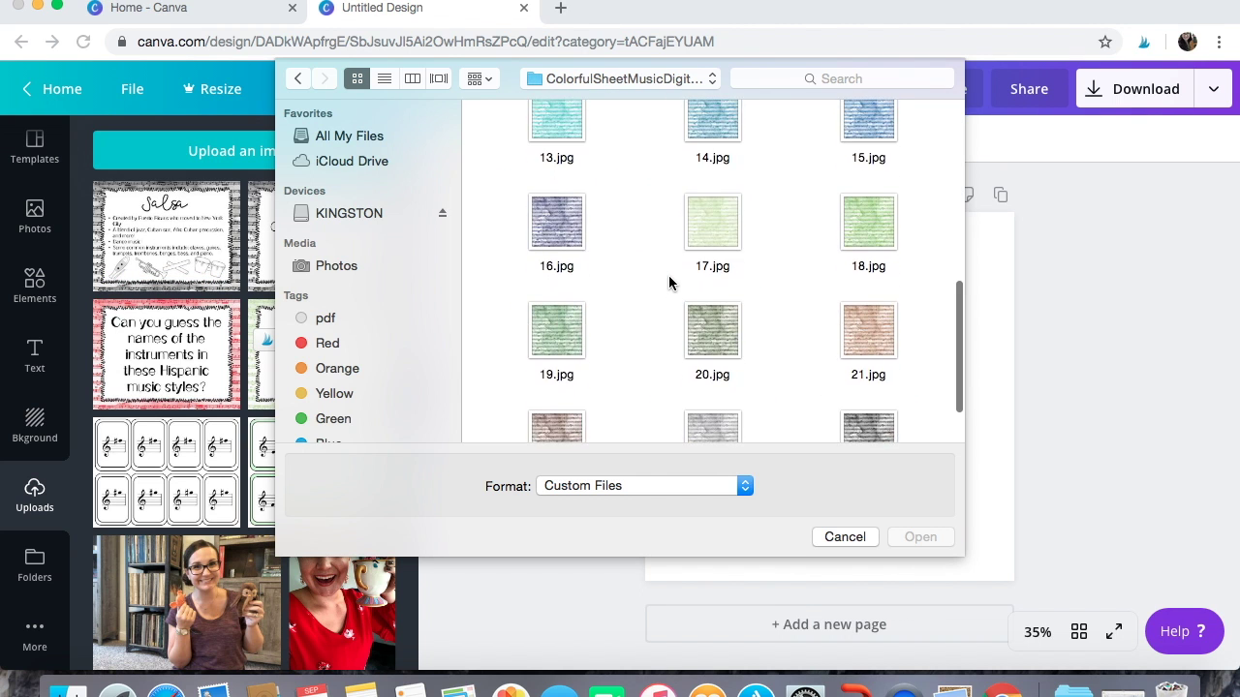
# - Select the pink sheet-music file 5.jpg and upload it
pyautogui.click(576, 334)
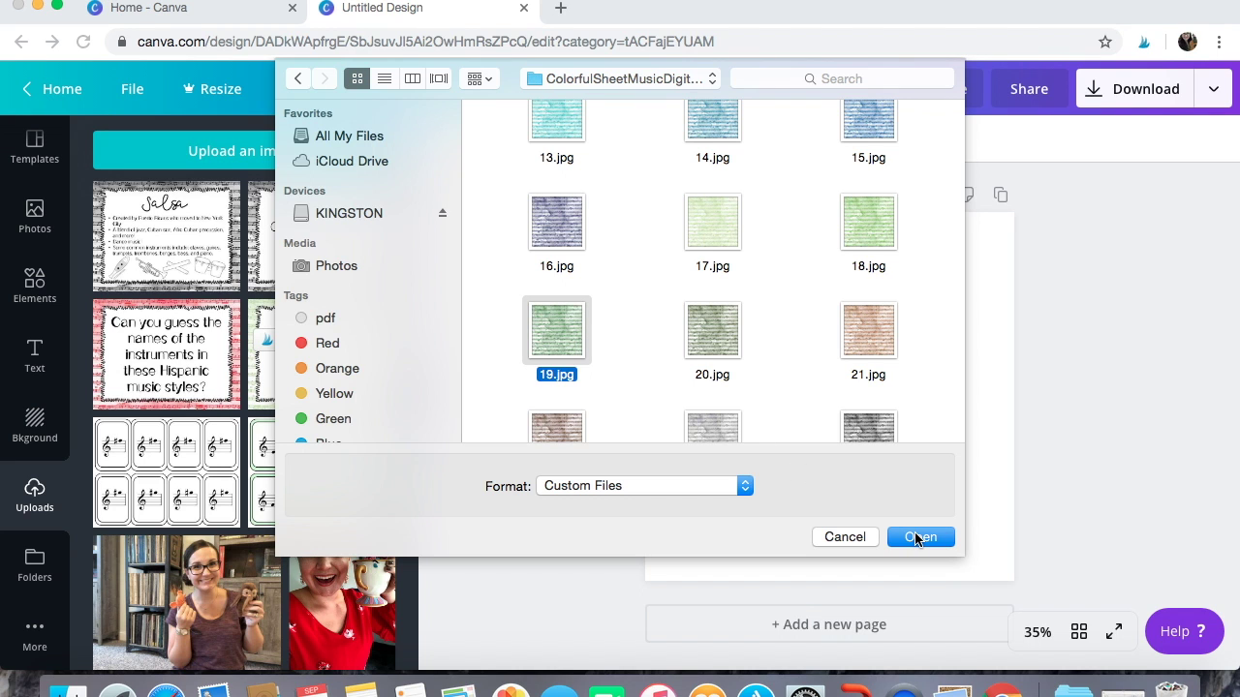
pyautogui.scroll(5, 816, 329)
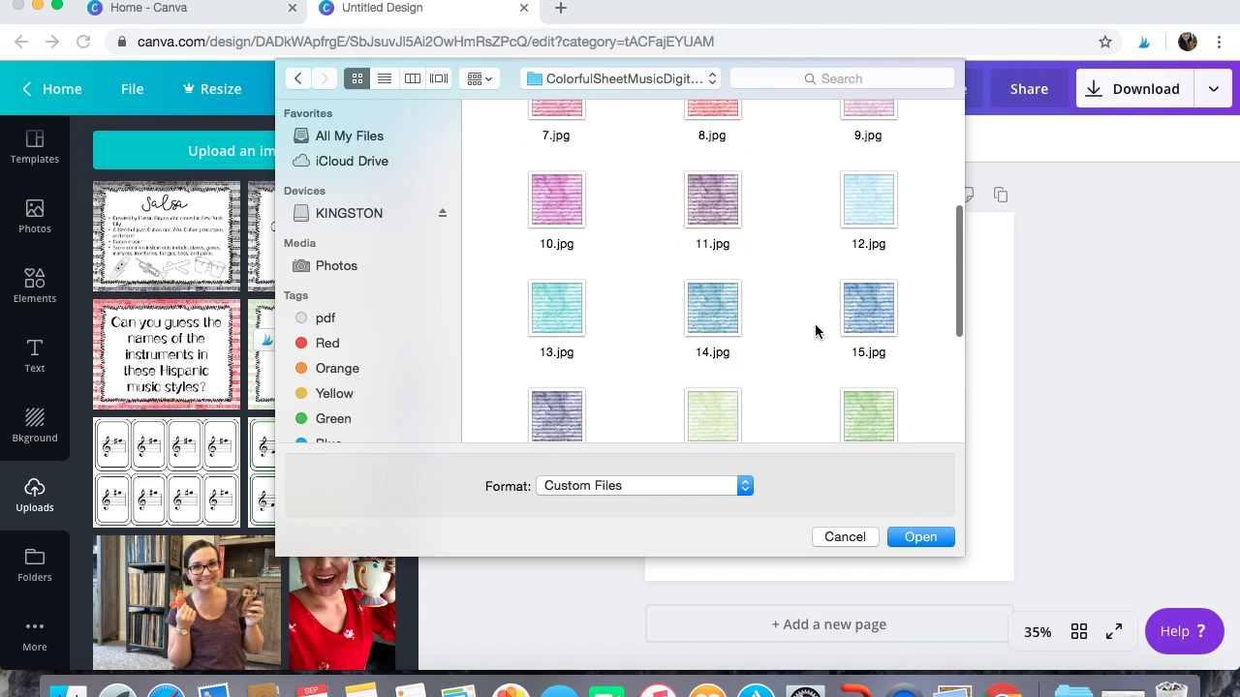
pyautogui.scroll(3, 816, 330)
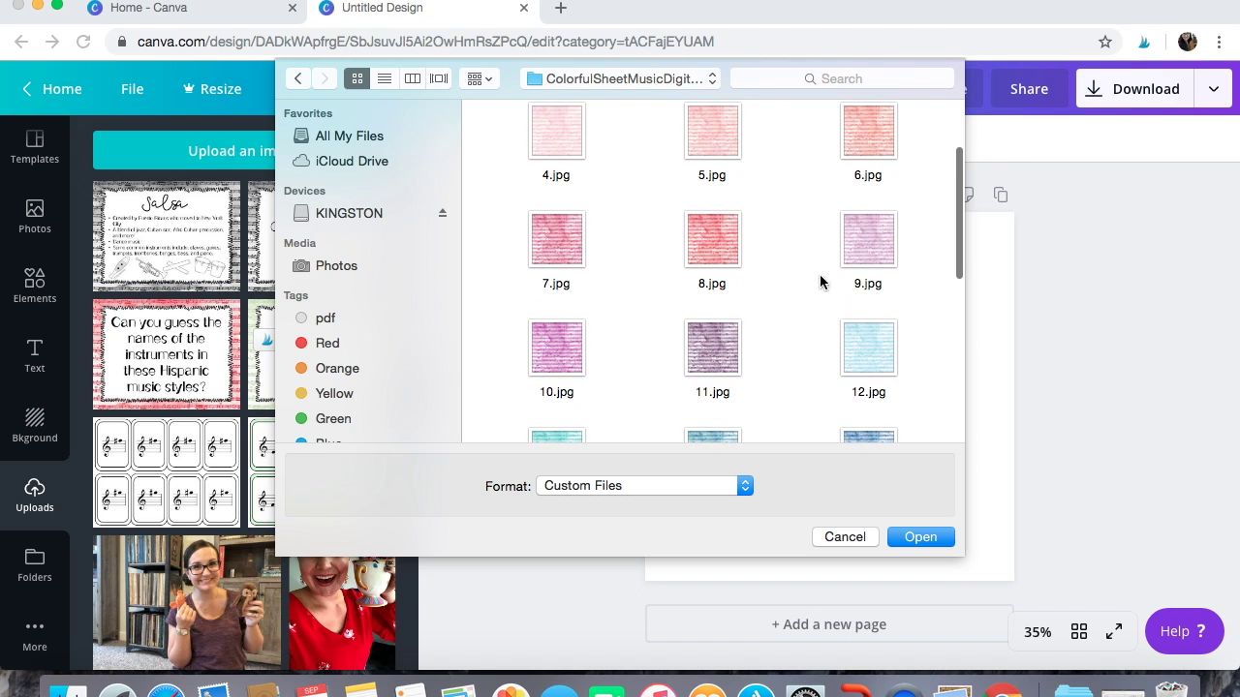
pyautogui.click(727, 144)
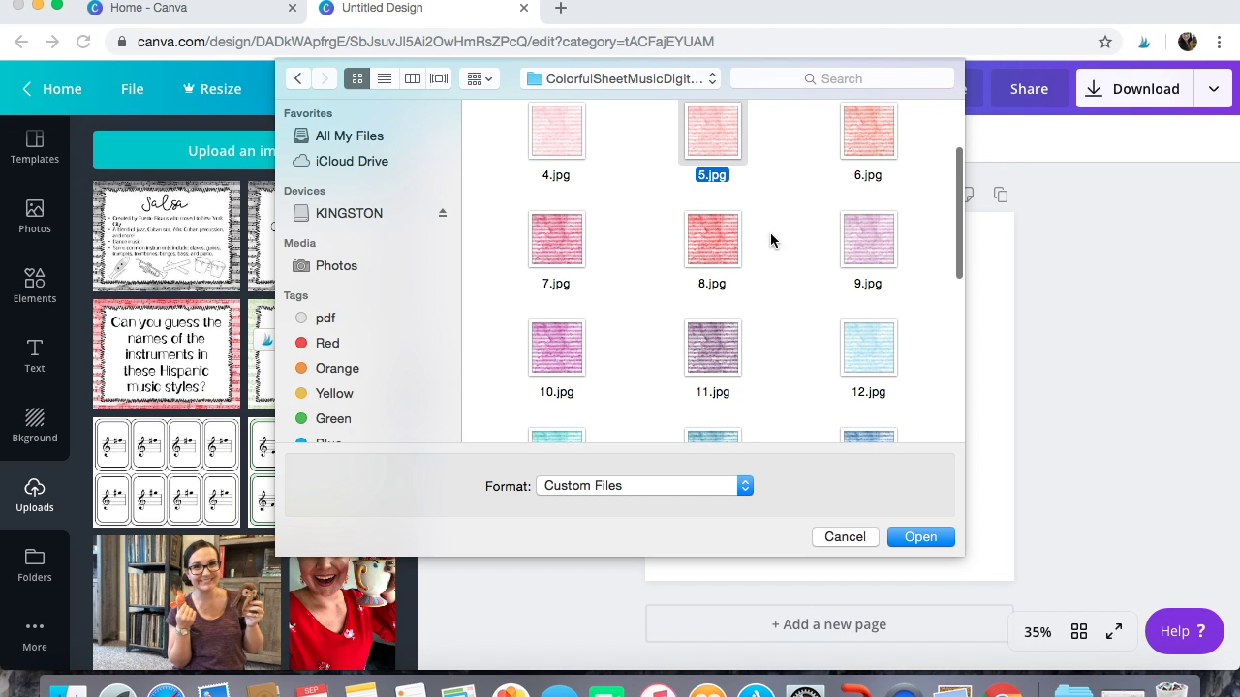
pyautogui.click(924, 537)
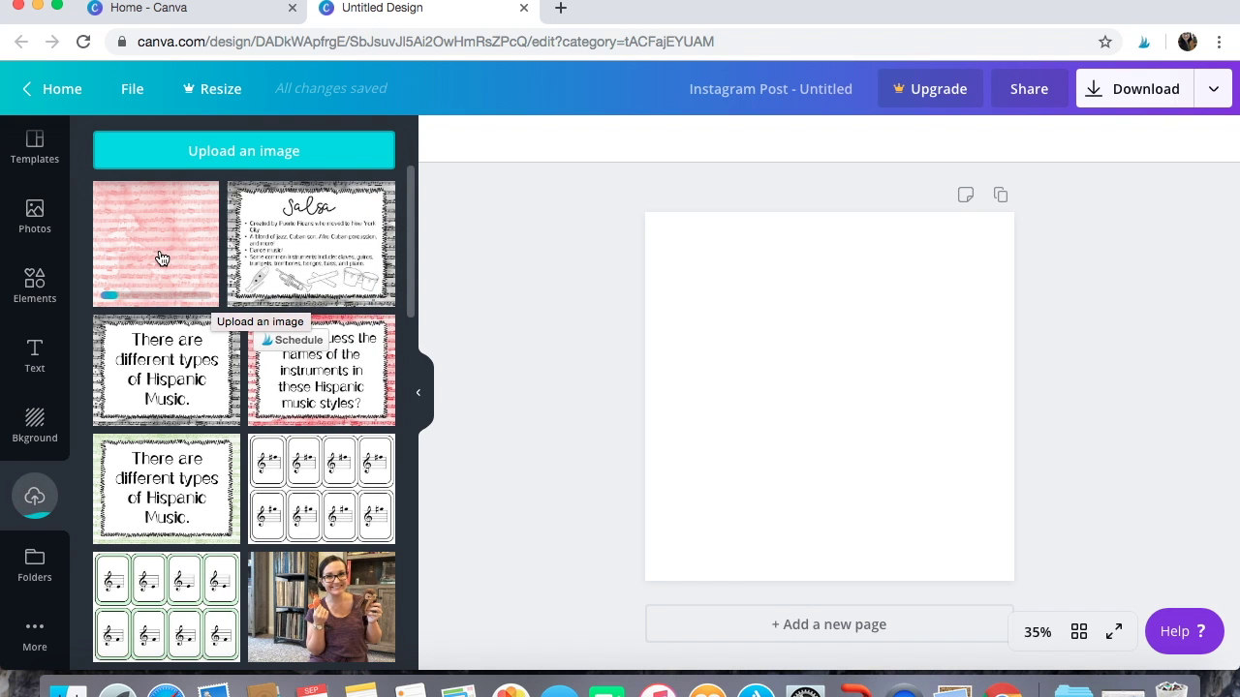
# - Place the pink sheet-music image on the page, enlarge it, then delete it
pyautogui.click(160, 254)
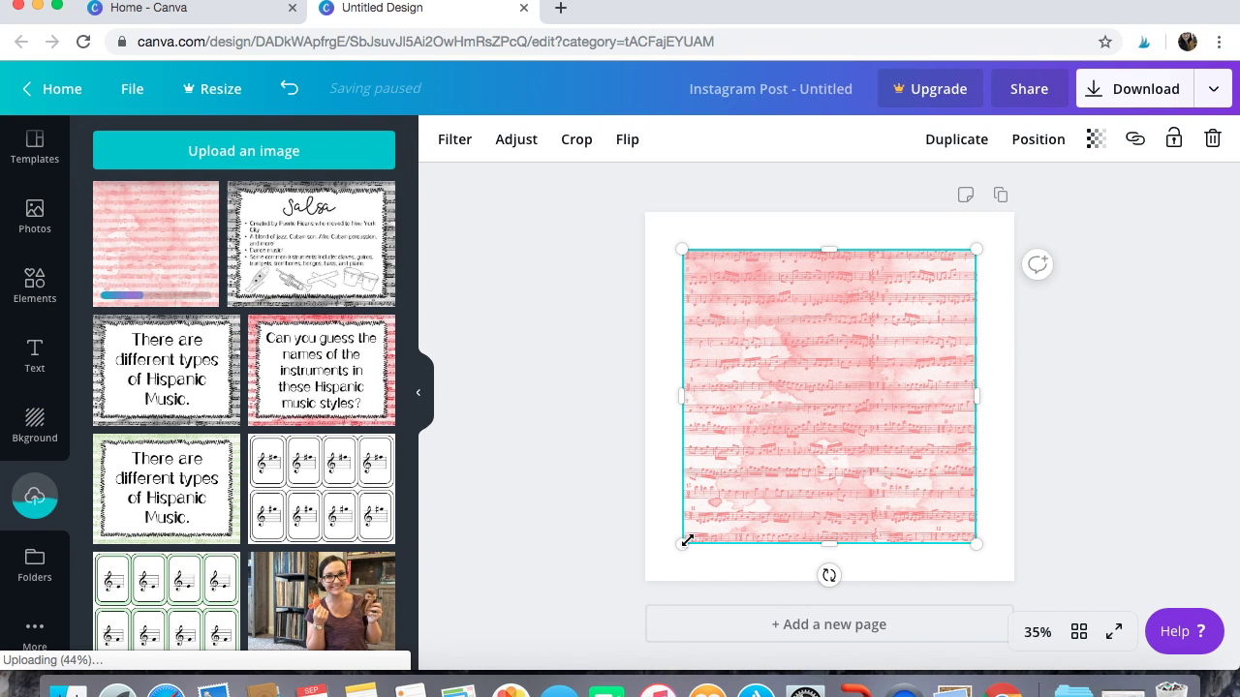
pyautogui.moveTo(659, 565); pyautogui.dragTo(634, 591)
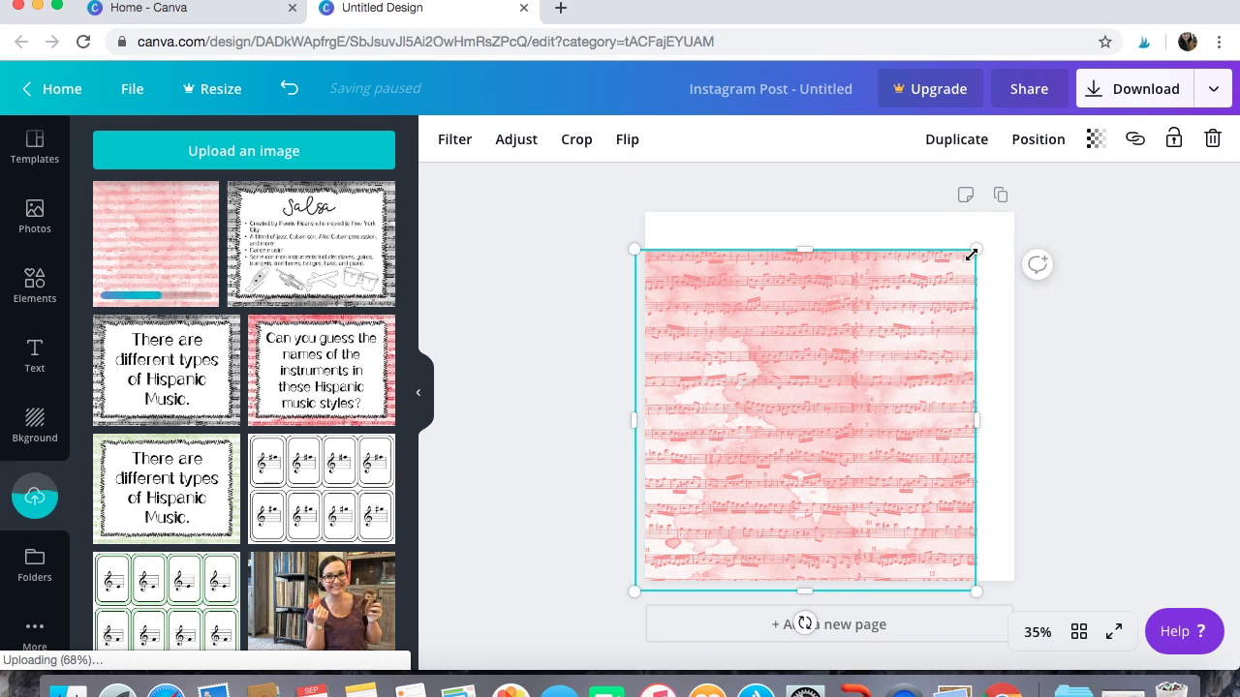
pyautogui.moveTo(991, 235); pyautogui.dragTo(1023, 209)
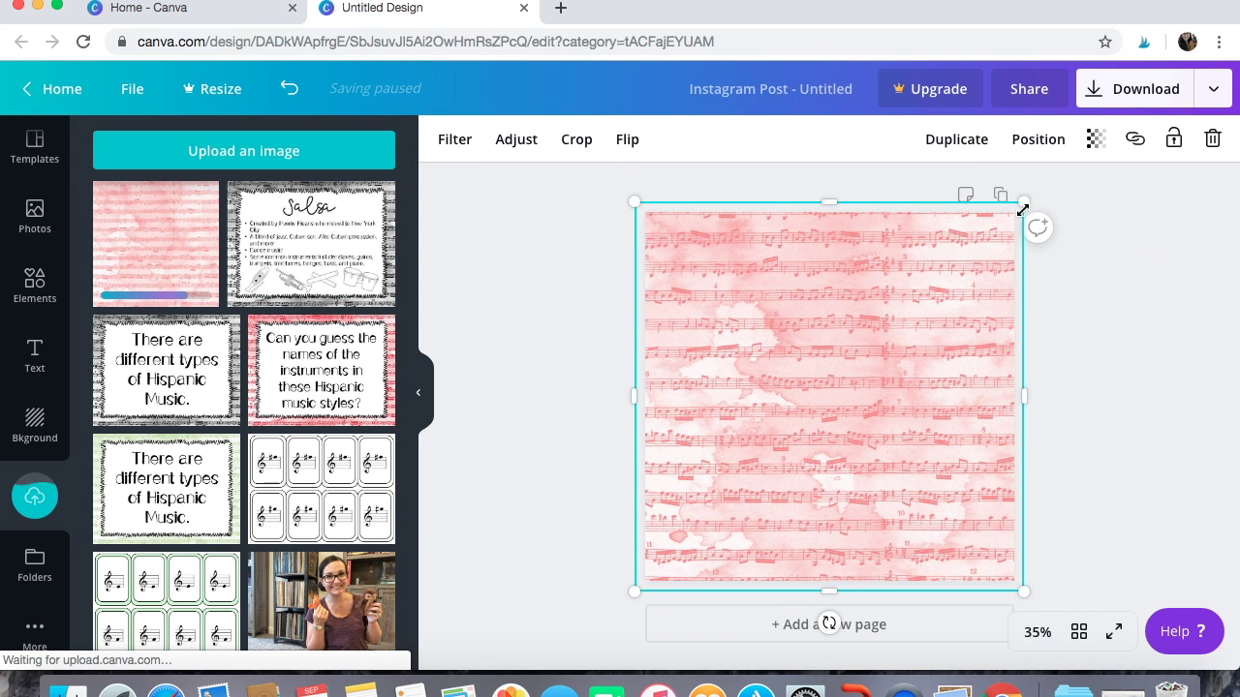
pyautogui.press('Delete')
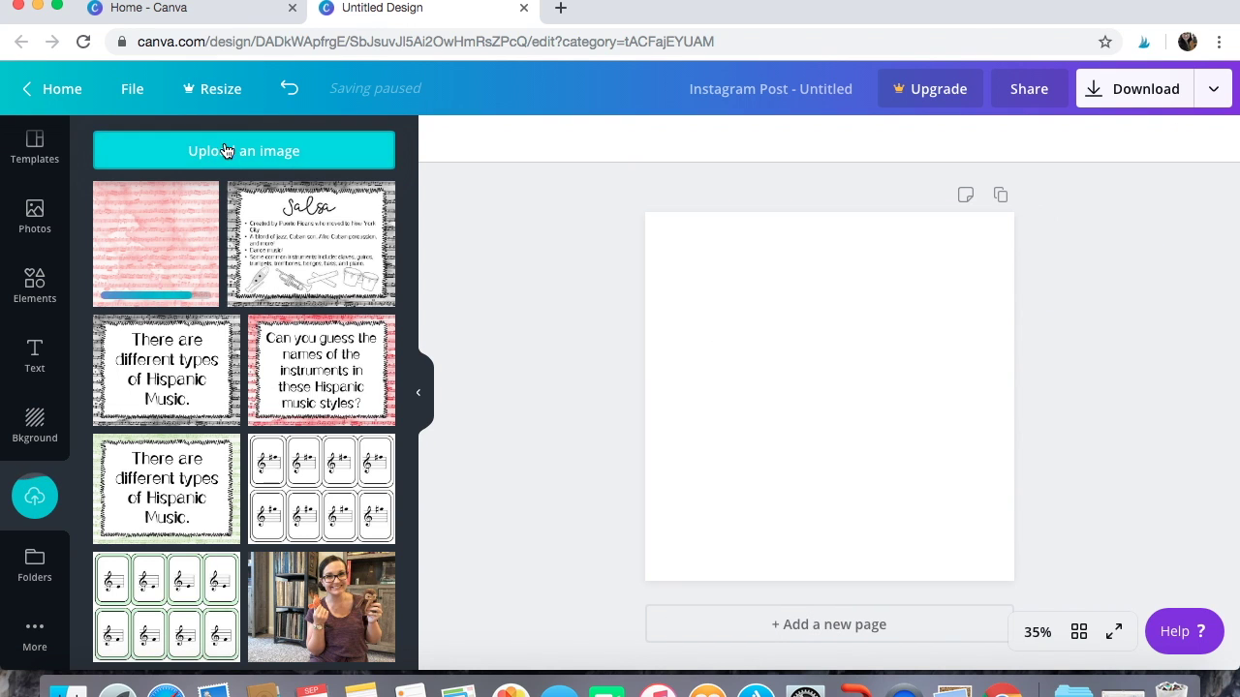
# - Upload green sheet-music 18.jpg and stretch it to fill the square page
pyautogui.click(226, 150)
pyautogui.scroll(-5, 656, 265)
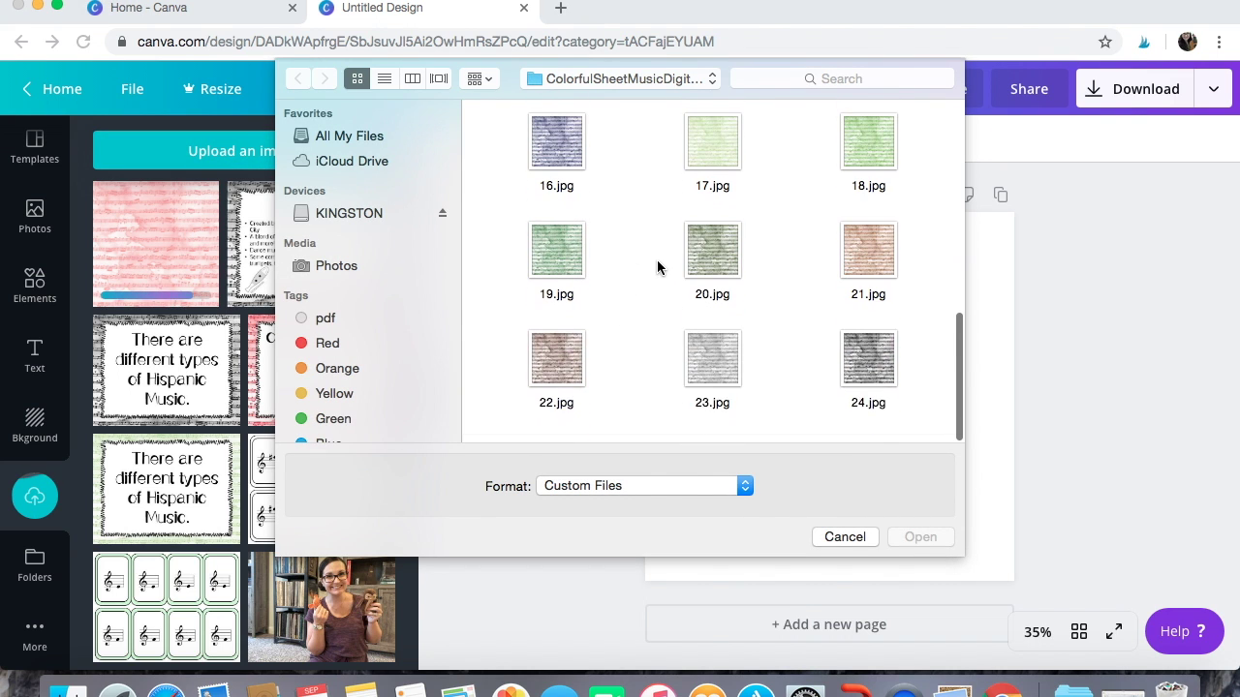
pyautogui.click(865, 165)
pyautogui.click(918, 537)
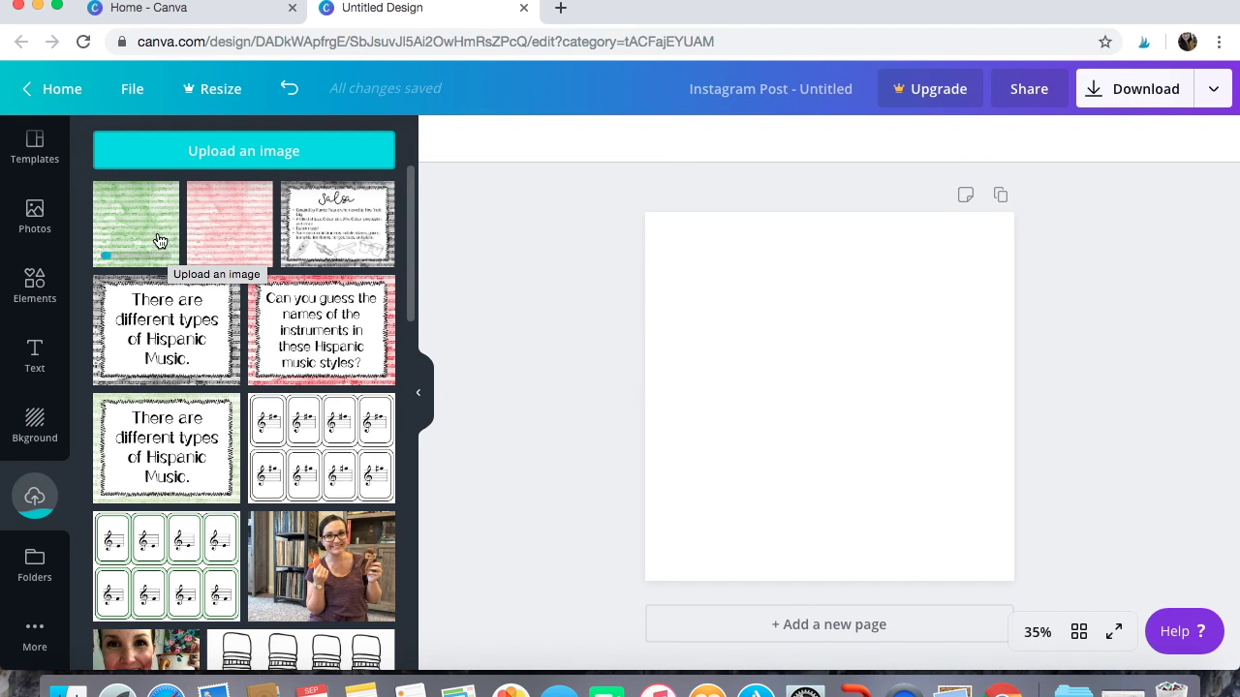
pyautogui.click(147, 211)
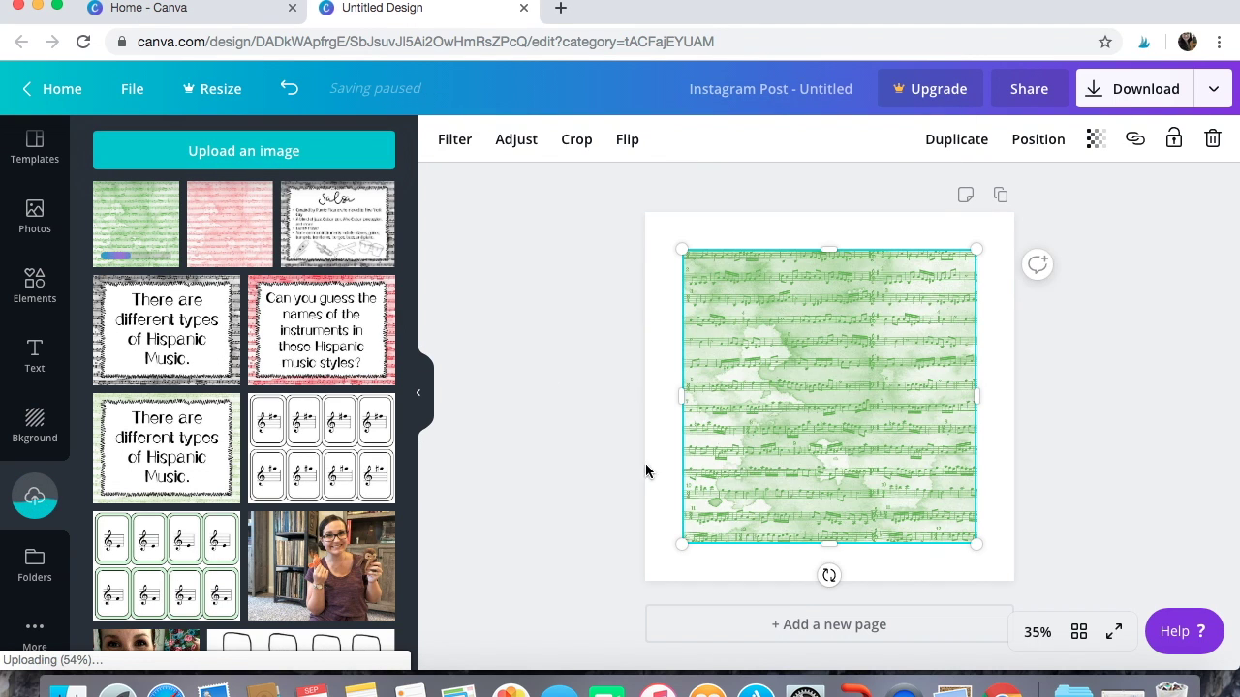
pyautogui.moveTo(655, 570); pyautogui.dragTo(640, 583)
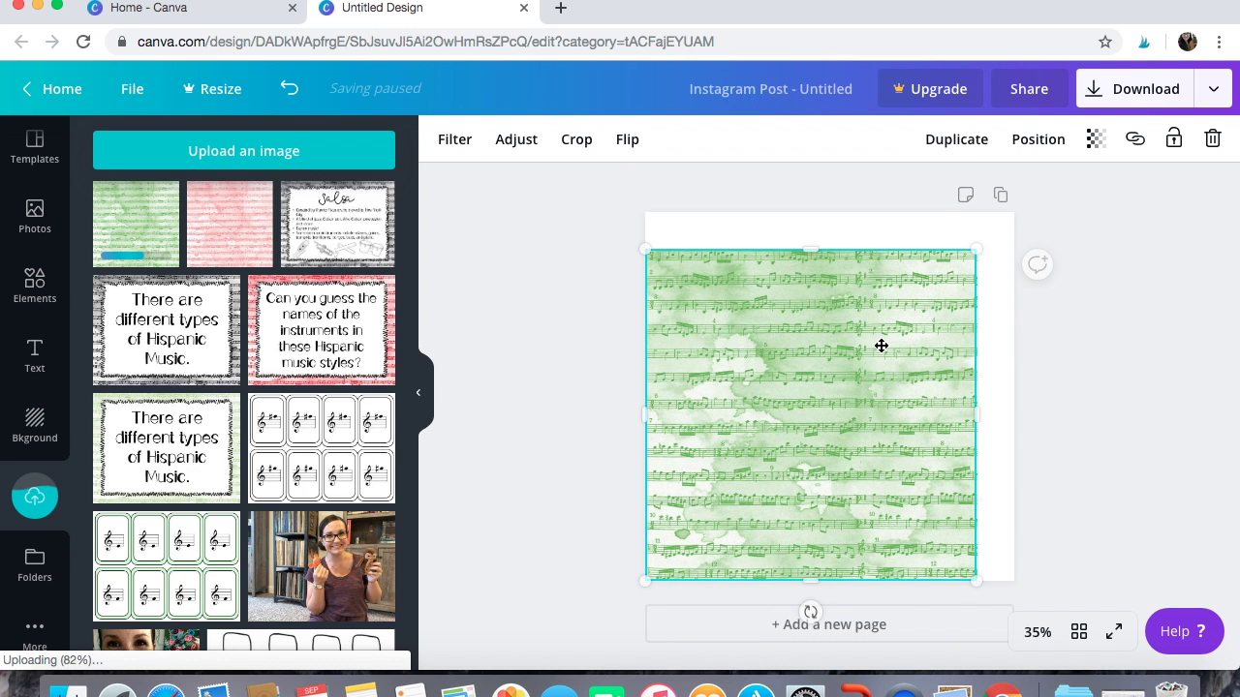
pyautogui.moveTo(981, 245); pyautogui.dragTo(1013, 212)
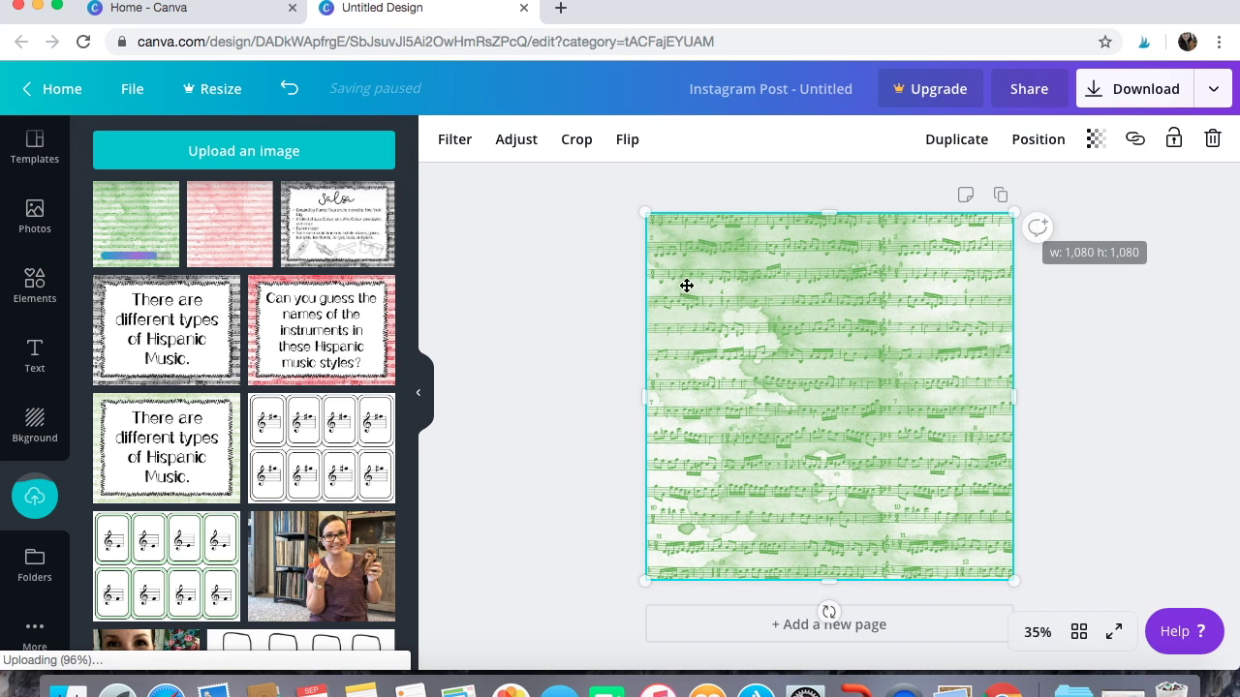
pyautogui.click(36, 302)
# - Add a square and stretch it into a full-width band across the upper page
pyautogui.scroll(15, 188, 229)
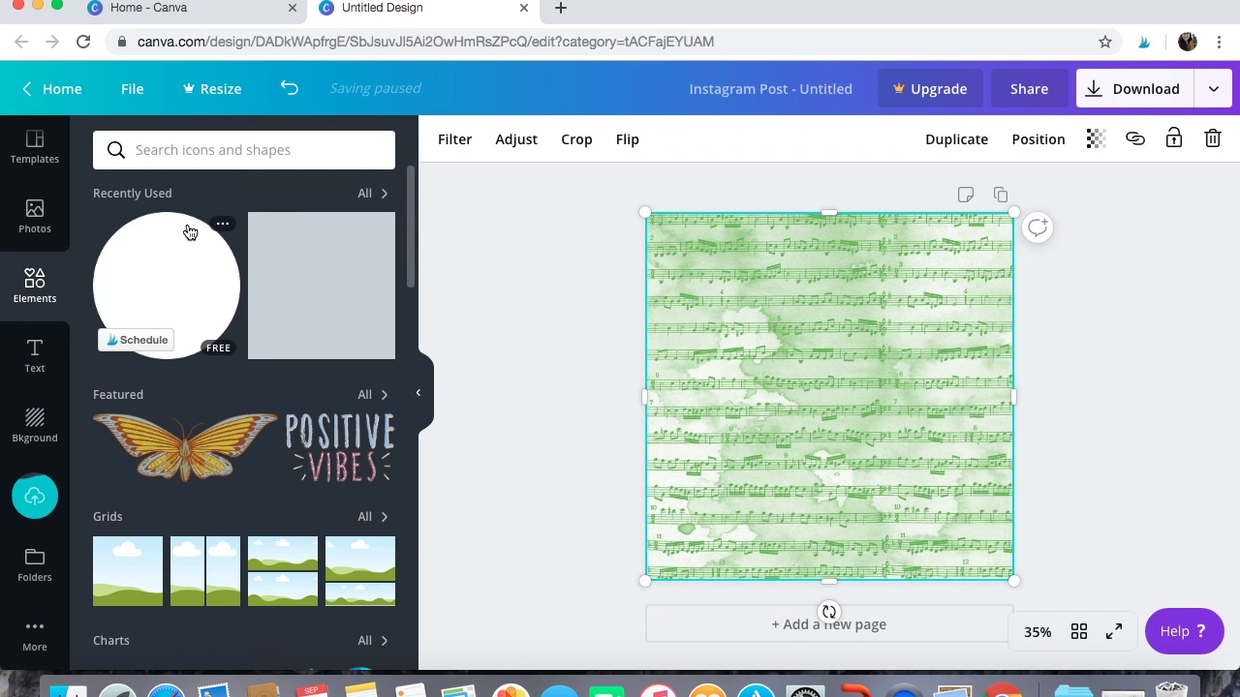
pyautogui.click(333, 266)
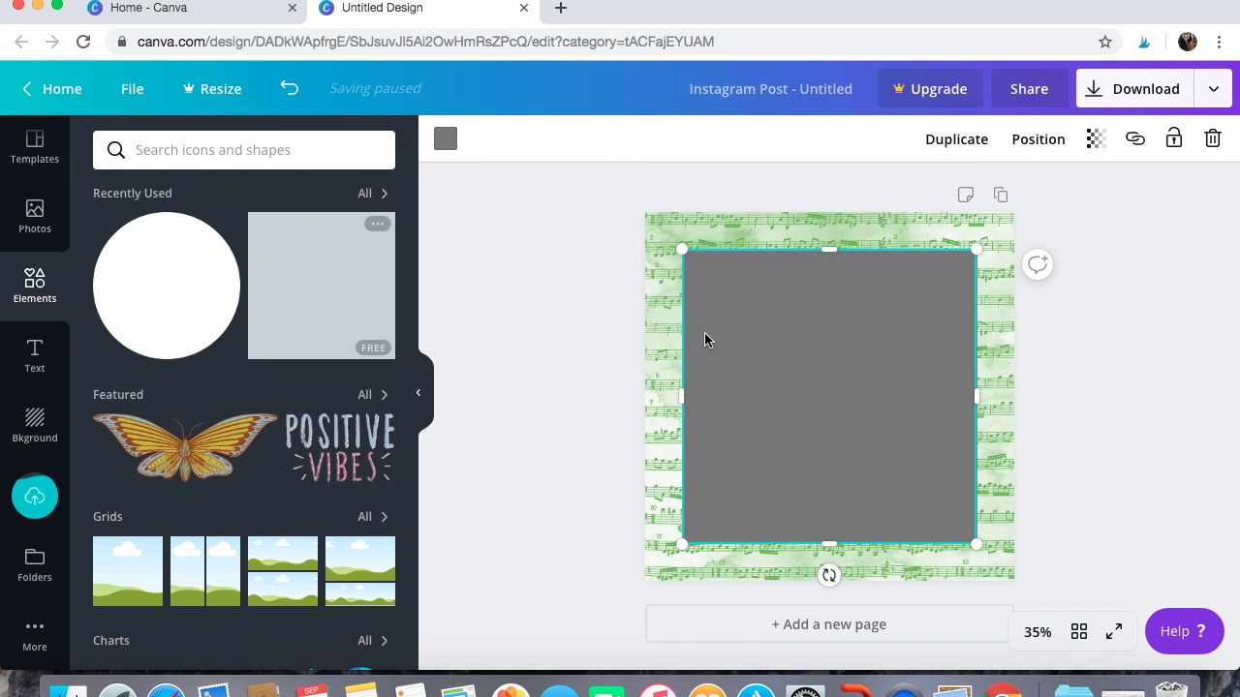
pyautogui.moveTo(683, 397); pyautogui.dragTo(645, 396)
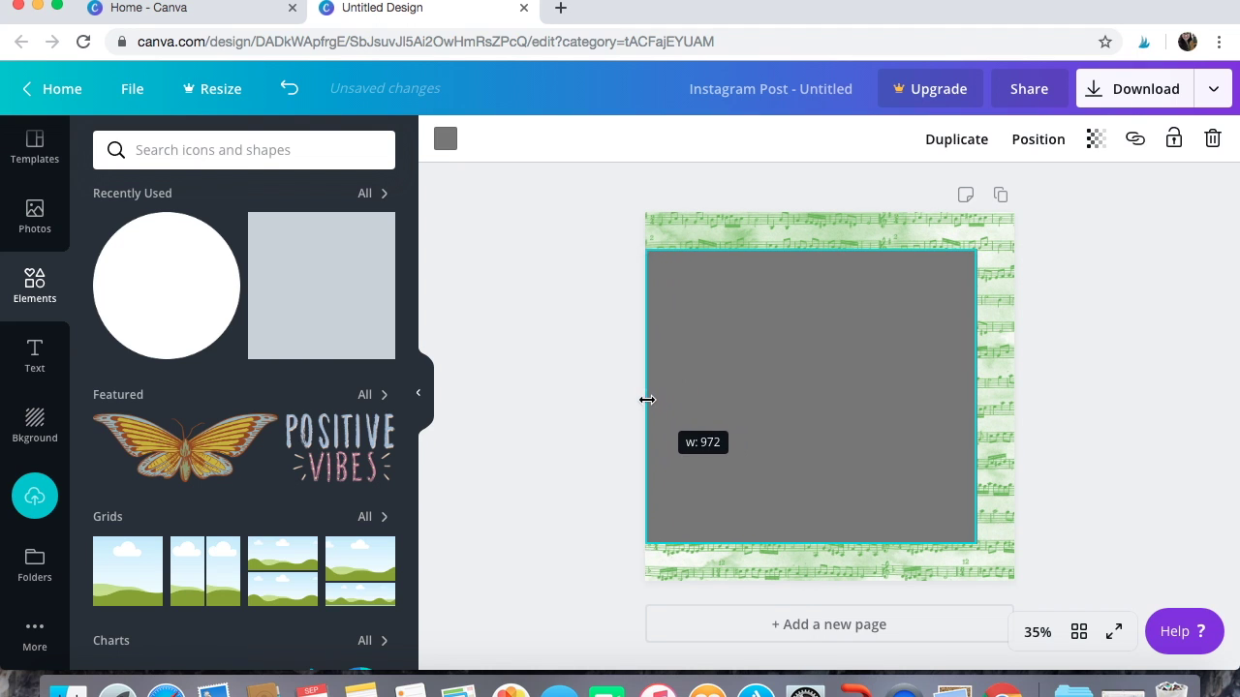
pyautogui.moveTo(974, 396); pyautogui.dragTo(1013, 396)
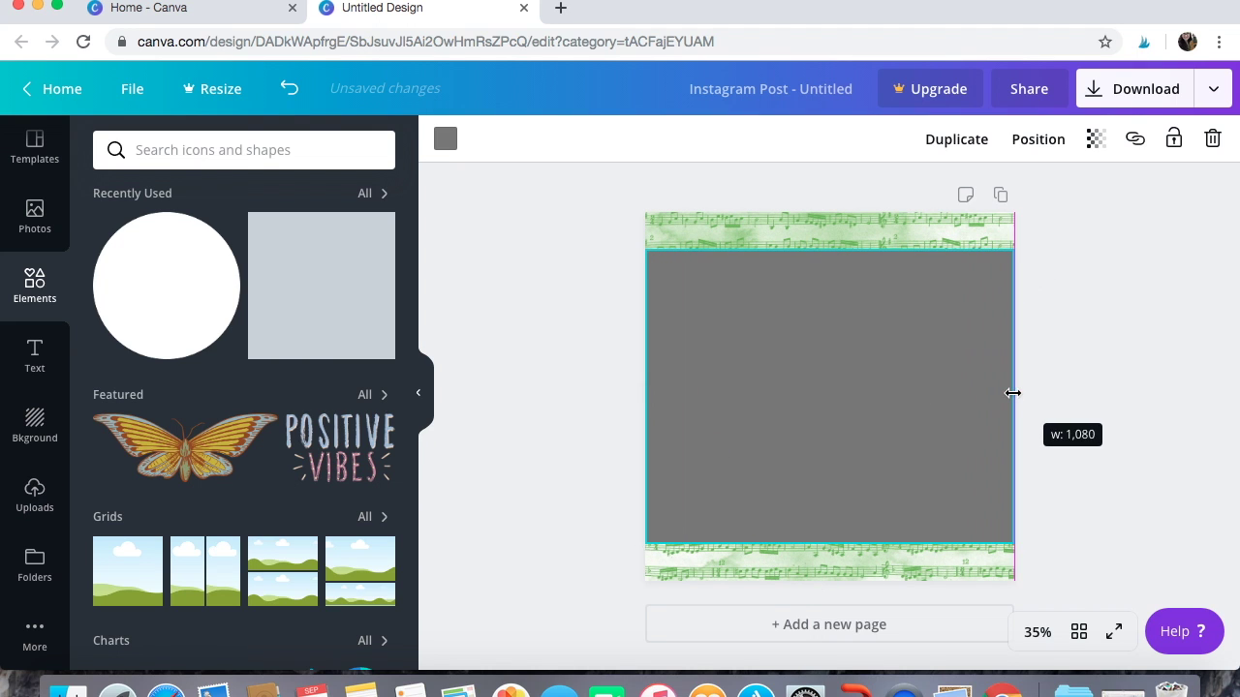
pyautogui.moveTo(833, 541); pyautogui.dragTo(829, 379)
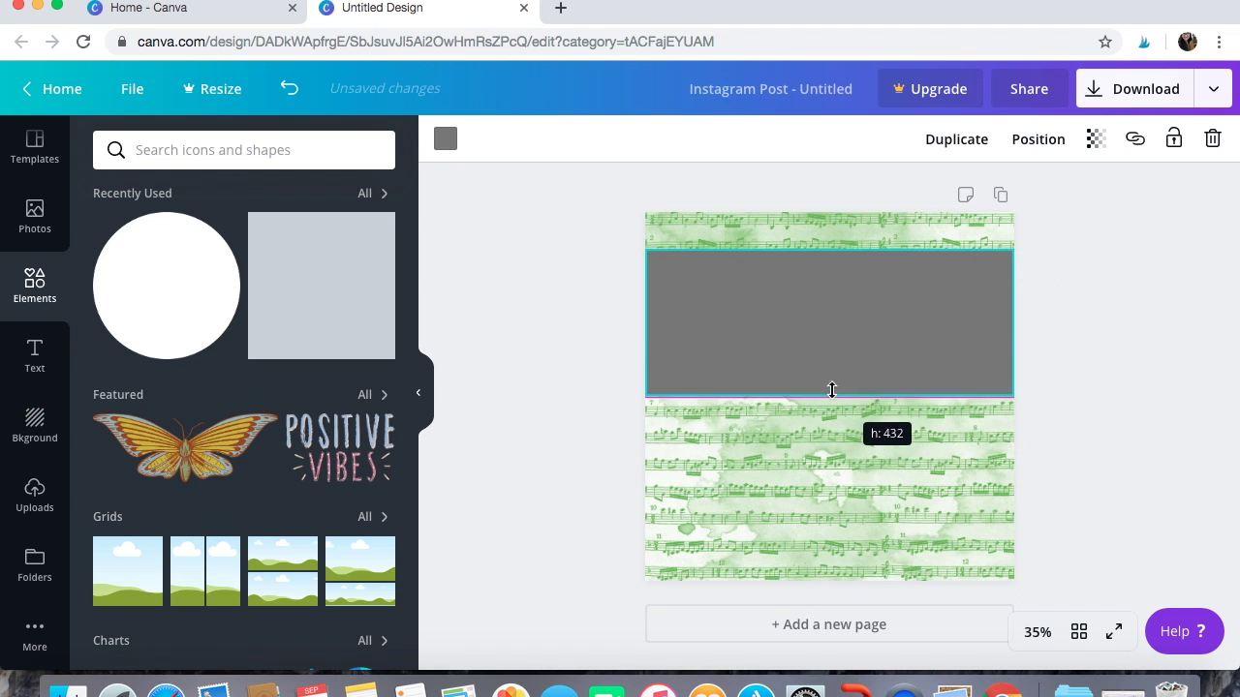
# - Colour the band light pink and lower its transparency to about 79
pyautogui.click(447, 141)
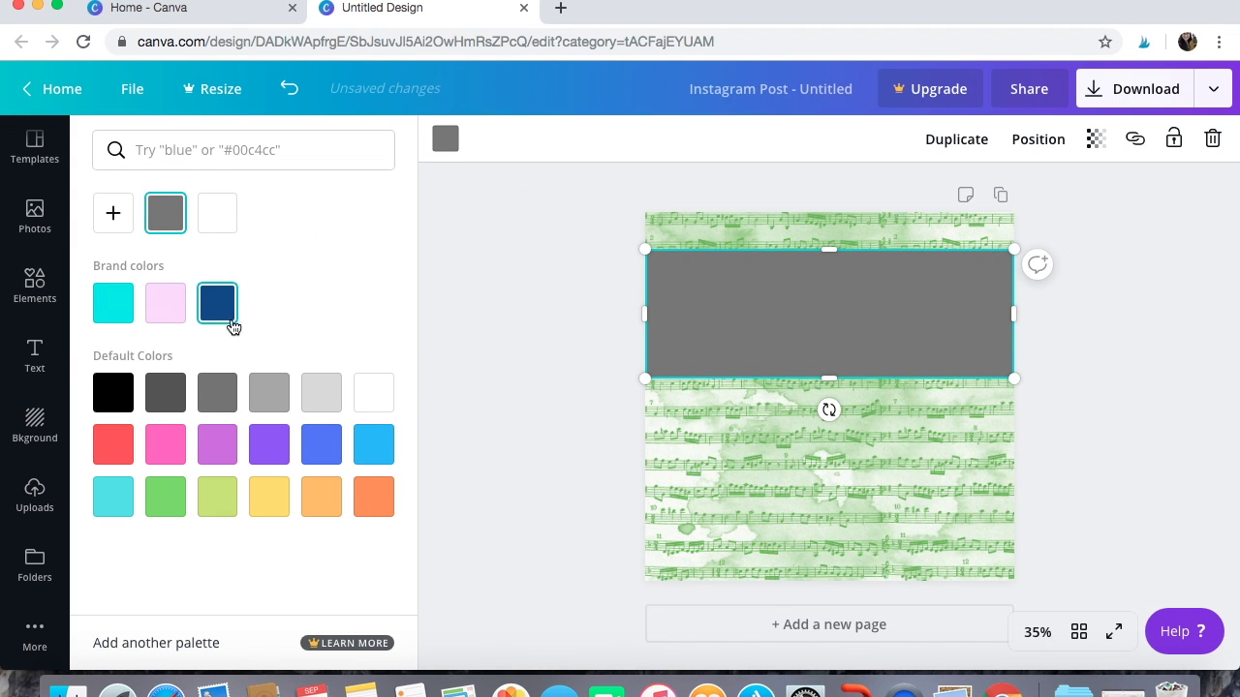
pyautogui.click(165, 304)
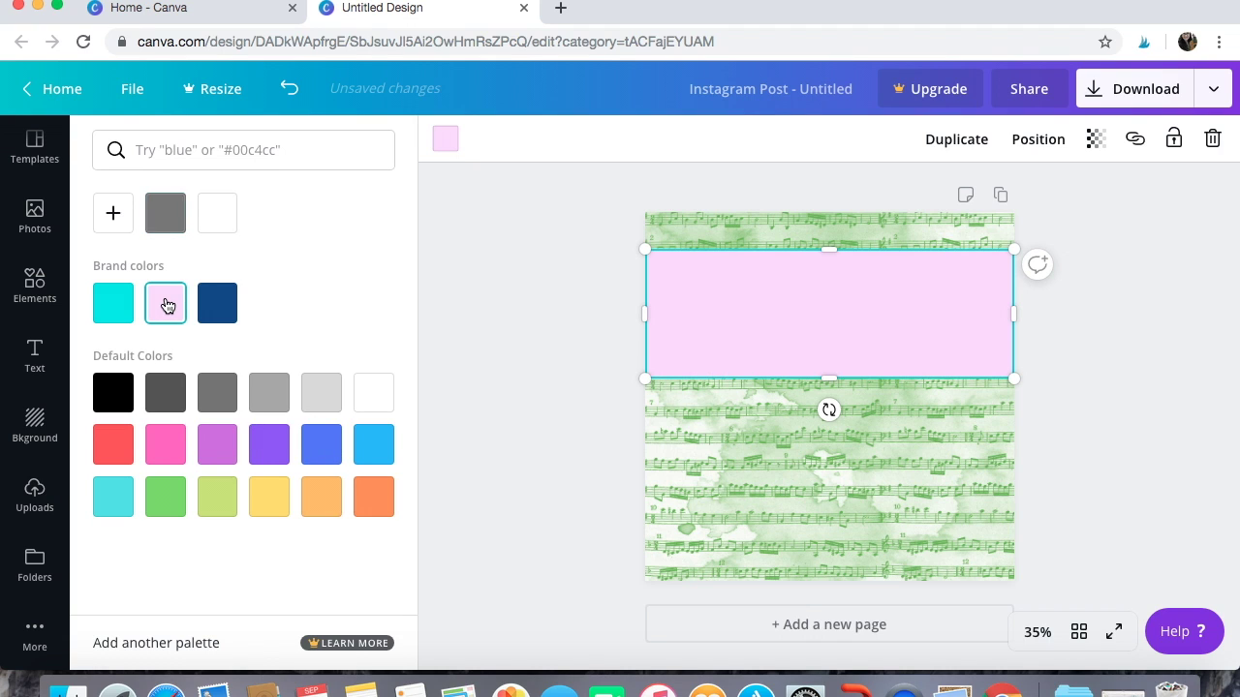
pyautogui.click(1094, 144)
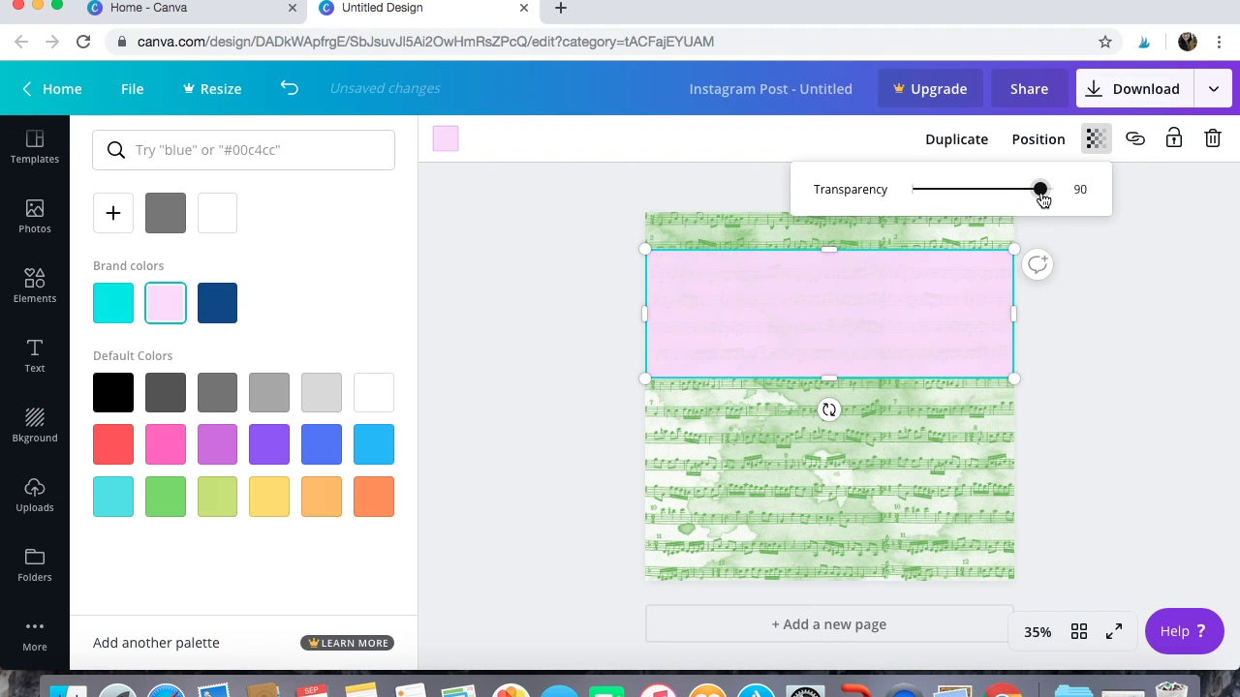
pyautogui.moveTo(1035, 200); pyautogui.dragTo(1029, 204)
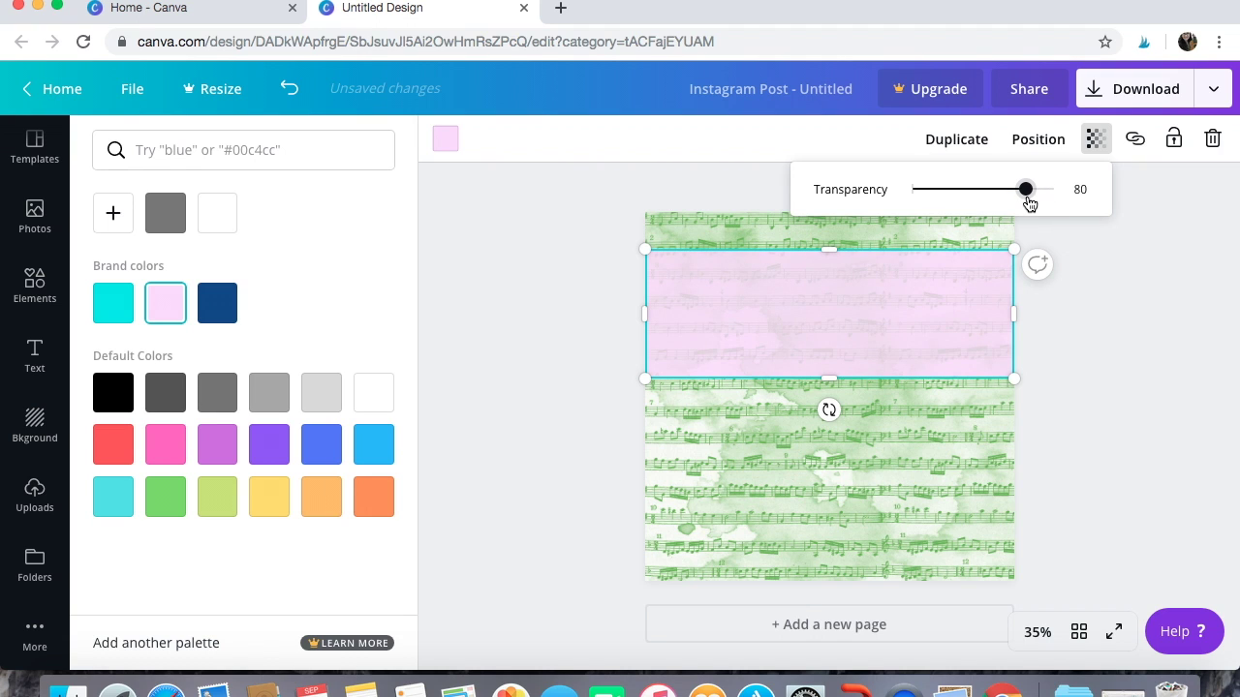
pyautogui.click(1122, 281)
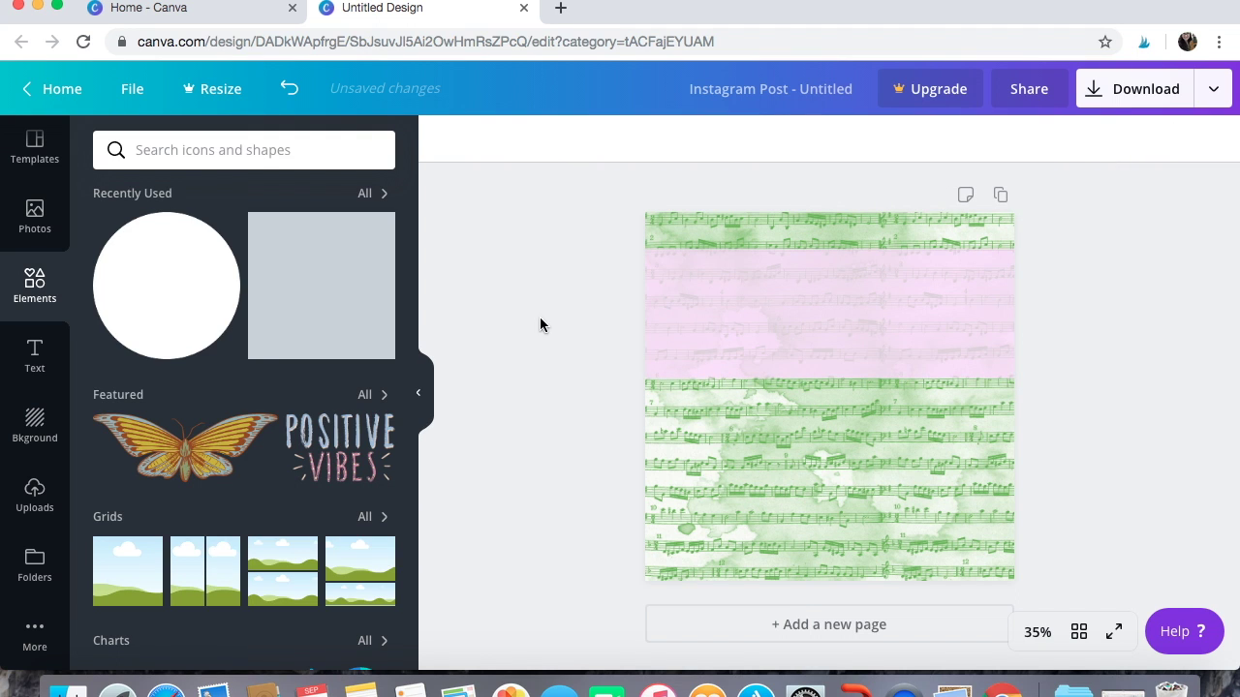
pyautogui.click(33, 350)
pyautogui.scroll(-1, 200, 398)
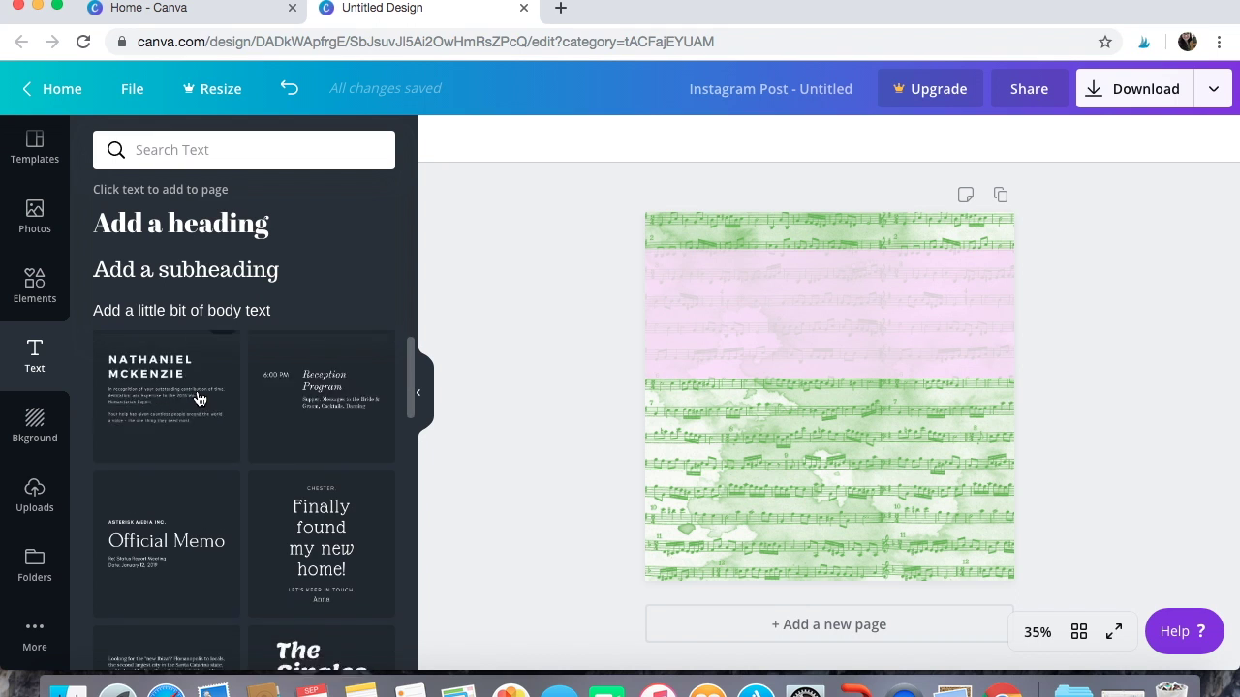
pyautogui.scroll(-3, 199, 398)
pyautogui.scroll(-1, 200, 398)
pyautogui.scroll(-3, 200, 398)
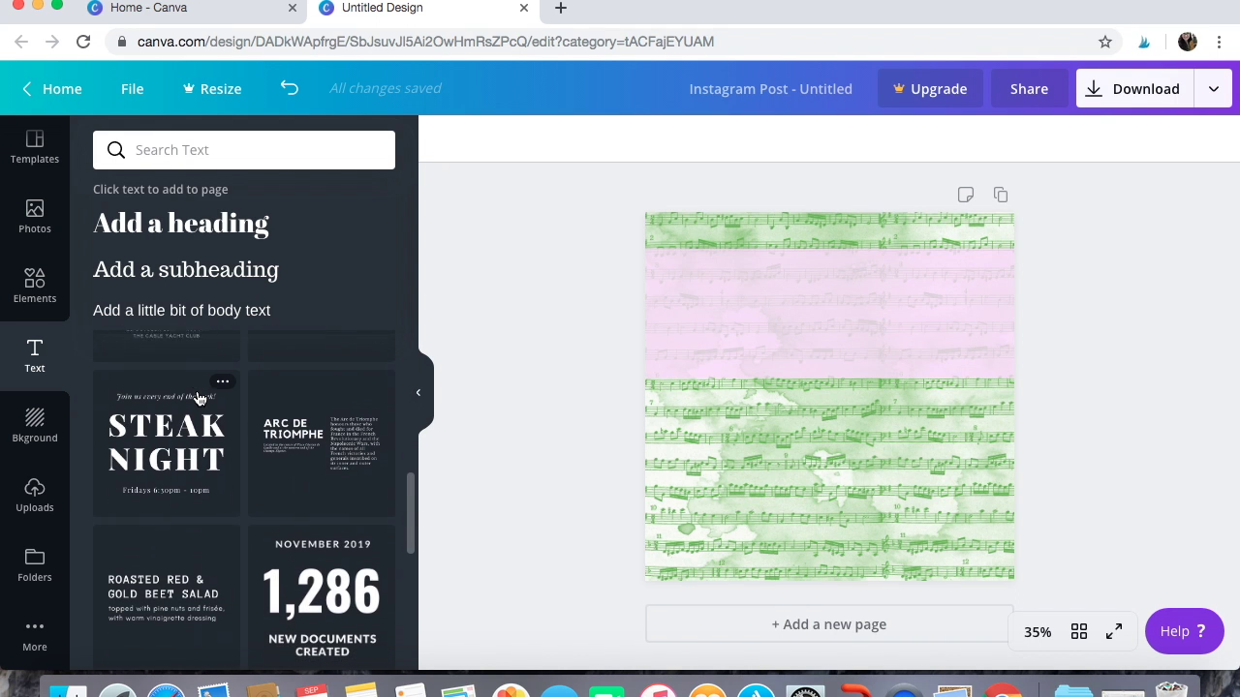
pyautogui.scroll(3, 199, 398)
pyautogui.scroll(5, 199, 398)
pyautogui.scroll(1, 200, 398)
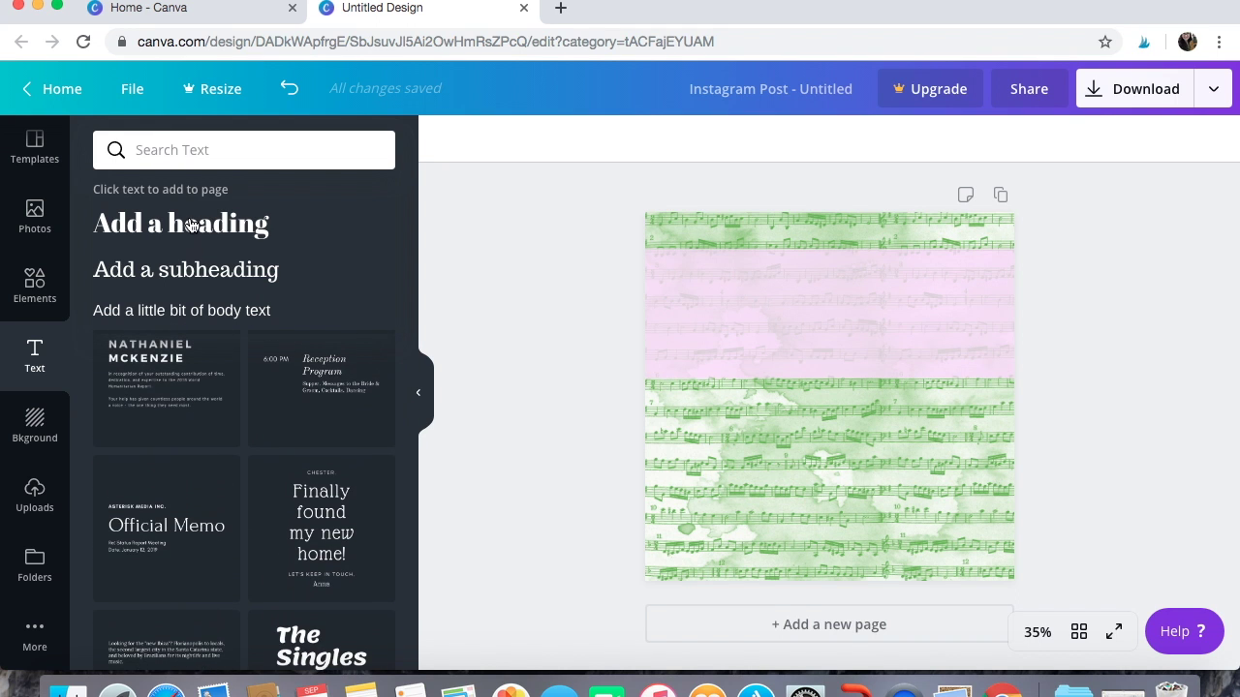
pyautogui.click(191, 225)
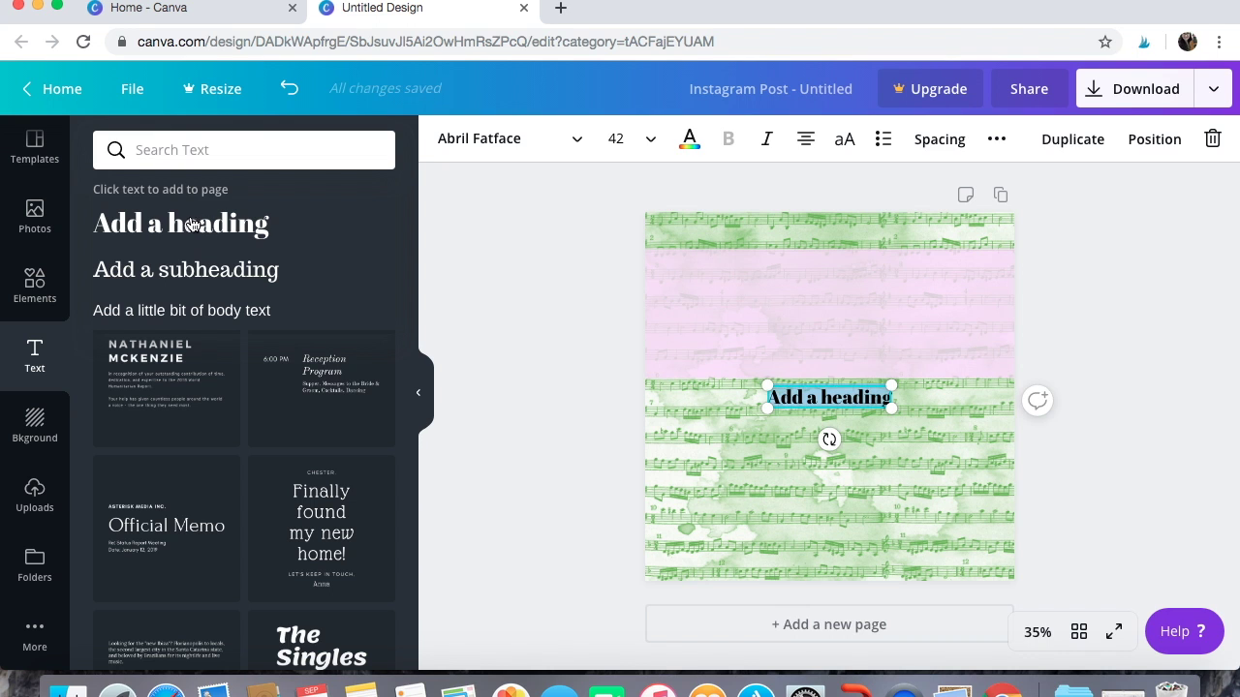
pyautogui.click(575, 141)
pyautogui.scroll(-1, 279, 310)
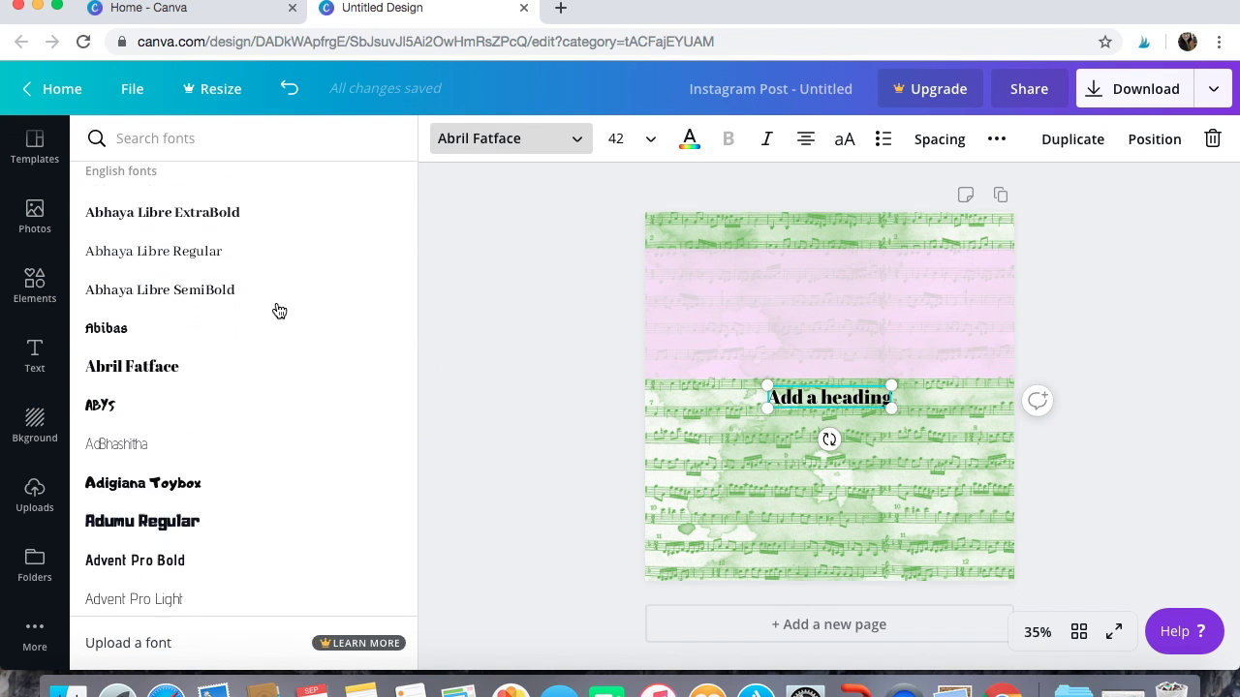
pyautogui.scroll(-5, 279, 310)
pyautogui.scroll(-5, 279, 310)
pyautogui.scroll(-3, 279, 310)
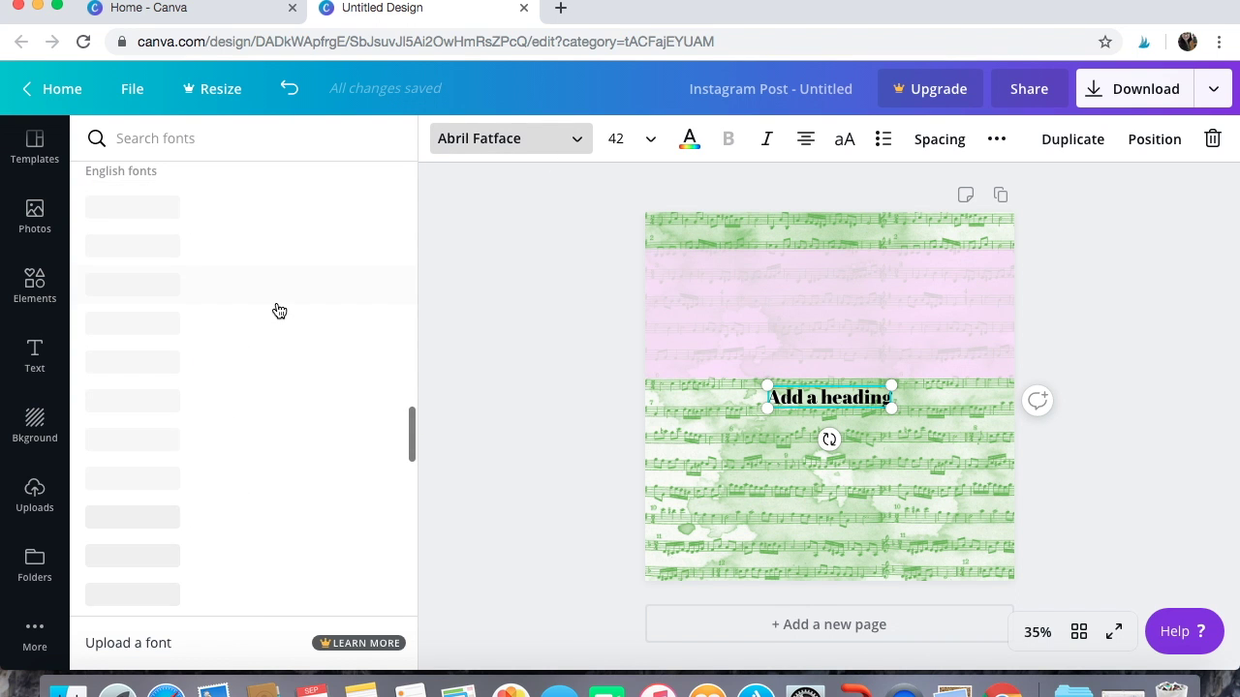
pyautogui.scroll(-1, 279, 310)
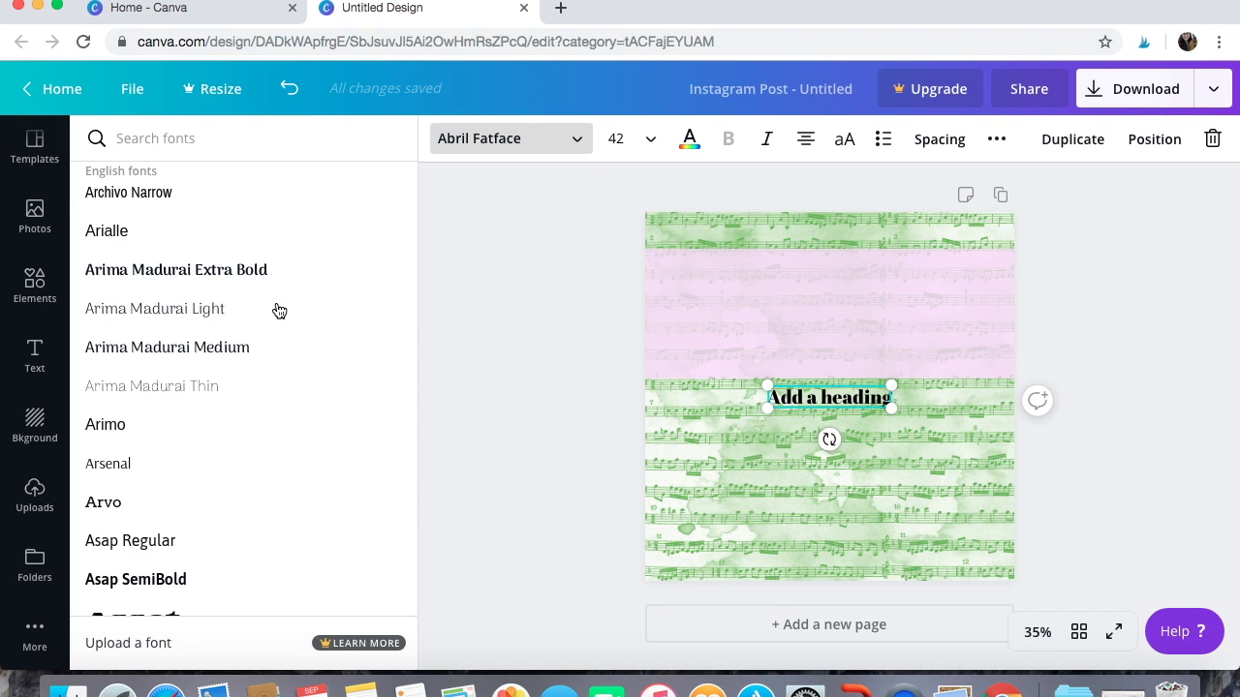
pyautogui.scroll(-5, 279, 310)
pyautogui.scroll(-3, 279, 310)
pyautogui.scroll(-3, 279, 310)
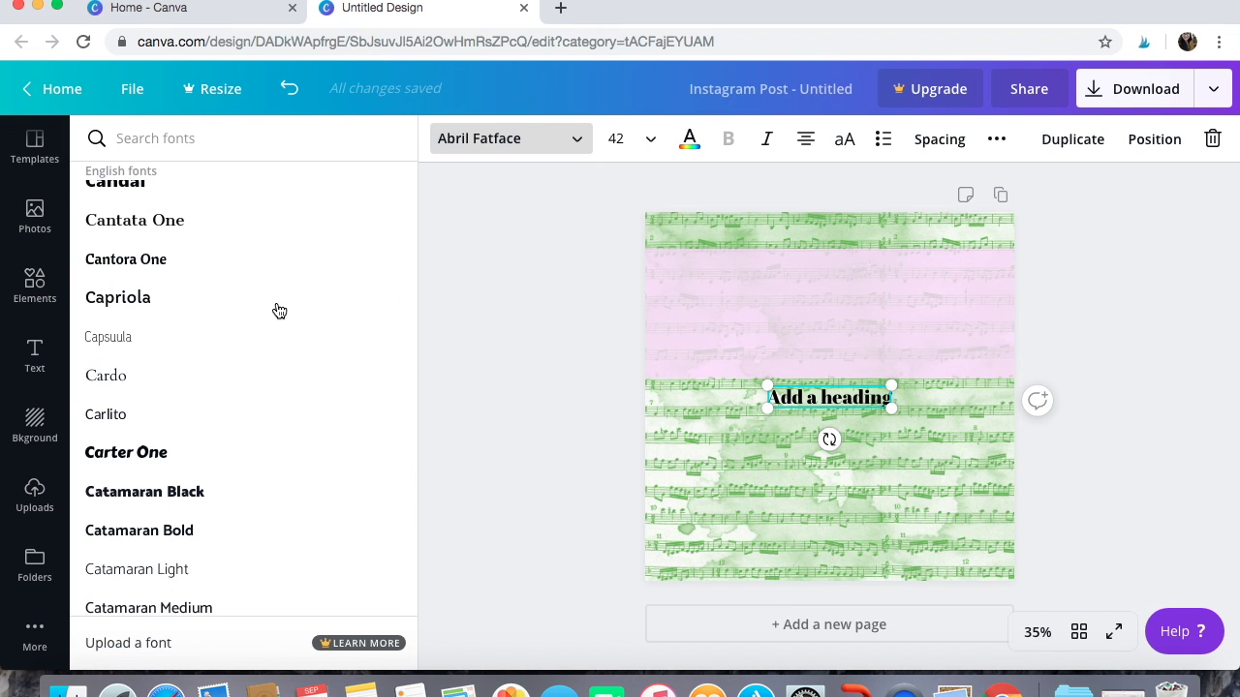
pyautogui.scroll(-5, 279, 310)
pyautogui.scroll(-3, 279, 310)
pyautogui.scroll(-5, 279, 310)
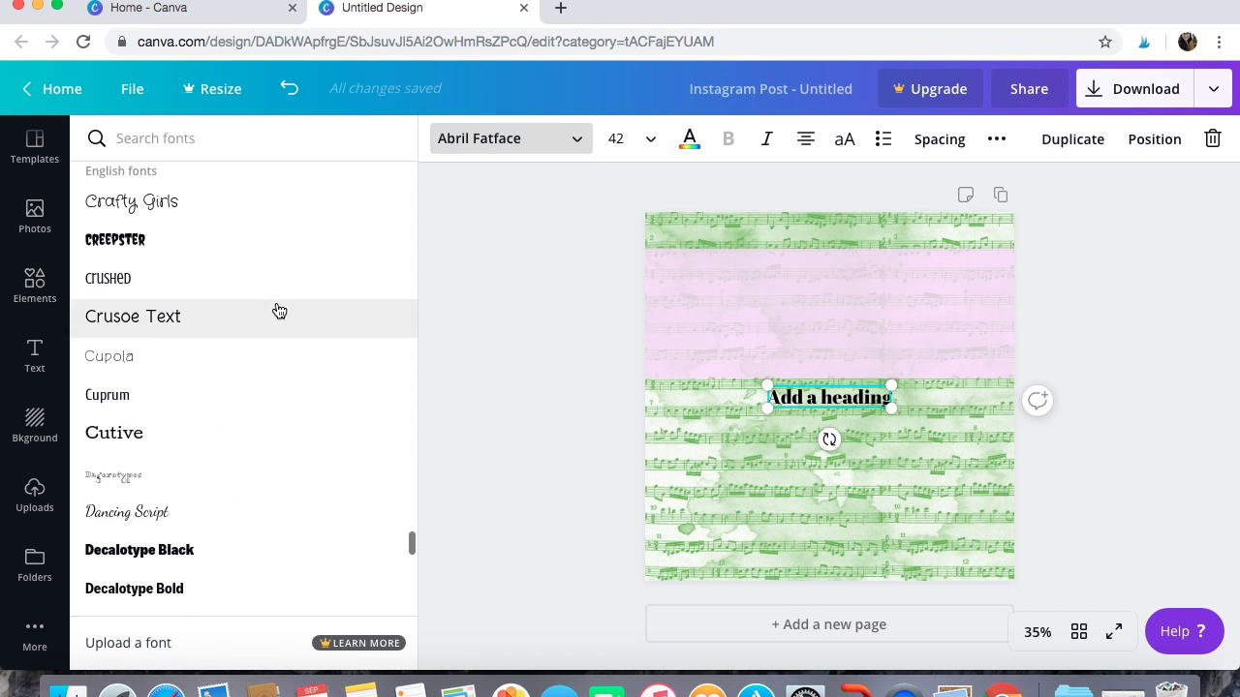
pyautogui.scroll(-5, 279, 310)
pyautogui.scroll(-2, 279, 310)
pyautogui.scroll(-2, 279, 310)
pyautogui.scroll(-5, 279, 310)
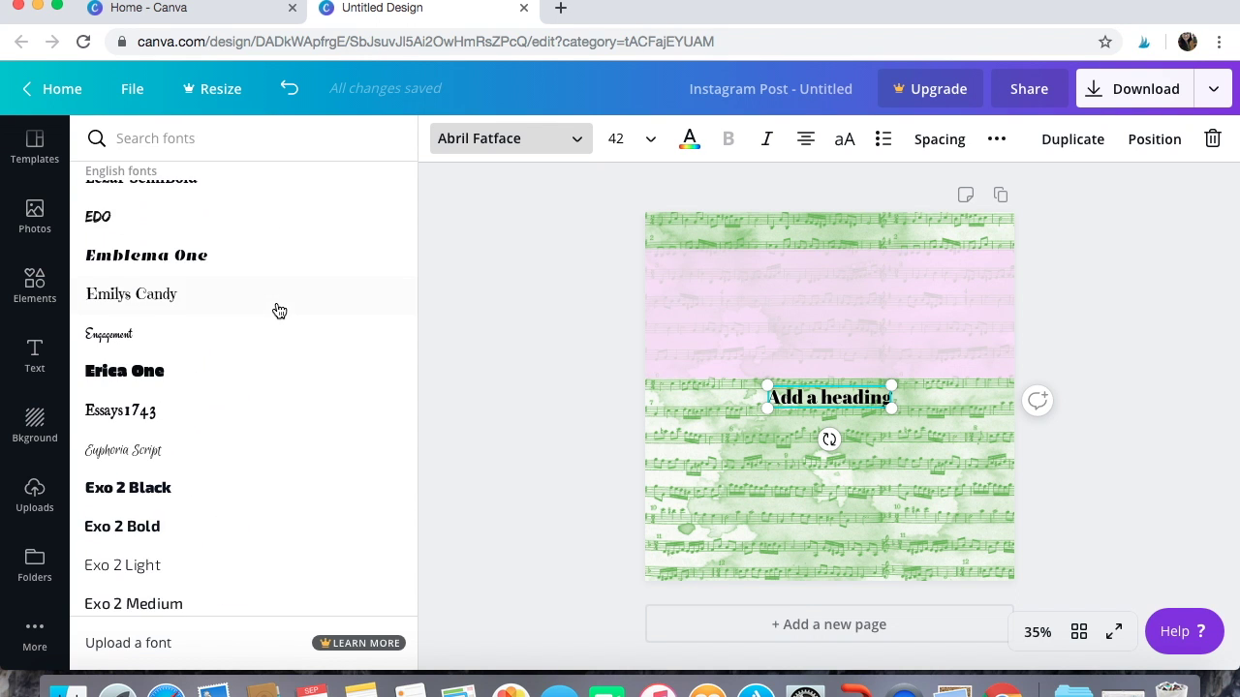
pyautogui.scroll(-4, 279, 310)
pyautogui.scroll(-4, 279, 310)
pyautogui.scroll(-3, 279, 310)
pyautogui.scroll(-2, 279, 310)
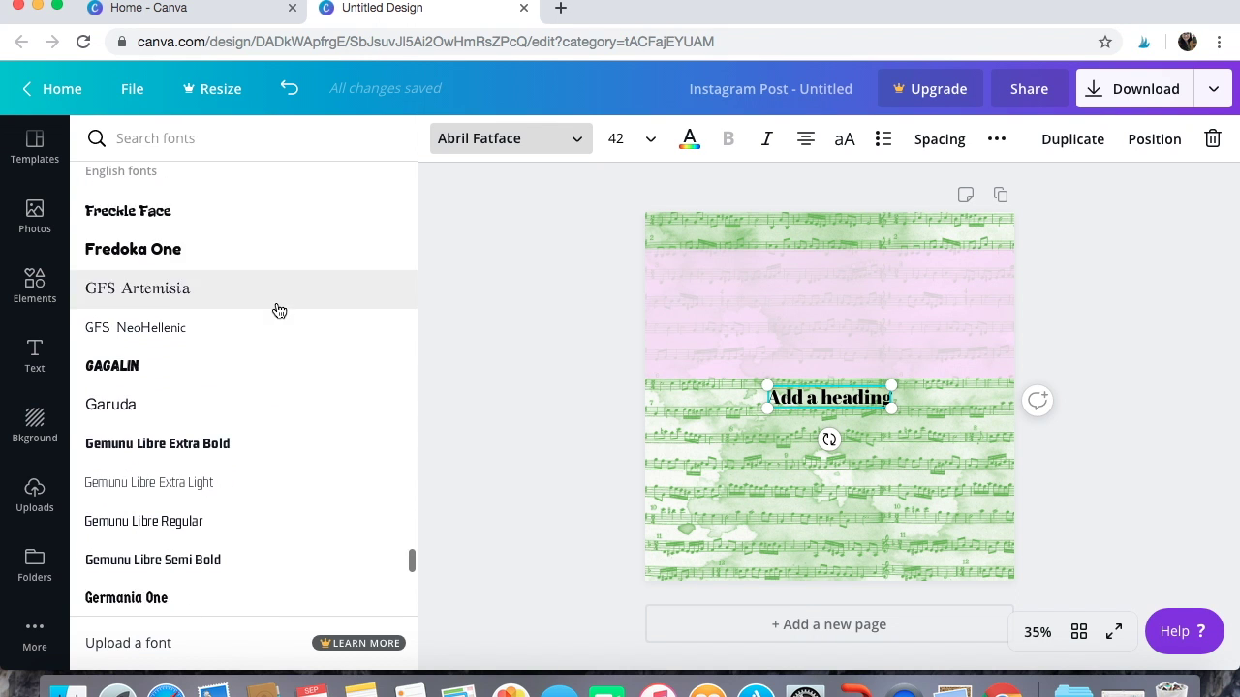
pyautogui.scroll(-5, 279, 310)
pyautogui.scroll(-5, 279, 310)
pyautogui.scroll(-5, 279, 309)
pyautogui.scroll(-2, 279, 310)
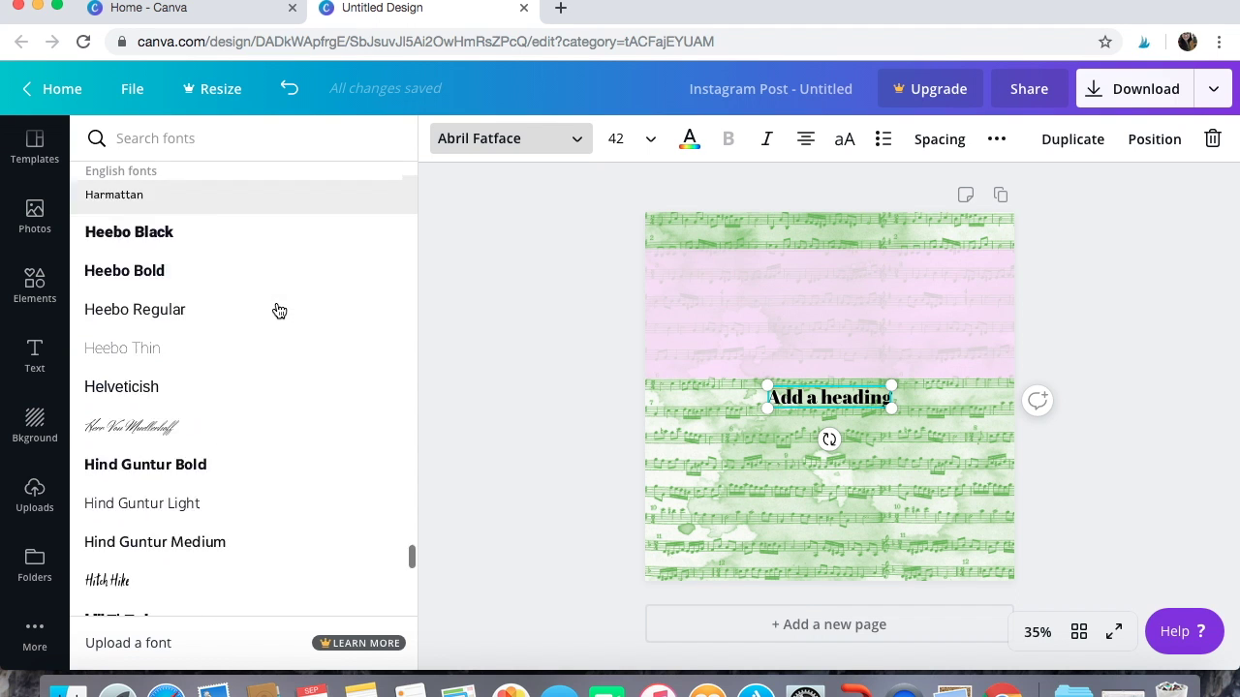
pyautogui.scroll(-3, 279, 310)
pyautogui.scroll(-5, 279, 310)
pyautogui.scroll(-5, 279, 309)
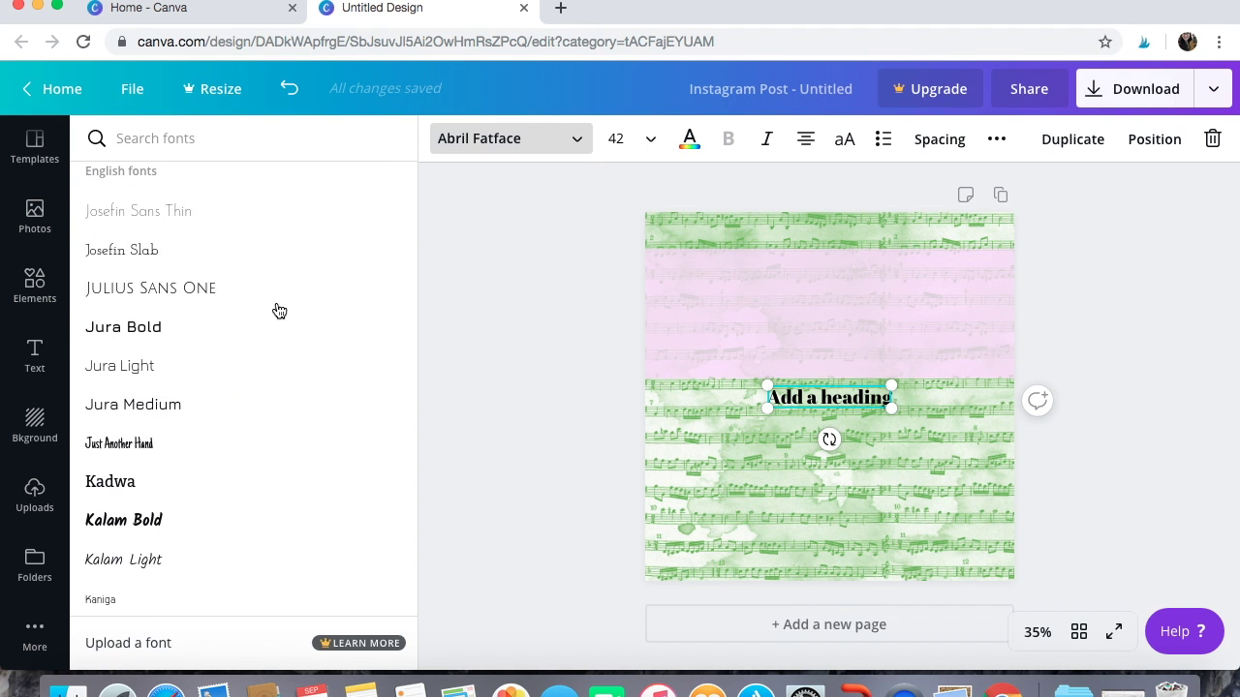
pyautogui.scroll(-5, 279, 310)
pyautogui.scroll(-2, 279, 310)
pyautogui.scroll(-3, 279, 310)
pyautogui.scroll(-5, 278, 310)
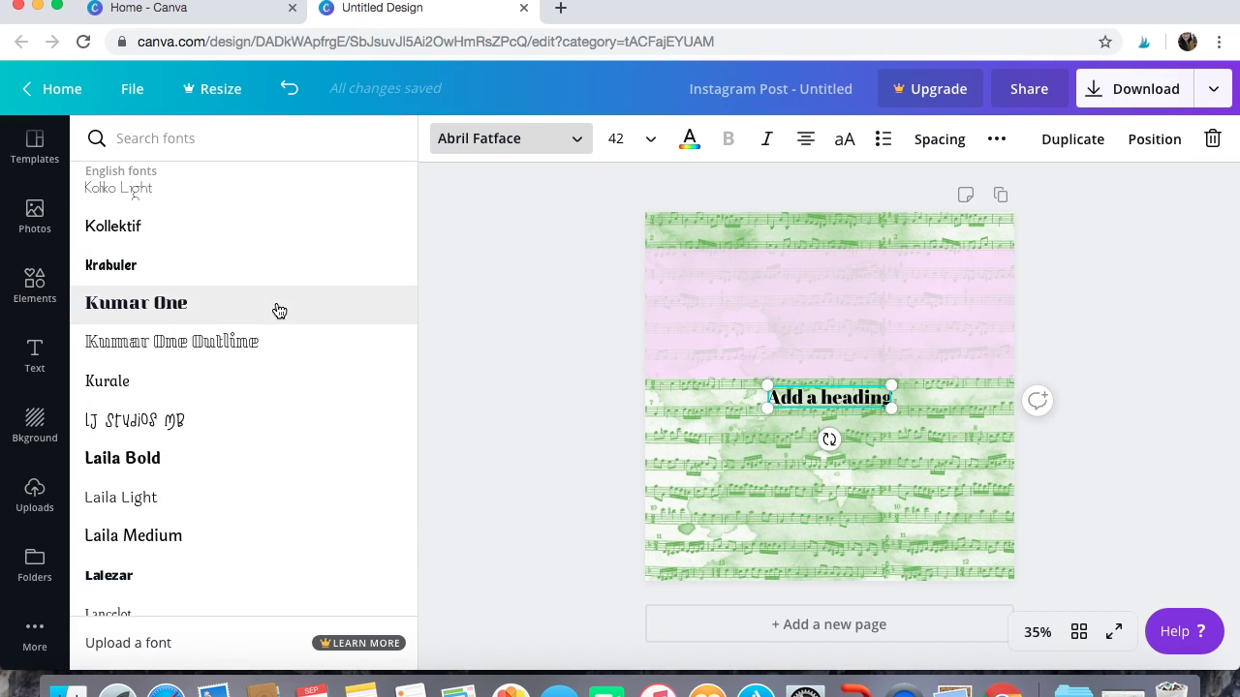
pyautogui.scroll(-3, 278, 310)
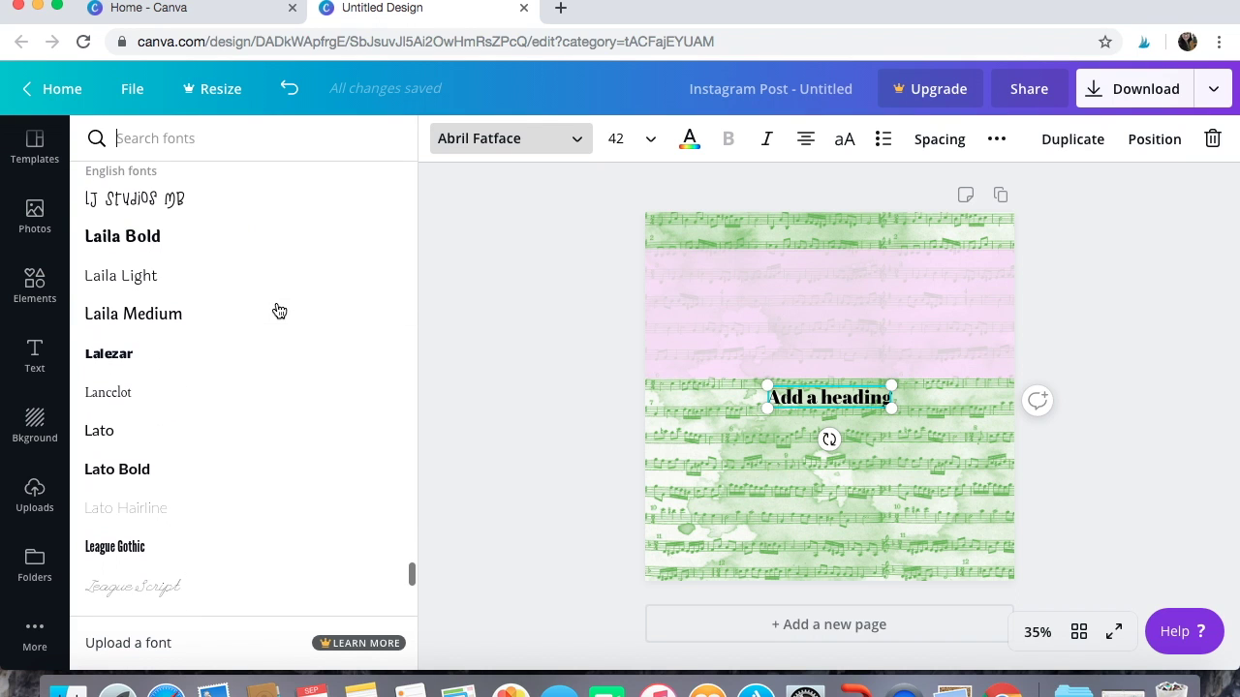
pyautogui.click(187, 438)
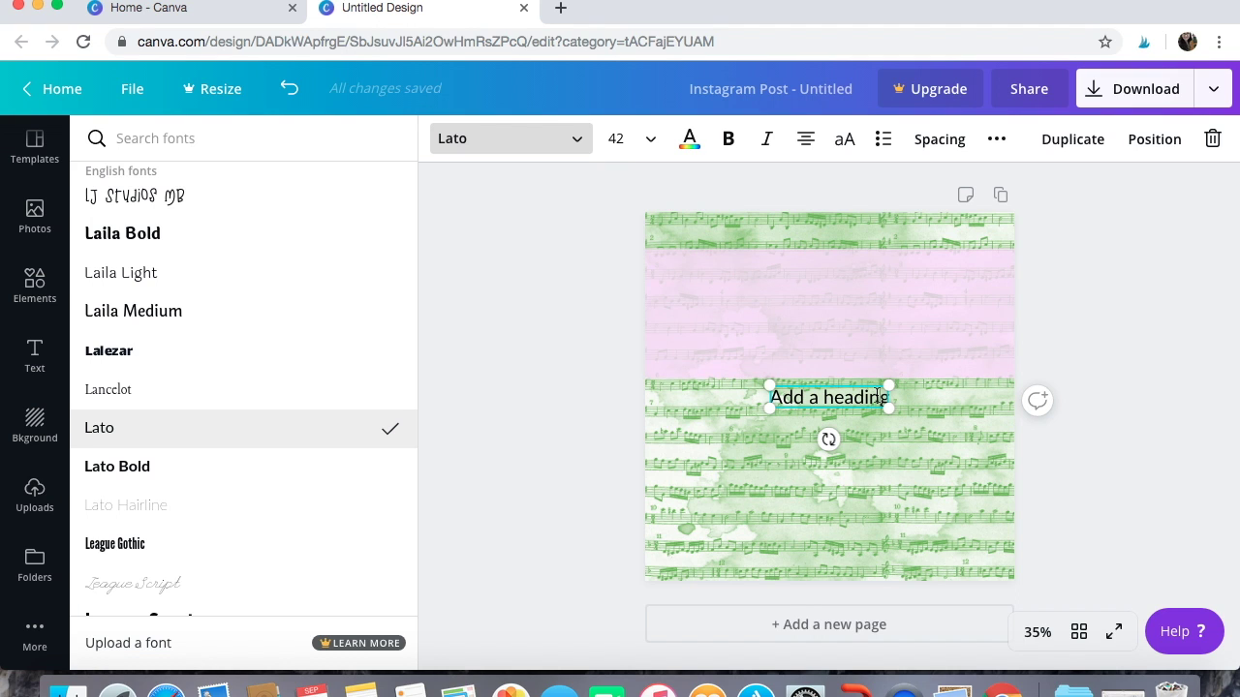
# - Replace the placeholder with 'Hispanic Heritage Month Music Bulletin Board', fixing the 'Borad' typo
pyautogui.press('BackSpace')
pyautogui.press('BackSpace')
pyautogui.press('BackSpace')
pyautogui.press('BackSpace')
pyautogui.press('BackSpace')
pyautogui.press('BackSpace')
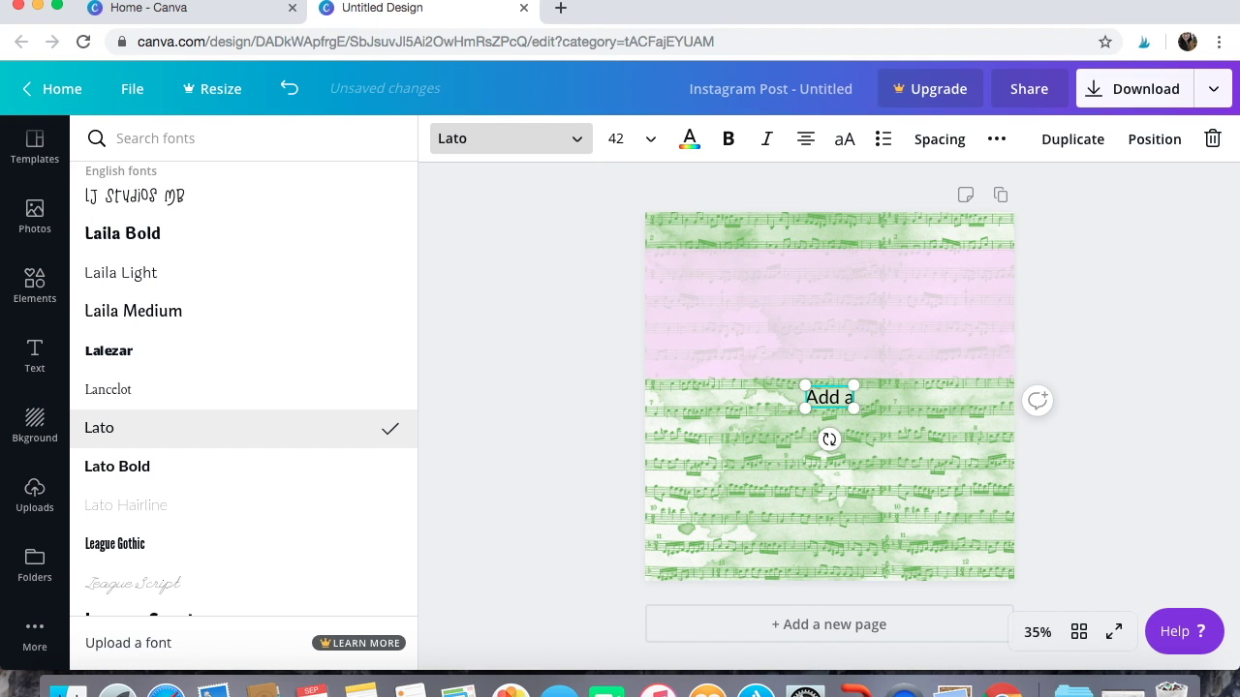
pyautogui.press('BackSpace')
pyautogui.press('BackSpace')
pyautogui.press('BackSpace')
pyautogui.press('BackSpace')
pyautogui.write('ispanic')
pyautogui.write(' Heritage ')
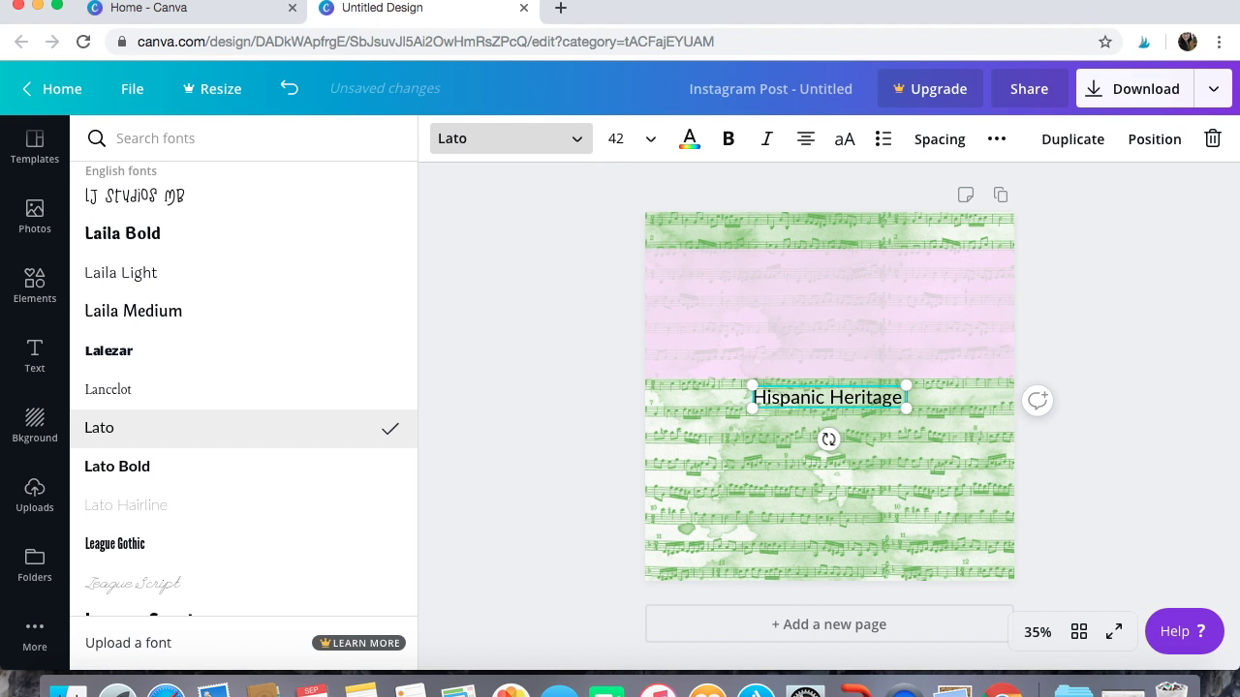
pyautogui.write('Month Mu')
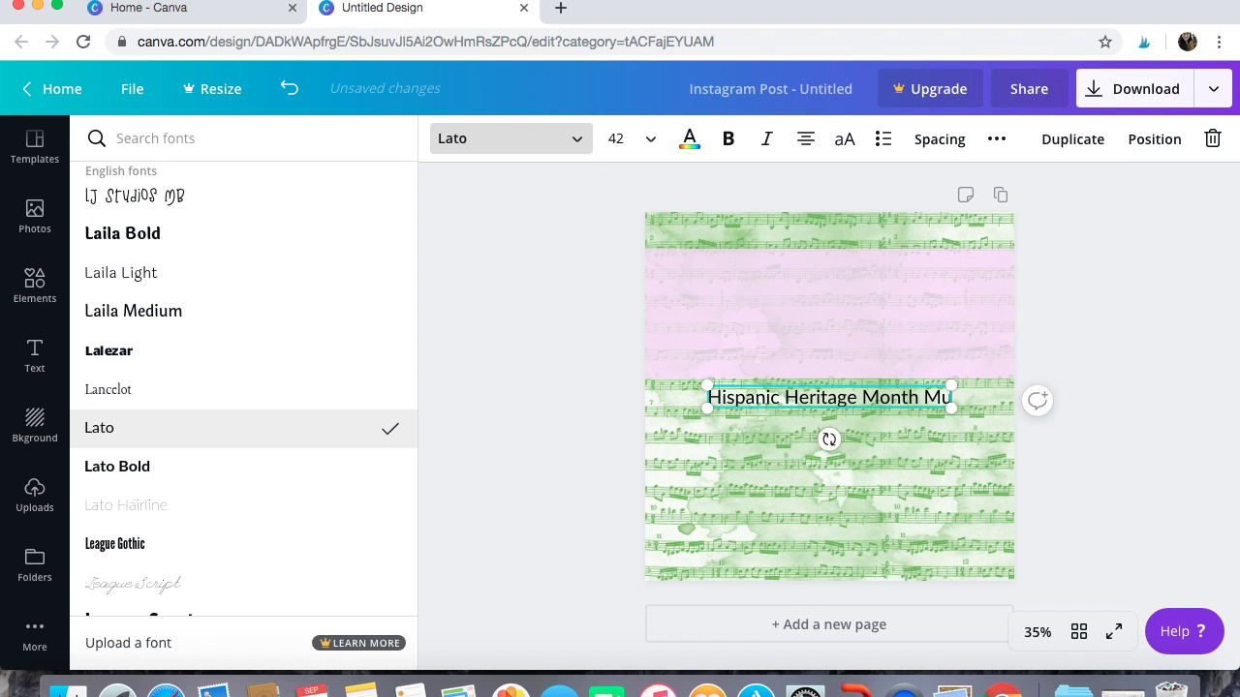
pyautogui.write('sic')
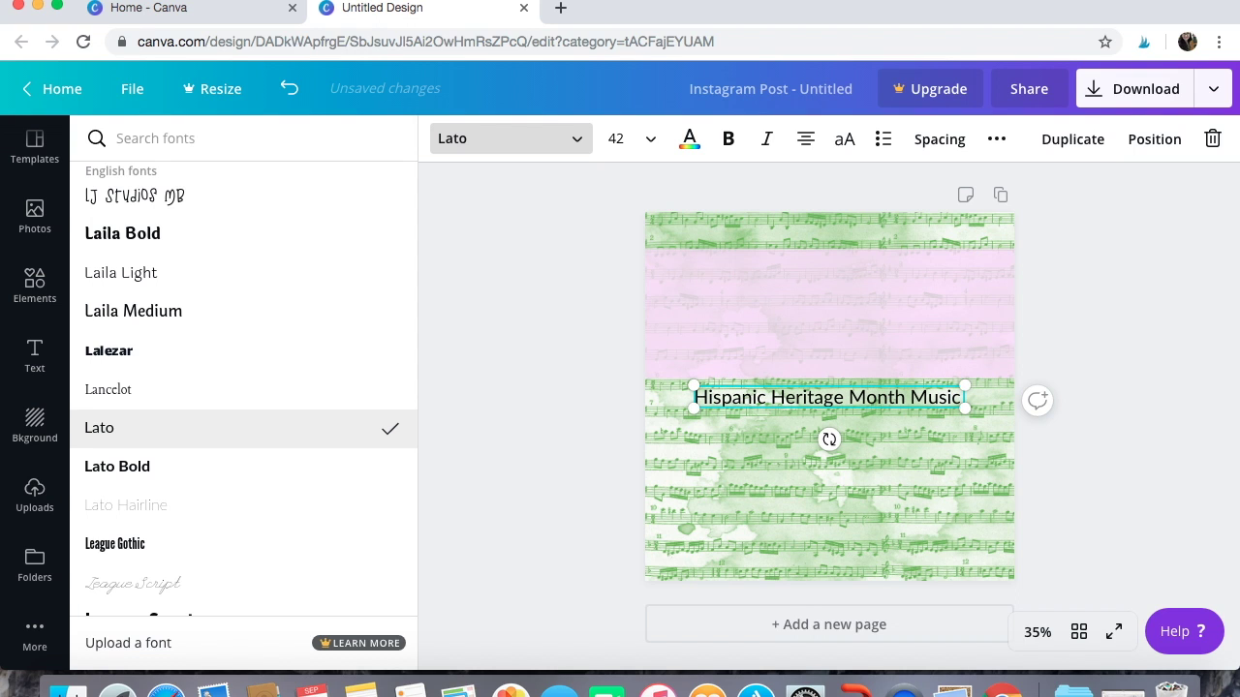
pyautogui.write(' Bulletin')
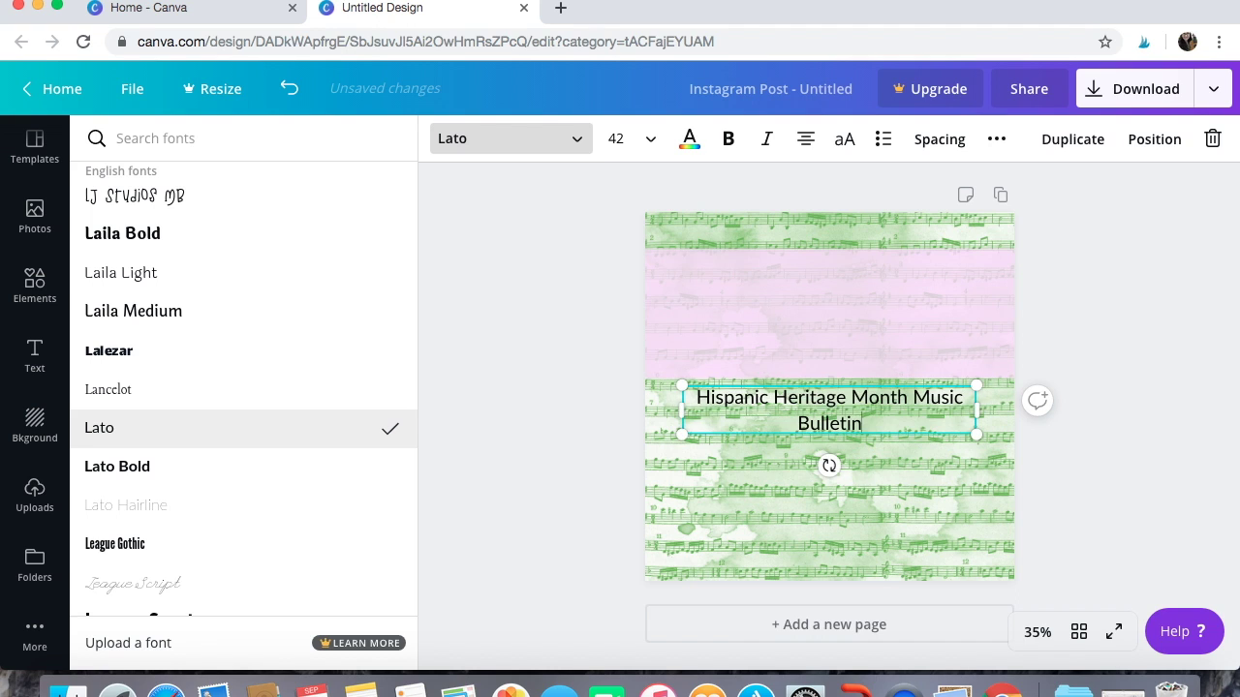
pyautogui.write(' Bo')
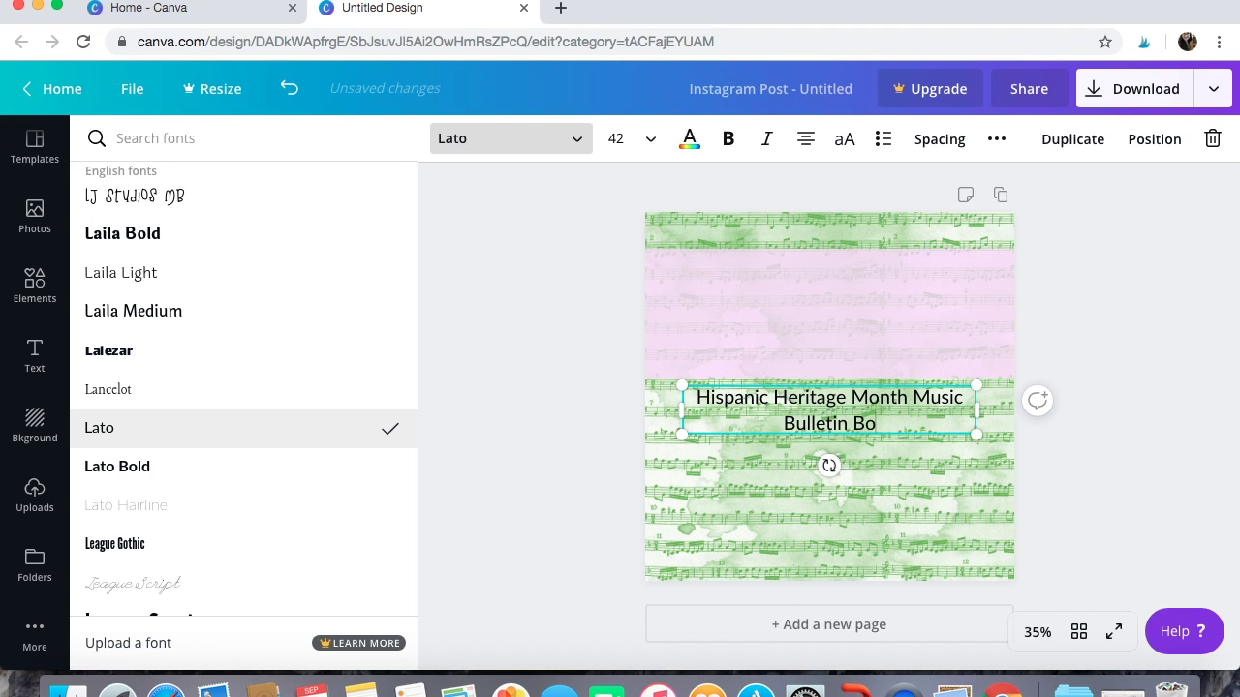
pyautogui.write('rad')
pyautogui.press('BackSpace')
pyautogui.press('BackSpace')
pyautogui.press('BackSpace')
pyautogui.write('ard')
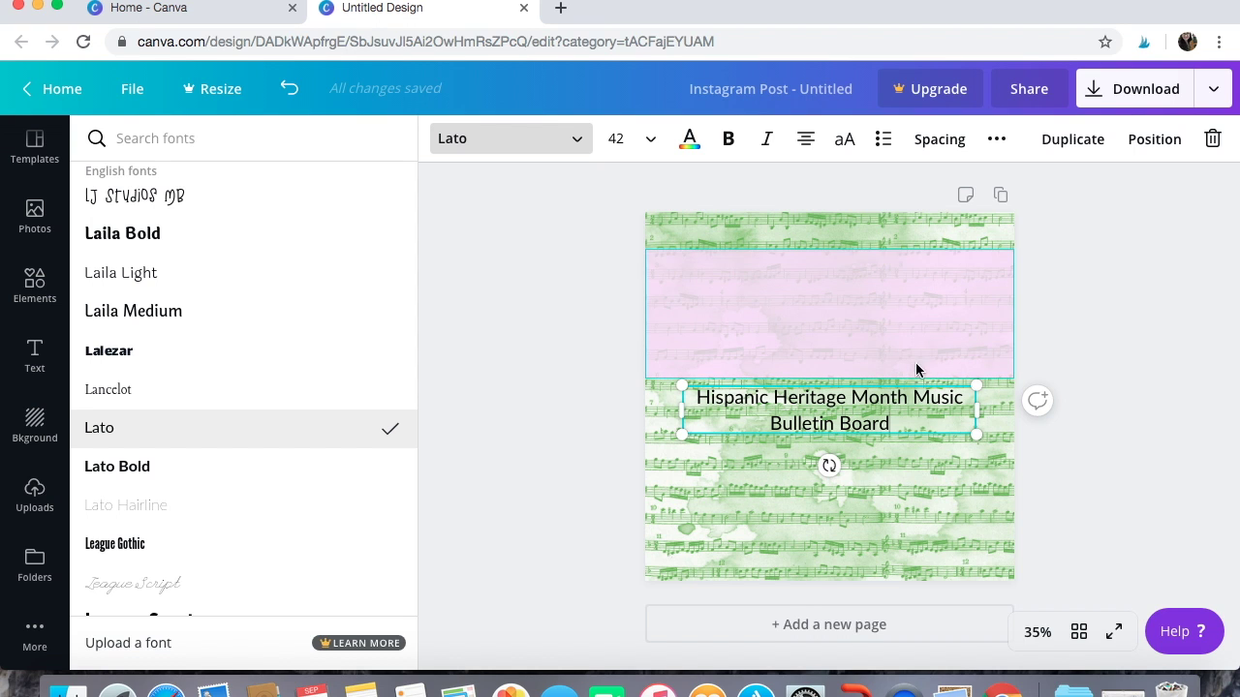
pyautogui.click(647, 139)
# - Set the whole title to font size 80 and widen its box to the full post width
pyautogui.click(650, 471)
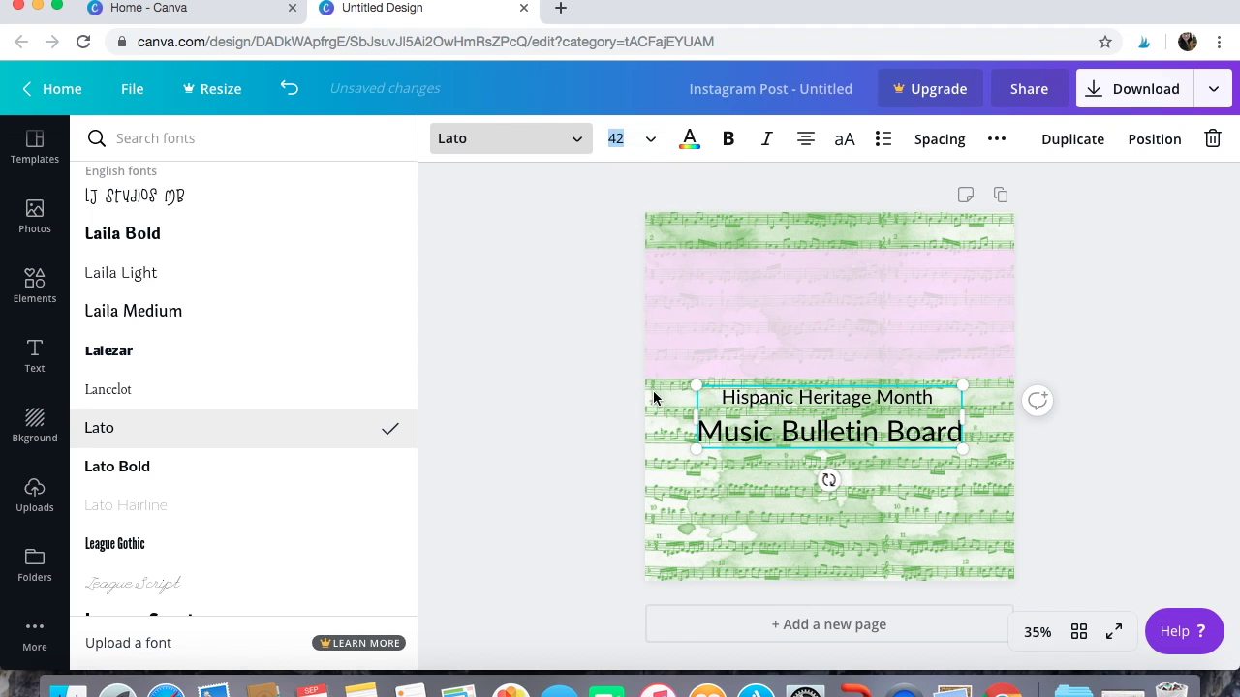
pyautogui.moveTo(723, 402); pyautogui.dragTo(987, 457)
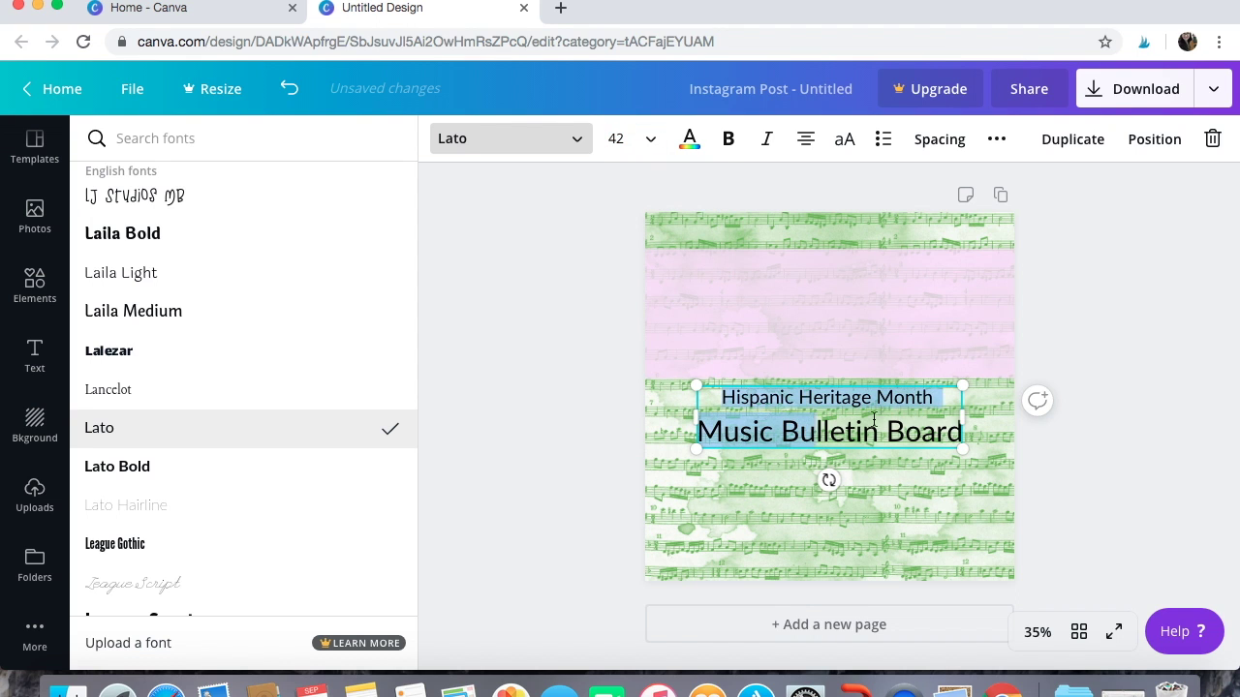
pyautogui.click(649, 140)
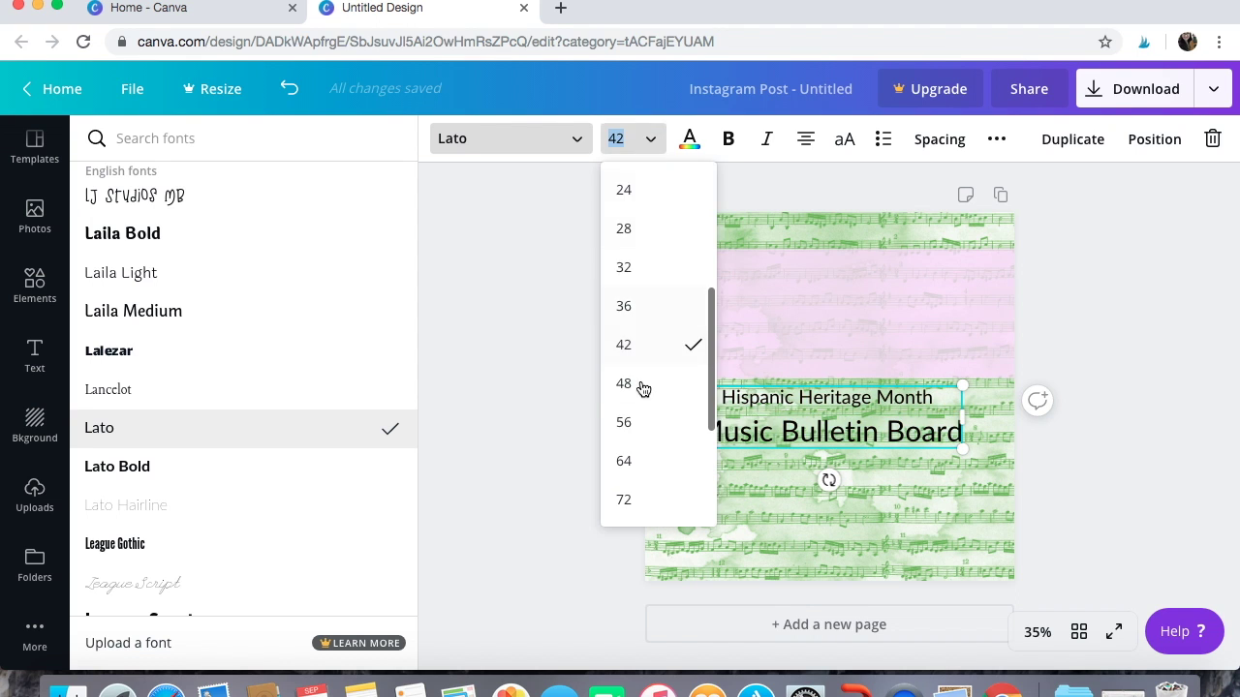
pyautogui.click(646, 423)
pyautogui.click(650, 138)
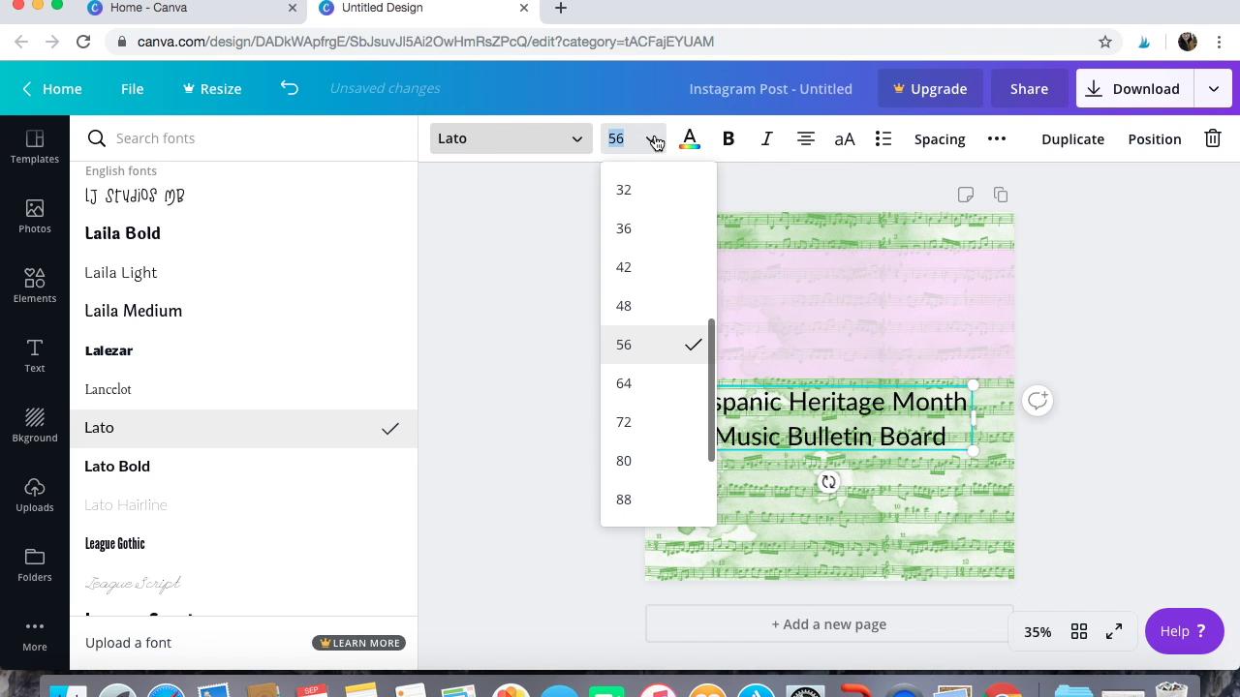
pyautogui.click(631, 471)
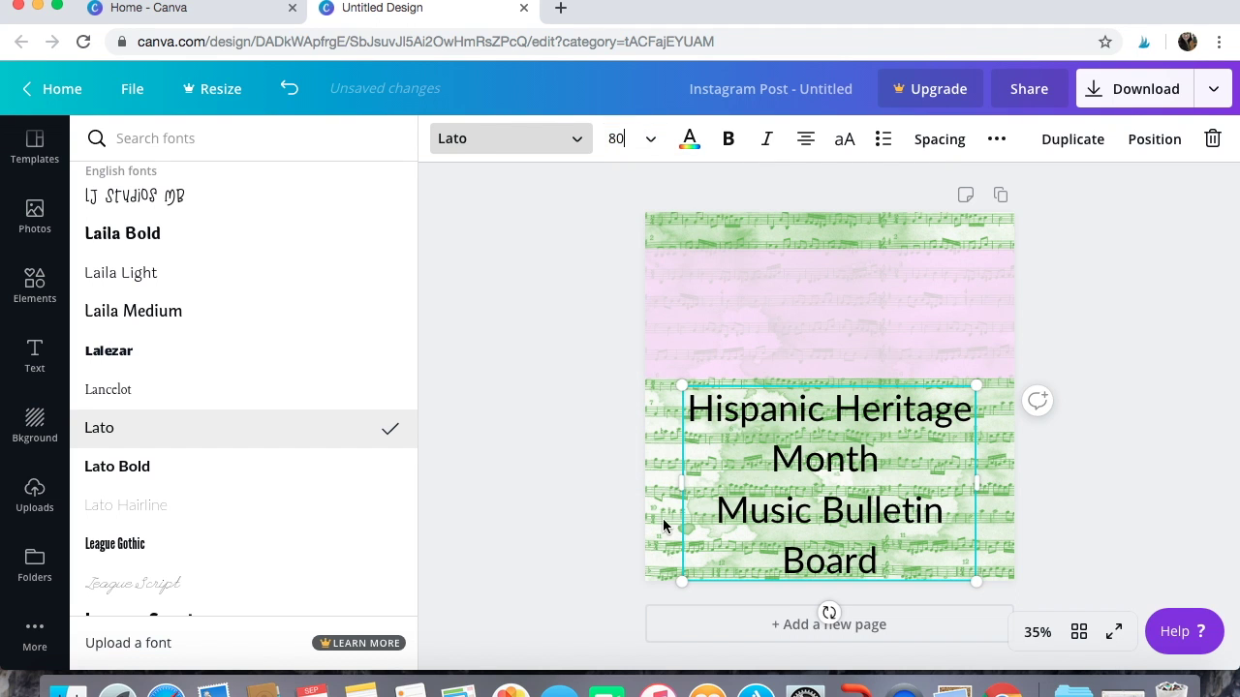
pyautogui.moveTo(683, 484); pyautogui.dragTo(649, 487)
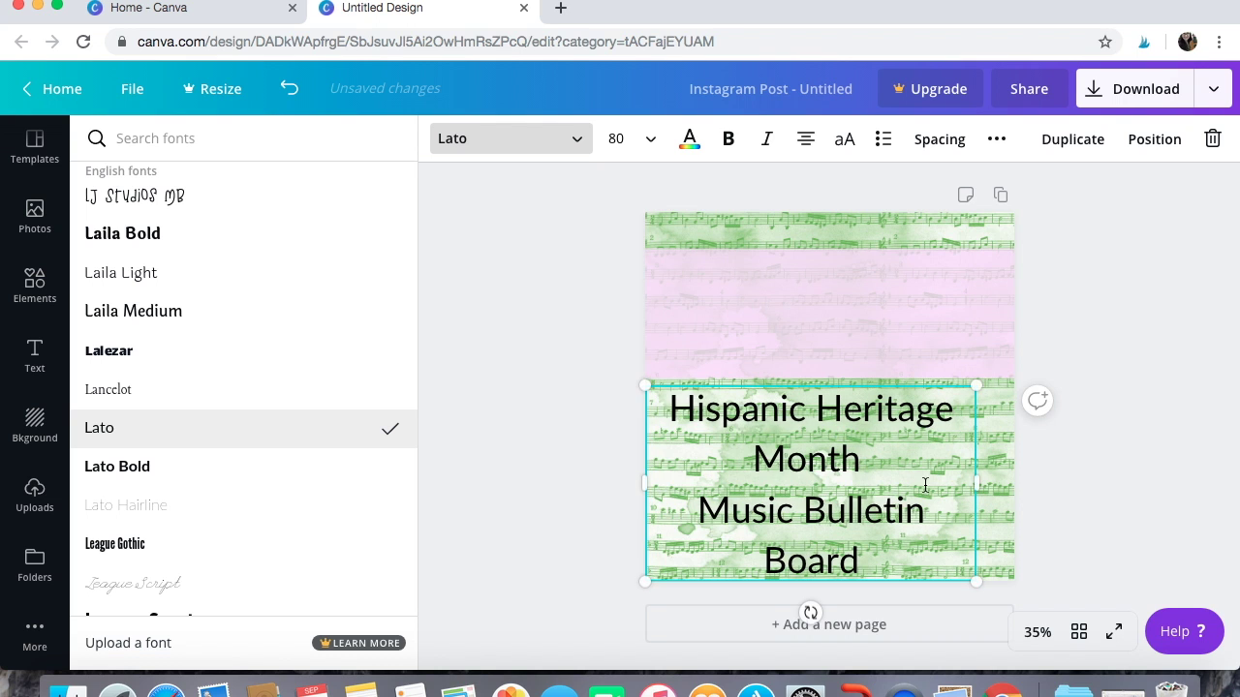
pyautogui.moveTo(980, 484); pyautogui.dragTo(1014, 481)
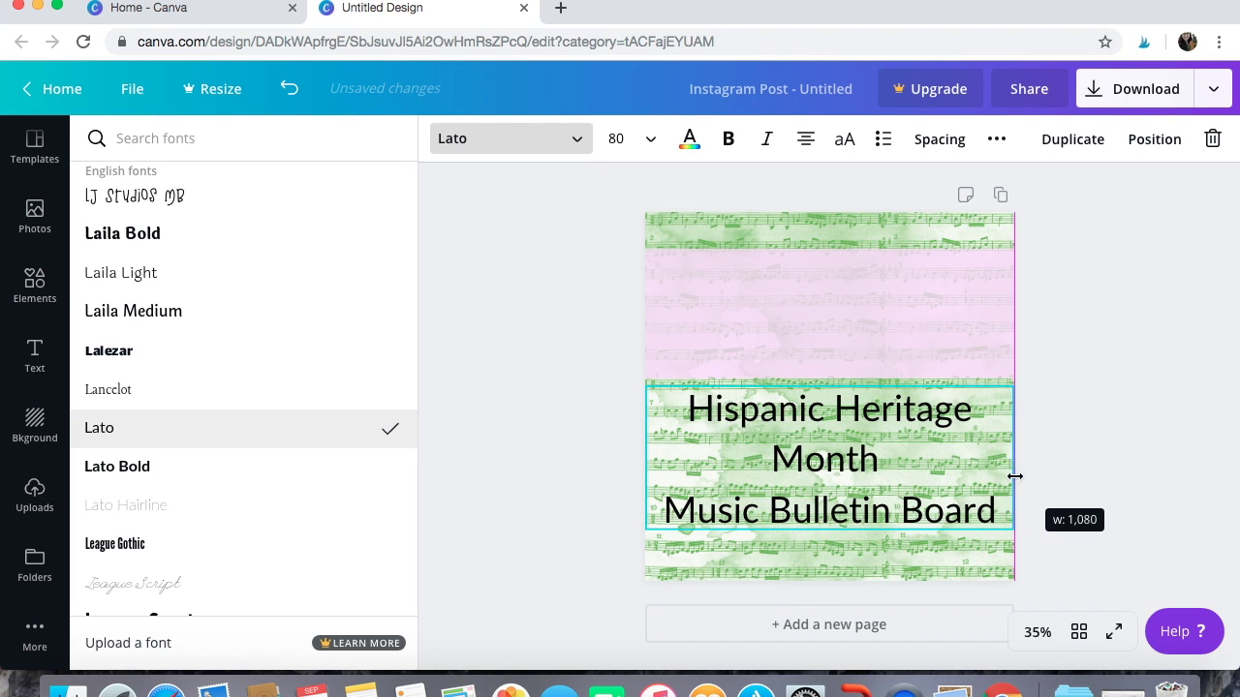
pyautogui.click(1082, 335)
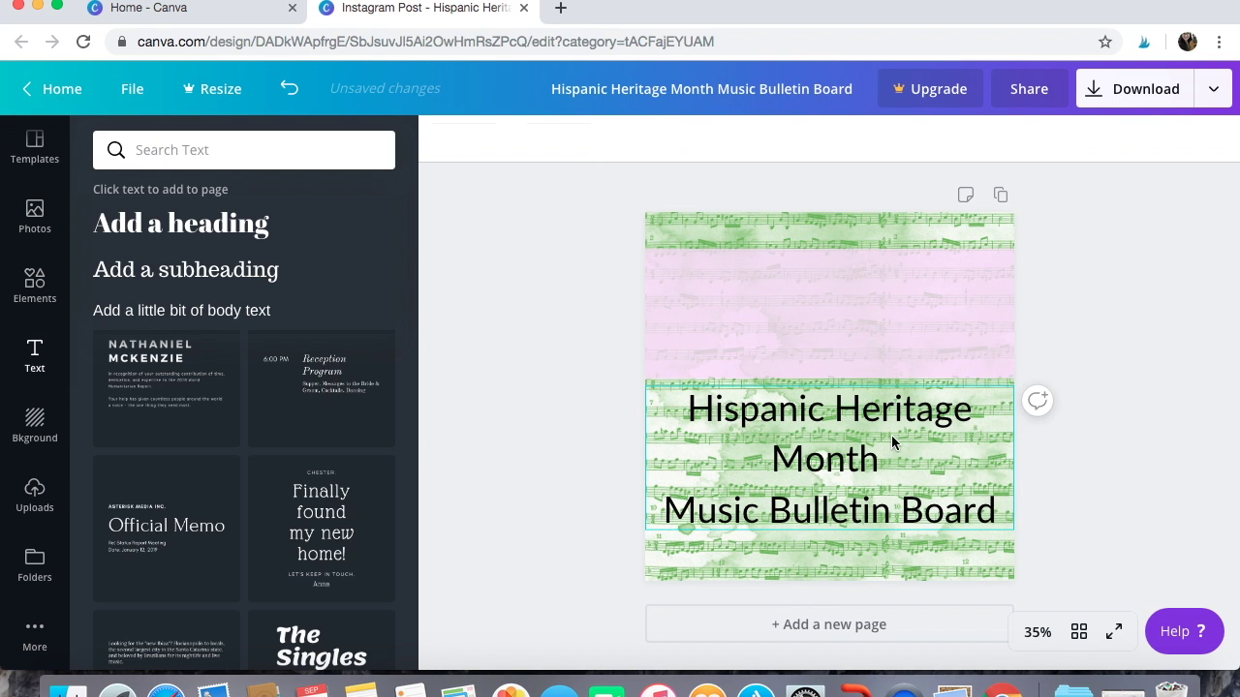
# - Make the pink banner taller and centre the title inside it
pyautogui.moveTo(861, 435)
pyautogui.mouseDown()
pyautogui.moveTo(874, 335)
pyautogui.moveTo(874, 490)
pyautogui.mouseUp()
pyautogui.click(857, 319)
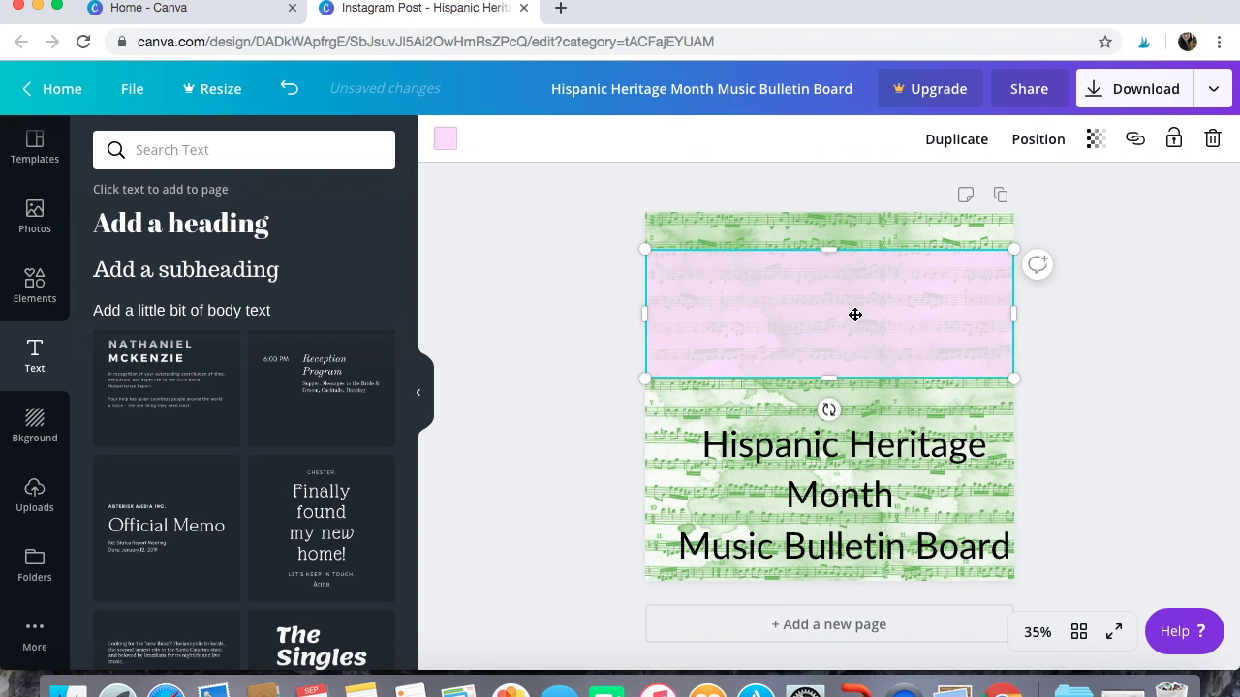
pyautogui.moveTo(831, 249); pyautogui.dragTo(831, 236)
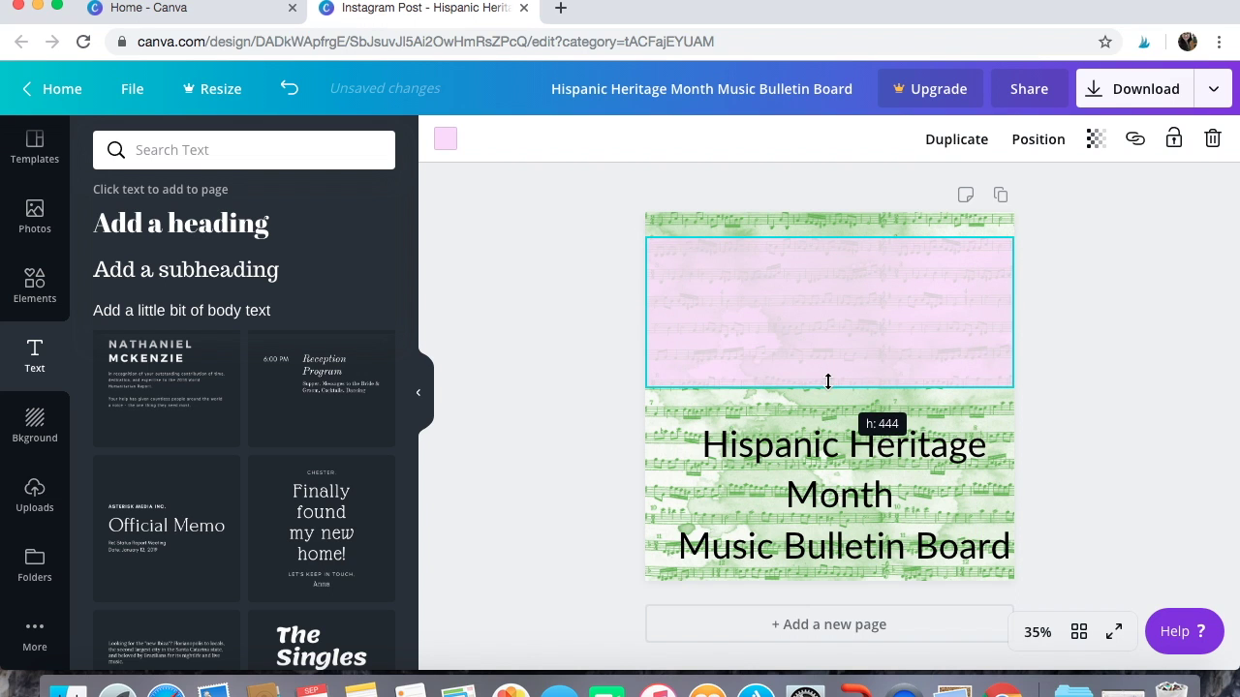
pyautogui.moveTo(872, 492); pyautogui.dragTo(859, 312)
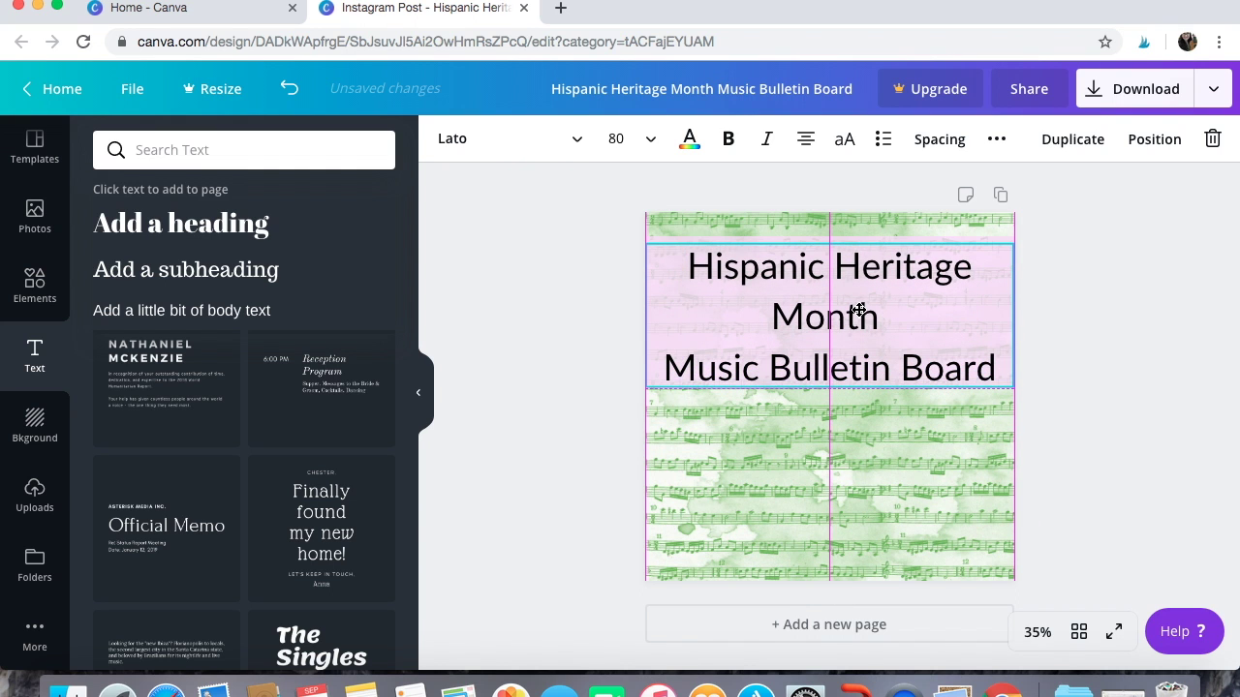
pyautogui.moveTo(859, 310); pyautogui.dragTo(859, 308)
pyautogui.click(563, 338)
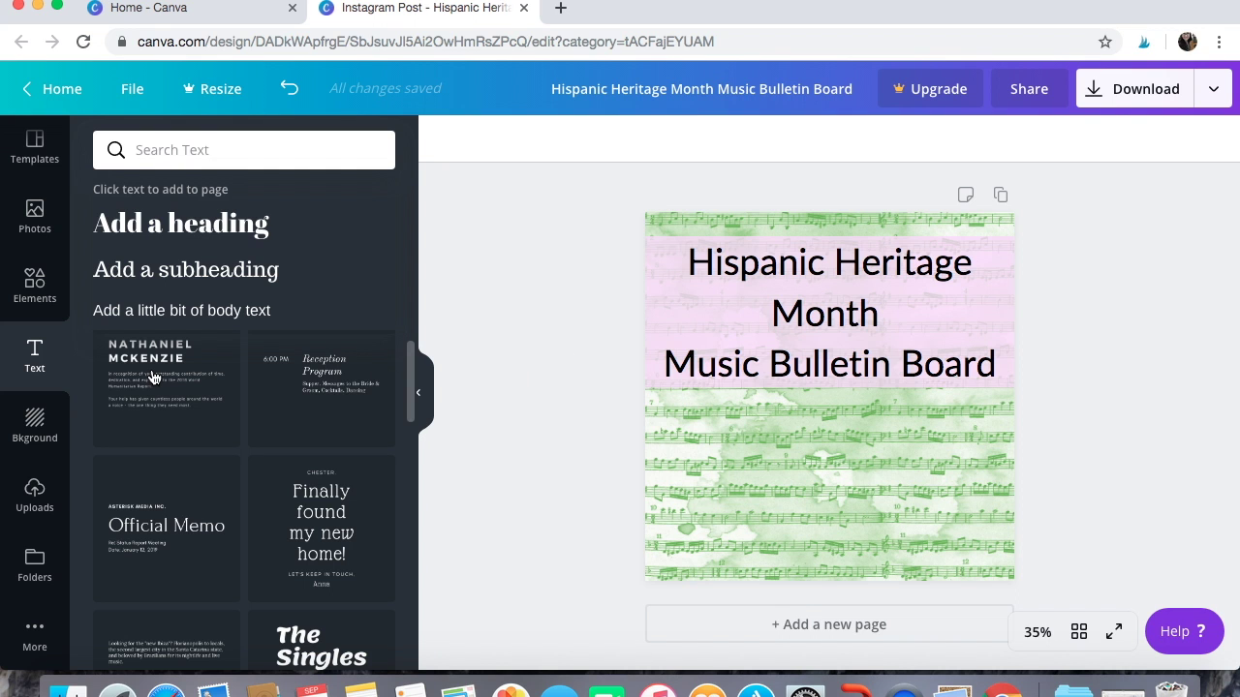
# - Scroll the uploaded images down to the Becca's Music Room logo and add it to the post
pyautogui.click(45, 510)
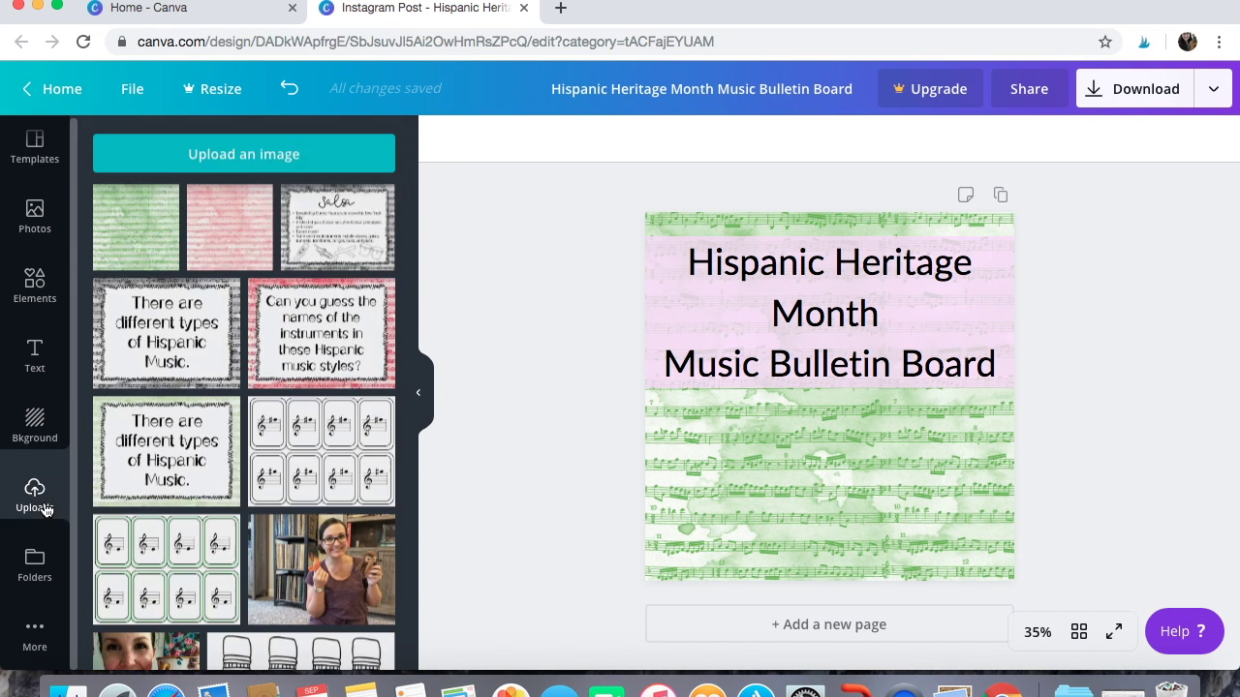
pyautogui.scroll(-10, 191, 339)
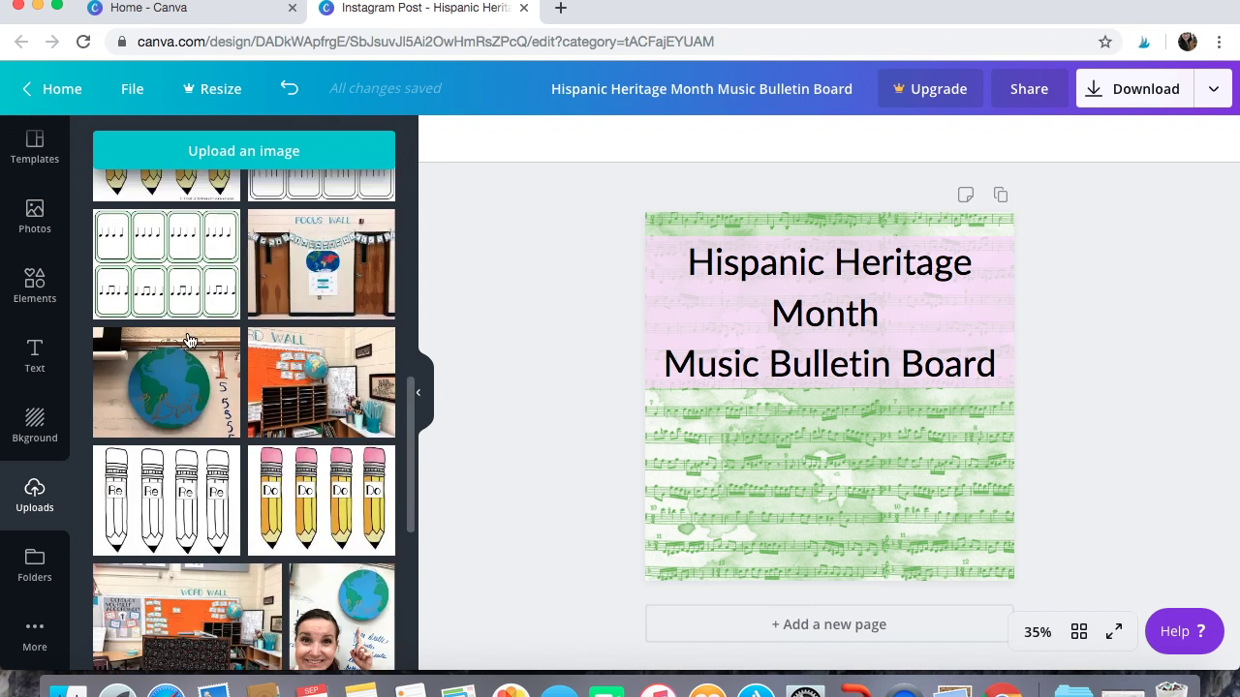
pyautogui.scroll(-10, 191, 339)
pyautogui.scroll(-3, 190, 339)
pyautogui.scroll(-1, 191, 339)
pyautogui.scroll(-5, 190, 339)
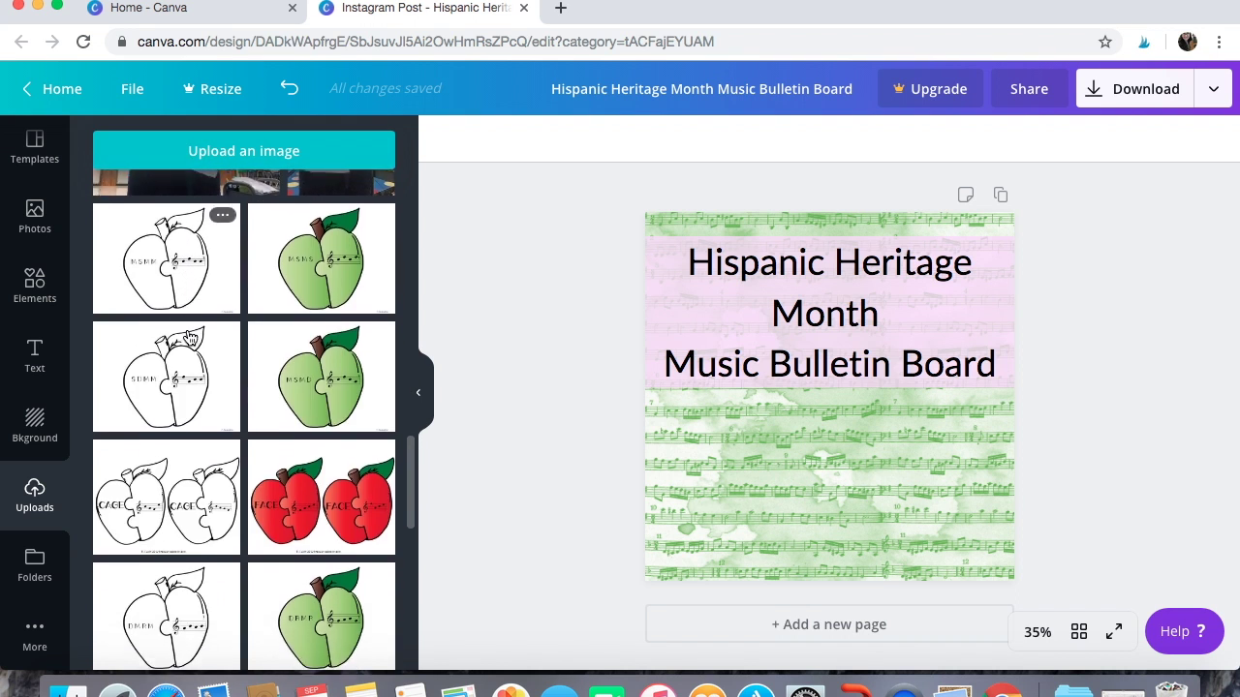
pyautogui.scroll(-5, 191, 339)
pyautogui.scroll(-5, 191, 339)
pyautogui.scroll(-5, 191, 336)
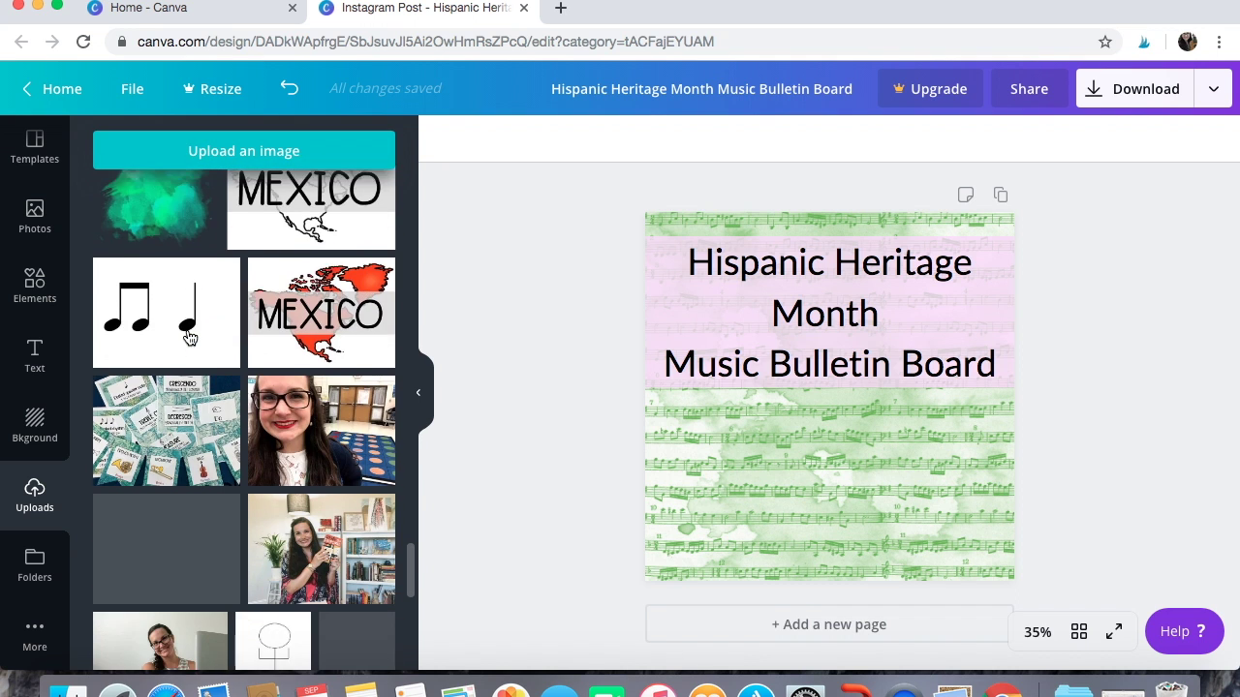
pyautogui.scroll(-3, 190, 337)
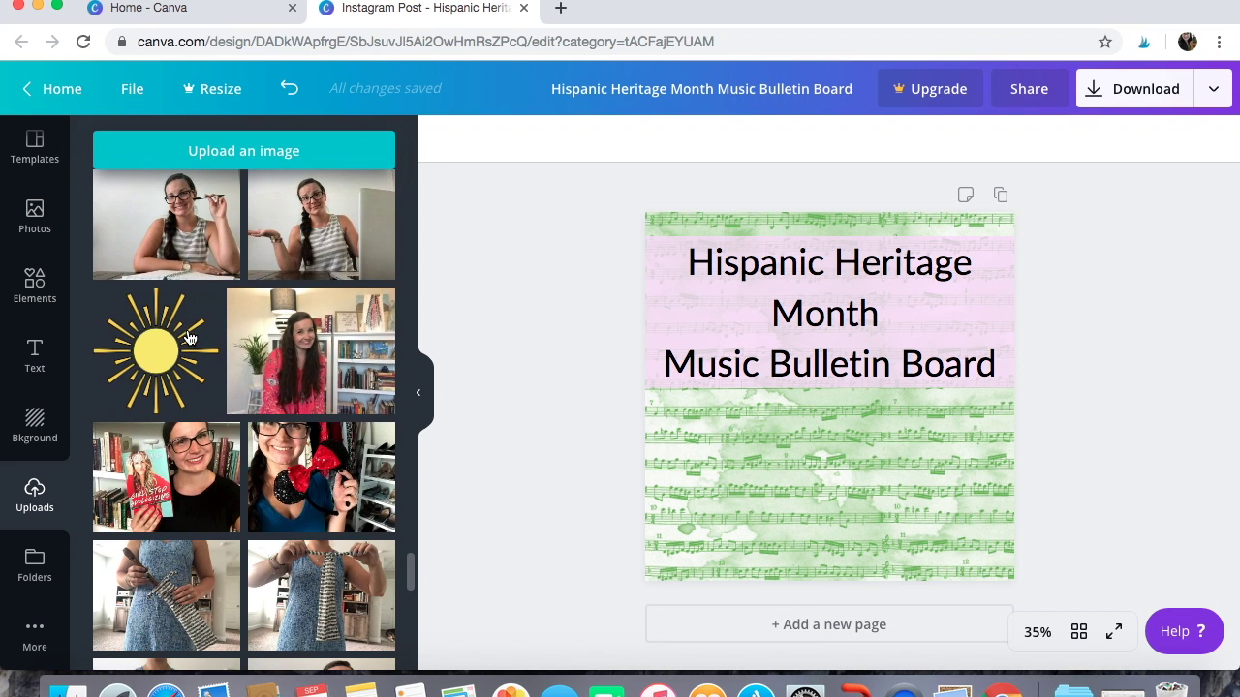
pyautogui.scroll(-5, 190, 337)
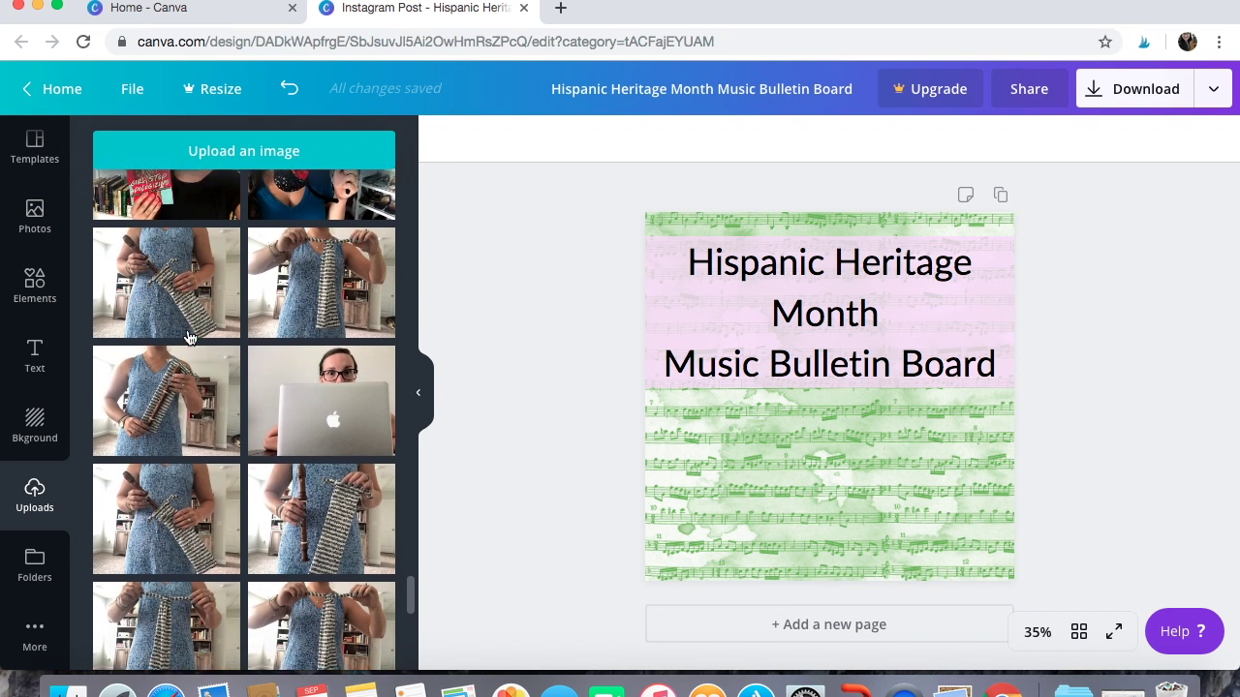
pyautogui.scroll(-2, 190, 337)
pyautogui.scroll(-3, 190, 337)
pyautogui.scroll(-3, 190, 337)
pyautogui.scroll(-2, 189, 337)
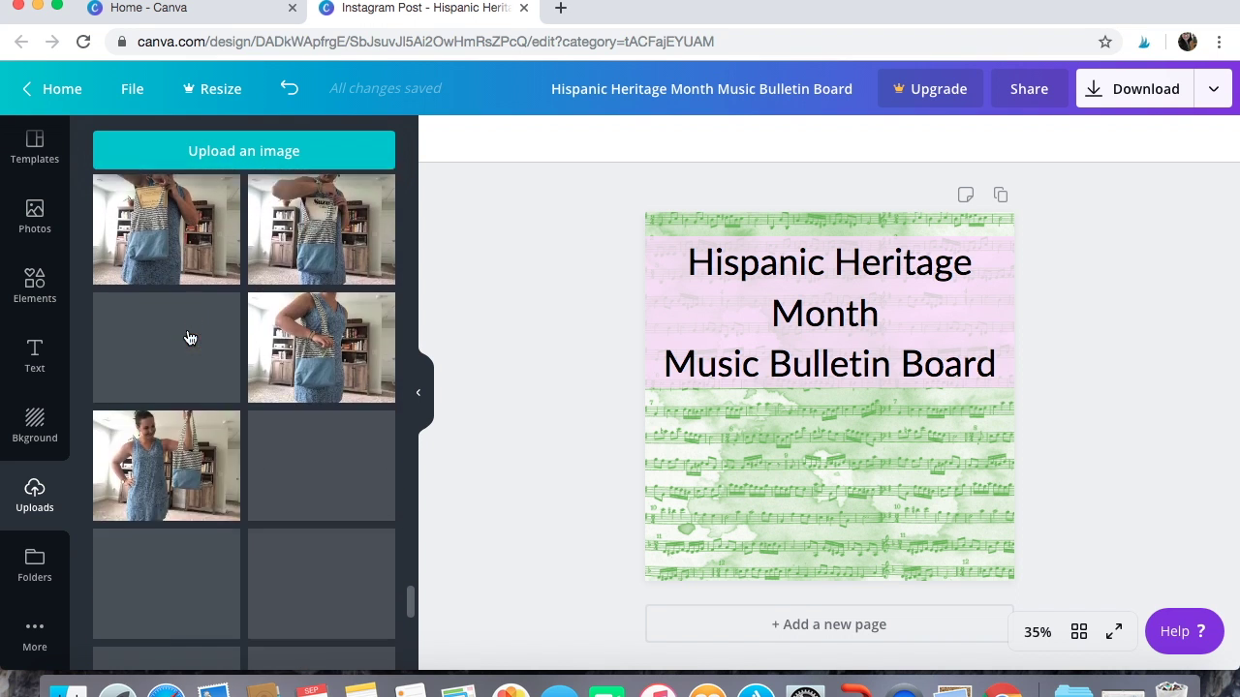
pyautogui.scroll(-3, 190, 337)
pyautogui.scroll(-3, 190, 337)
pyautogui.scroll(-3, 190, 337)
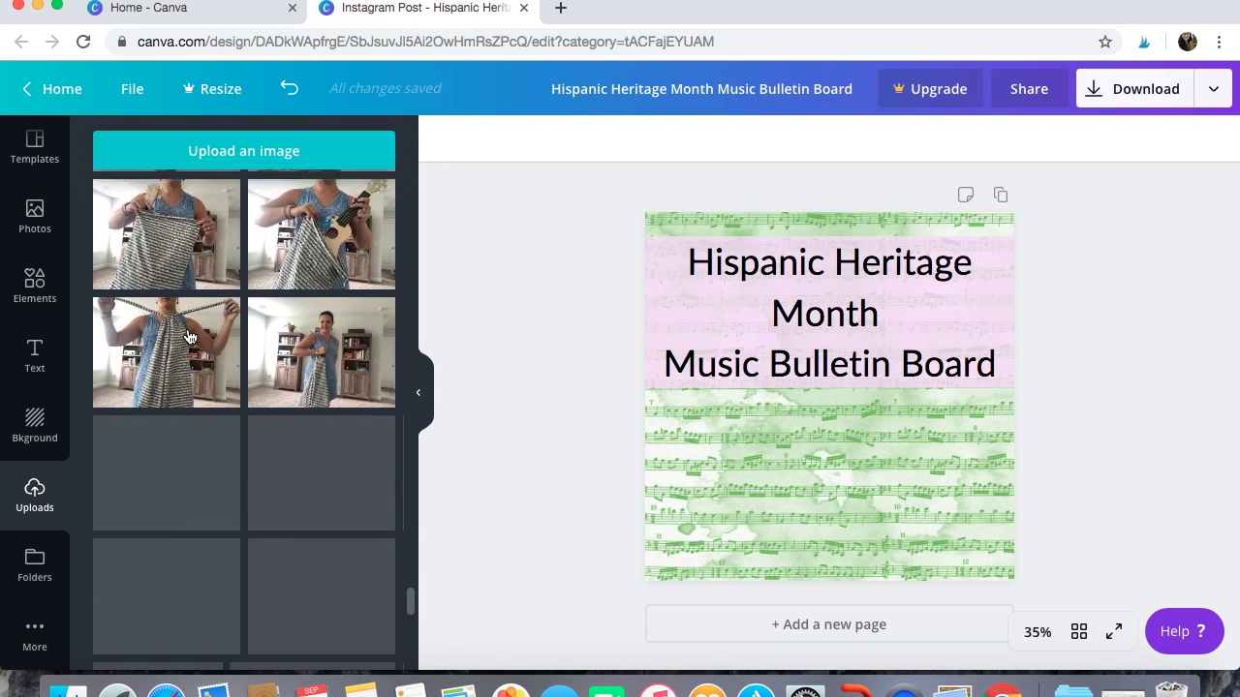
pyautogui.scroll(-3, 190, 337)
pyautogui.scroll(-1, 189, 337)
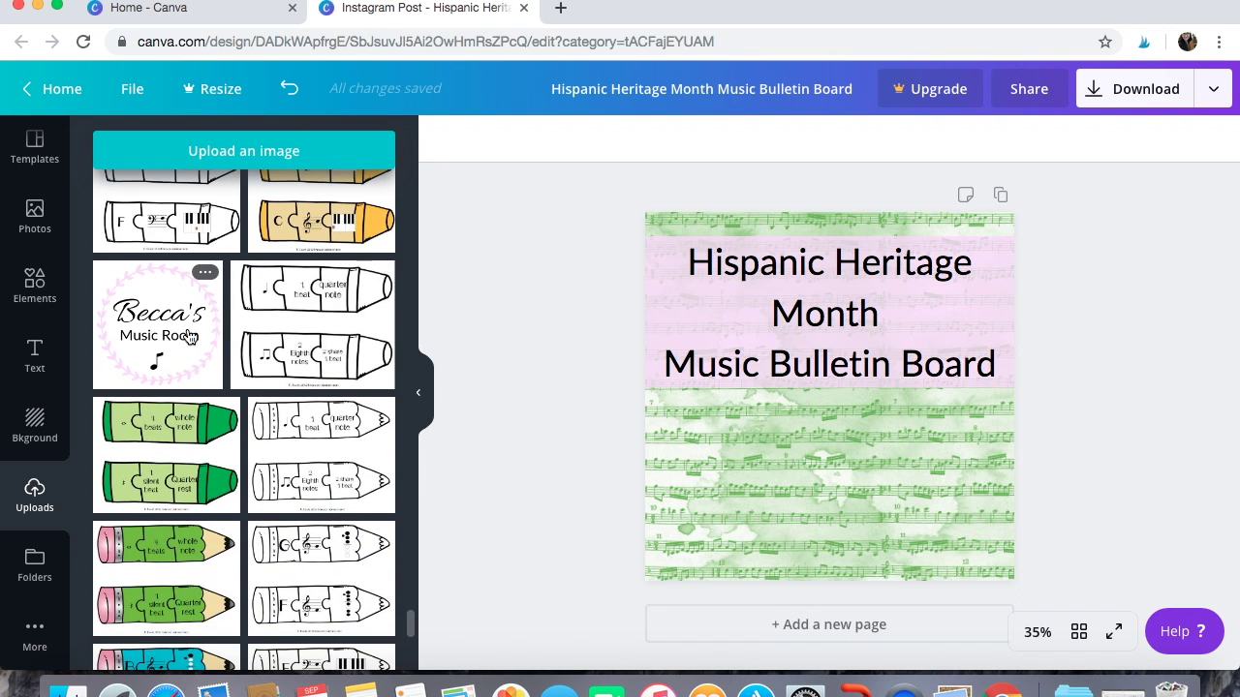
pyautogui.click(190, 336)
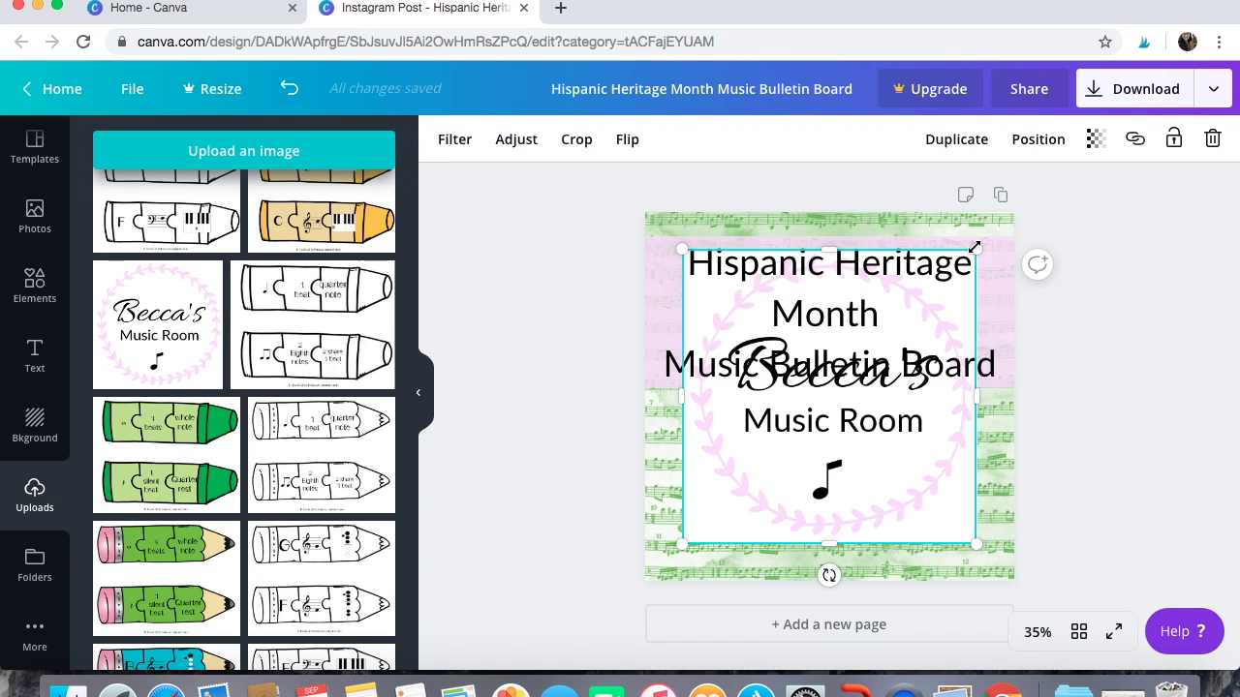
# - Shrink the Becca's Music Room logo to a small badge in the post's bottom-left corner
pyautogui.moveTo(974, 248); pyautogui.dragTo(758, 485)
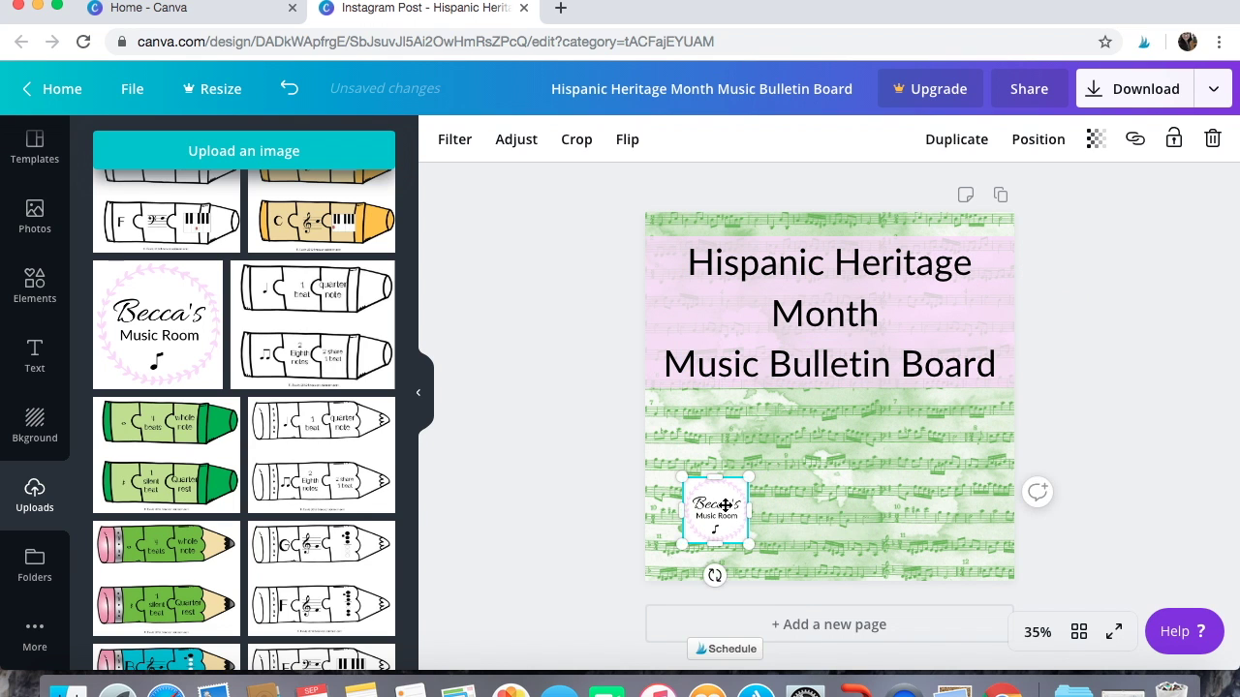
pyautogui.moveTo(724, 503); pyautogui.dragTo(704, 529)
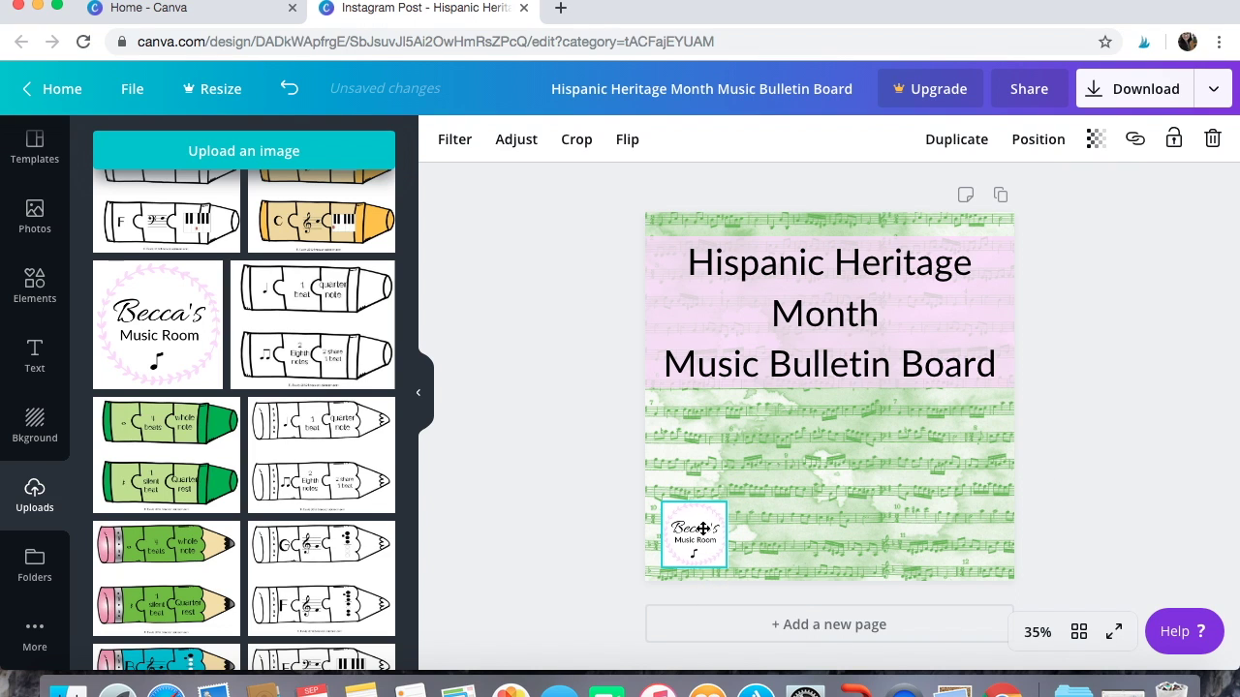
pyautogui.click(552, 519)
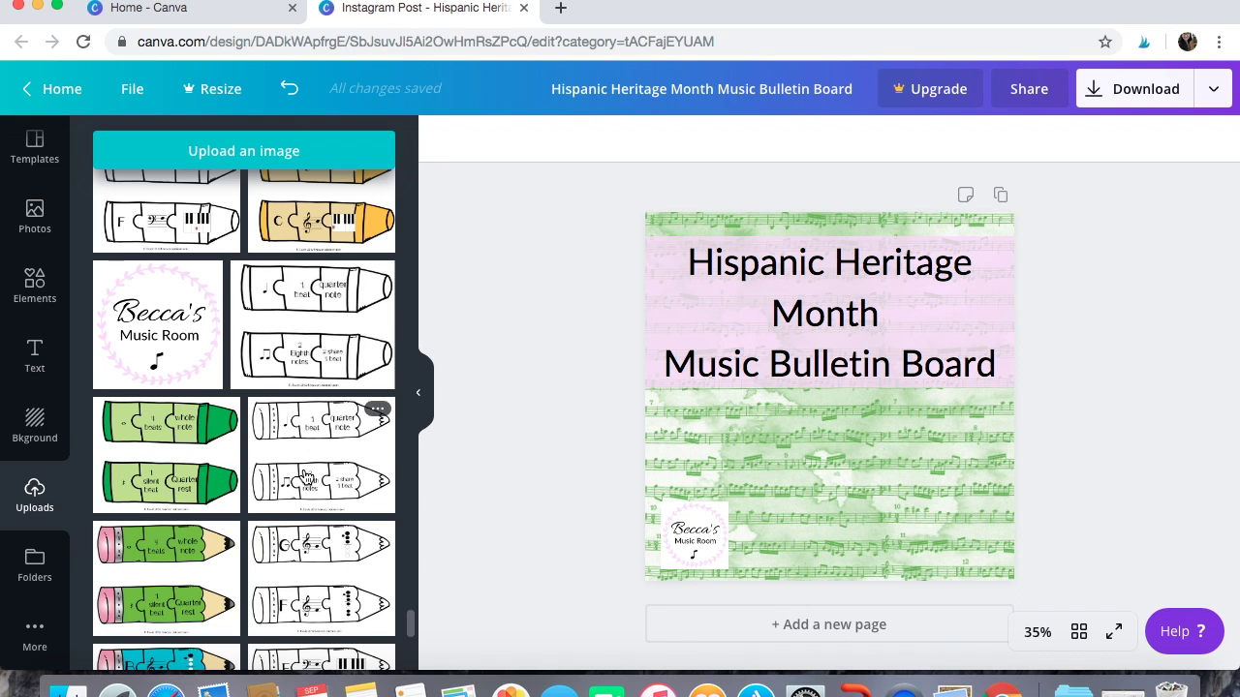
pyautogui.scroll(-5, 305, 475)
# - Scroll the uploads down to the black music notes and add the single eighth note
pyautogui.scroll(-5, 305, 475)
pyautogui.scroll(-5, 305, 475)
pyautogui.scroll(-5, 305, 475)
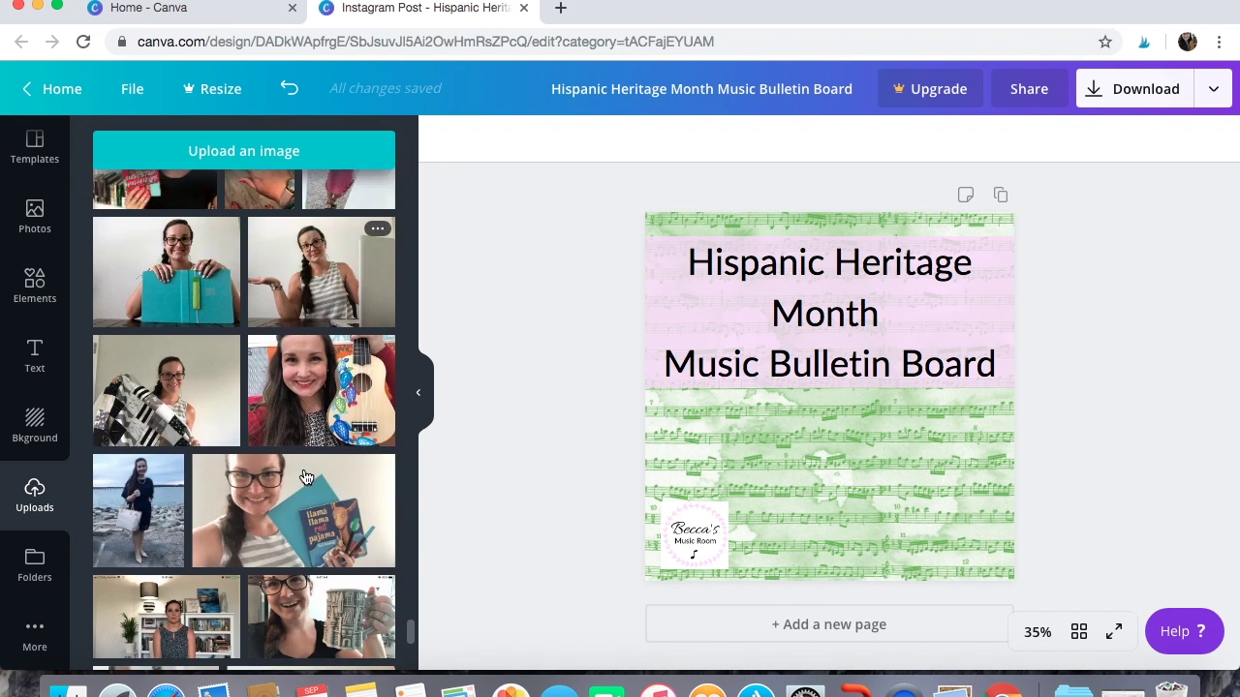
pyautogui.scroll(-5, 305, 474)
pyautogui.scroll(-5, 306, 475)
pyautogui.scroll(-3, 305, 474)
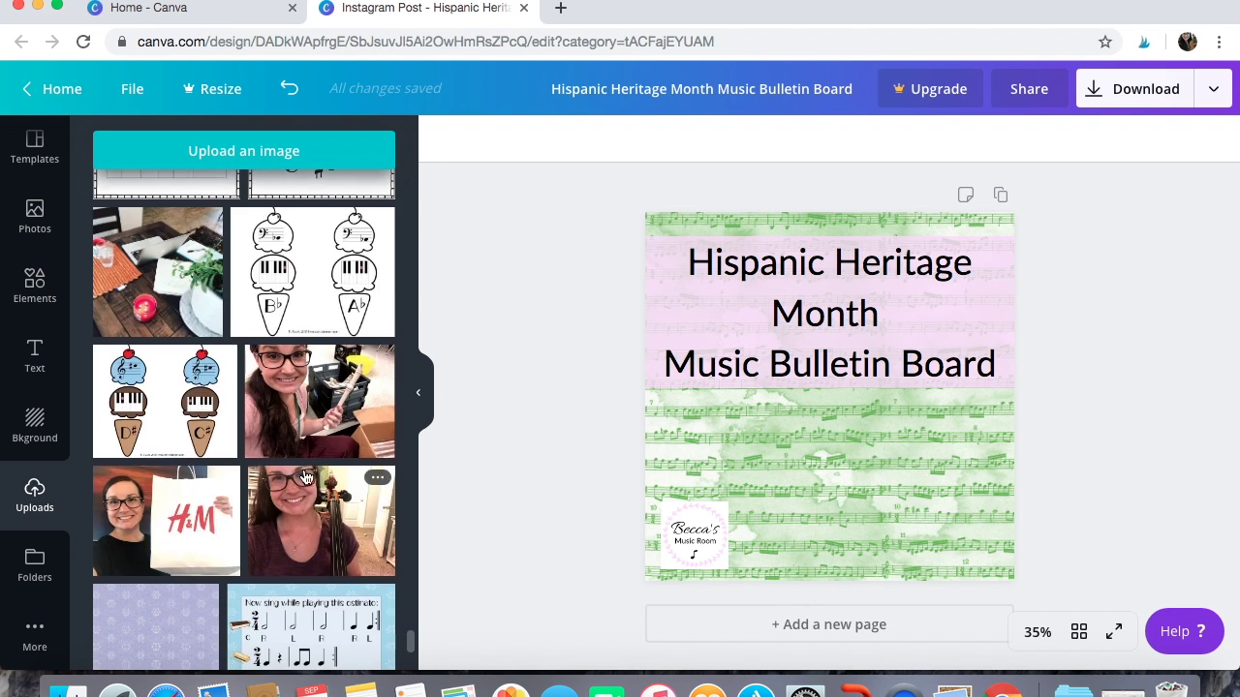
pyautogui.scroll(-5, 305, 475)
pyautogui.scroll(-5, 305, 474)
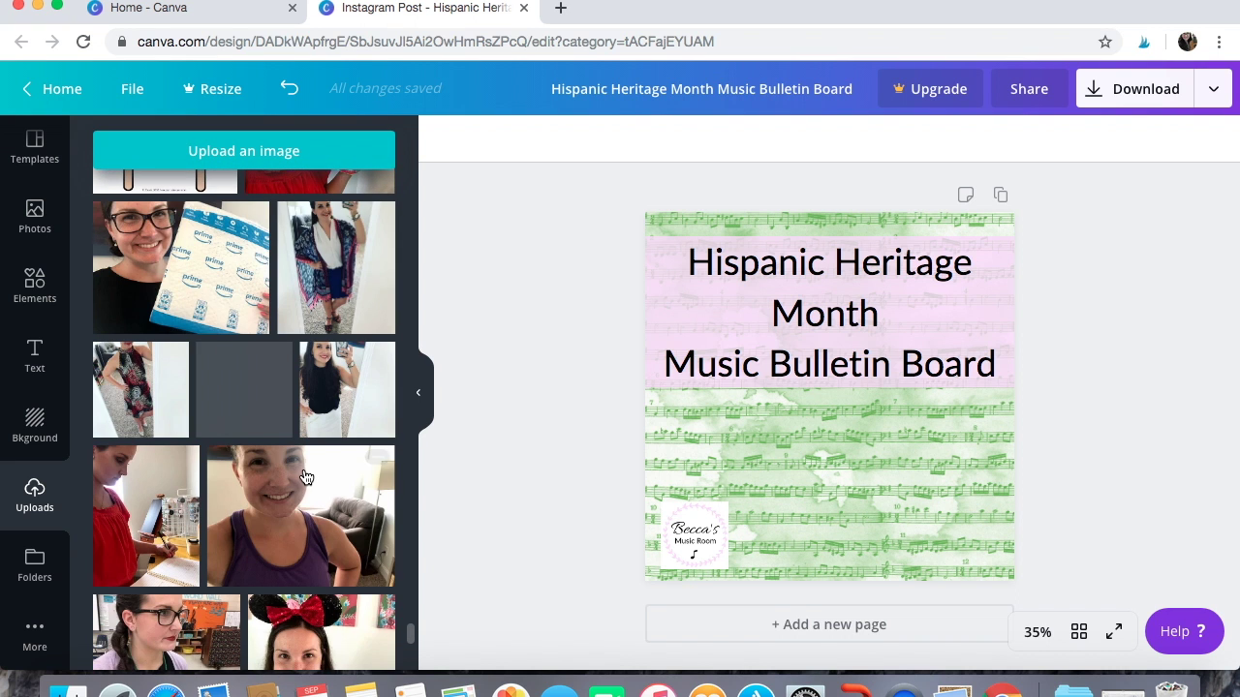
pyautogui.scroll(-2, 305, 476)
pyautogui.scroll(-5, 305, 477)
pyautogui.scroll(-5, 305, 474)
pyautogui.scroll(-5, 305, 475)
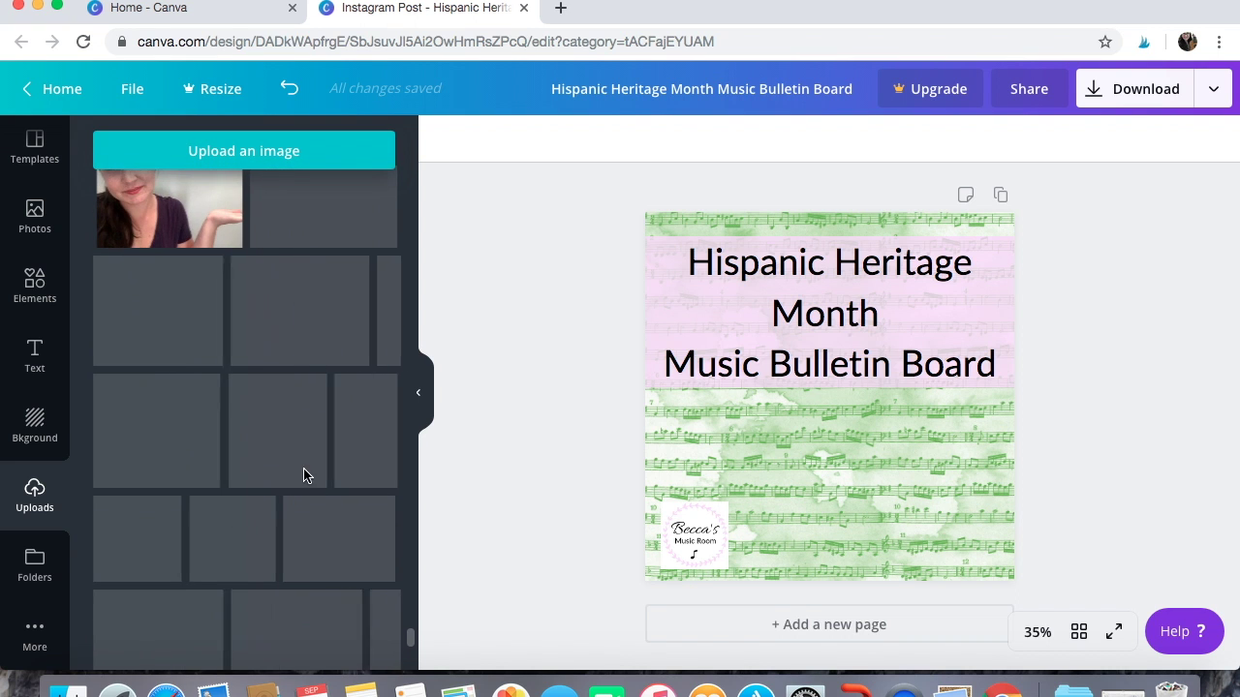
pyautogui.scroll(-3, 305, 475)
pyautogui.scroll(-1, 305, 474)
pyautogui.scroll(-5, 305, 474)
pyautogui.scroll(-3, 305, 474)
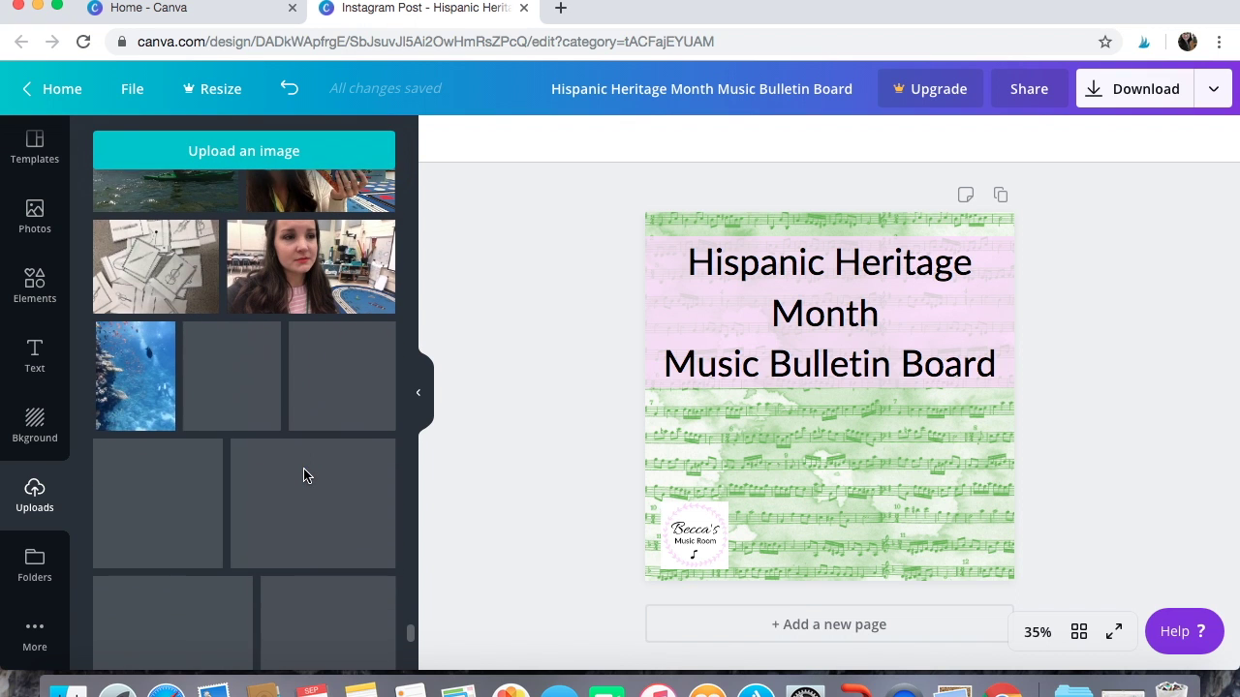
pyautogui.scroll(-5, 305, 475)
pyautogui.scroll(-5, 305, 475)
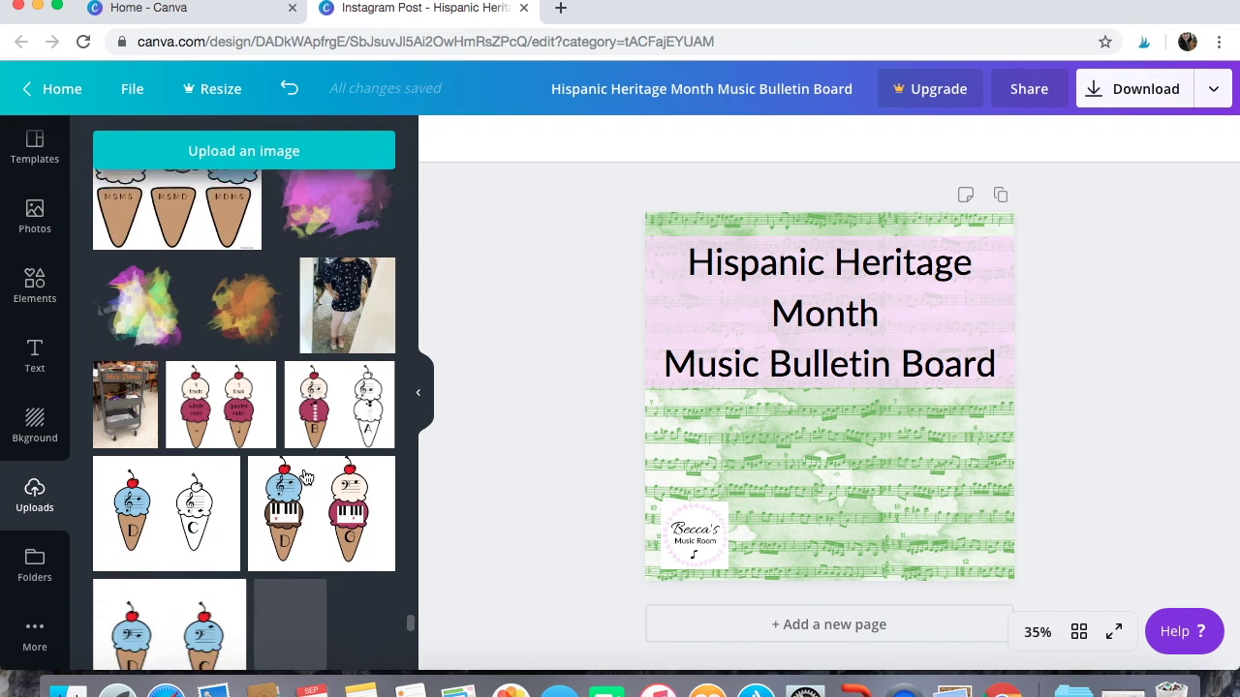
pyautogui.scroll(-3, 305, 474)
pyautogui.scroll(-3, 305, 477)
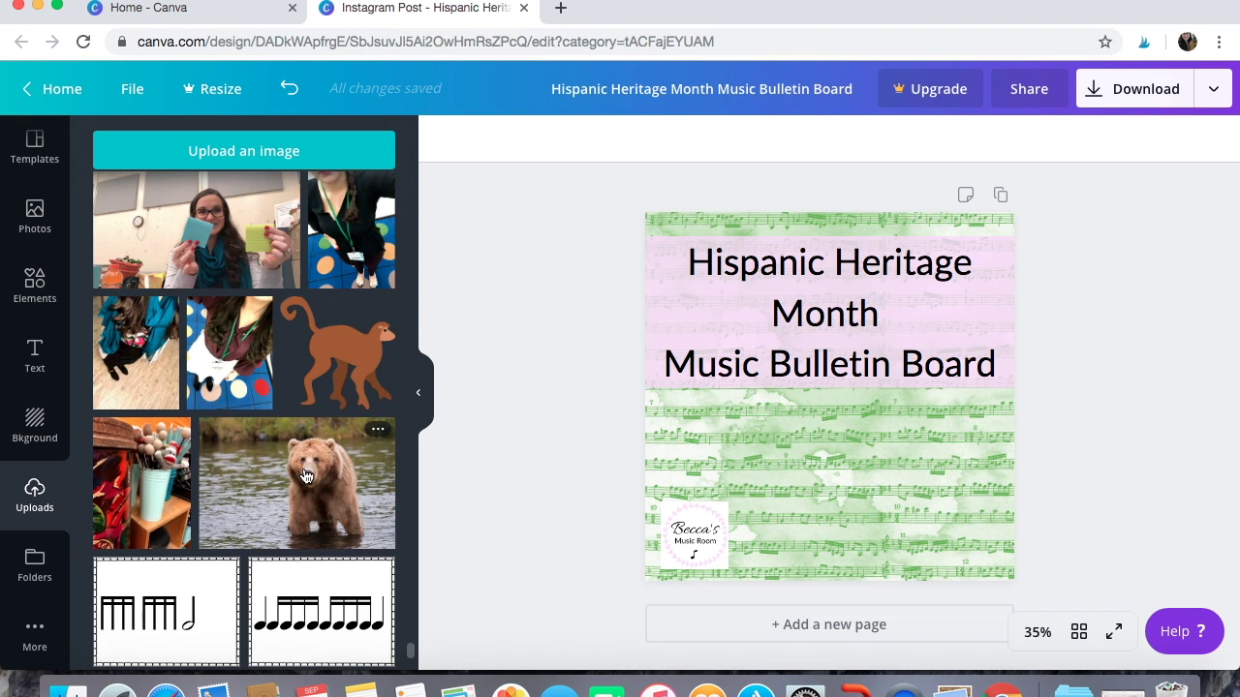
pyautogui.scroll(-3, 306, 476)
pyautogui.scroll(-3, 306, 476)
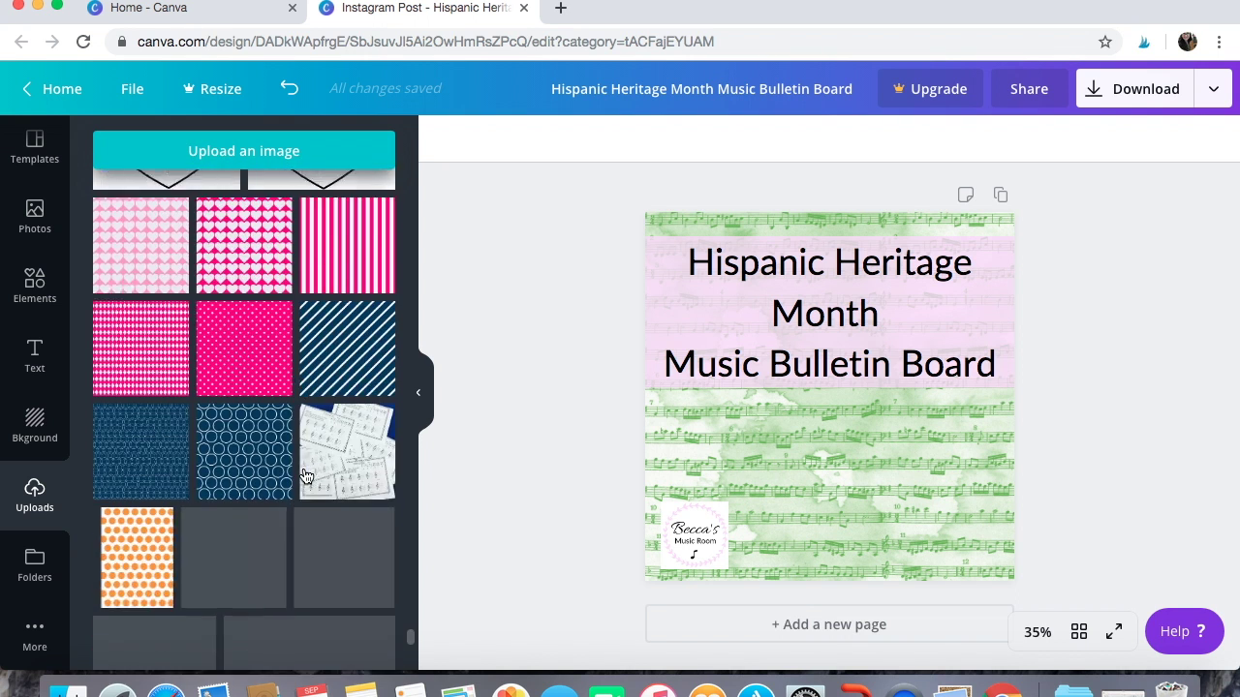
pyautogui.scroll(-3, 306, 476)
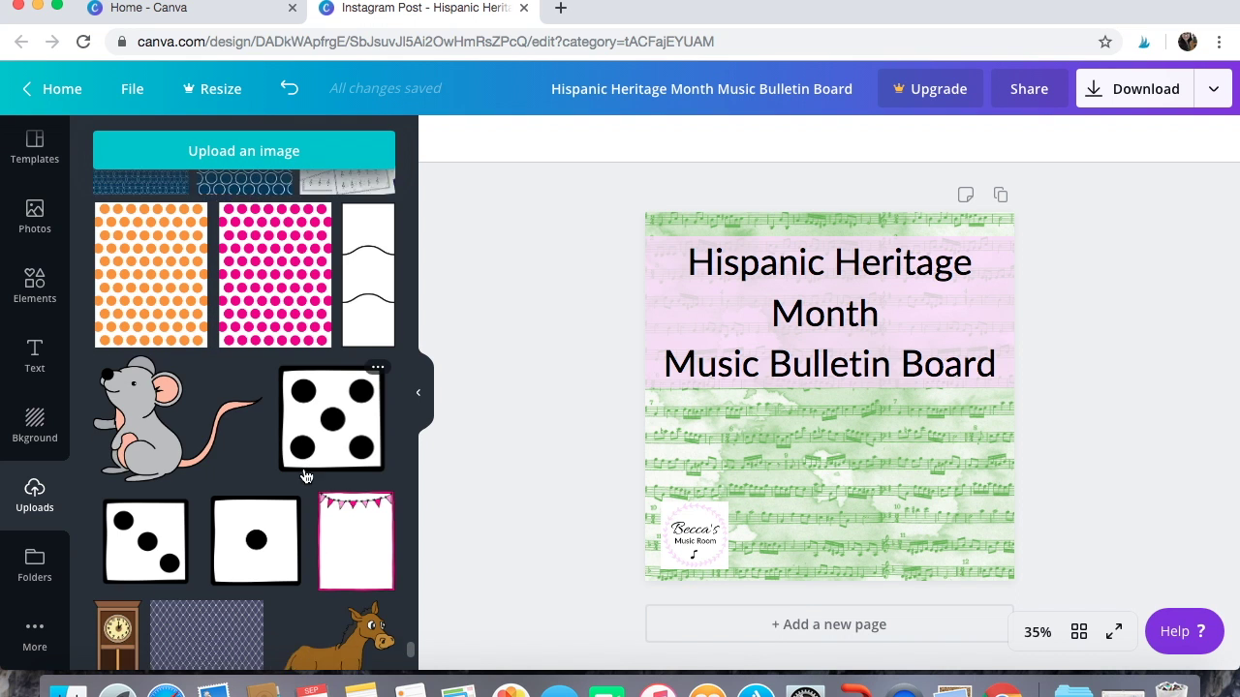
pyautogui.scroll(-3, 306, 476)
pyautogui.scroll(-1, 306, 476)
pyautogui.scroll(-2, 306, 476)
pyautogui.scroll(-1, 306, 475)
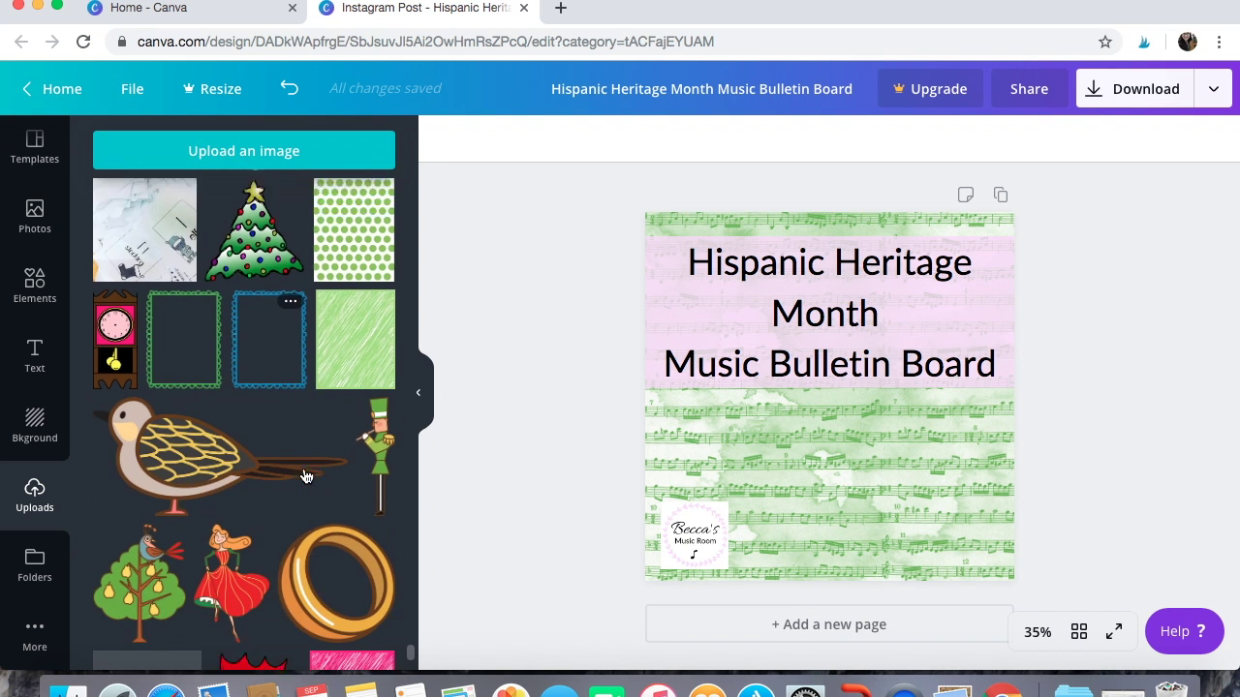
pyautogui.scroll(-2, 306, 476)
pyautogui.scroll(-3, 306, 476)
pyautogui.scroll(-1, 306, 475)
pyautogui.scroll(-3, 306, 475)
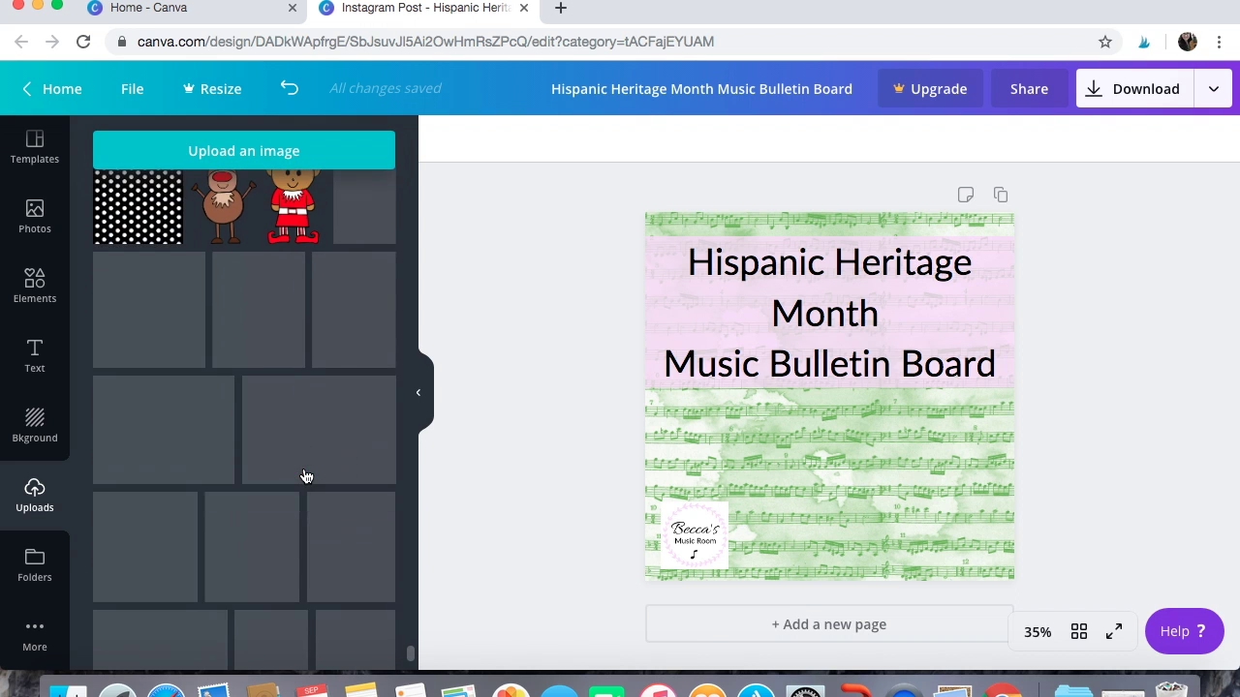
pyautogui.scroll(-1, 306, 475)
pyautogui.scroll(-4, 306, 476)
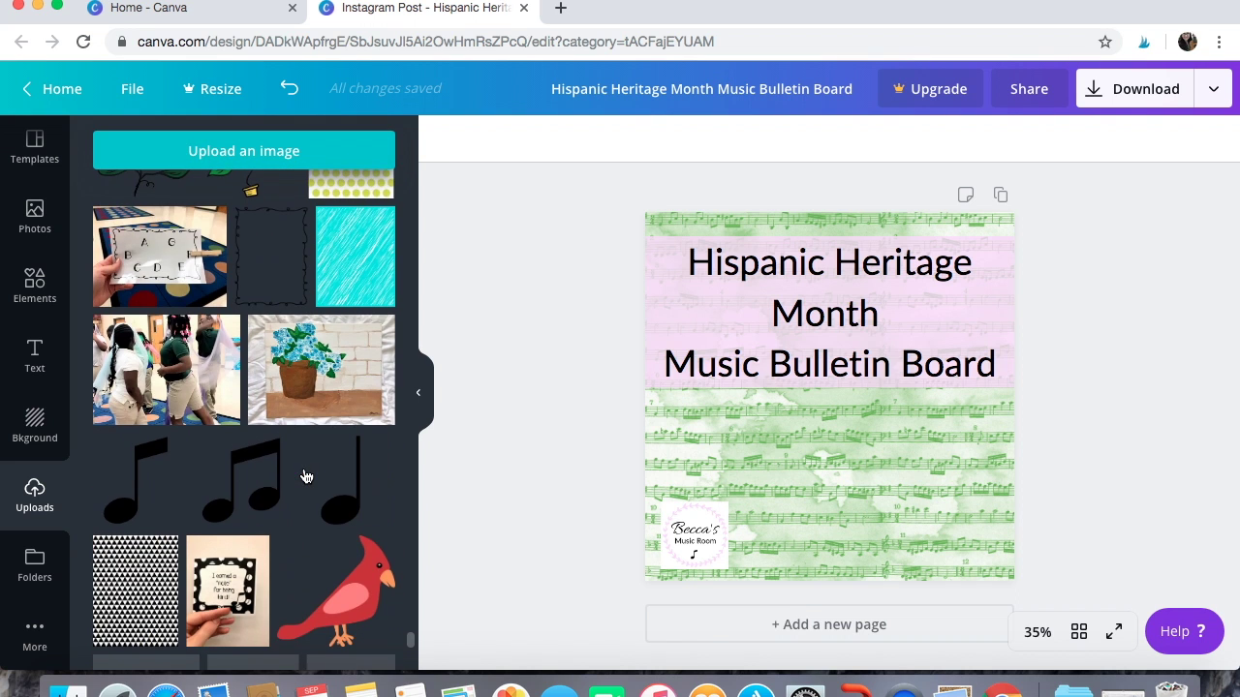
pyautogui.scroll(-2, 306, 476)
pyautogui.scroll(-2, 306, 475)
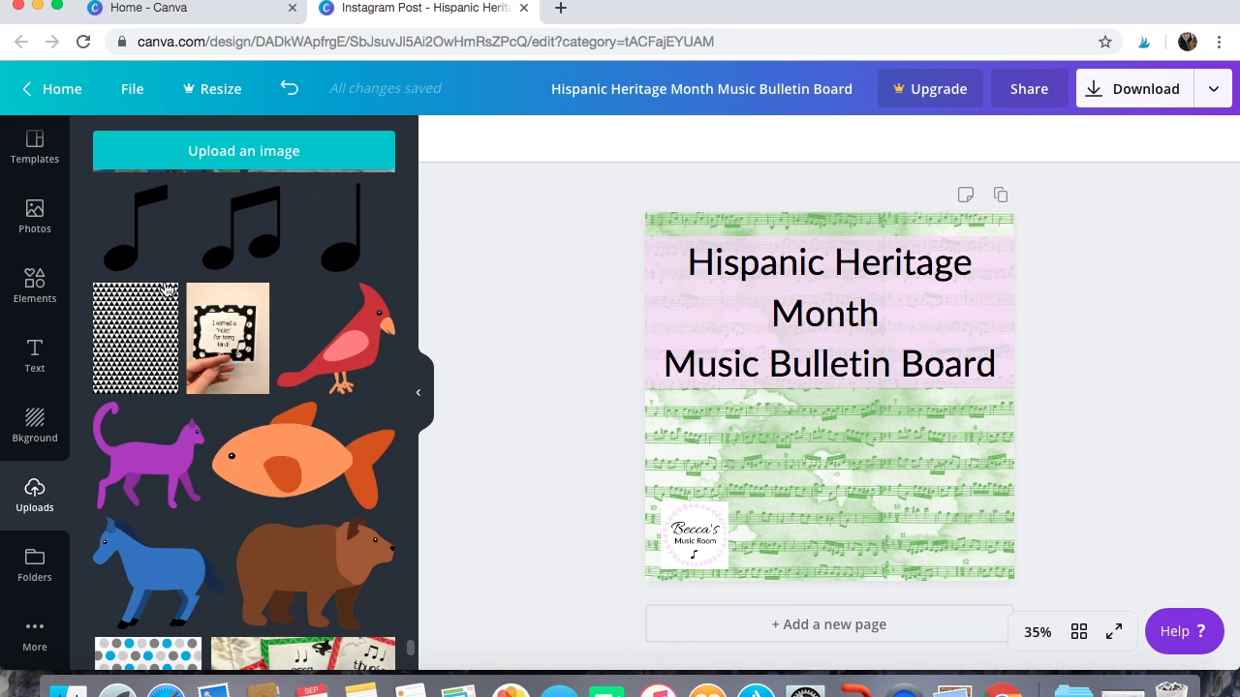
pyautogui.click(145, 243)
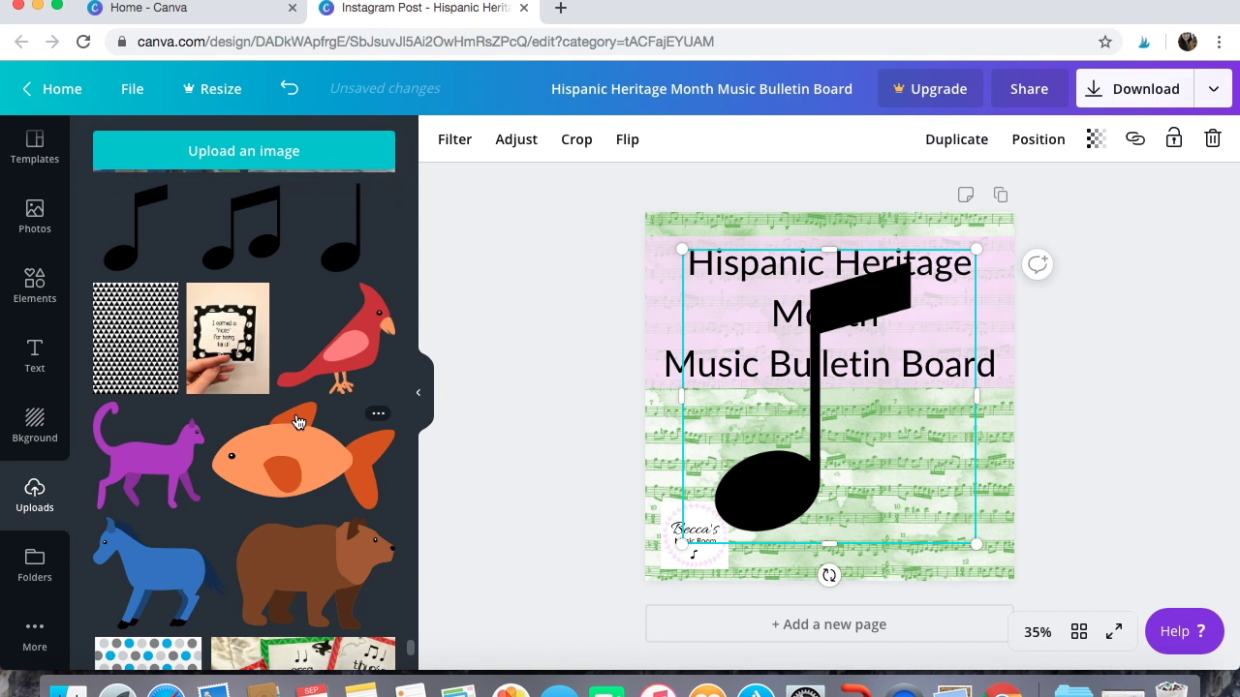
# - Add a second music note and the music-staff image from the uploads
pyautogui.click(344, 263)
pyautogui.scroll(-3, 289, 385)
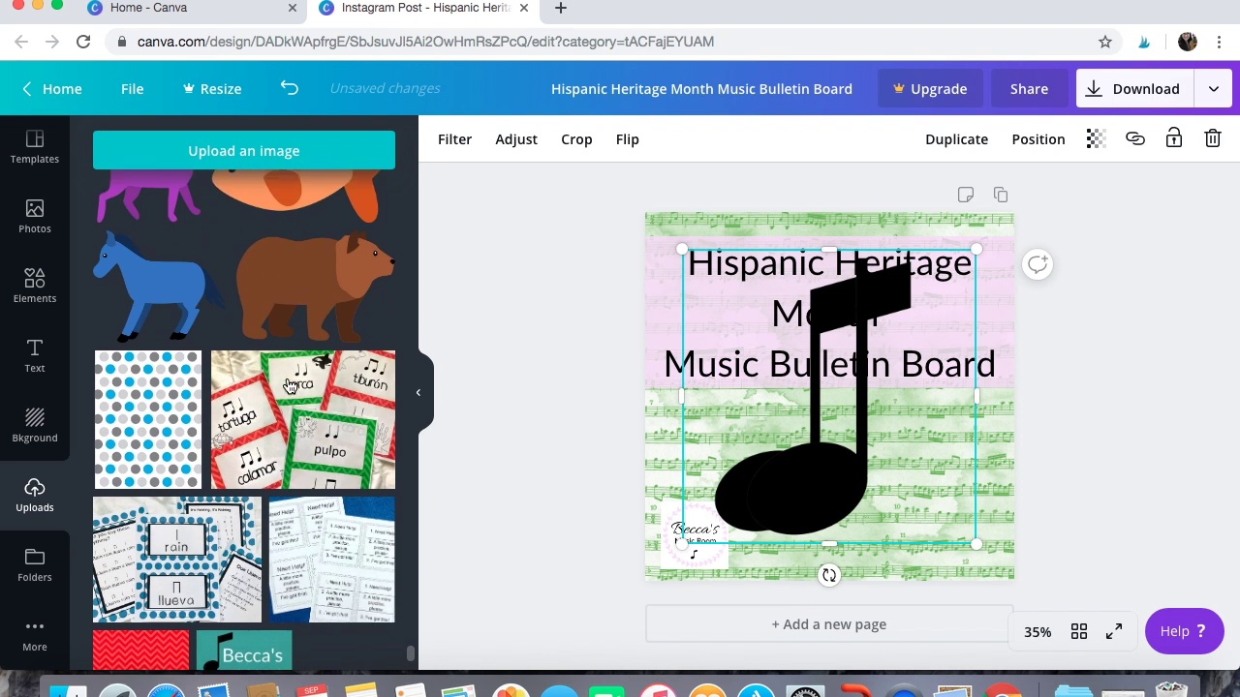
pyautogui.scroll(-1, 289, 385)
pyautogui.scroll(-3, 288, 386)
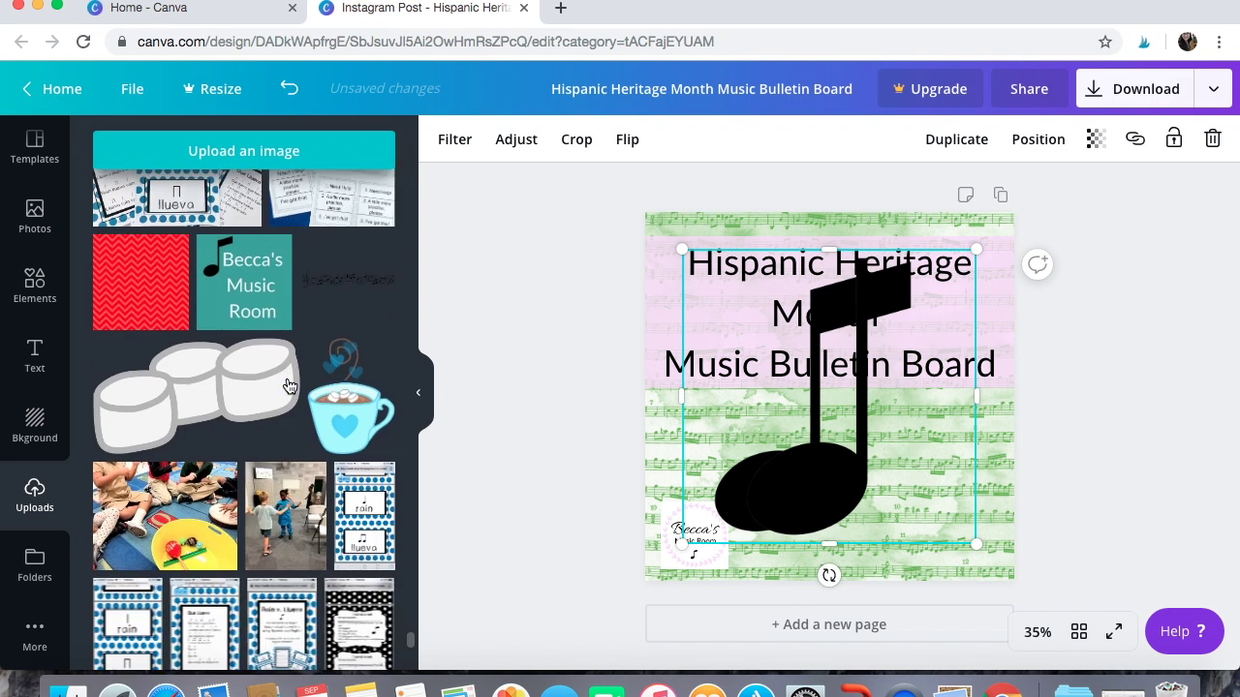
pyautogui.click(343, 280)
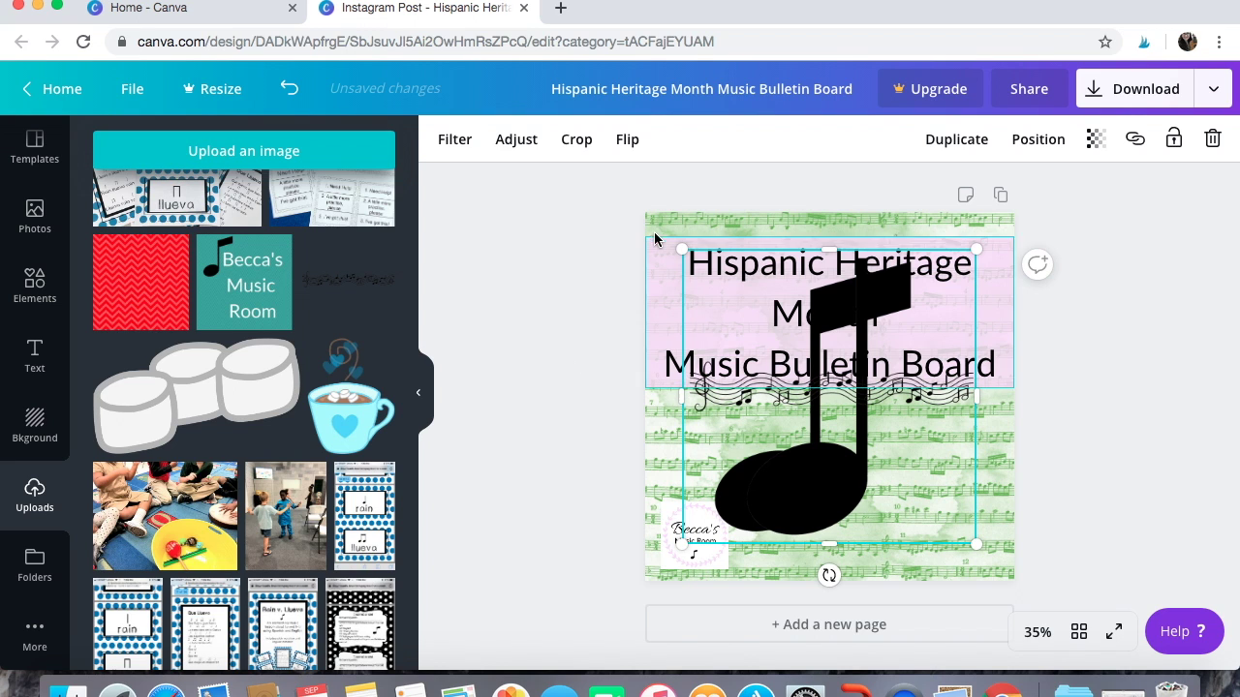
# - Crop the top and bottom off the staff image, leaving a narrow strip of notes
pyautogui.click(576, 139)
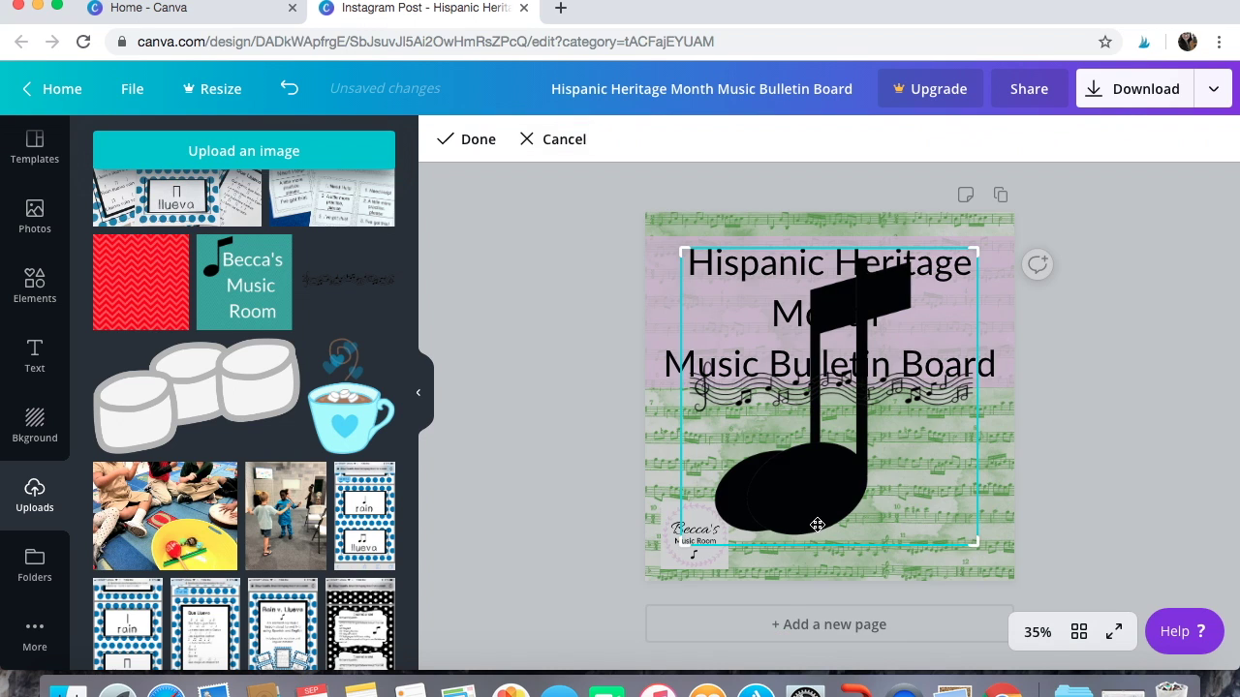
pyautogui.moveTo(976, 548); pyautogui.dragTo(976, 415)
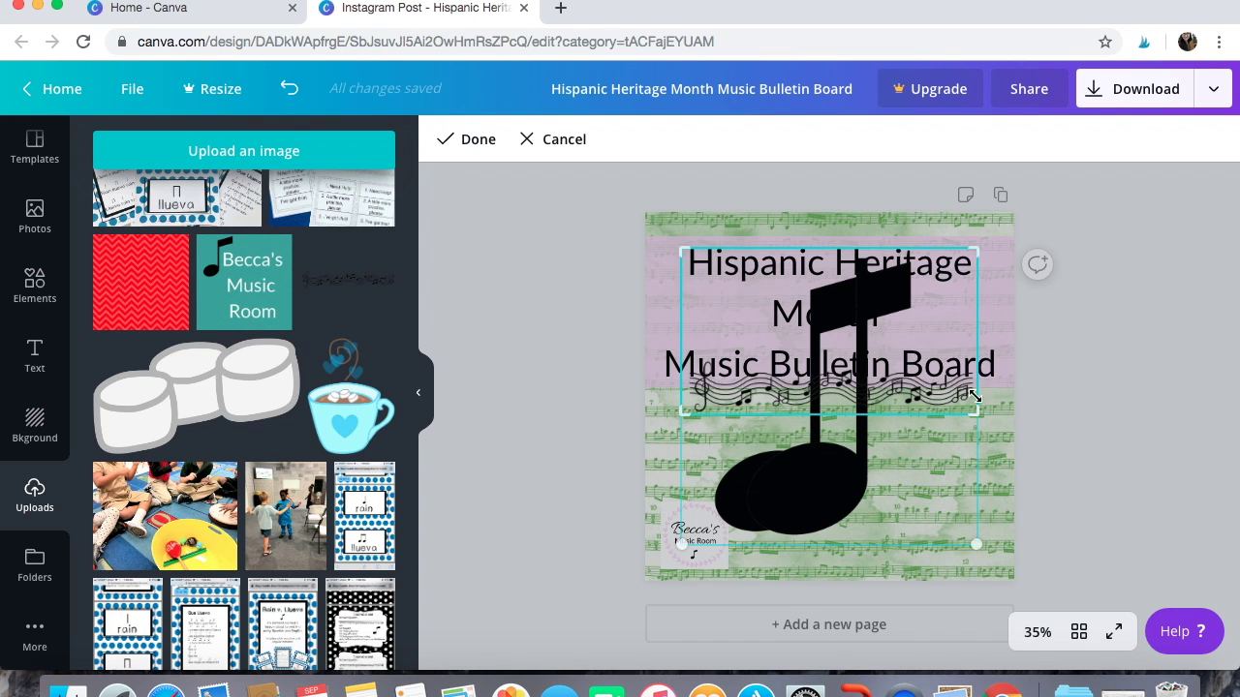
pyautogui.moveTo(977, 249); pyautogui.dragTo(988, 363)
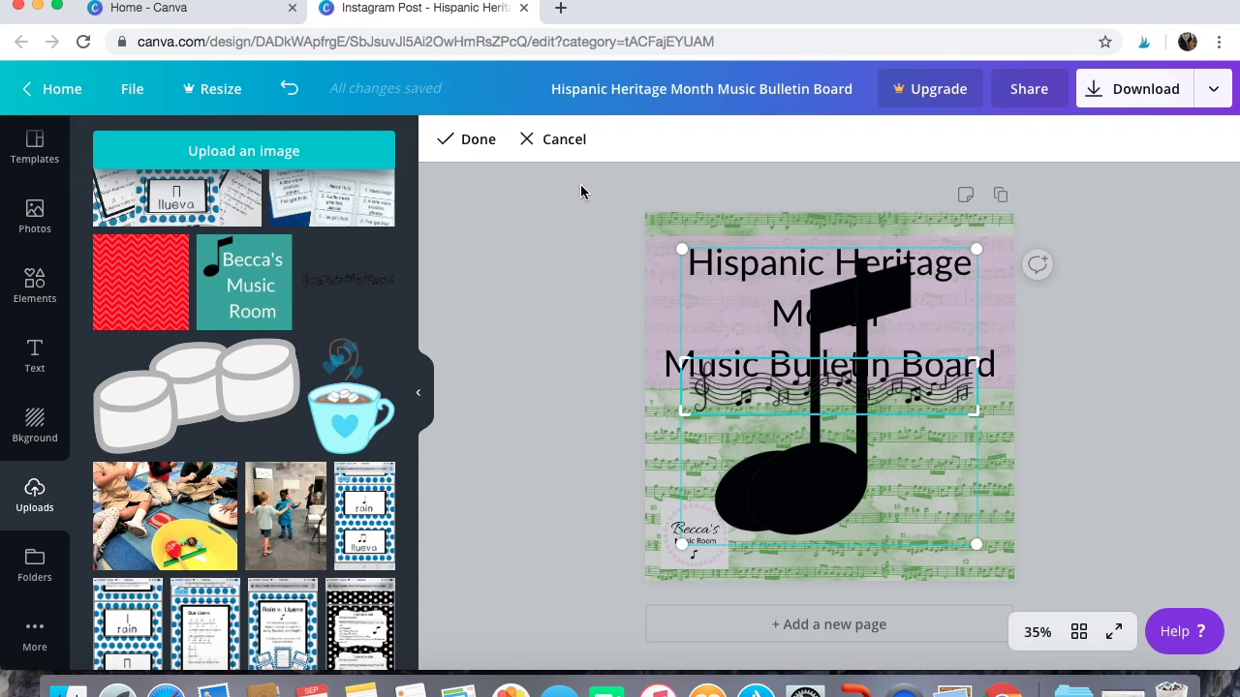
# - Rotate the cropped staff strip upright along the left edge, stretched to the bottom
pyautogui.click(479, 142)
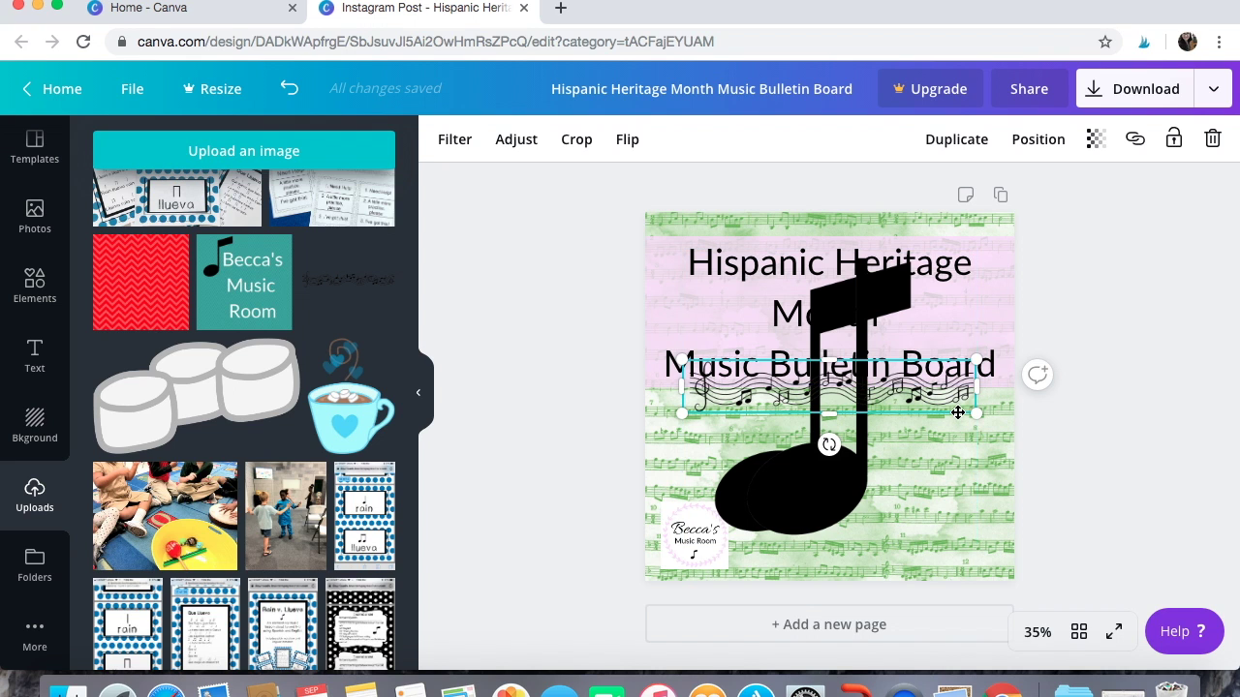
pyautogui.moveTo(958, 412); pyautogui.dragTo(845, 427)
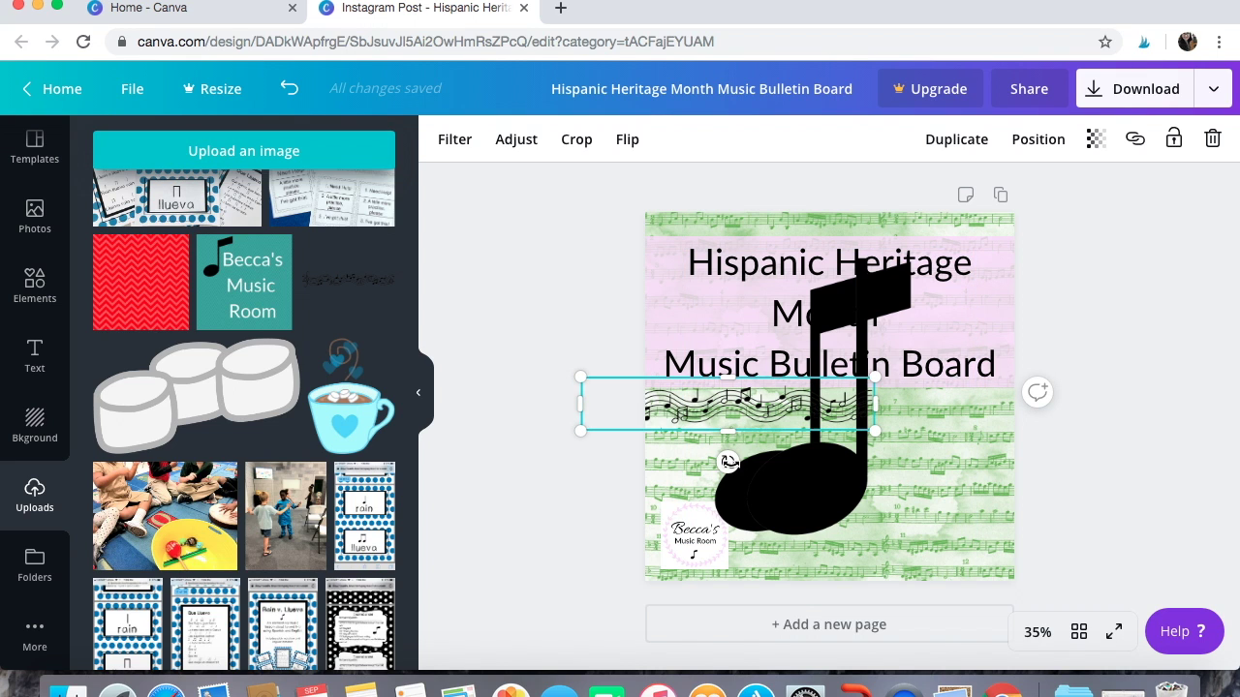
pyautogui.moveTo(727, 462); pyautogui.dragTo(783, 376)
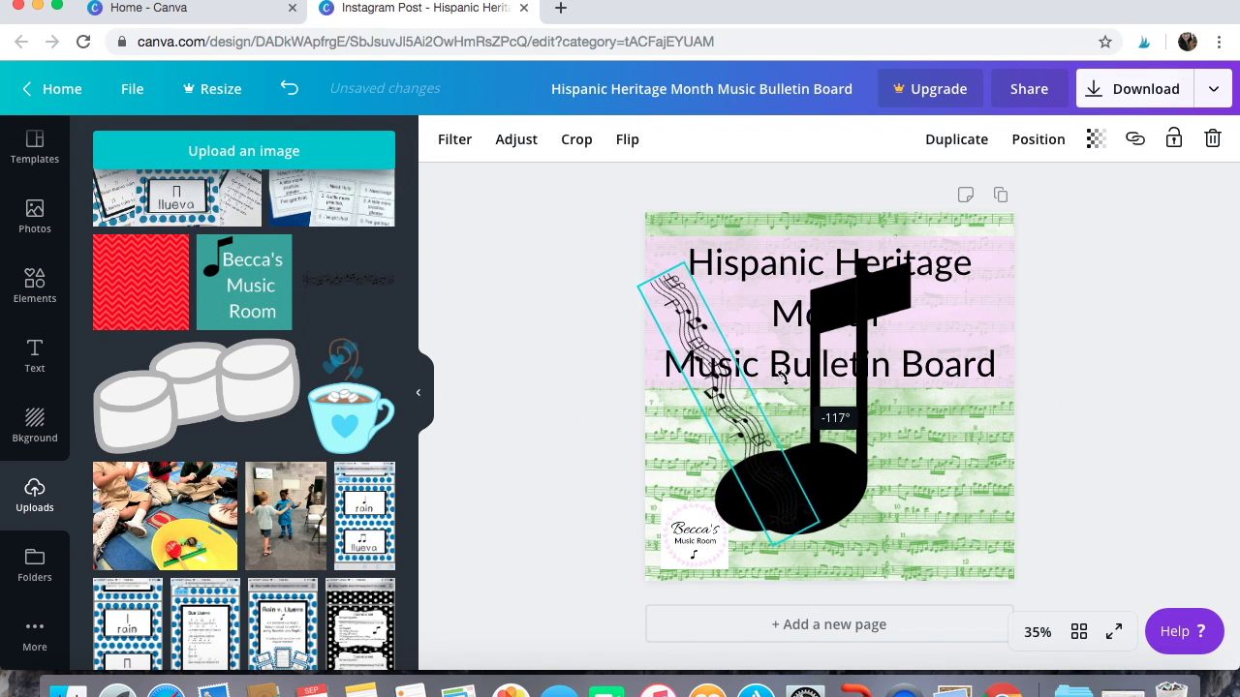
pyautogui.moveTo(784, 378)
pyautogui.mouseDown()
pyautogui.moveTo(790, 404)
pyautogui.moveTo(702, 379)
pyautogui.mouseUp()
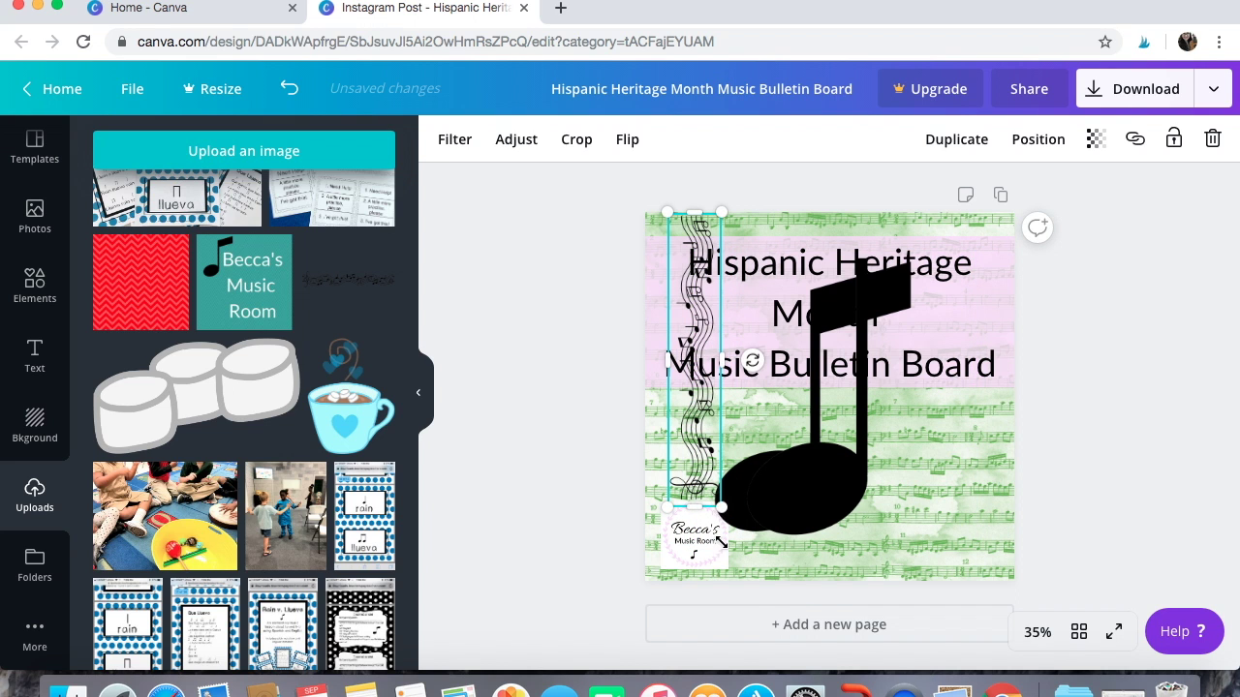
pyautogui.moveTo(721, 506); pyautogui.dragTo(730, 581)
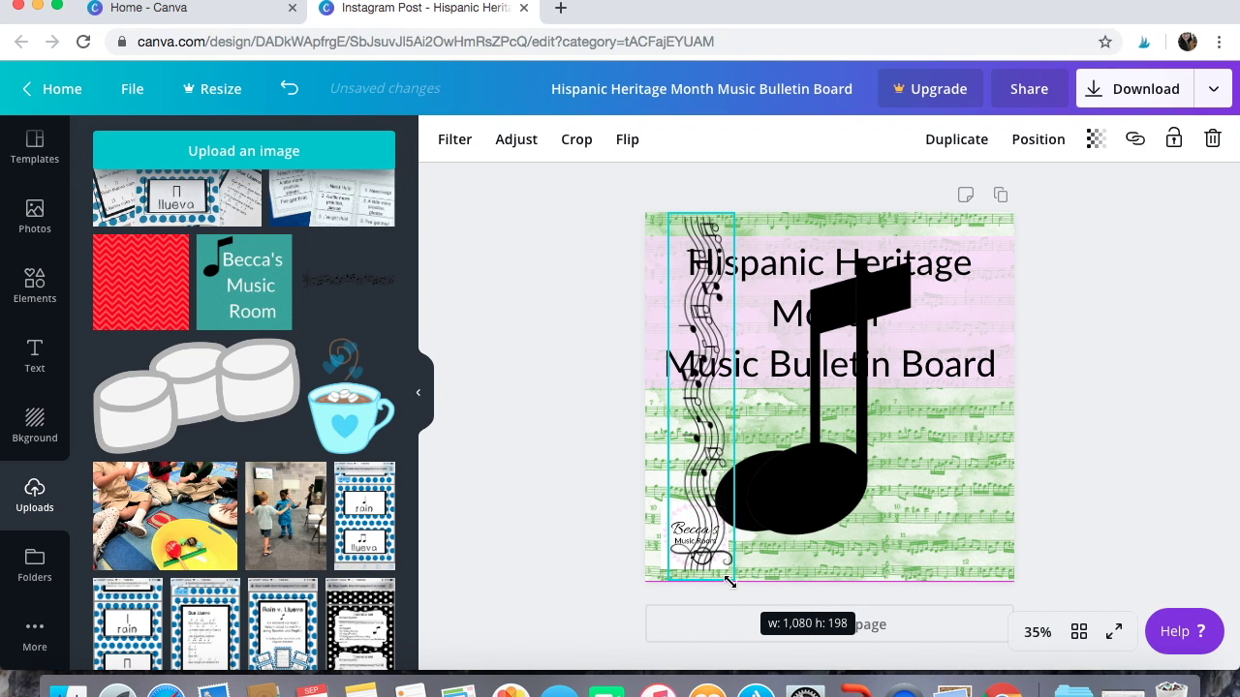
# - Send the staff strip backward behind the logo and the title
pyautogui.click(1040, 142)
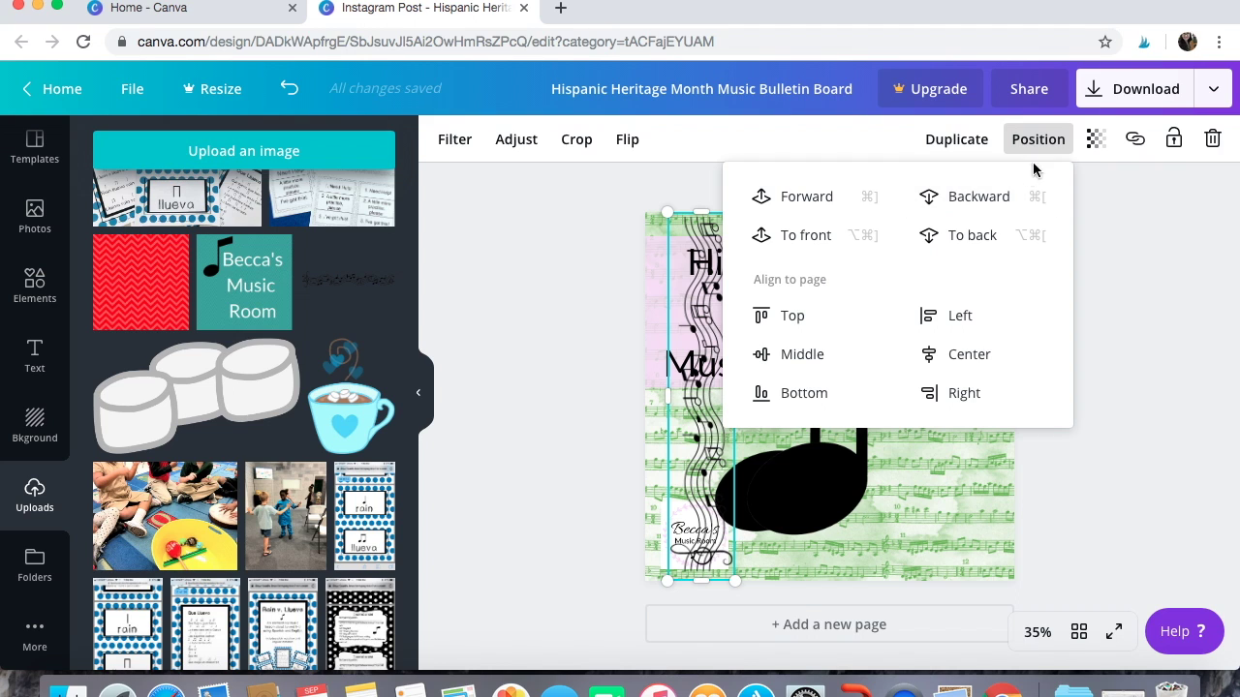
pyautogui.click(1005, 200)
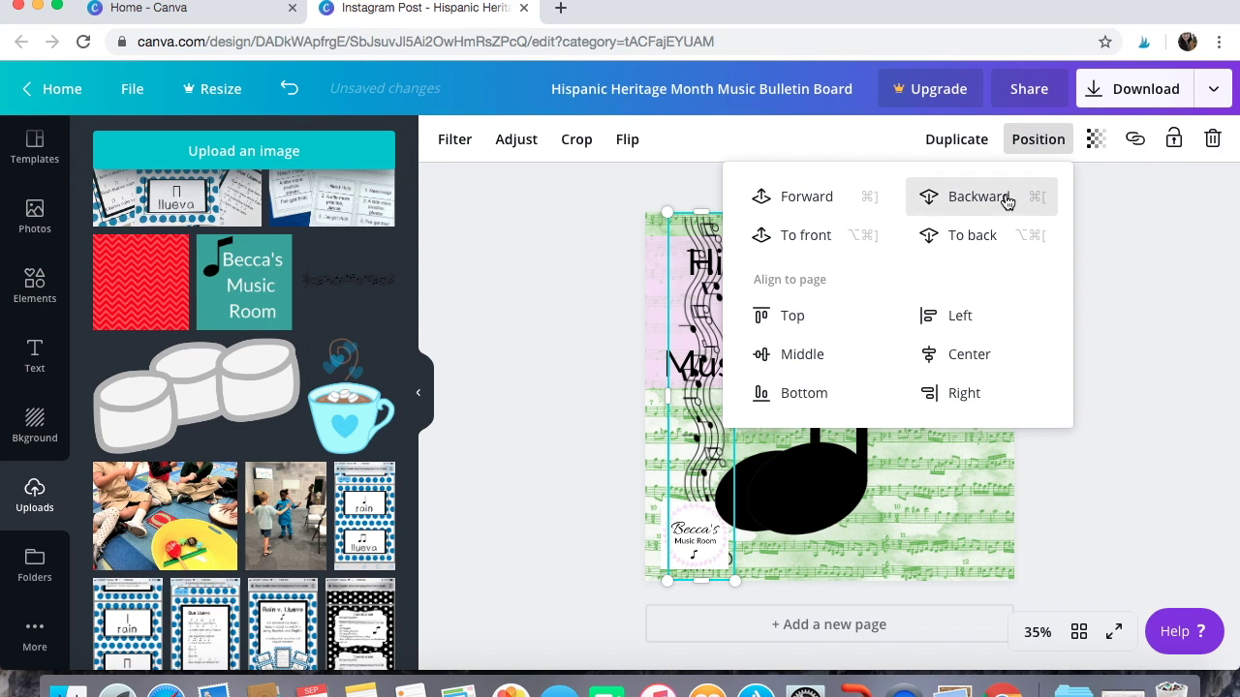
pyautogui.click(1005, 199)
pyautogui.click(1116, 251)
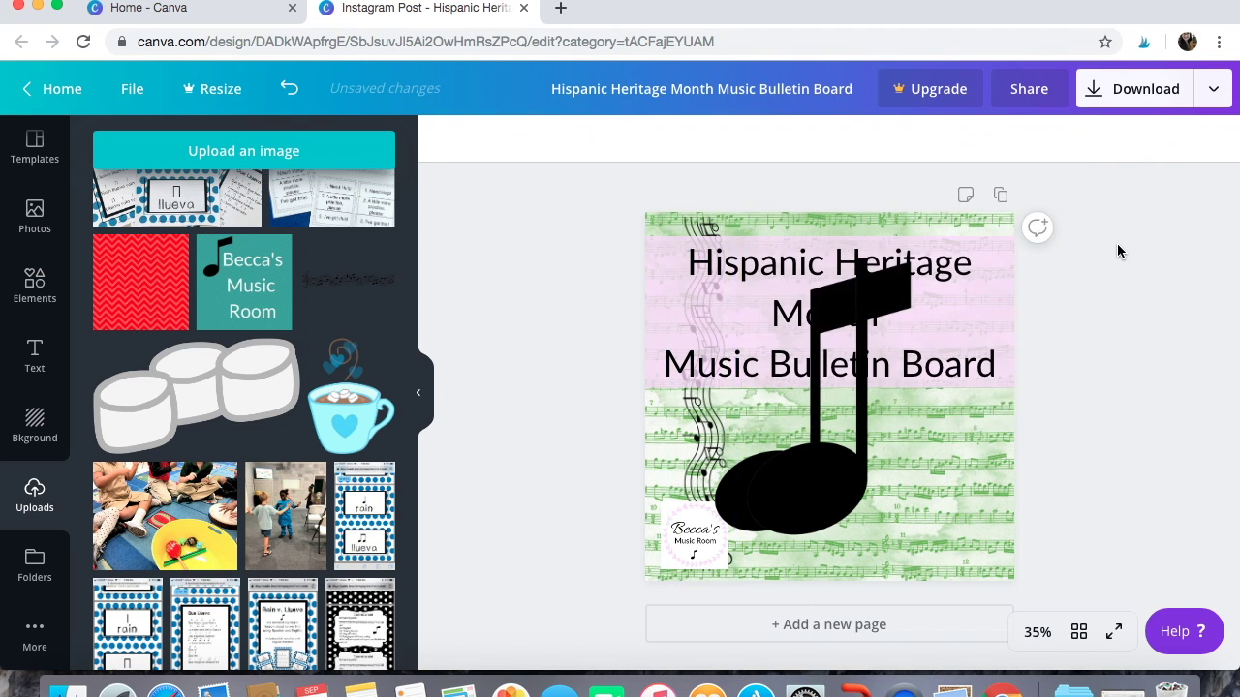
# - Shrink the big black music note to a small accent and tilt it clockwise
pyautogui.click(855, 316)
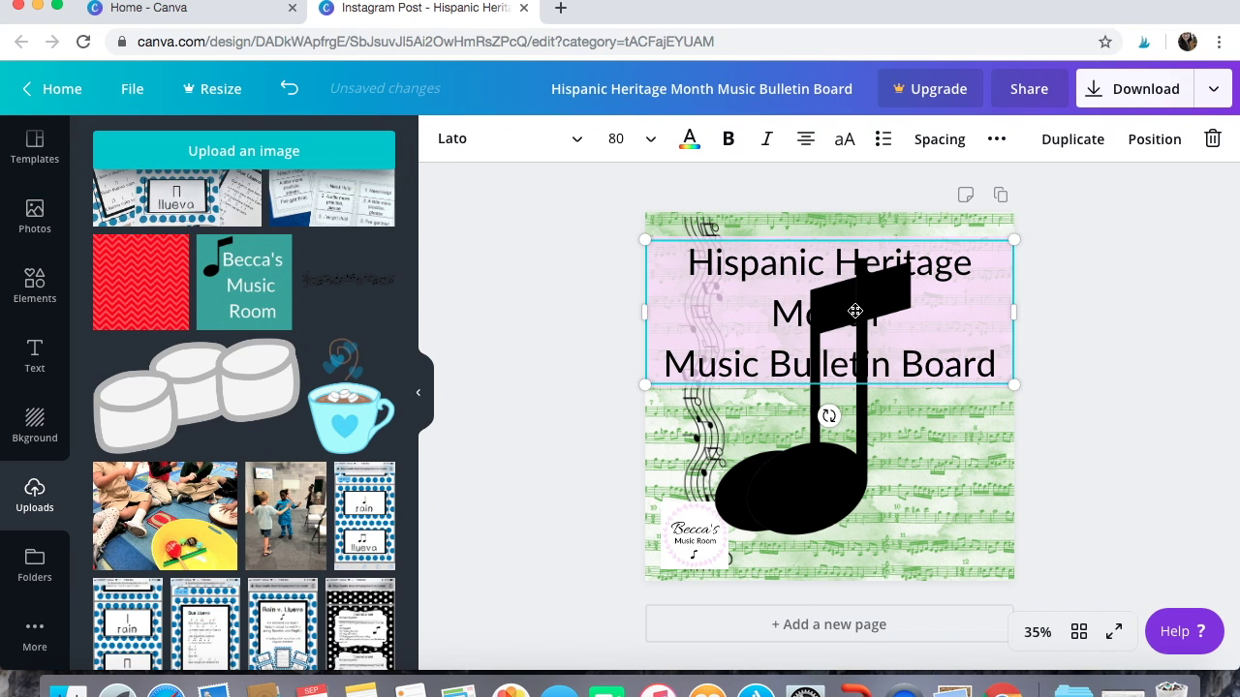
pyautogui.click(805, 479)
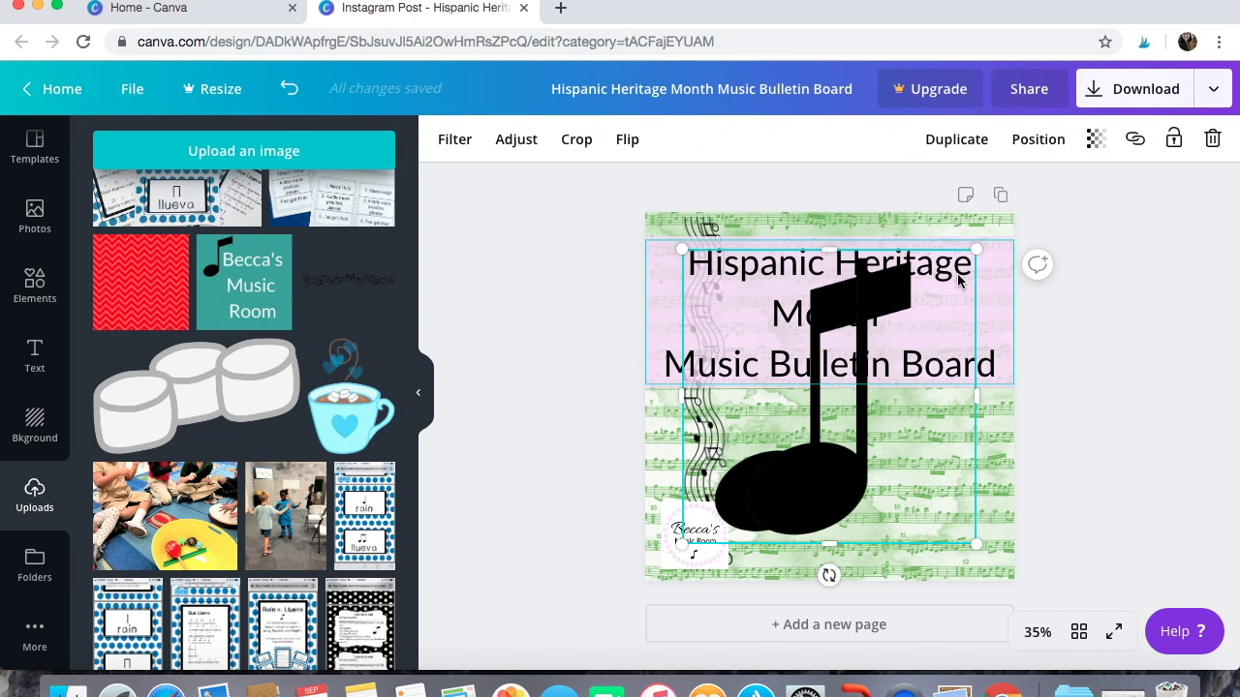
pyautogui.moveTo(973, 248); pyautogui.dragTo(765, 479)
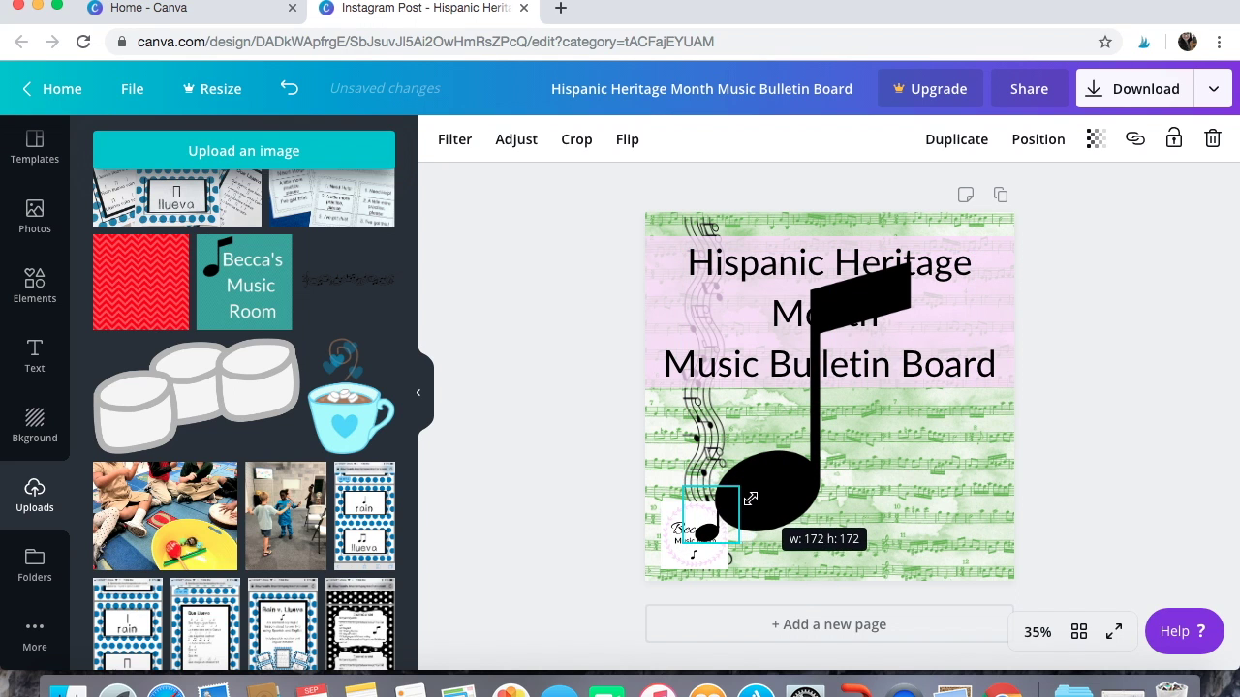
pyautogui.moveTo(765, 479); pyautogui.dragTo(734, 491)
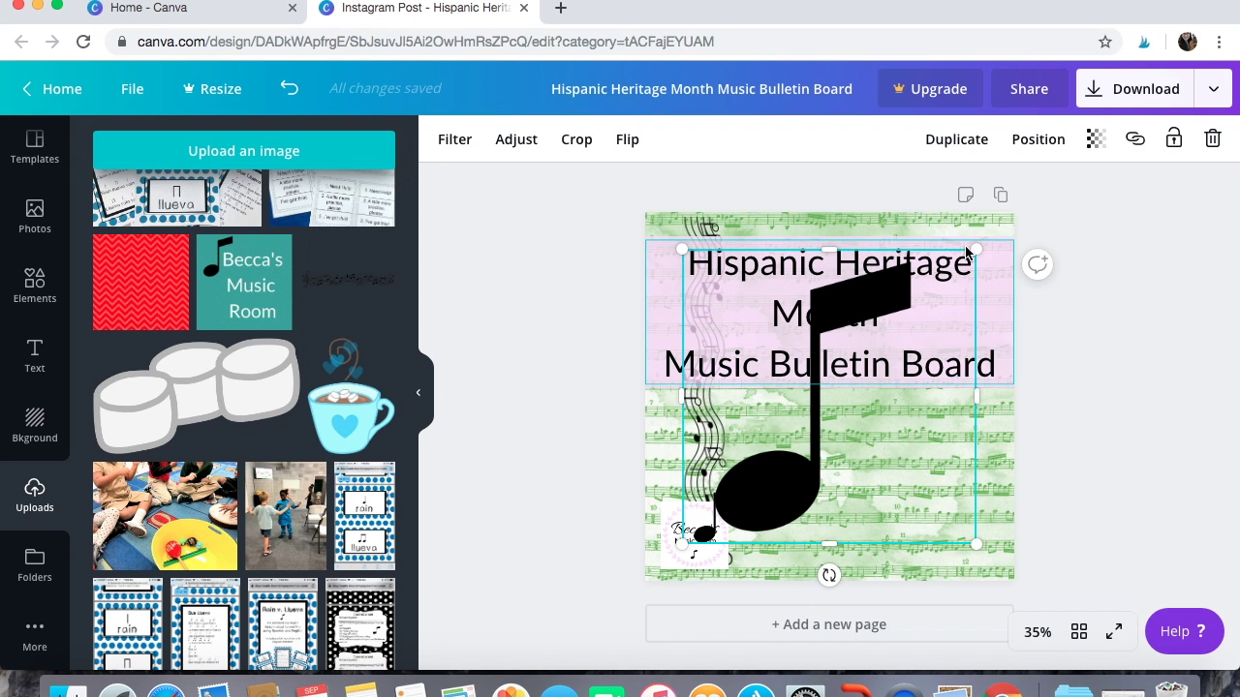
pyautogui.moveTo(942, 278)
pyautogui.mouseDown()
pyautogui.moveTo(760, 483)
pyautogui.moveTo(734, 492)
pyautogui.moveTo(1002, 252)
pyautogui.mouseUp()
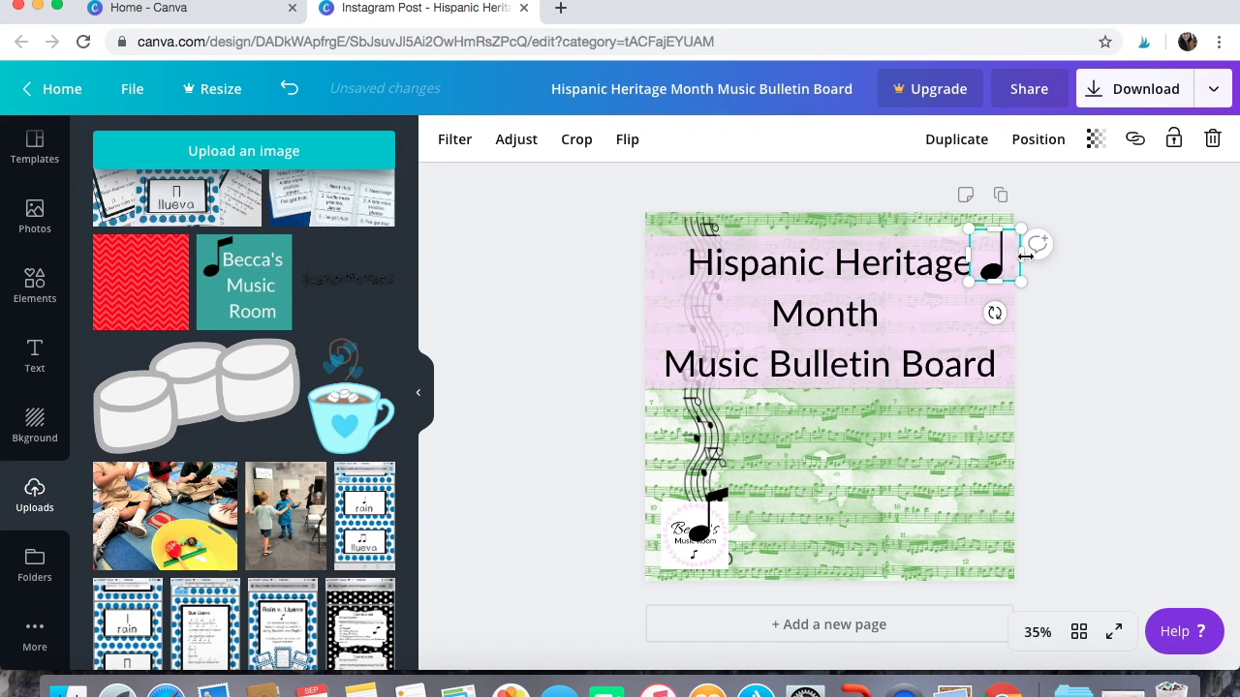
pyautogui.moveTo(991, 313); pyautogui.dragTo(979, 310)
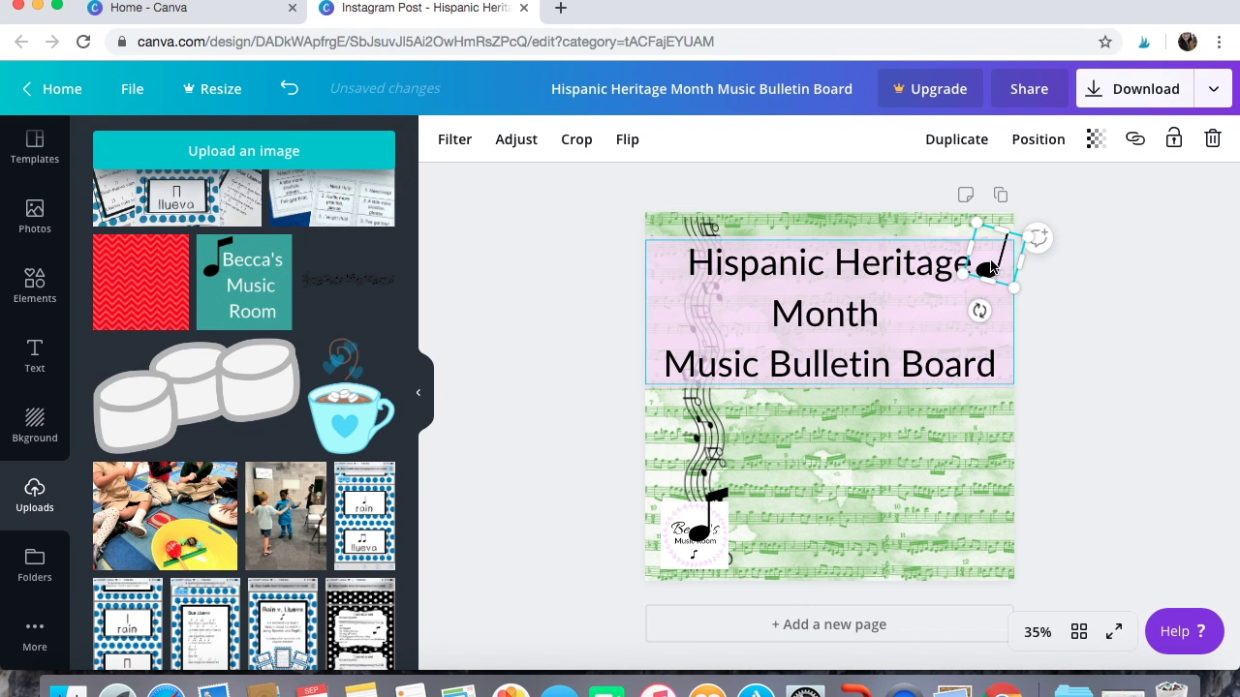
pyautogui.moveTo(988, 269)
pyautogui.mouseDown()
pyautogui.moveTo(991, 254)
pyautogui.moveTo(985, 267)
pyautogui.mouseUp()
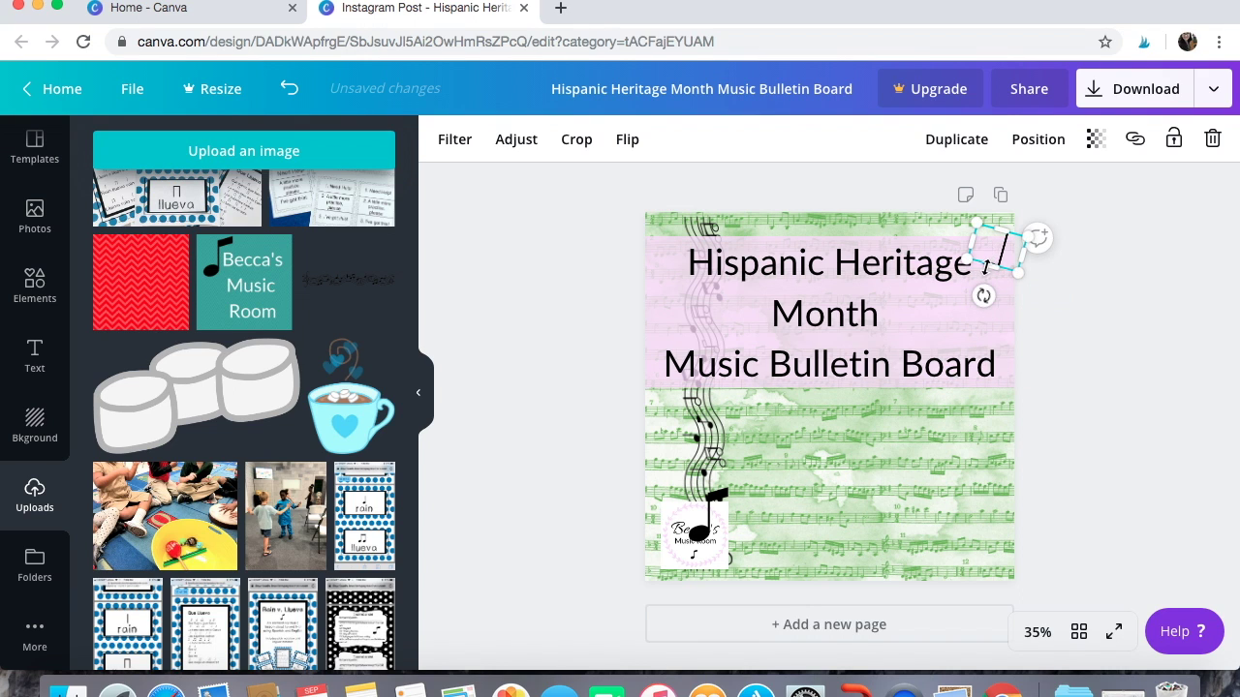
pyautogui.click(289, 88)
pyautogui.click(1107, 277)
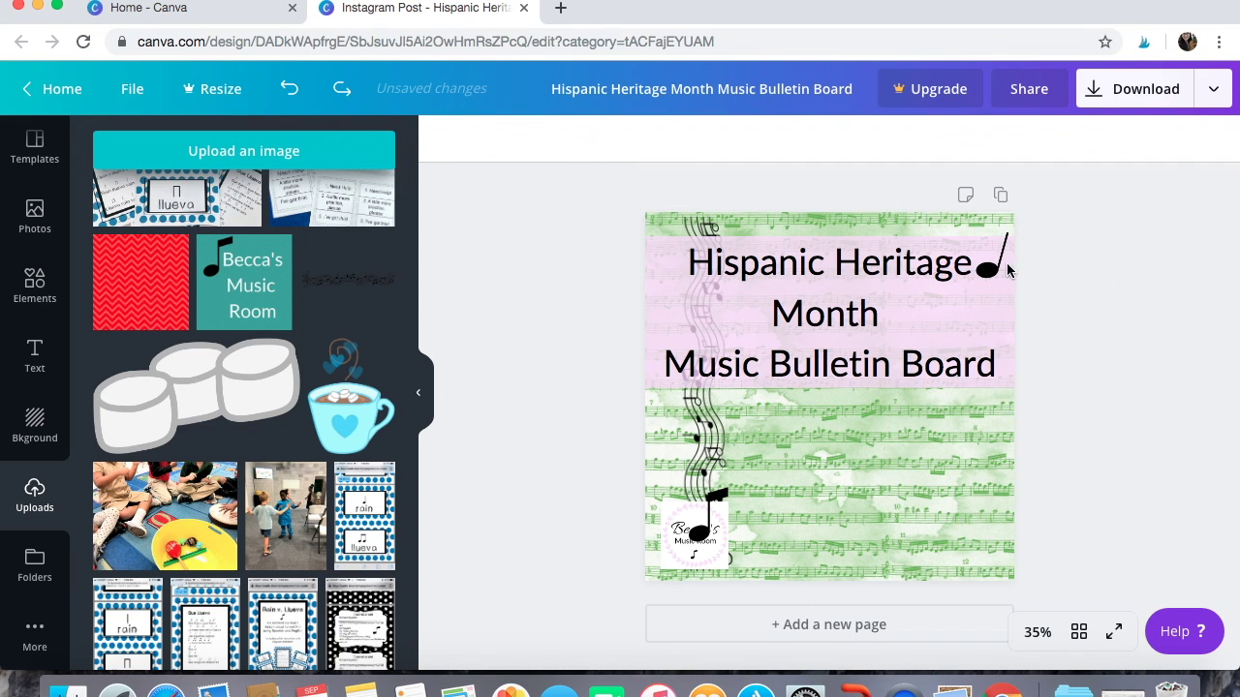
# - Send the title behind the small note and position the note at the title's end
pyautogui.click(989, 266)
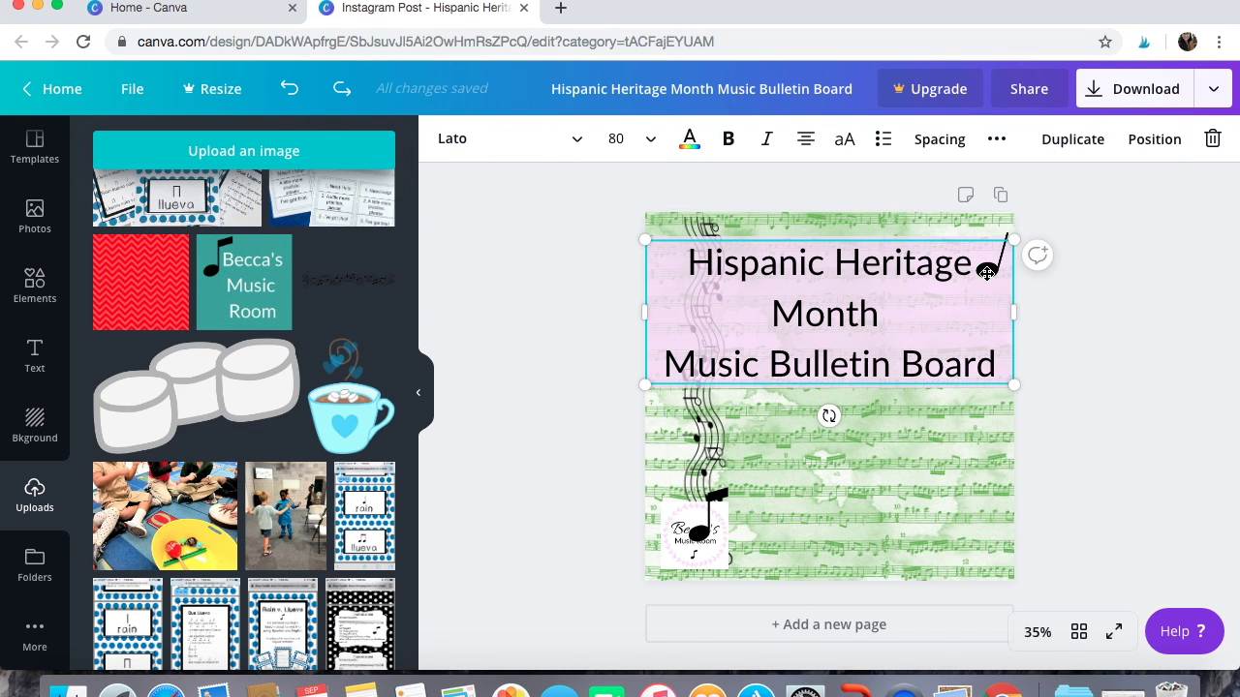
pyautogui.moveTo(985, 274); pyautogui.dragTo(986, 269)
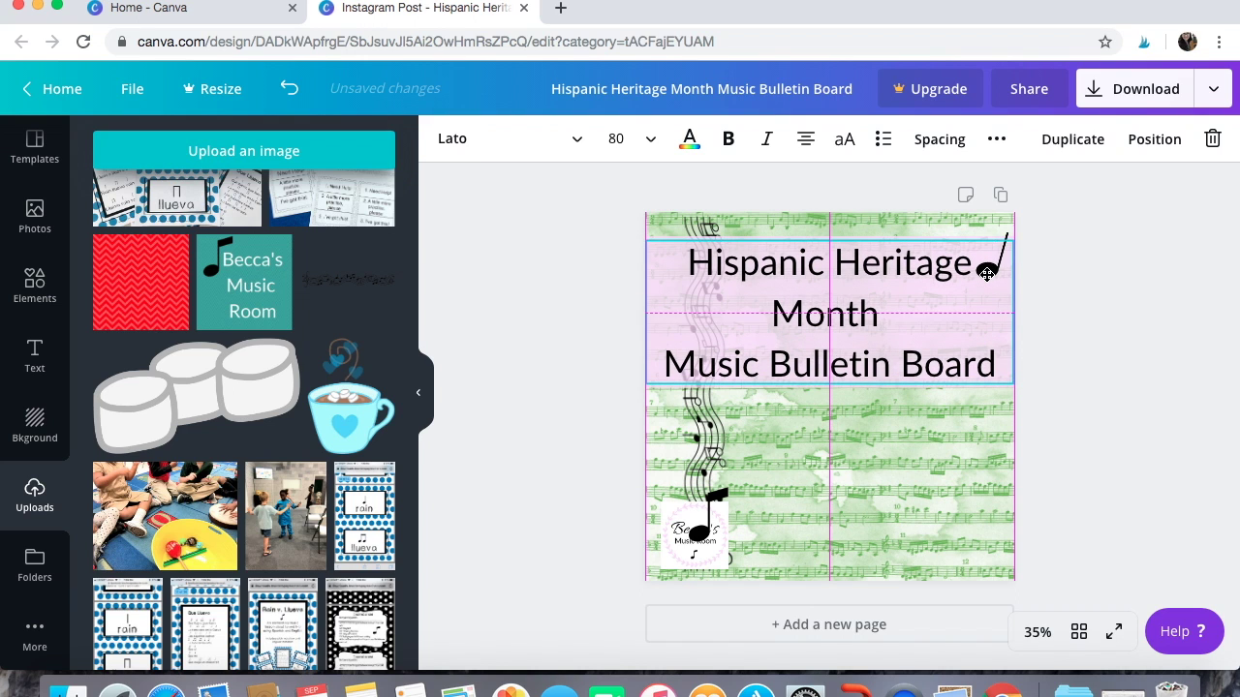
pyautogui.moveTo(986, 269); pyautogui.dragTo(987, 277)
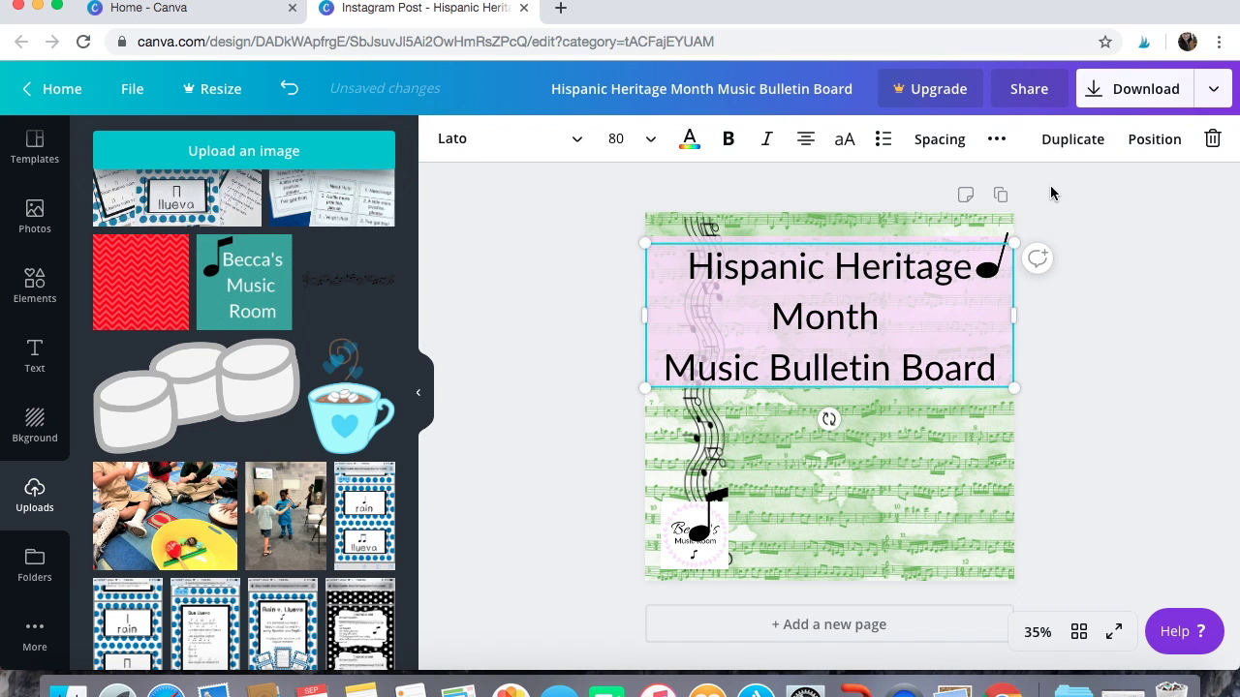
pyautogui.click(1149, 145)
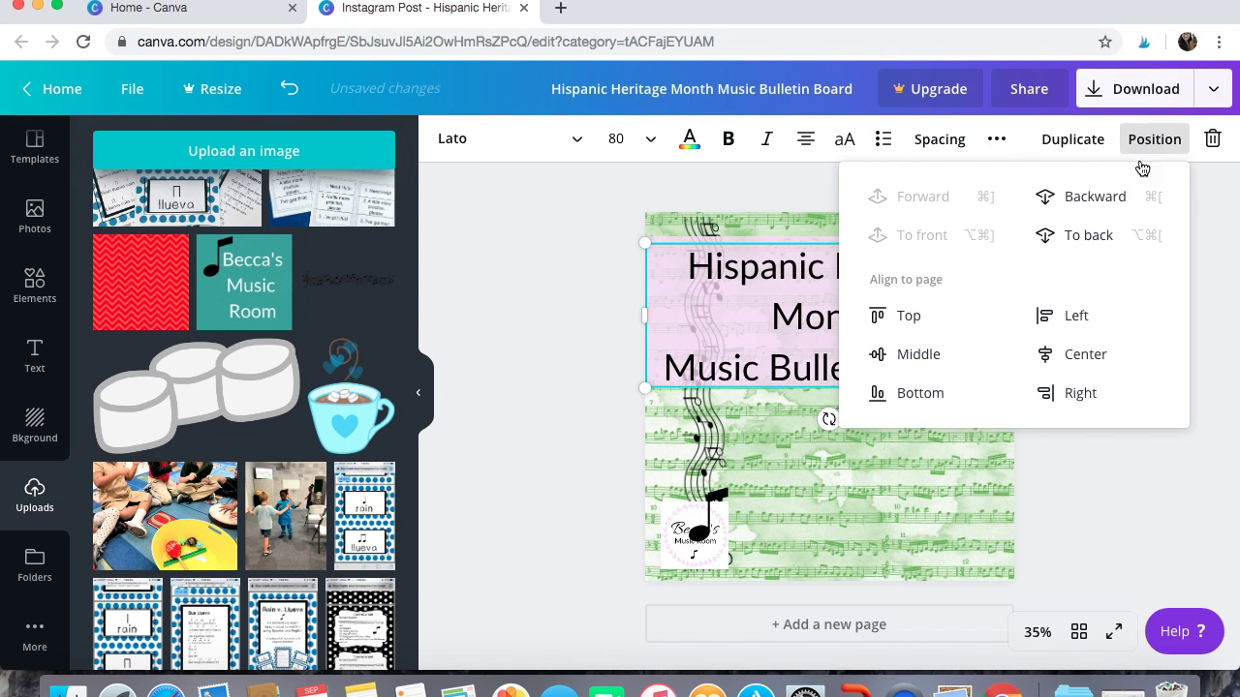
pyautogui.click(1111, 211)
pyautogui.click(1215, 293)
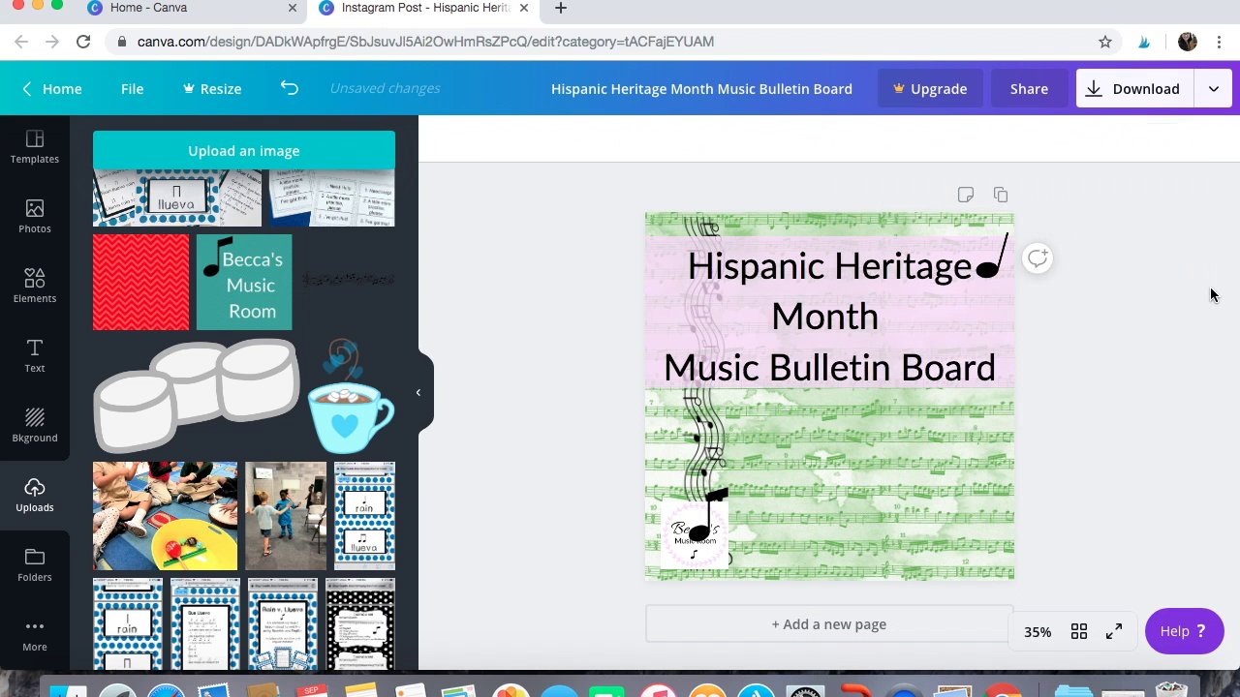
pyautogui.click(989, 263)
pyautogui.moveTo(990, 264); pyautogui.dragTo(991, 251)
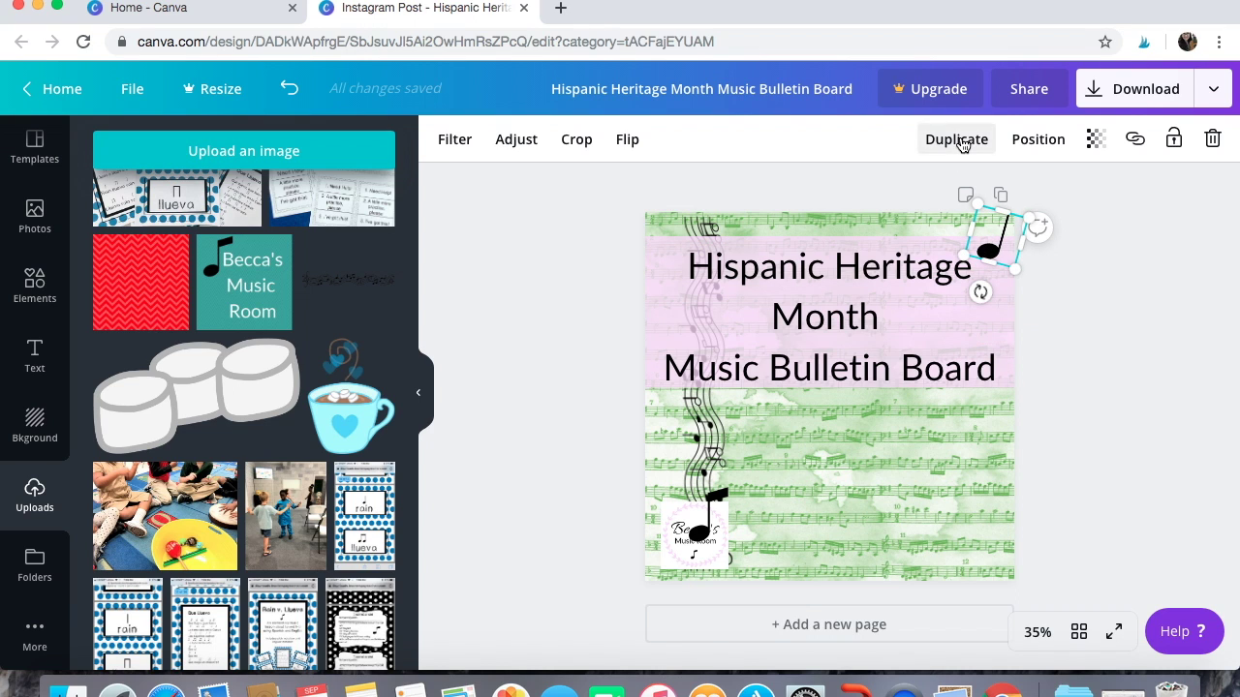
# - Place tilted small music notes at the top-left and beside the title
pyautogui.moveTo(980, 292)
pyautogui.mouseDown()
pyautogui.moveTo(1021, 299)
pyautogui.moveTo(1008, 300)
pyautogui.mouseUp()
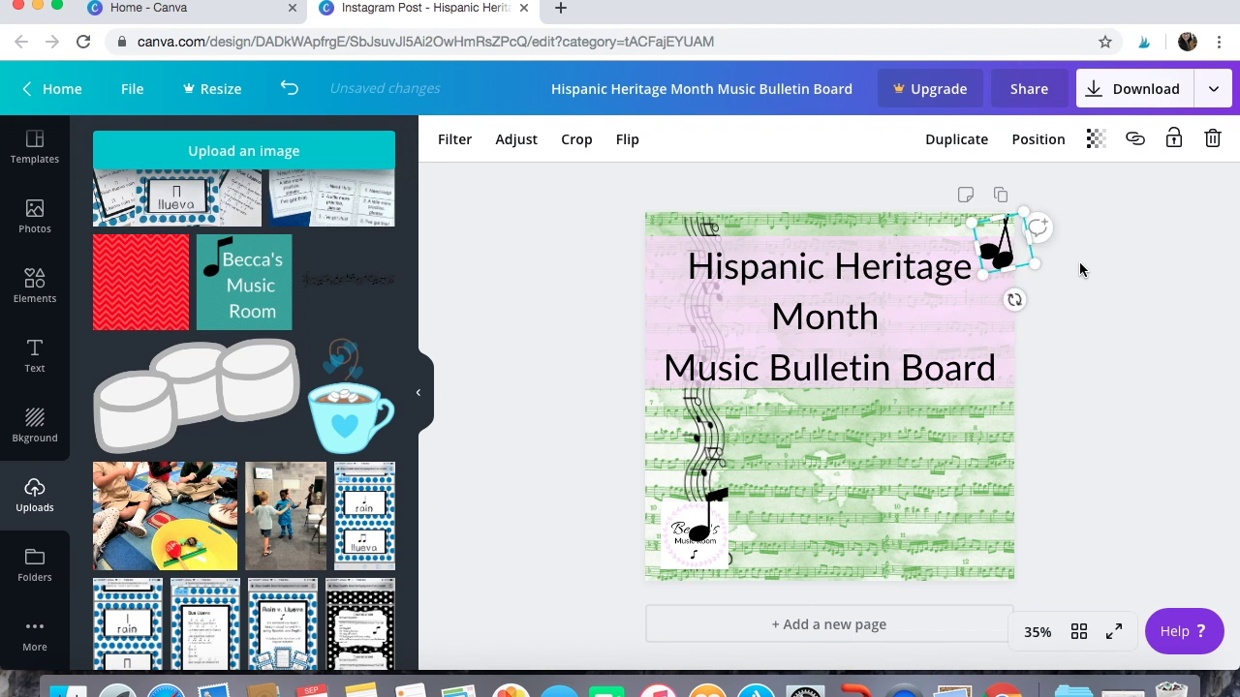
pyautogui.moveTo(990, 250); pyautogui.dragTo(676, 256)
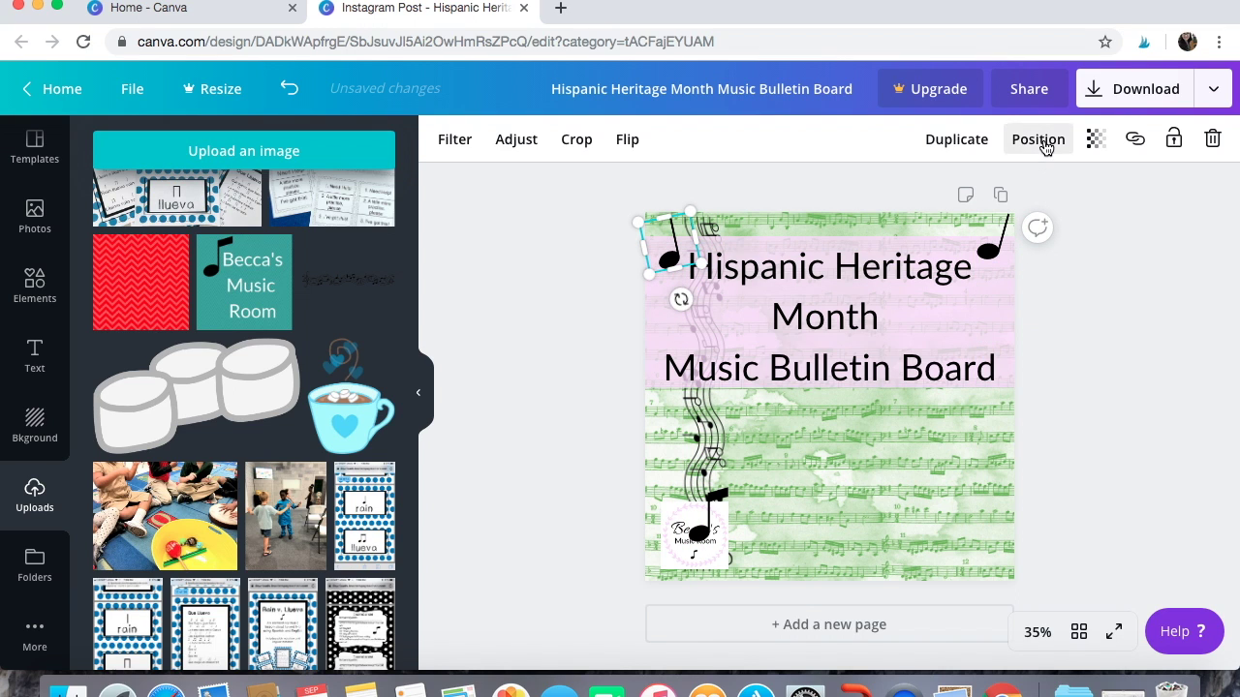
pyautogui.click(956, 139)
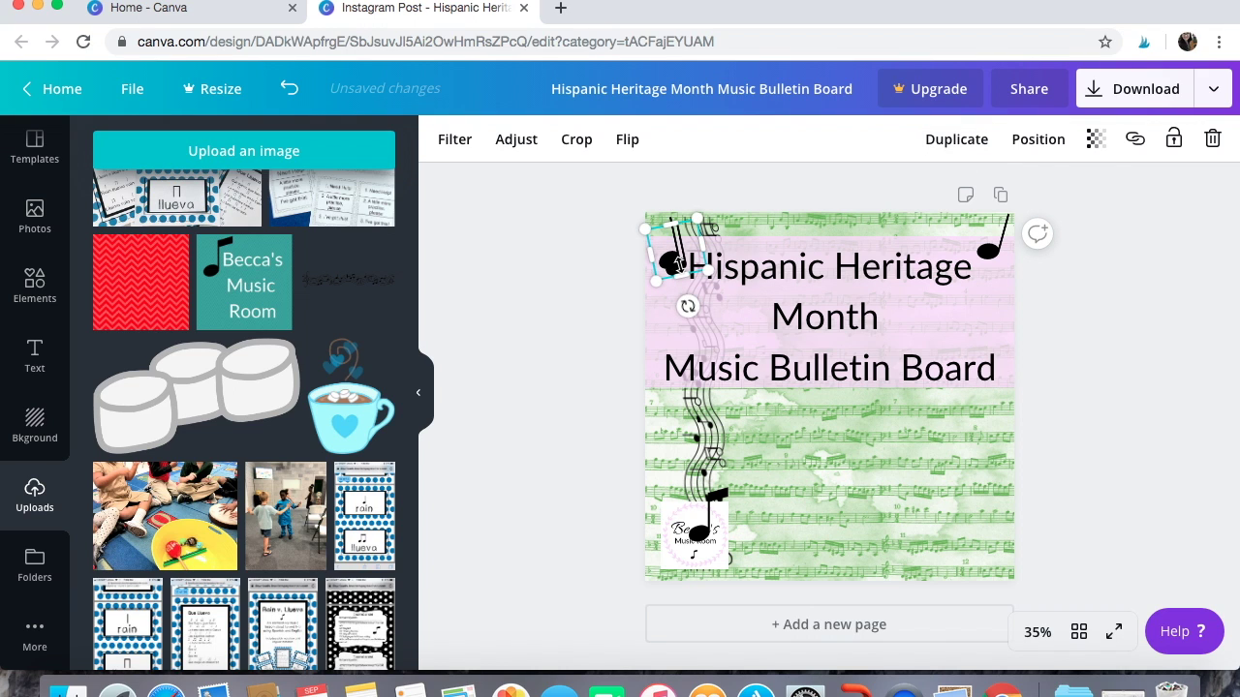
pyautogui.moveTo(675, 264); pyautogui.dragTo(798, 309)
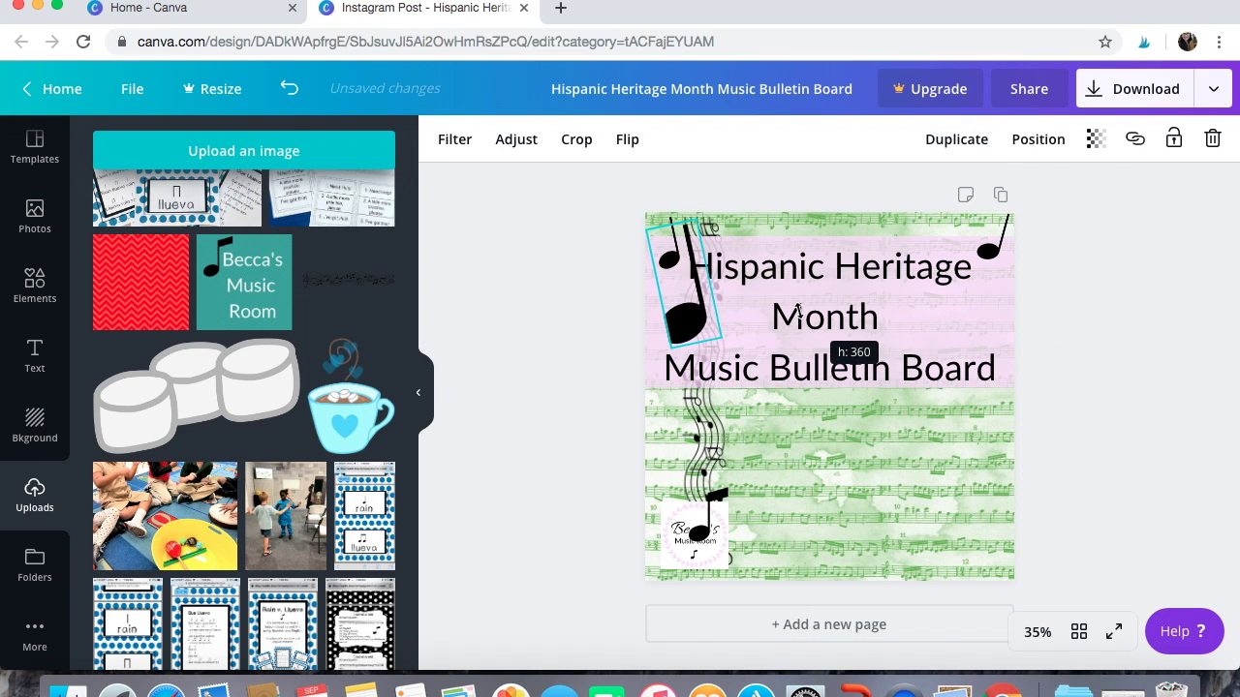
pyautogui.click(289, 88)
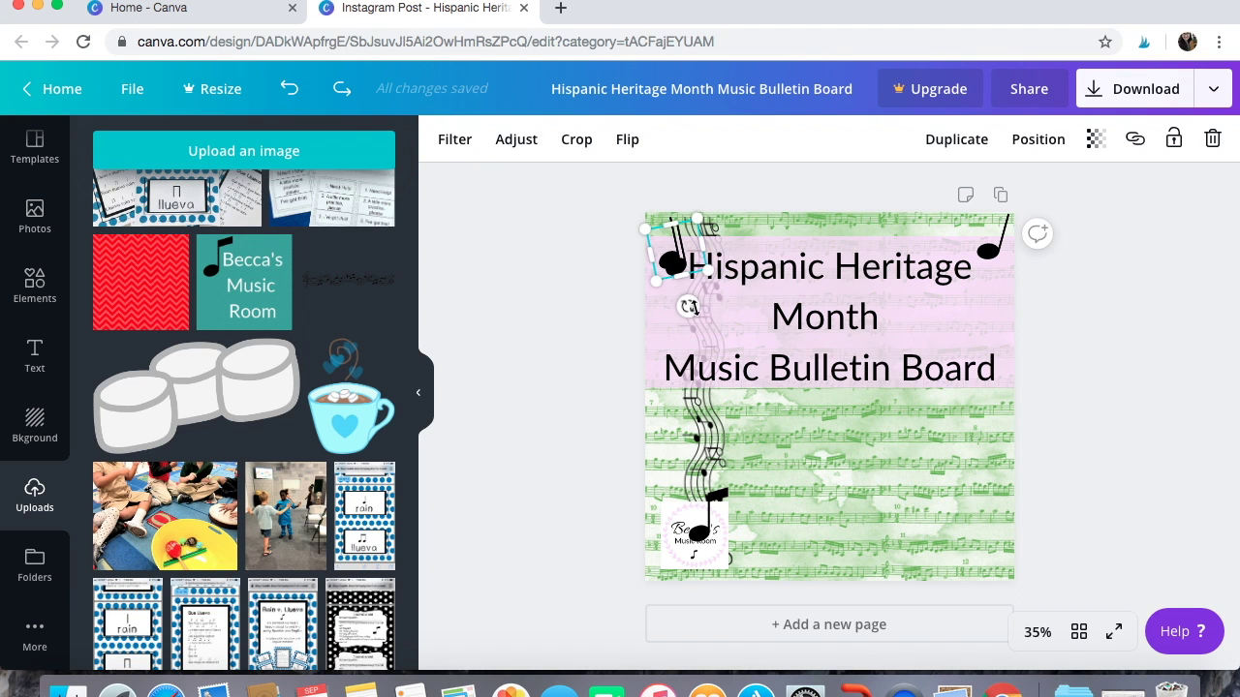
pyautogui.moveTo(658, 266)
pyautogui.mouseDown()
pyautogui.moveTo(690, 328)
pyautogui.moveTo(991, 325)
pyautogui.mouseUp()
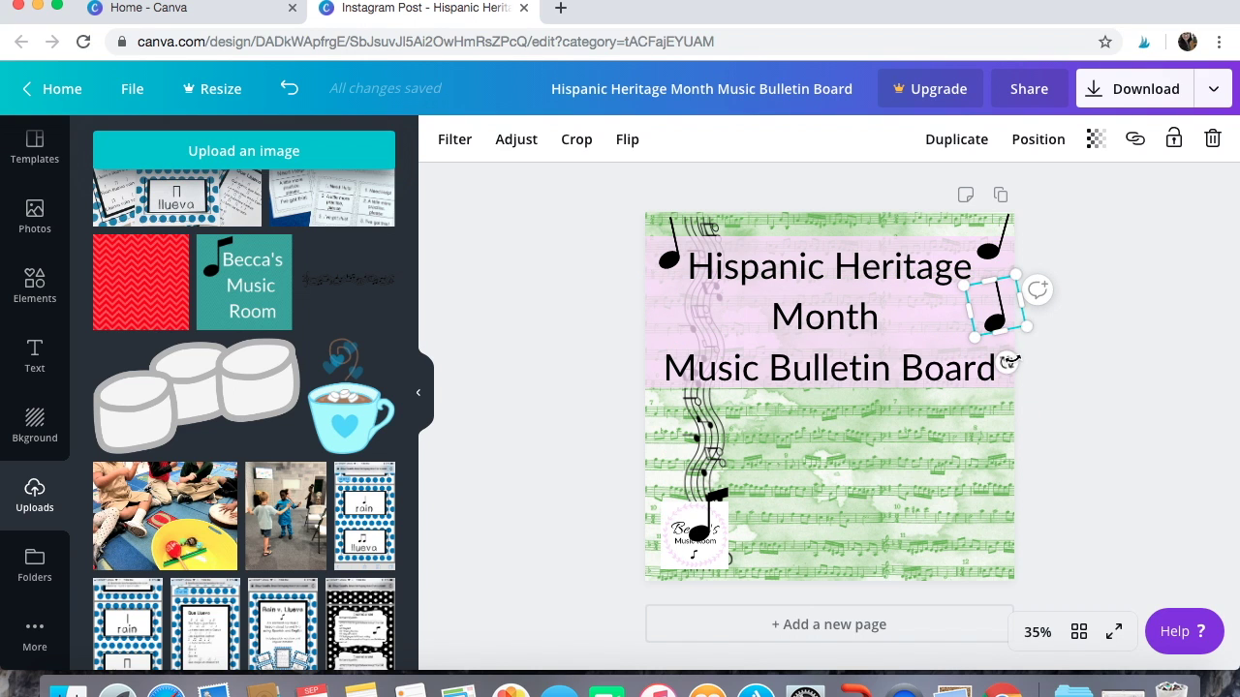
pyautogui.moveTo(1009, 361); pyautogui.dragTo(1063, 392)
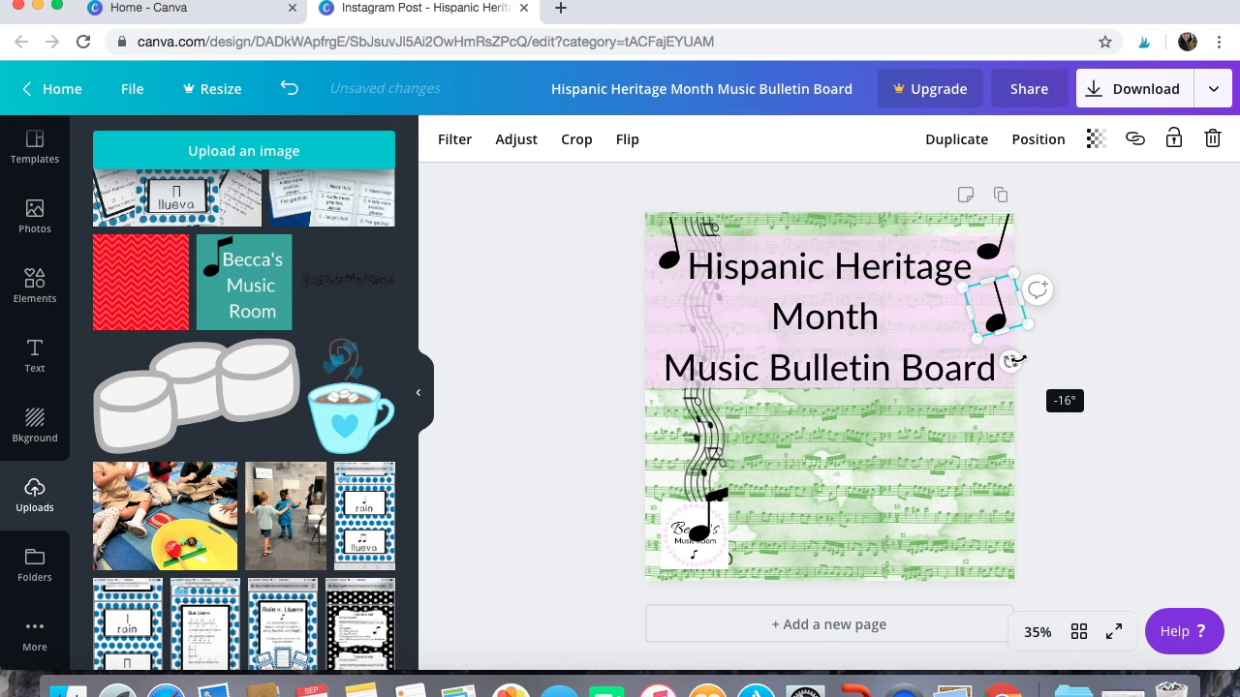
pyautogui.click(1064, 314)
pyautogui.moveTo(1001, 320); pyautogui.dragTo(1009, 327)
pyautogui.click(1079, 297)
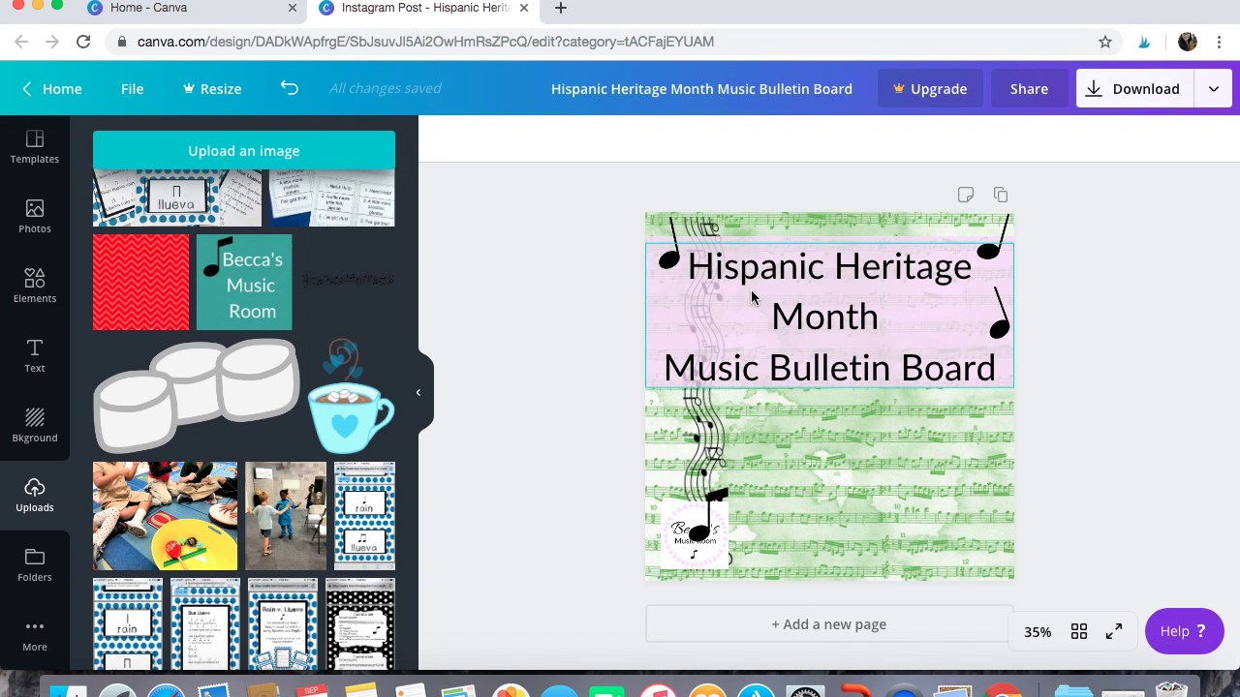
# - Duplicate the top-left note and place the tilted copy just below it
pyautogui.click(669, 261)
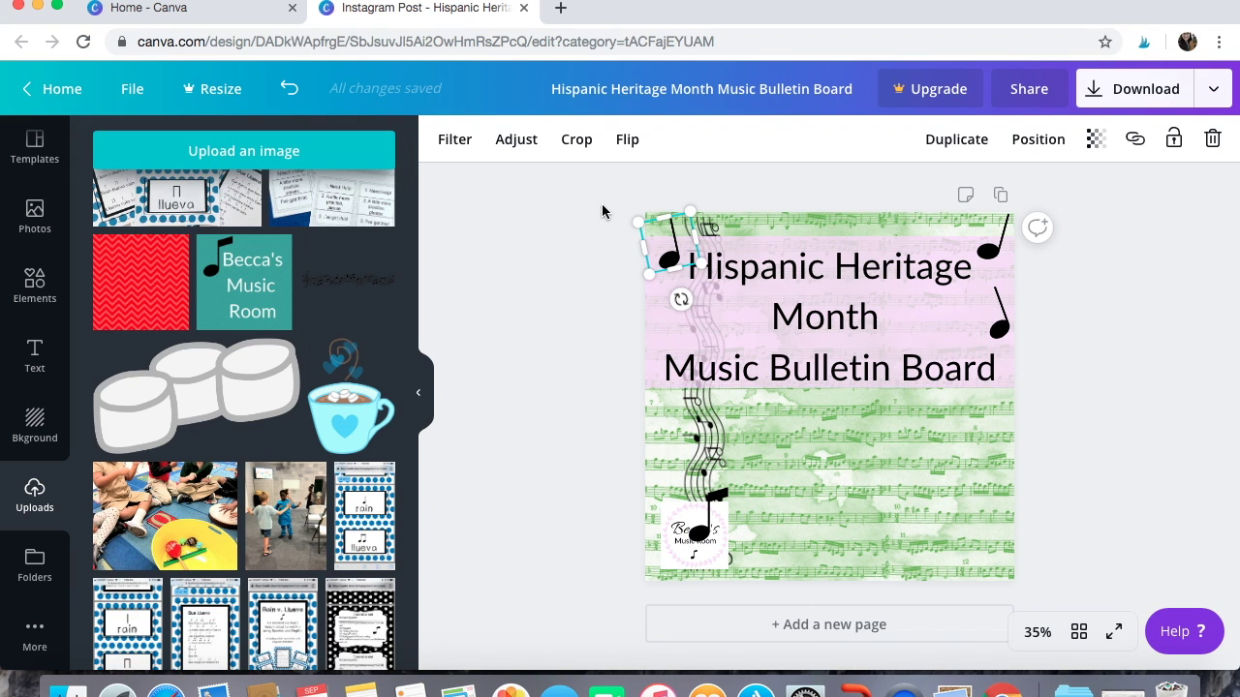
pyautogui.click(973, 152)
pyautogui.click(629, 288)
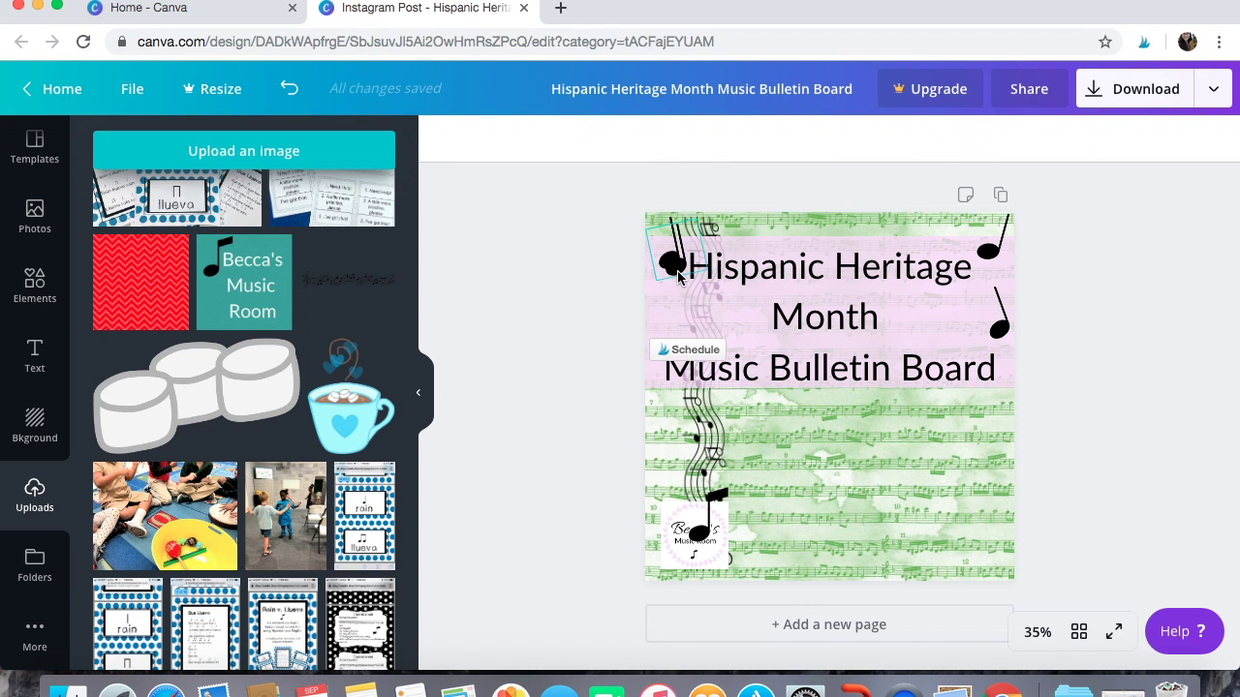
pyautogui.moveTo(678, 276)
pyautogui.mouseDown()
pyautogui.moveTo(683, 331)
pyautogui.moveTo(664, 361)
pyautogui.mouseUp()
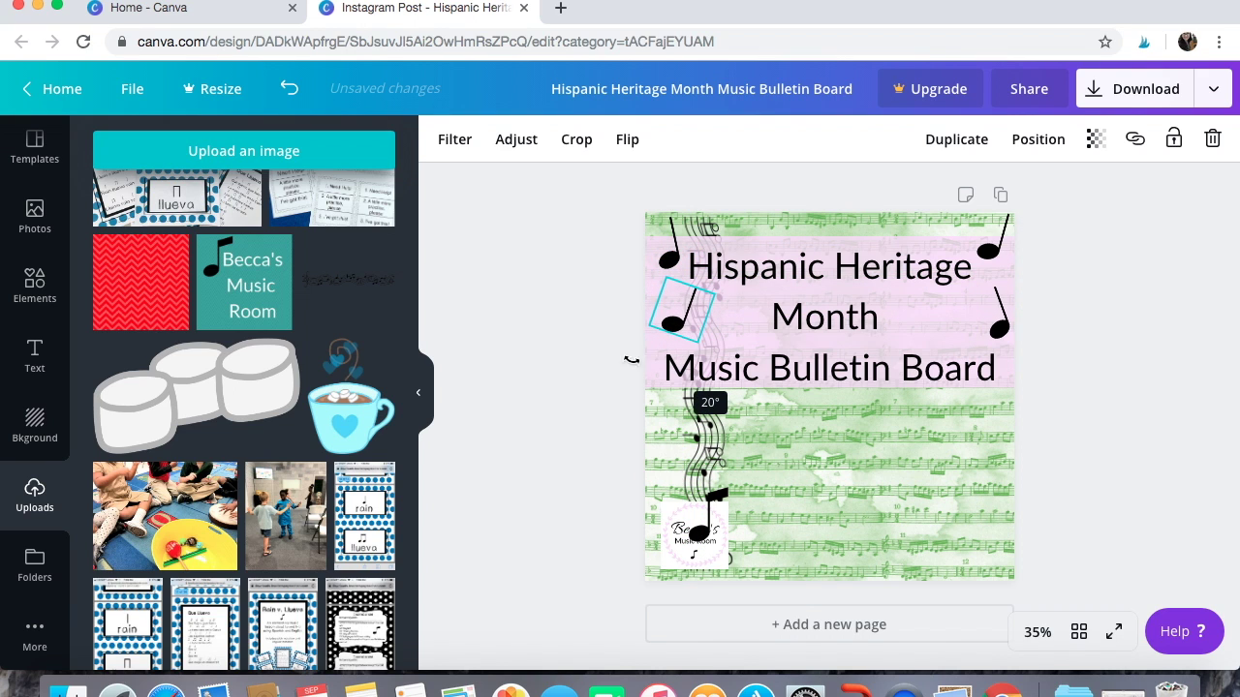
pyautogui.moveTo(678, 328); pyautogui.dragTo(657, 342)
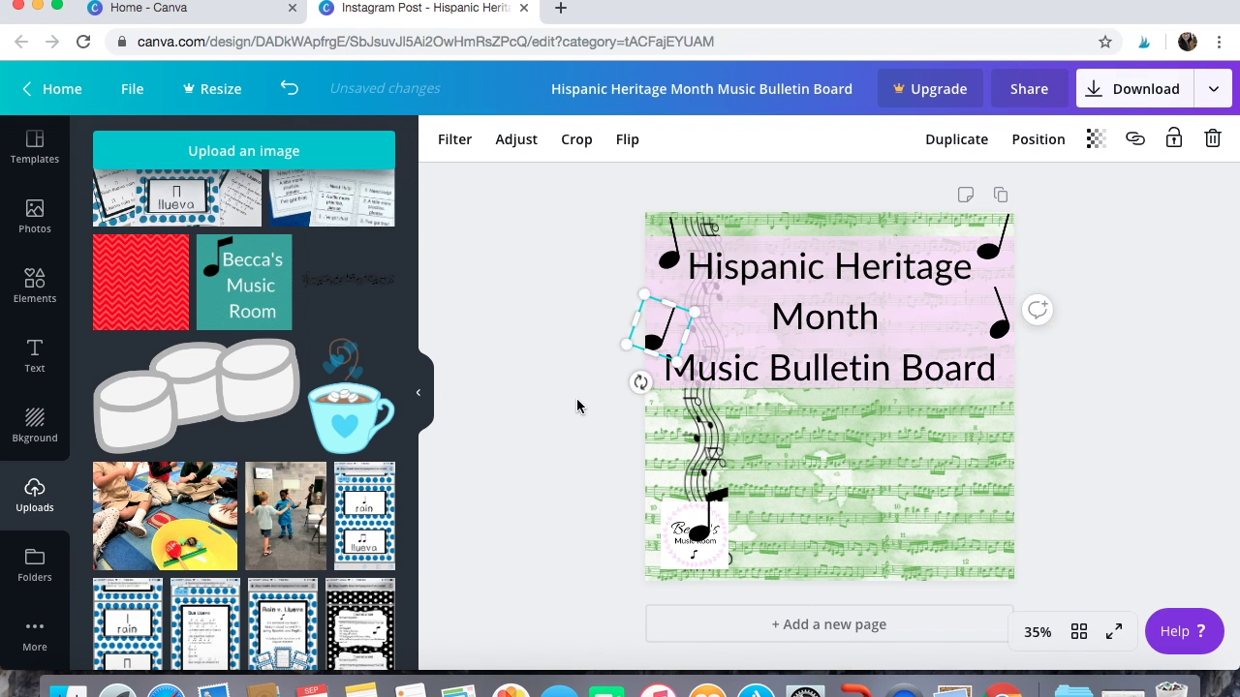
pyautogui.click(576, 398)
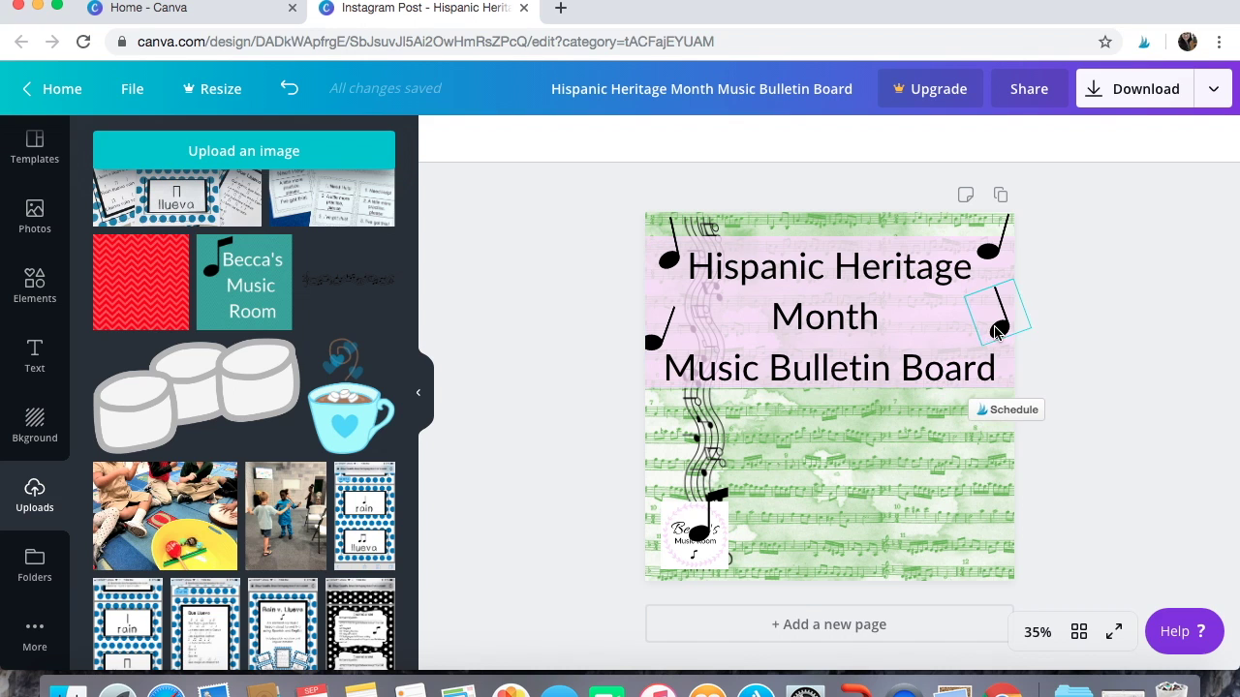
# - Nudge the right-hand note up and delete the large note covering the logo
pyautogui.moveTo(998, 329); pyautogui.dragTo(997, 320)
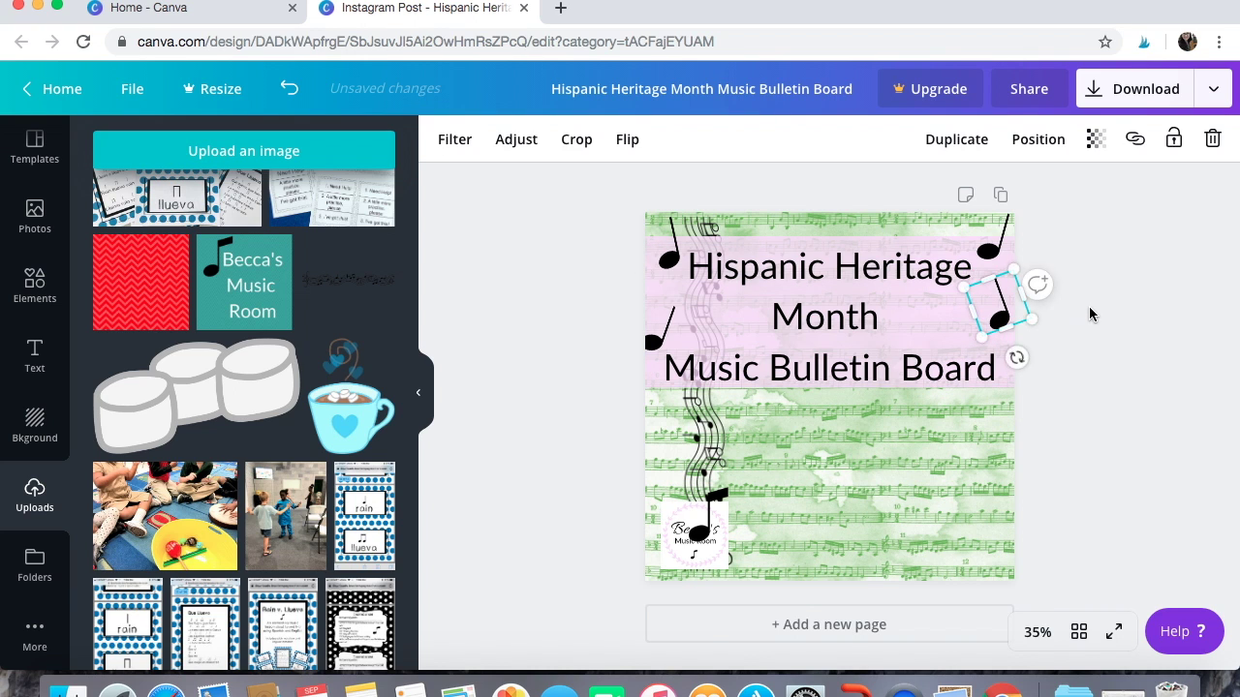
pyautogui.click(1089, 306)
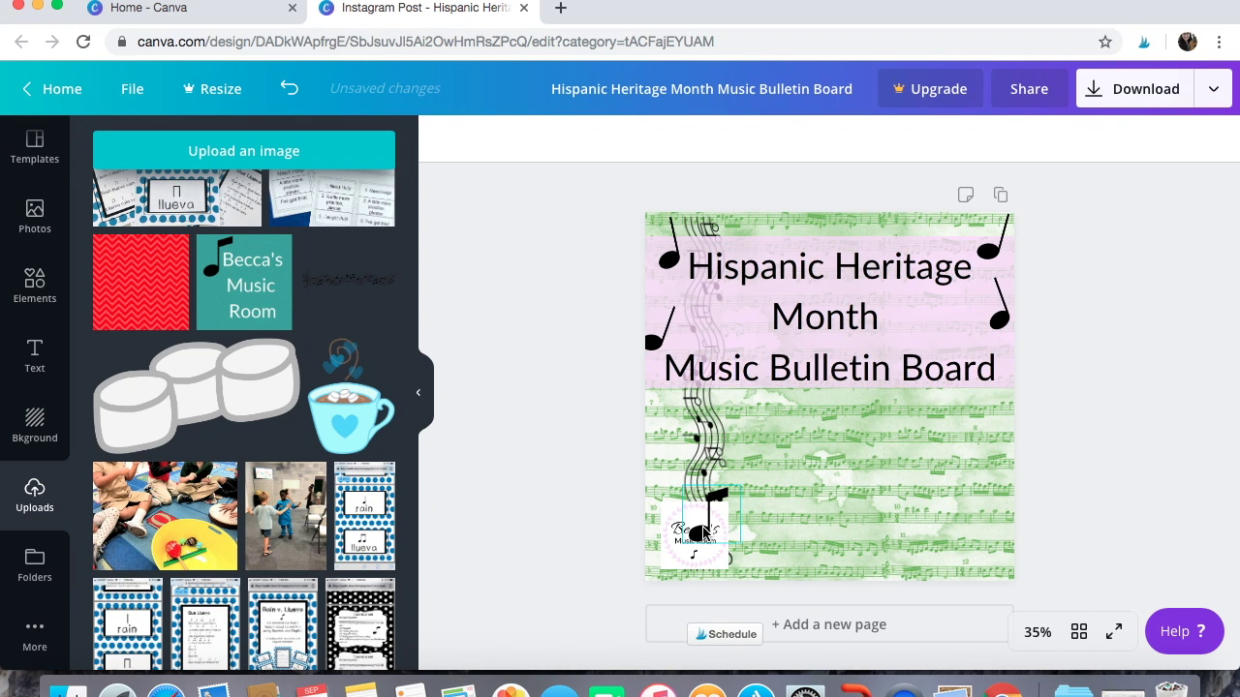
pyautogui.click(699, 523)
pyautogui.press('Delete')
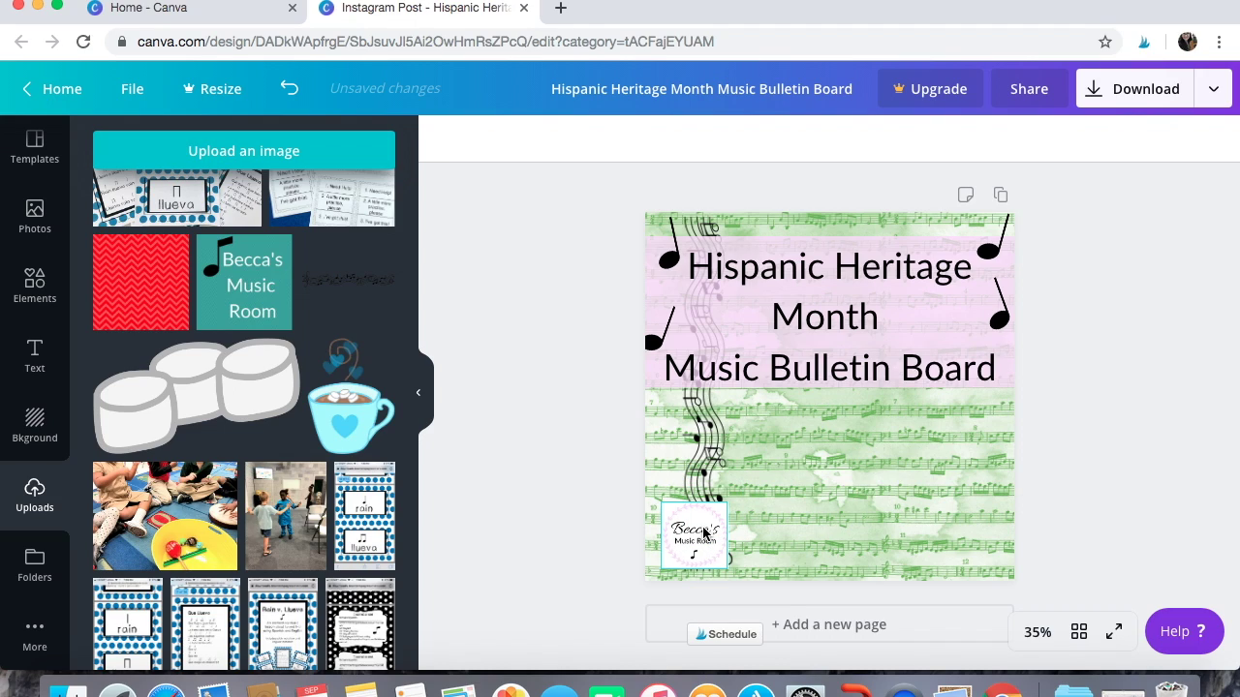
# - Add the Salsa, Can you guess and There are different types slide images from Uploads
pyautogui.scroll(-10, 250, 236)
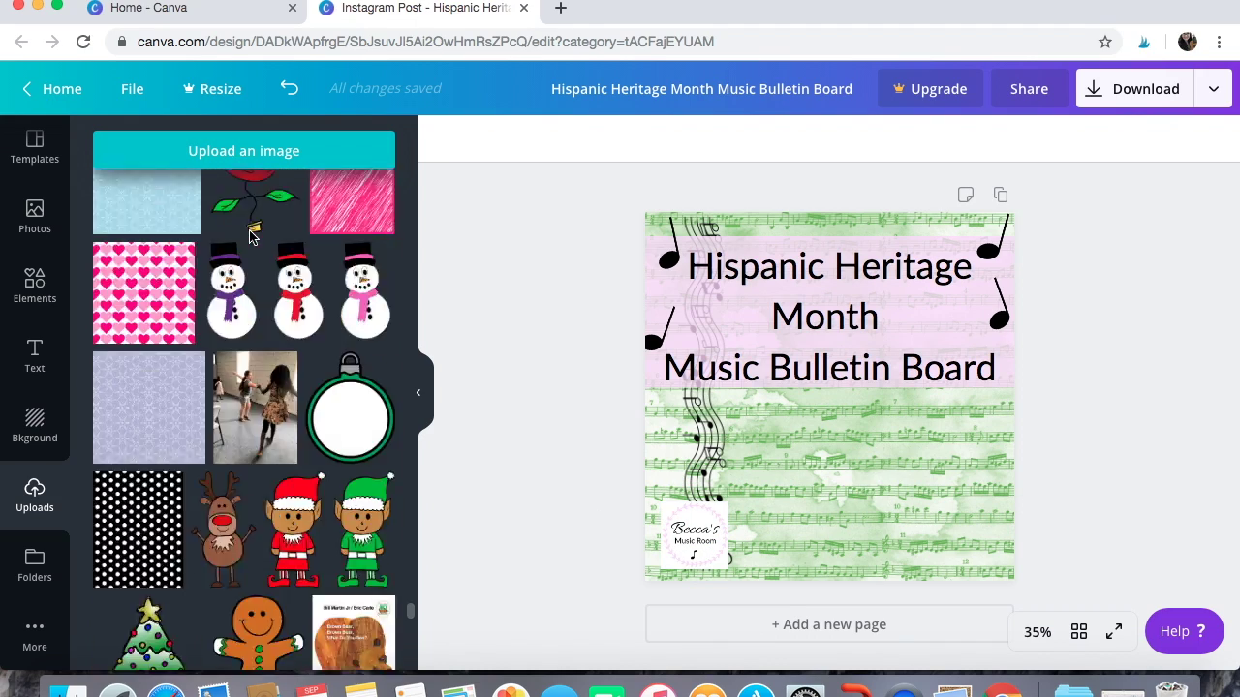
pyautogui.scroll(5, 249, 237)
pyautogui.scroll(5, 250, 236)
pyautogui.scroll(5, 250, 237)
pyautogui.scroll(5, 250, 236)
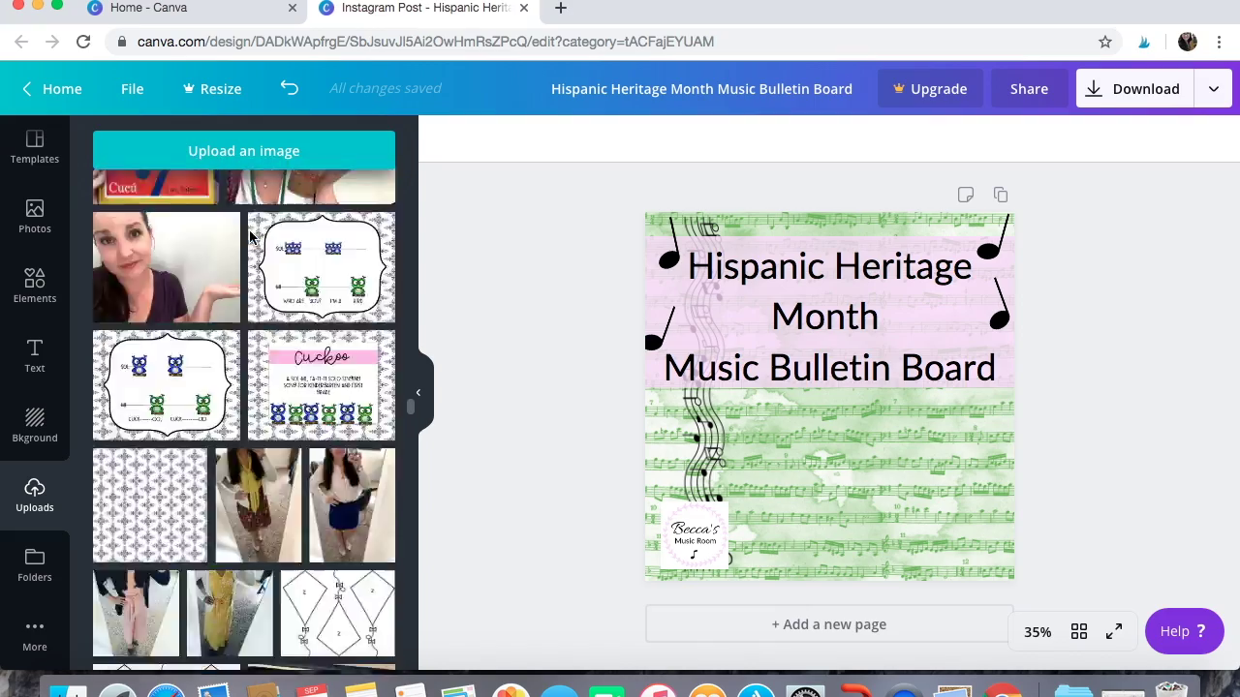
pyautogui.scroll(5, 250, 237)
pyautogui.scroll(5, 250, 236)
pyautogui.scroll(5, 250, 236)
pyautogui.scroll(5, 250, 236)
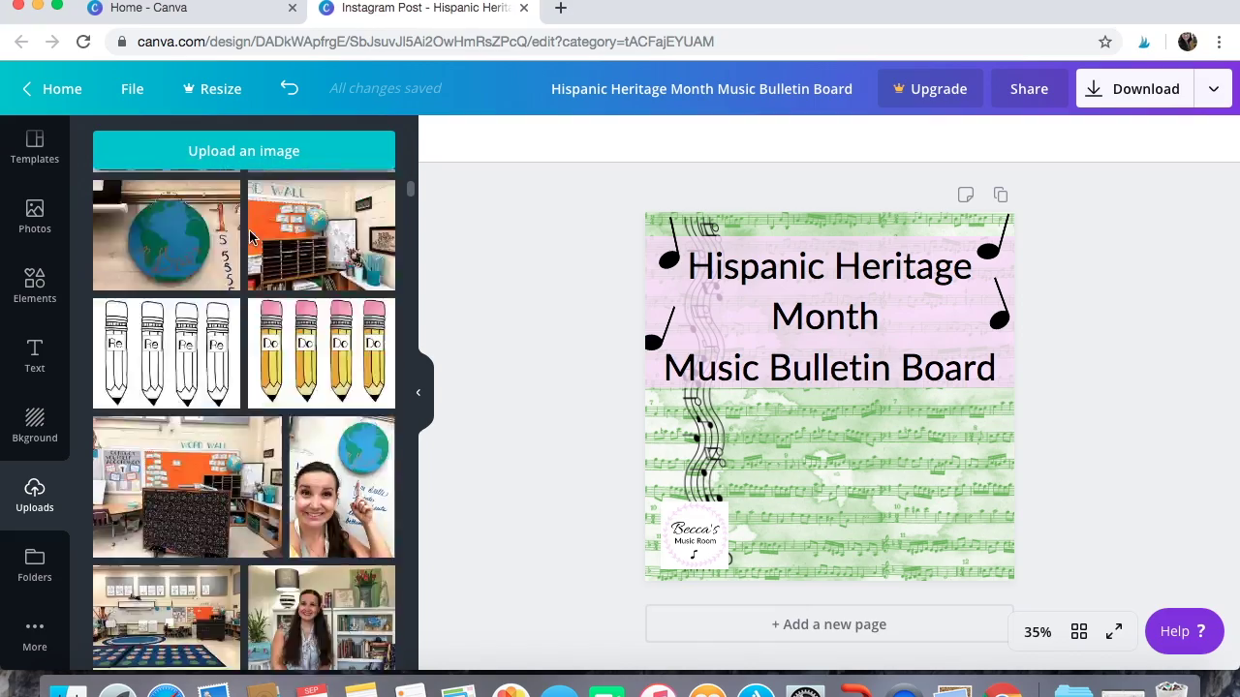
pyautogui.scroll(5, 249, 229)
pyautogui.click(324, 244)
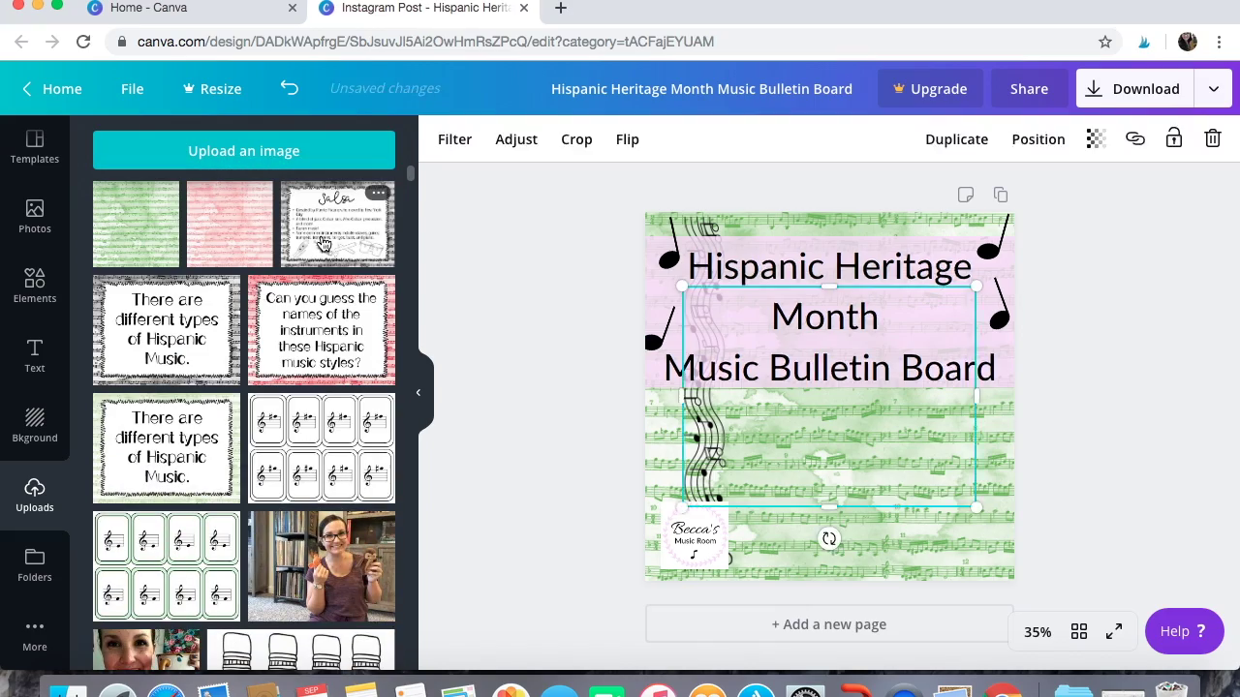
pyautogui.click(165, 329)
pyautogui.click(322, 329)
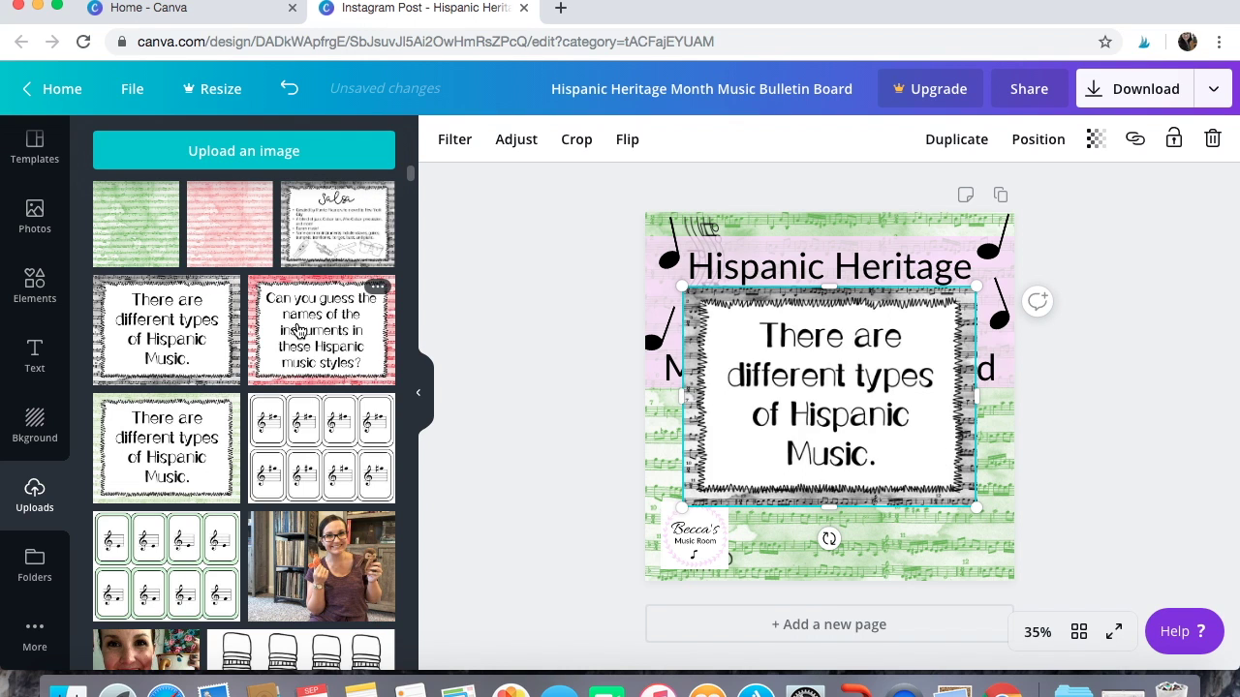
pyautogui.click(189, 462)
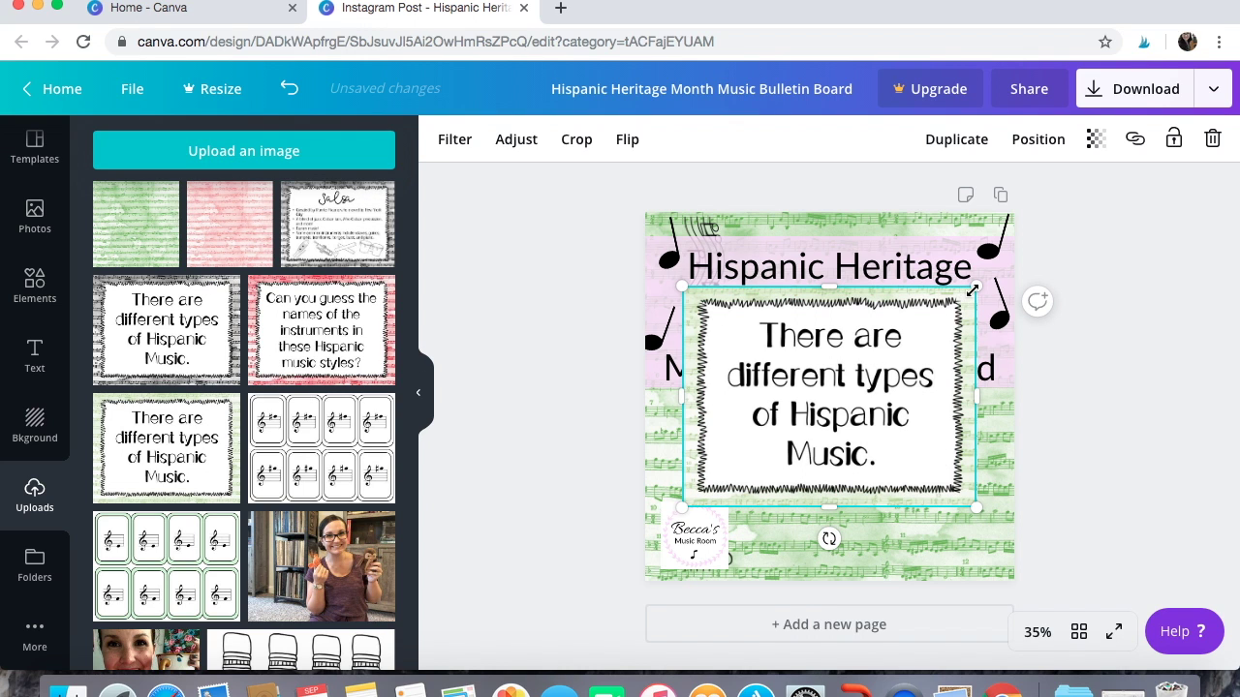
# - Shrink the There are different types, Can you guess and Salsa cards by their corners
pyautogui.moveTo(972, 289); pyautogui.dragTo(843, 416)
pyautogui.click(923, 355)
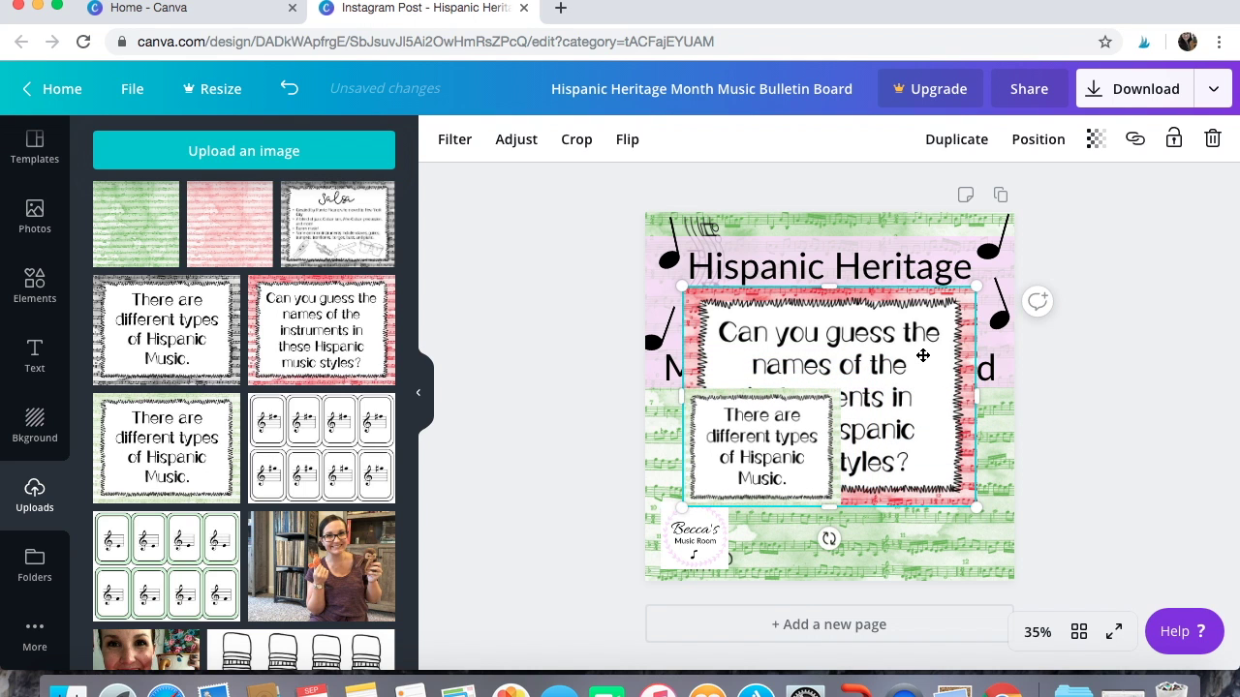
pyautogui.moveTo(973, 290); pyautogui.dragTo(850, 401)
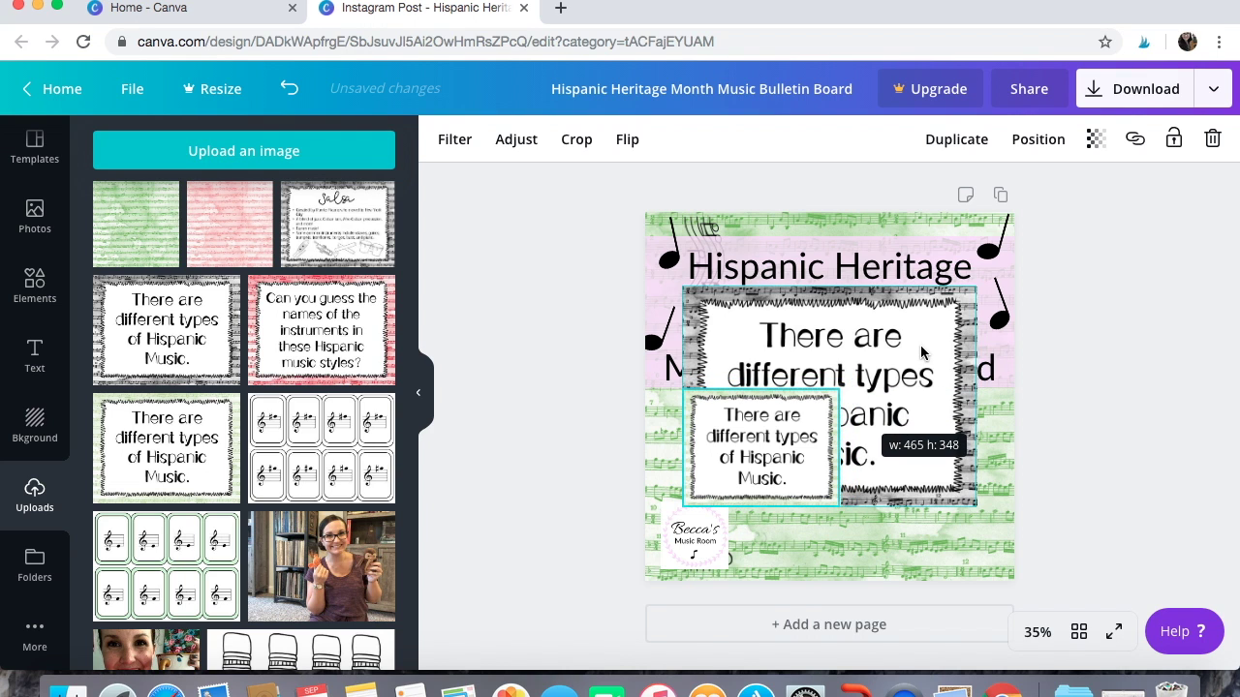
pyautogui.click(973, 293)
pyautogui.moveTo(926, 330); pyautogui.dragTo(850, 398)
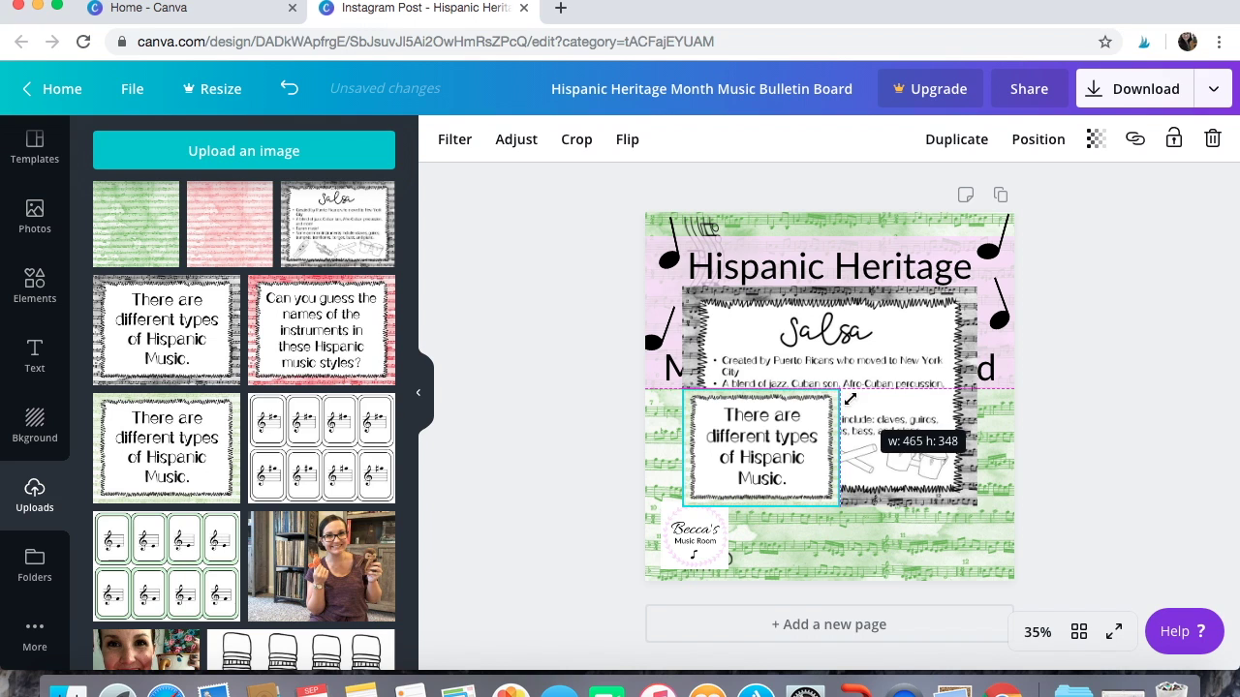
pyautogui.click(919, 352)
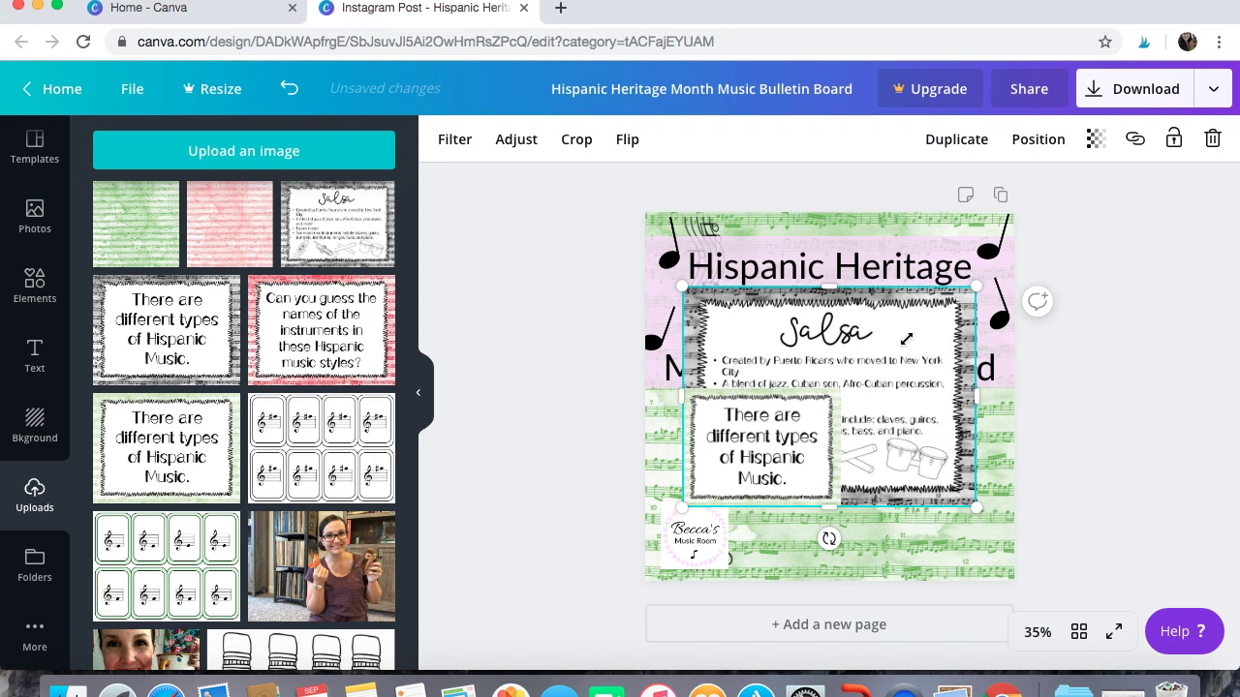
pyautogui.moveTo(906, 338)
pyautogui.mouseDown()
pyautogui.moveTo(847, 393)
pyautogui.moveTo(821, 490)
pyautogui.mouseUp()
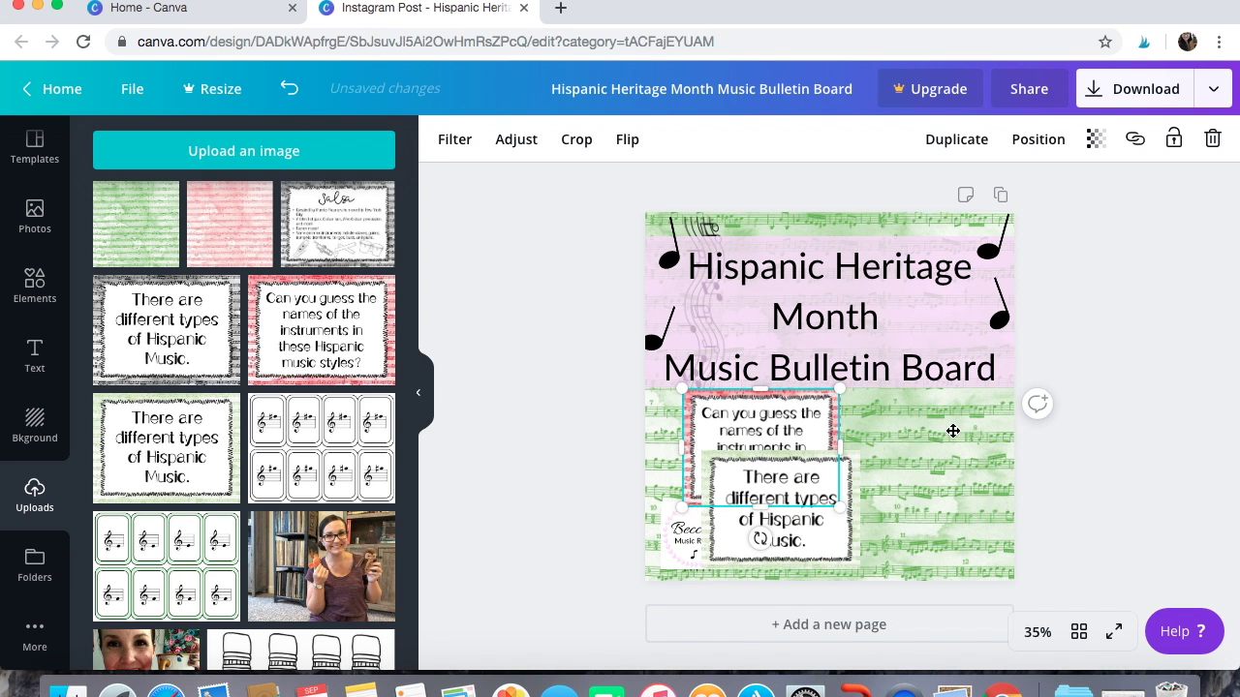
# - Move Can you guess lower right, delete the duplicate There are card, shift the other left
pyautogui.moveTo(805, 424); pyautogui.dragTo(979, 496)
pyautogui.click(791, 415)
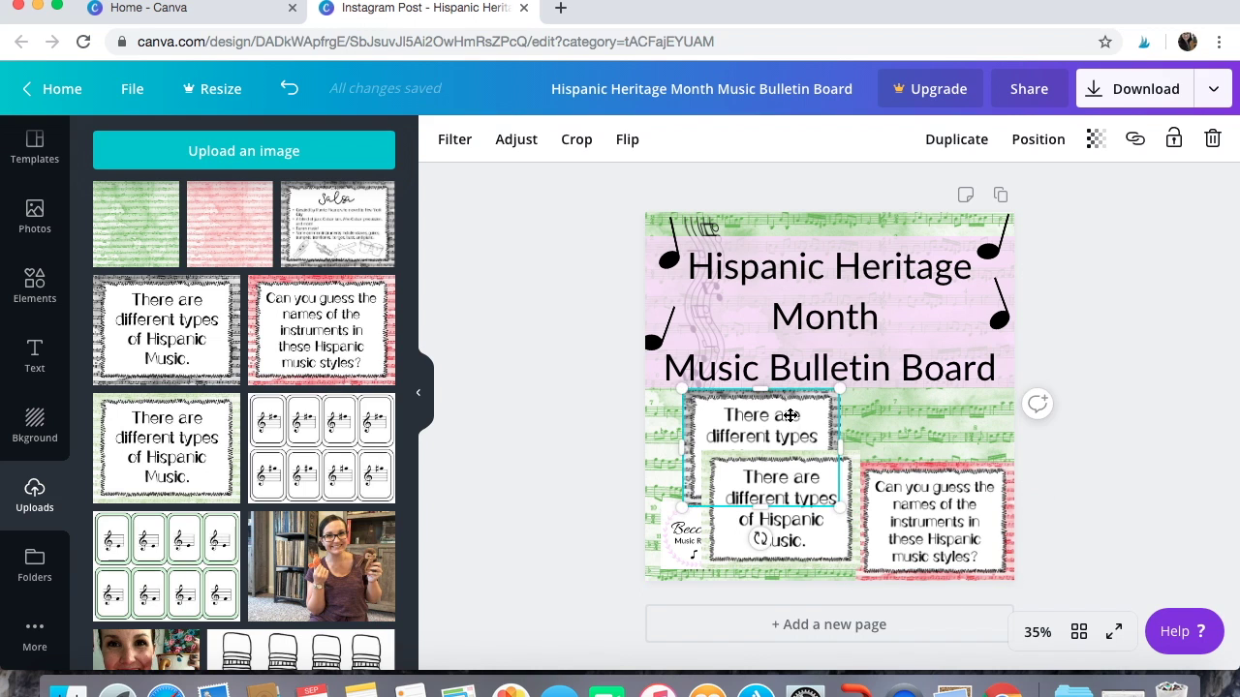
pyautogui.moveTo(848, 423); pyautogui.dragTo(878, 421)
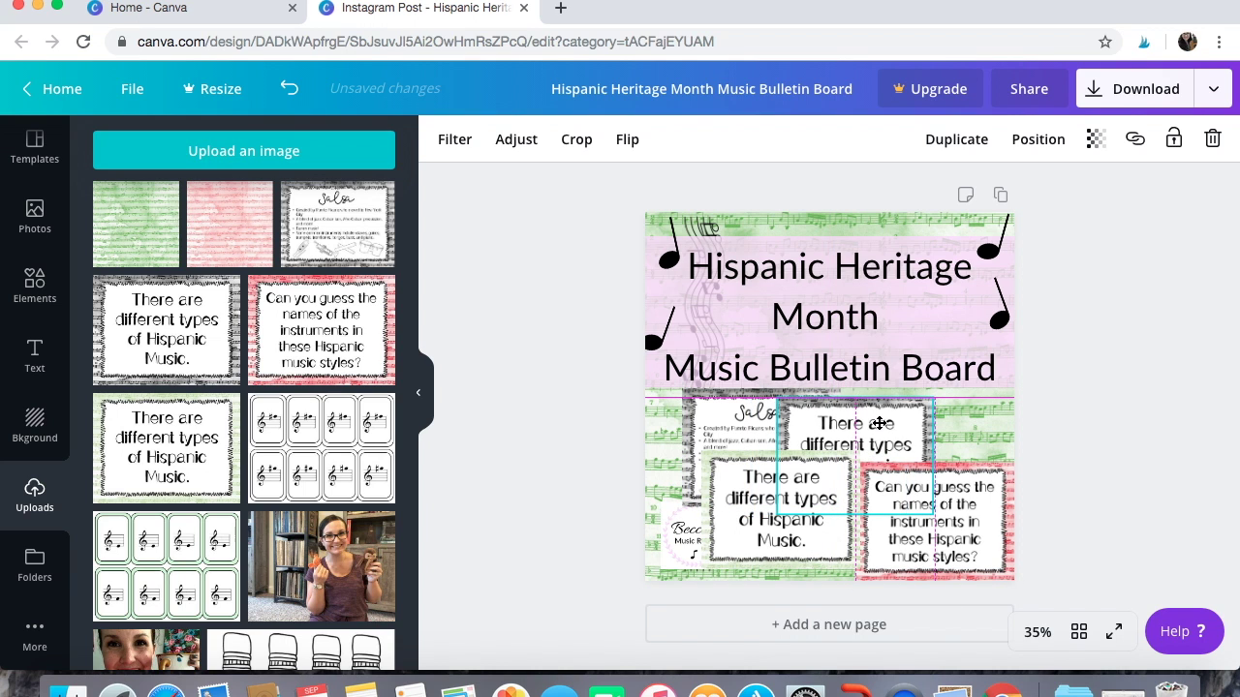
pyautogui.press('Delete')
pyautogui.click(810, 488)
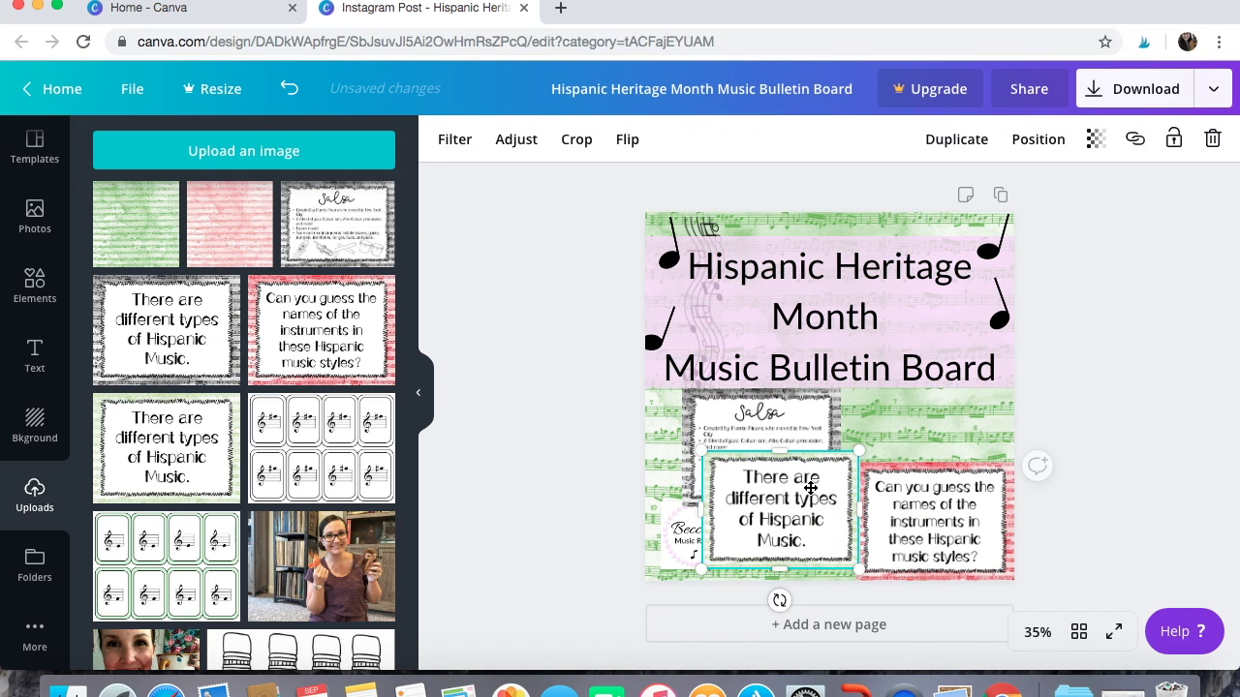
pyautogui.moveTo(768, 484); pyautogui.dragTo(733, 427)
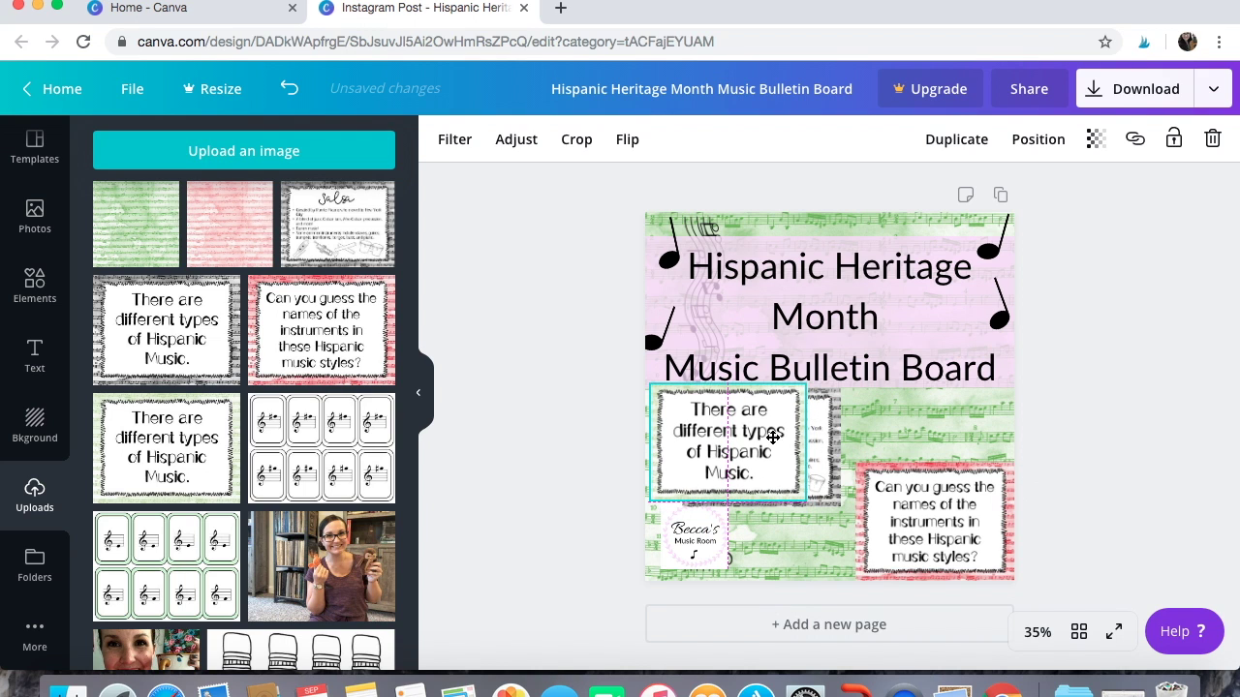
# - Tilt the Can you guess card to -14° and the bottom-centre Salsa card about 10°
pyautogui.click(918, 506)
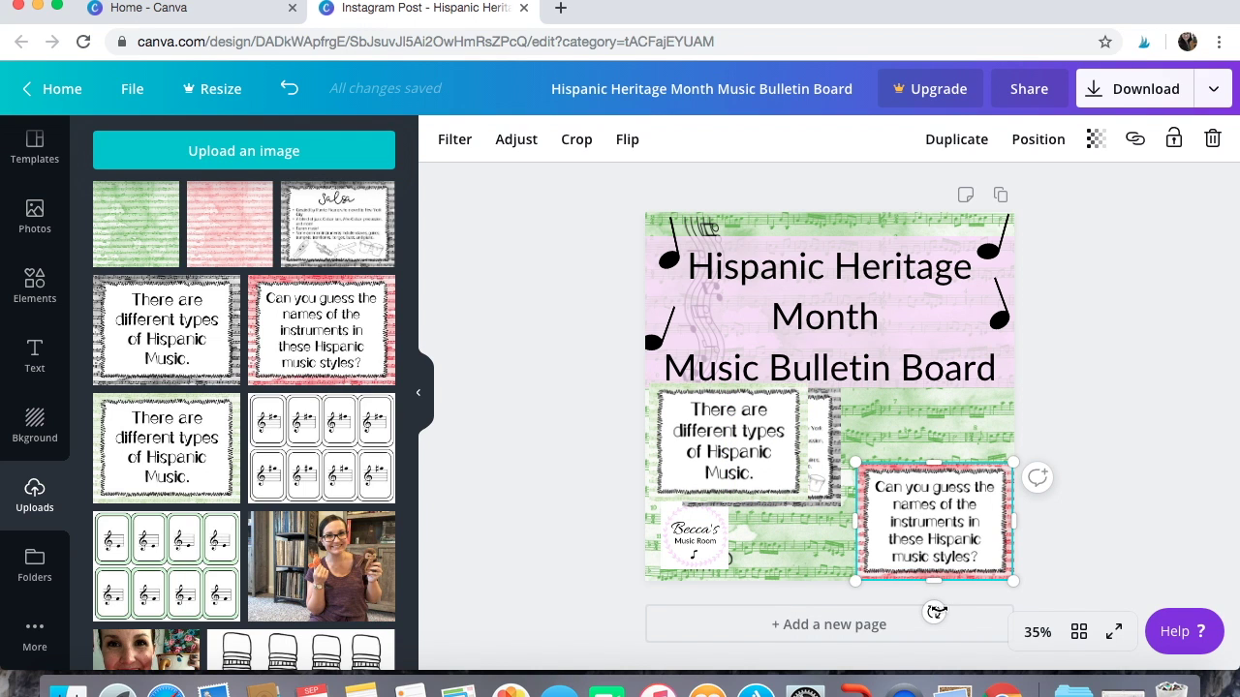
pyautogui.moveTo(934, 611); pyautogui.dragTo(957, 616)
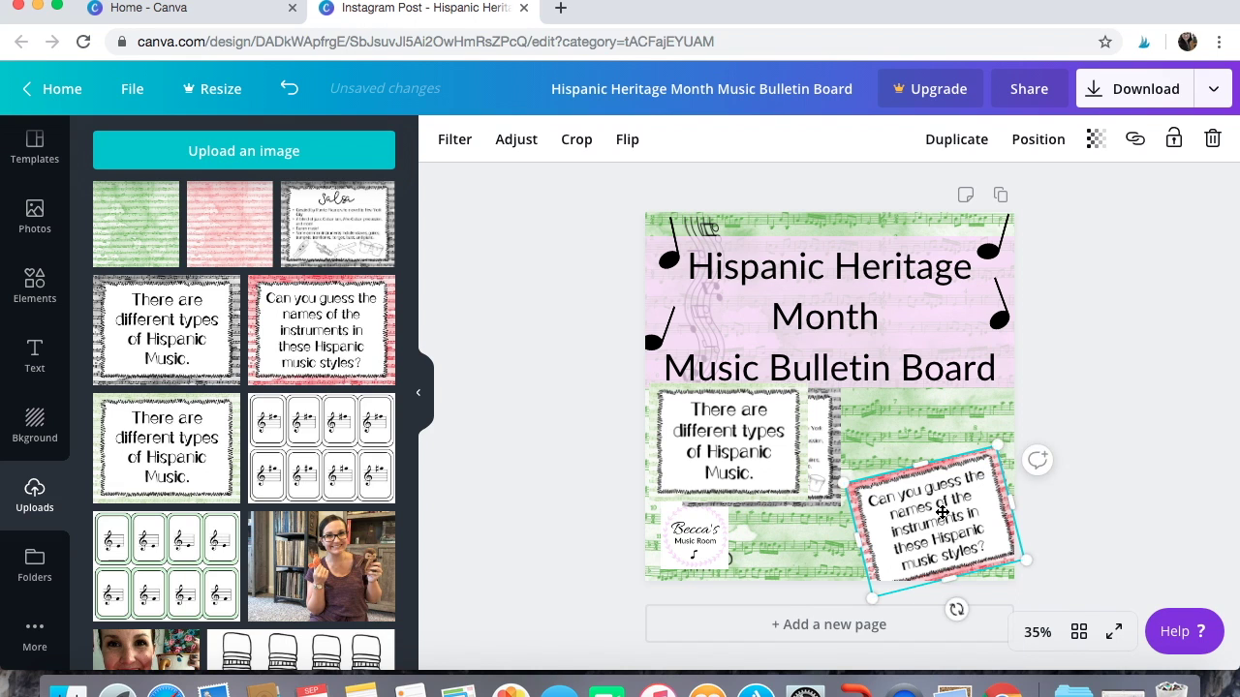
pyautogui.moveTo(946, 475); pyautogui.dragTo(963, 439)
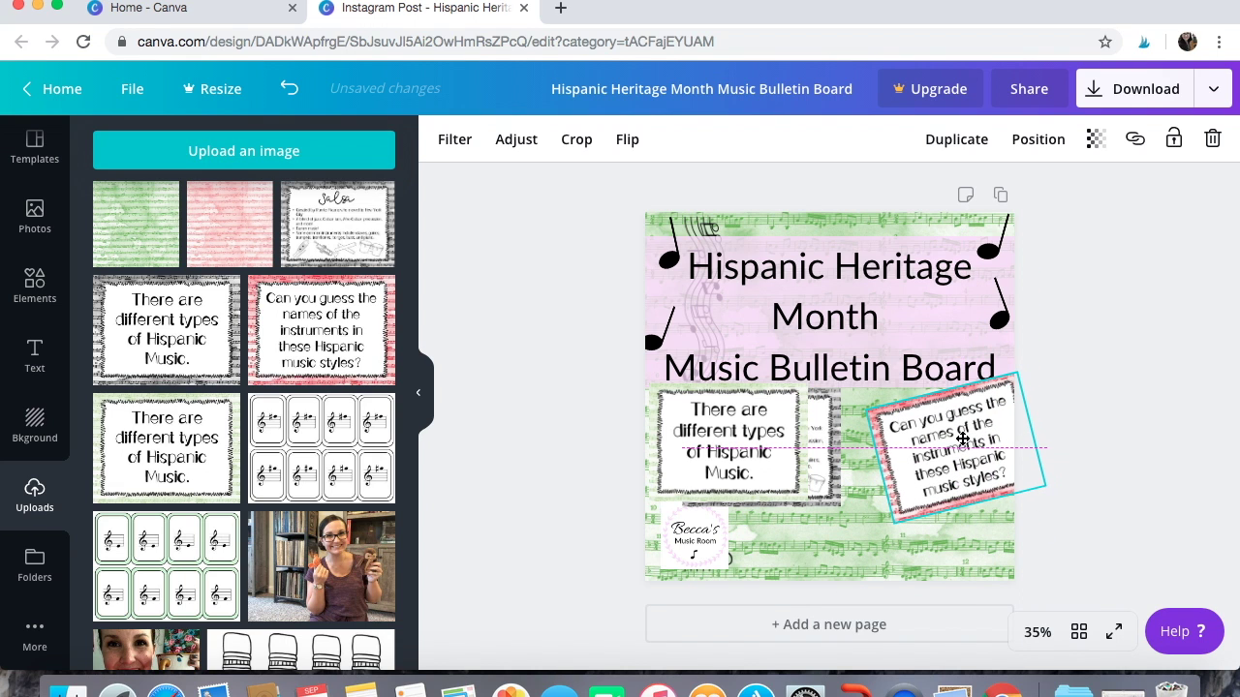
pyautogui.moveTo(829, 445)
pyautogui.mouseDown()
pyautogui.moveTo(899, 548)
pyautogui.moveTo(923, 529)
pyautogui.mouseUp()
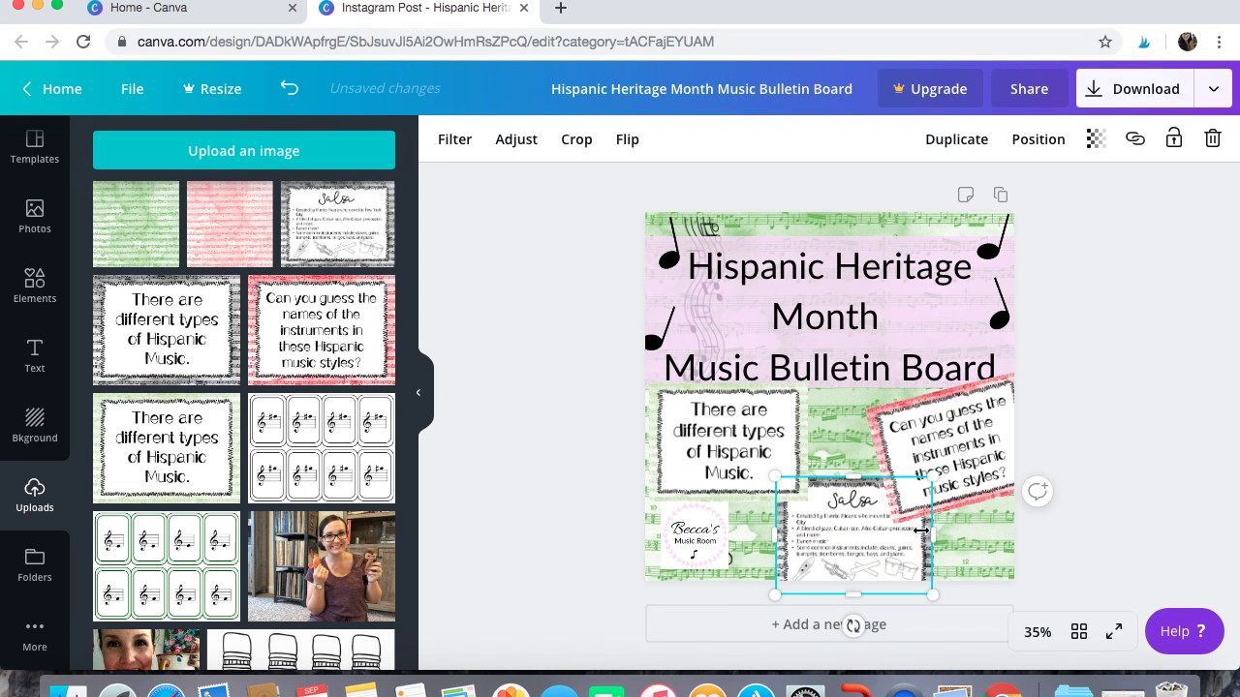
pyautogui.moveTo(857, 623); pyautogui.dragTo(838, 625)
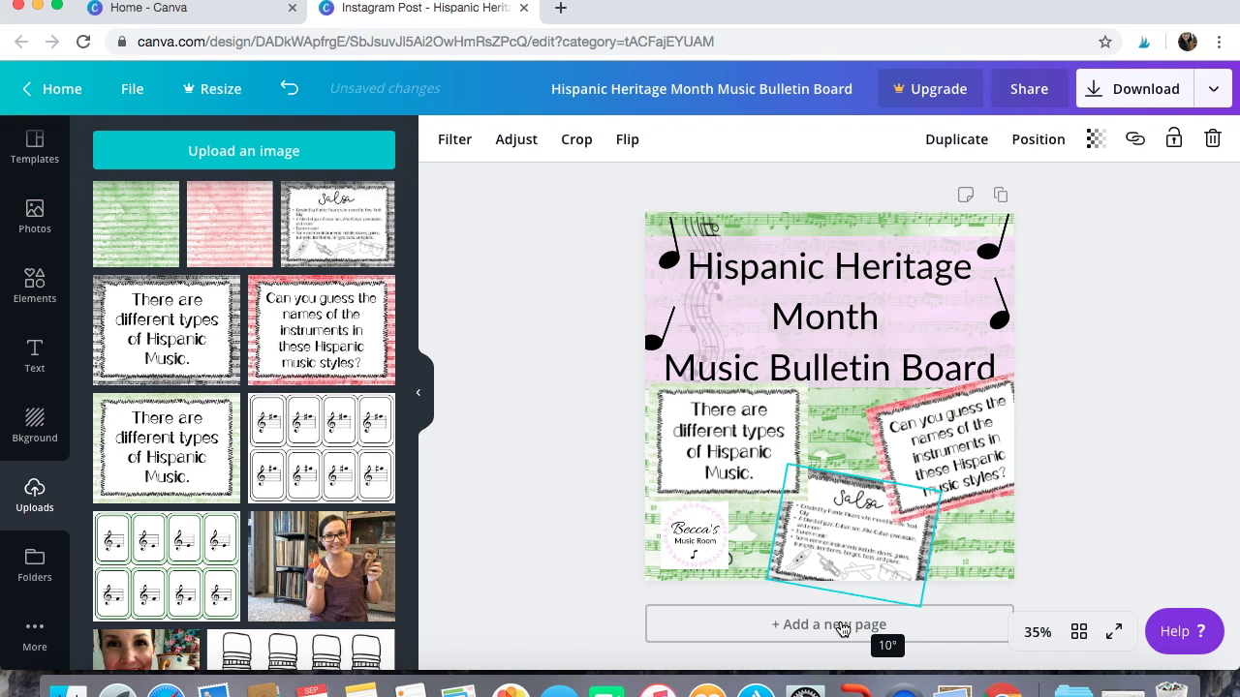
# - Tilt the There are different types card and fine-tune its position and size
pyautogui.click(771, 472)
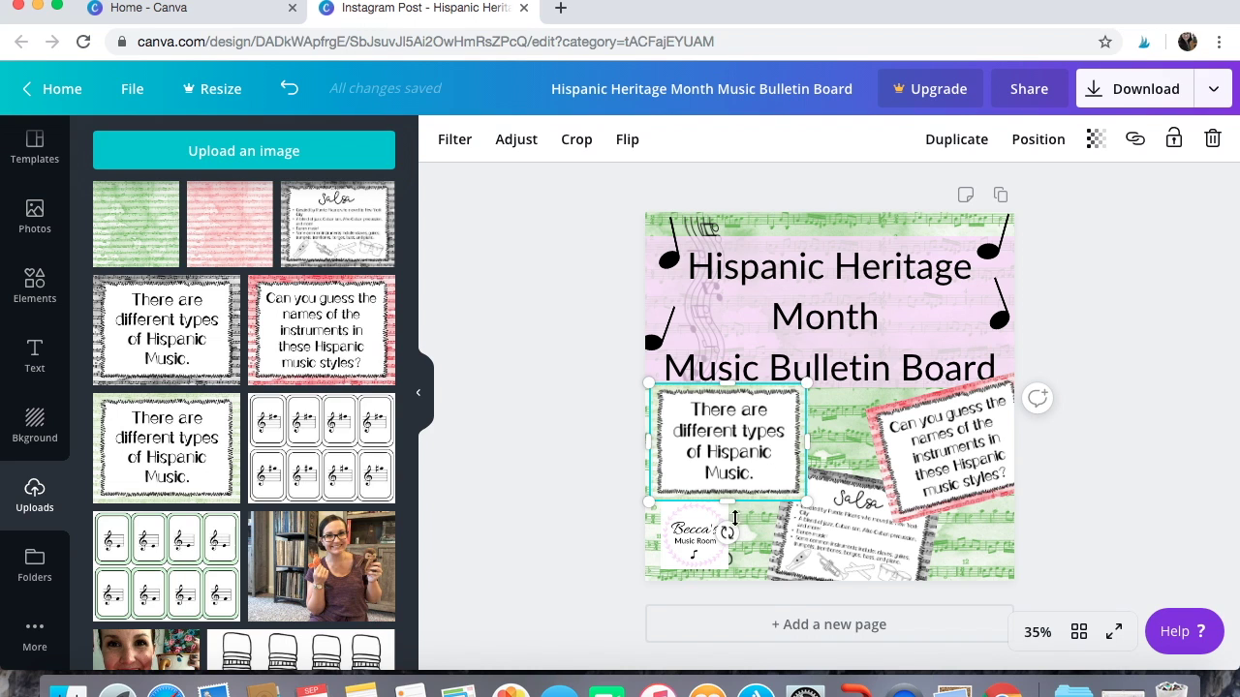
pyautogui.moveTo(731, 532); pyautogui.dragTo(717, 539)
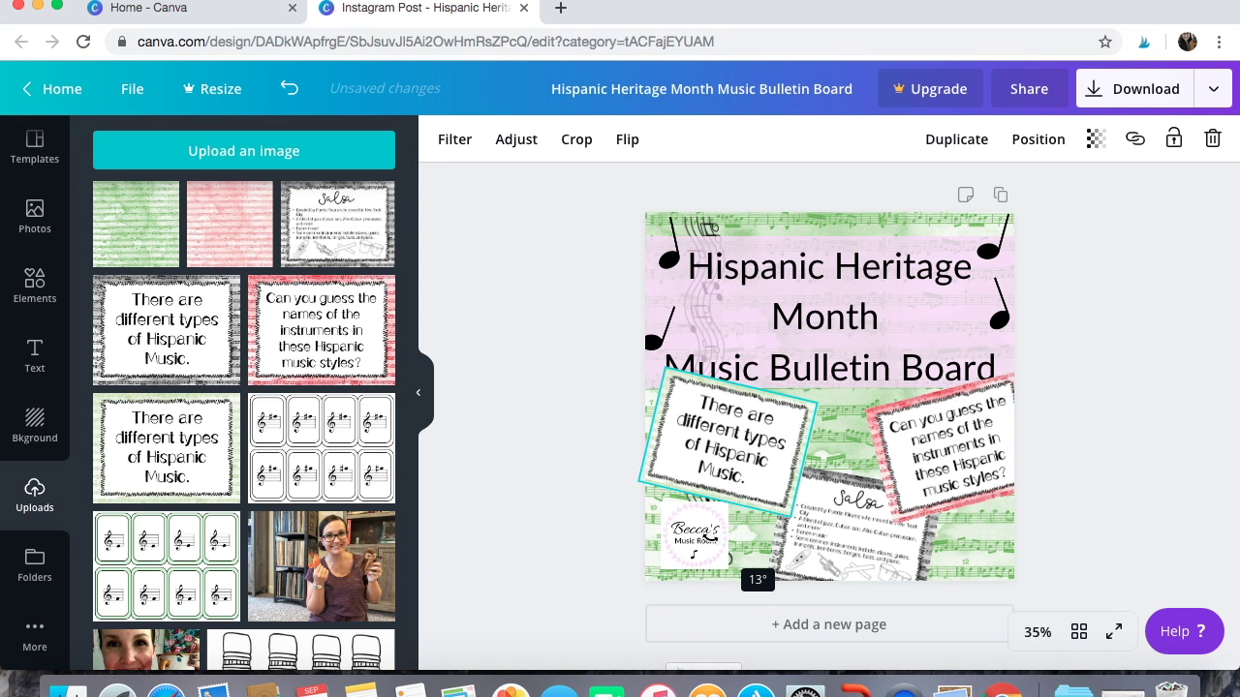
pyautogui.moveTo(715, 422); pyautogui.dragTo(772, 427)
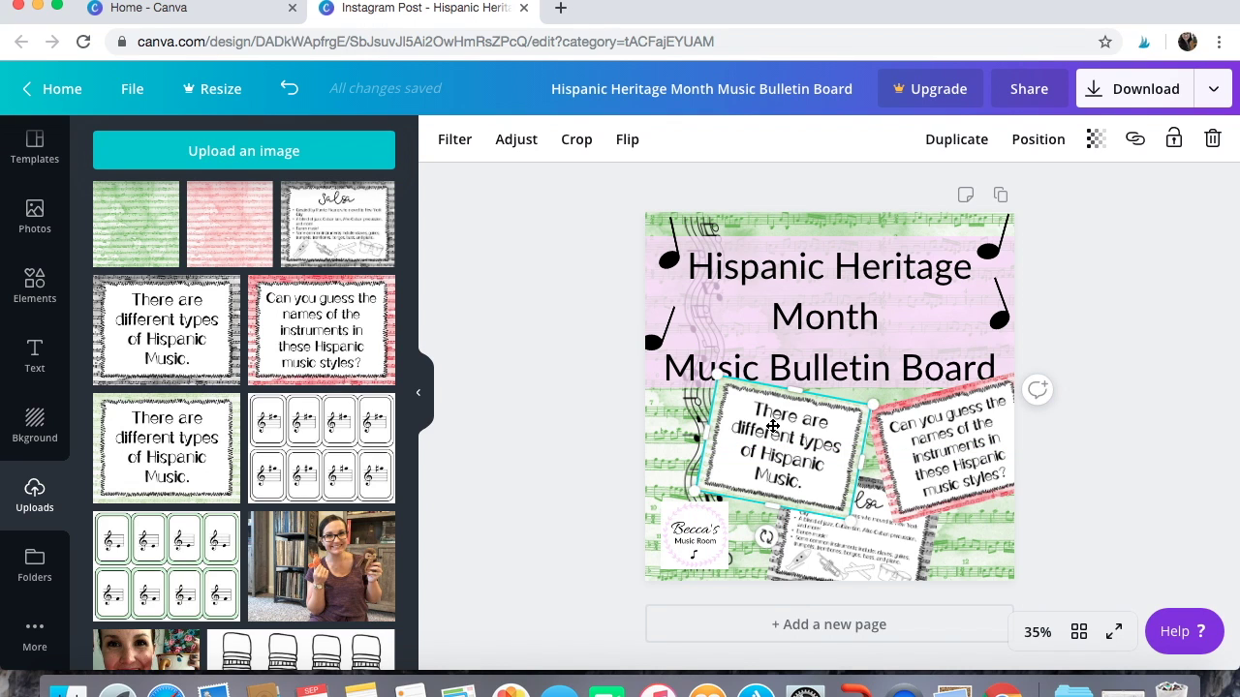
pyautogui.moveTo(758, 445); pyautogui.dragTo(724, 449)
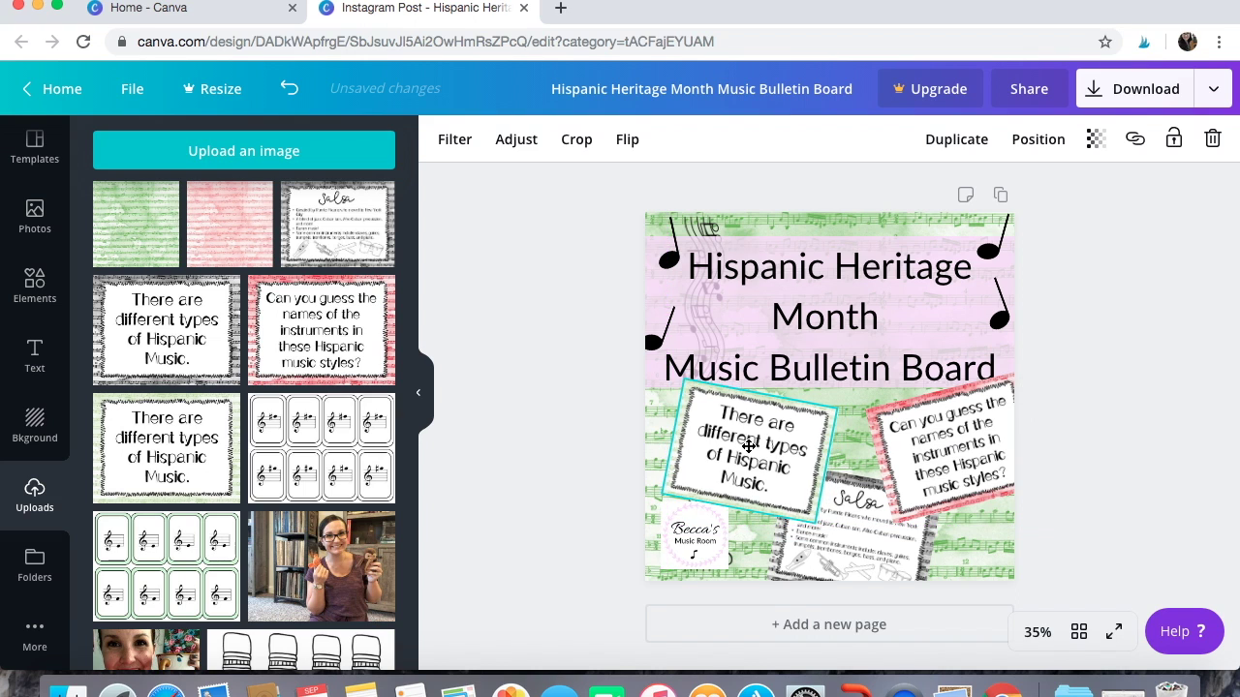
pyautogui.moveTo(810, 521); pyautogui.dragTo(812, 469)
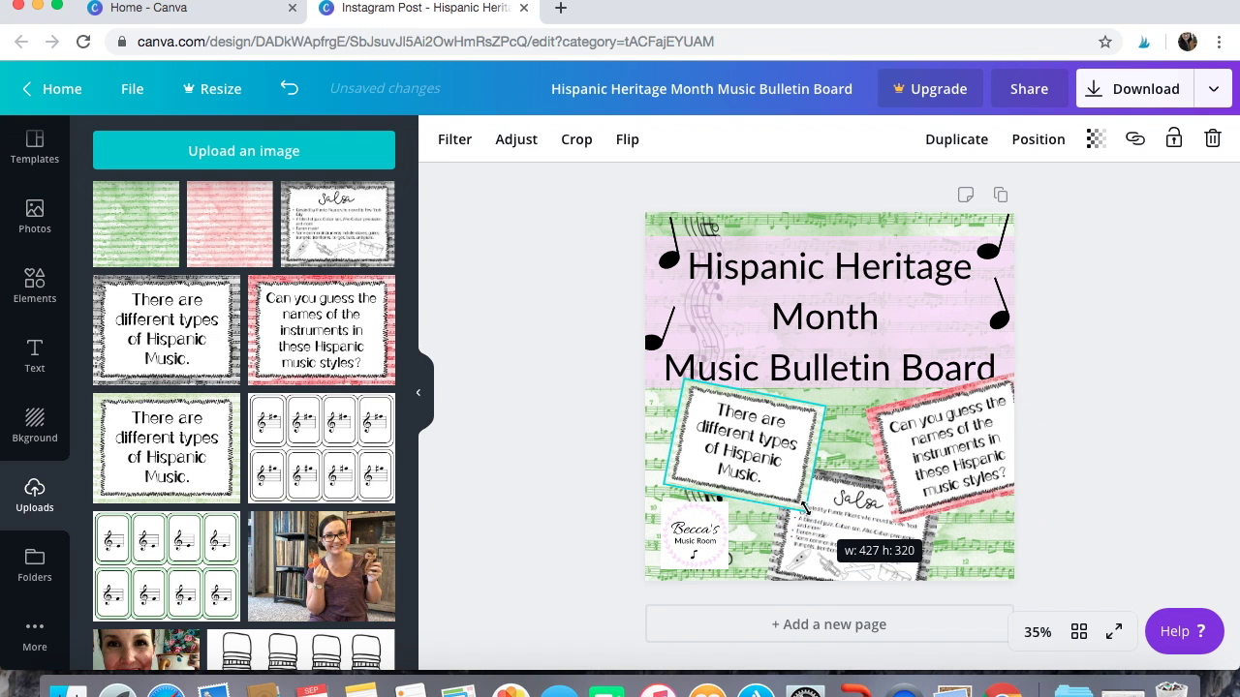
pyautogui.click(848, 537)
# - Bring the Salsa card forward, then the pink Can you guess card in front of it
pyautogui.click(1037, 139)
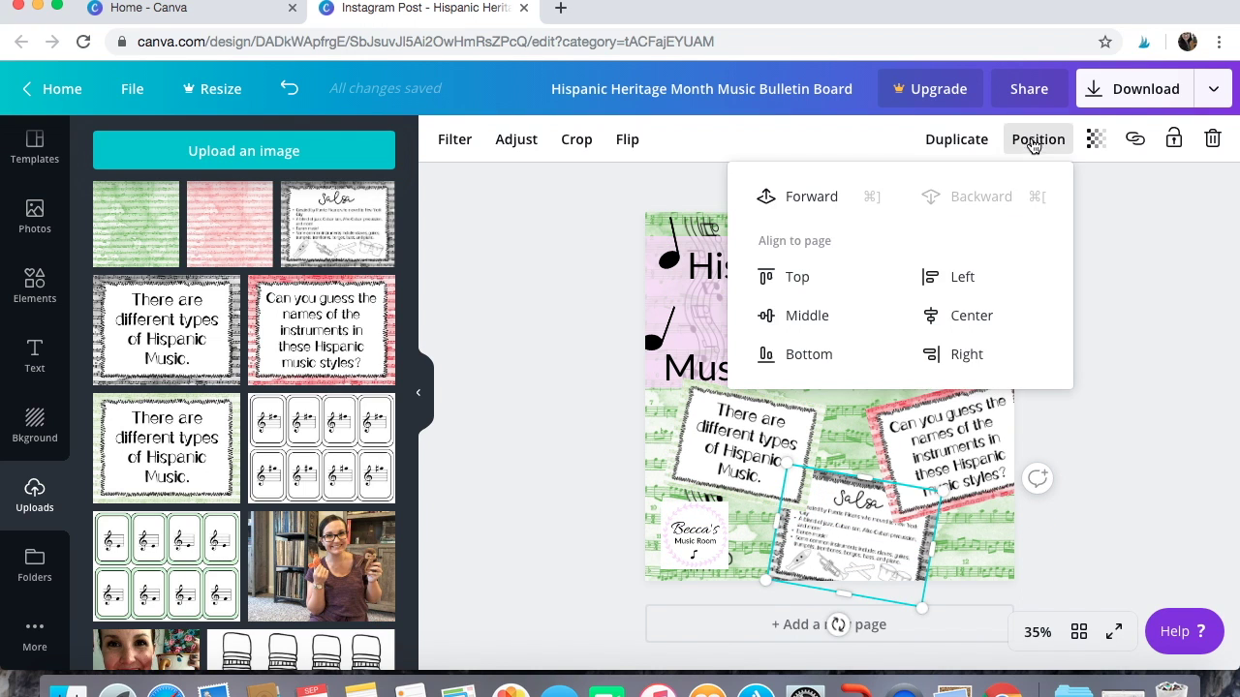
pyautogui.click(820, 208)
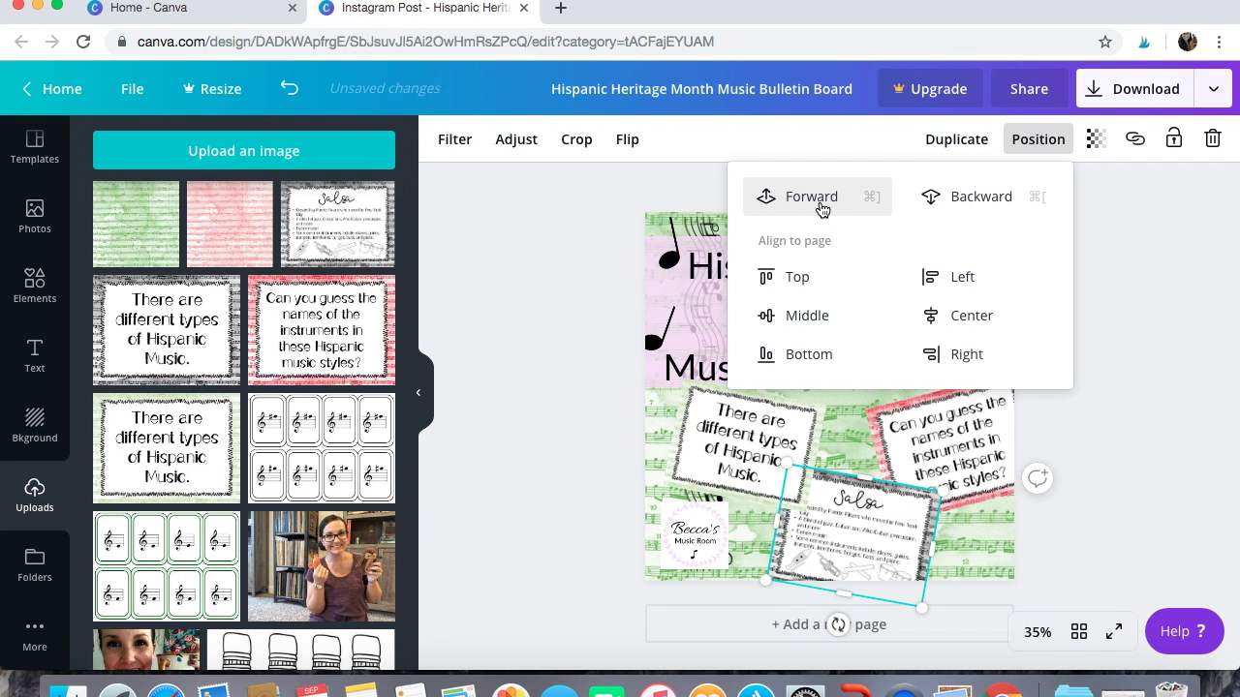
pyautogui.click(877, 431)
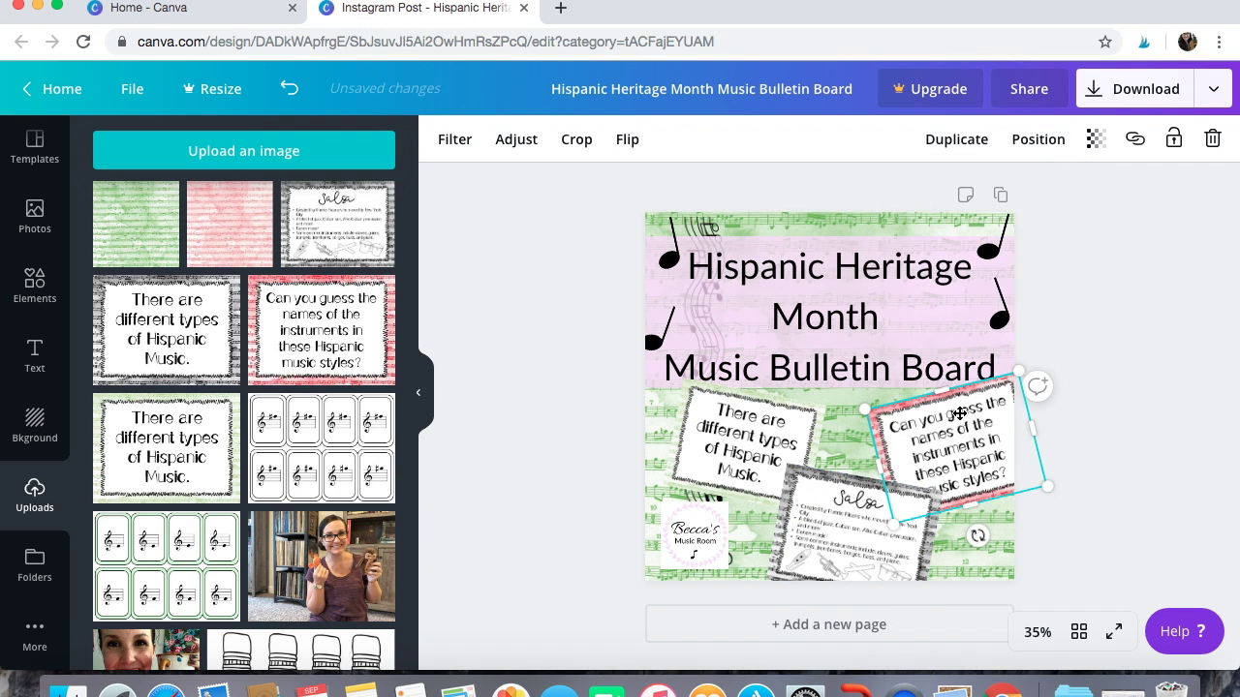
pyautogui.click(1032, 143)
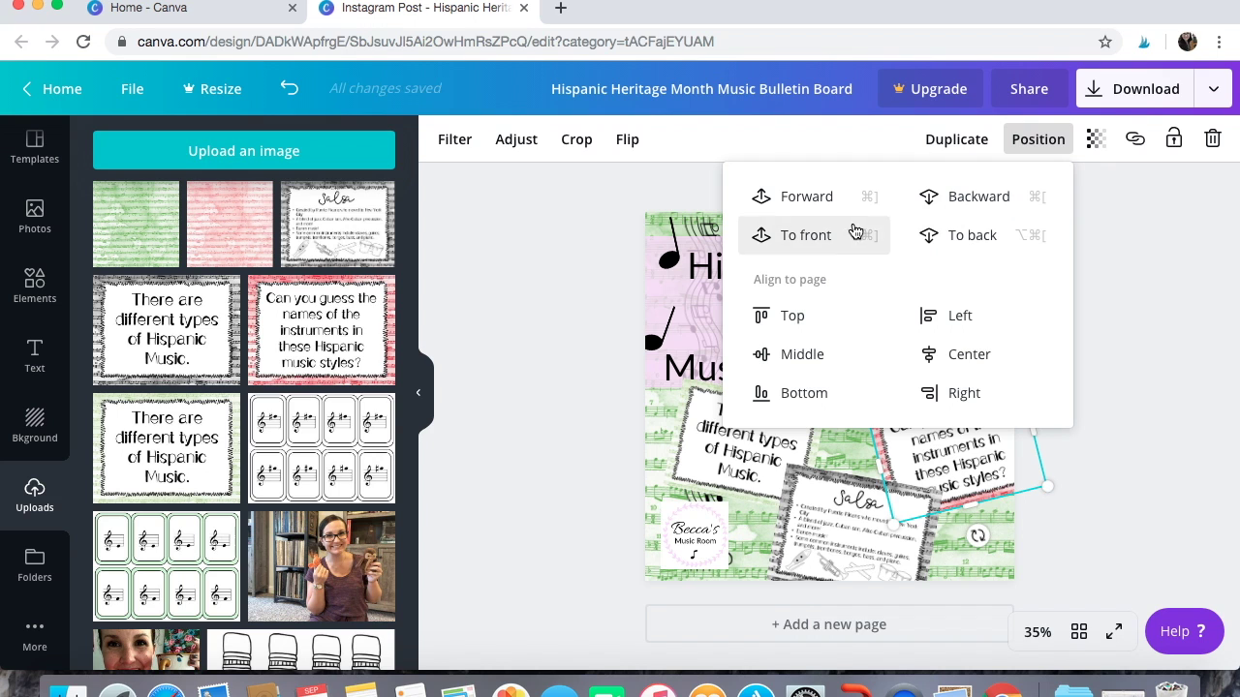
pyautogui.click(828, 203)
pyautogui.click(1122, 384)
# - Reduce the Salsa card's tilt and reposition the There are different types and pink cards
pyautogui.click(863, 512)
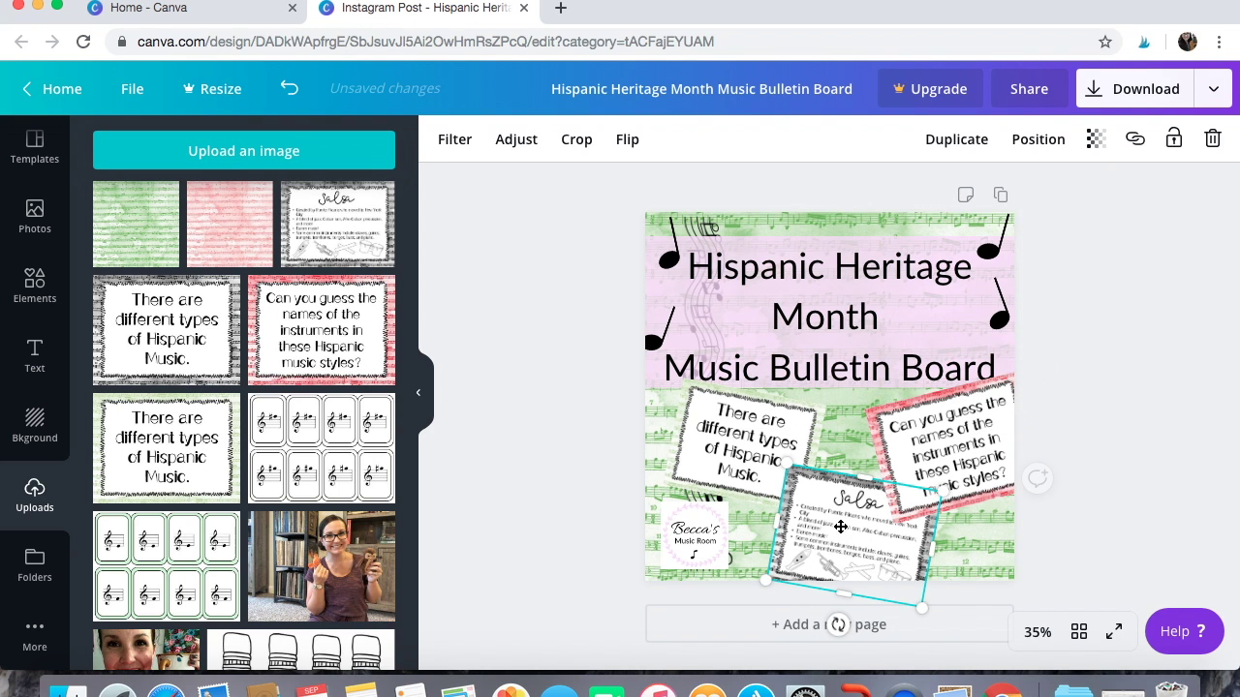
pyautogui.moveTo(839, 624); pyautogui.dragTo(846, 627)
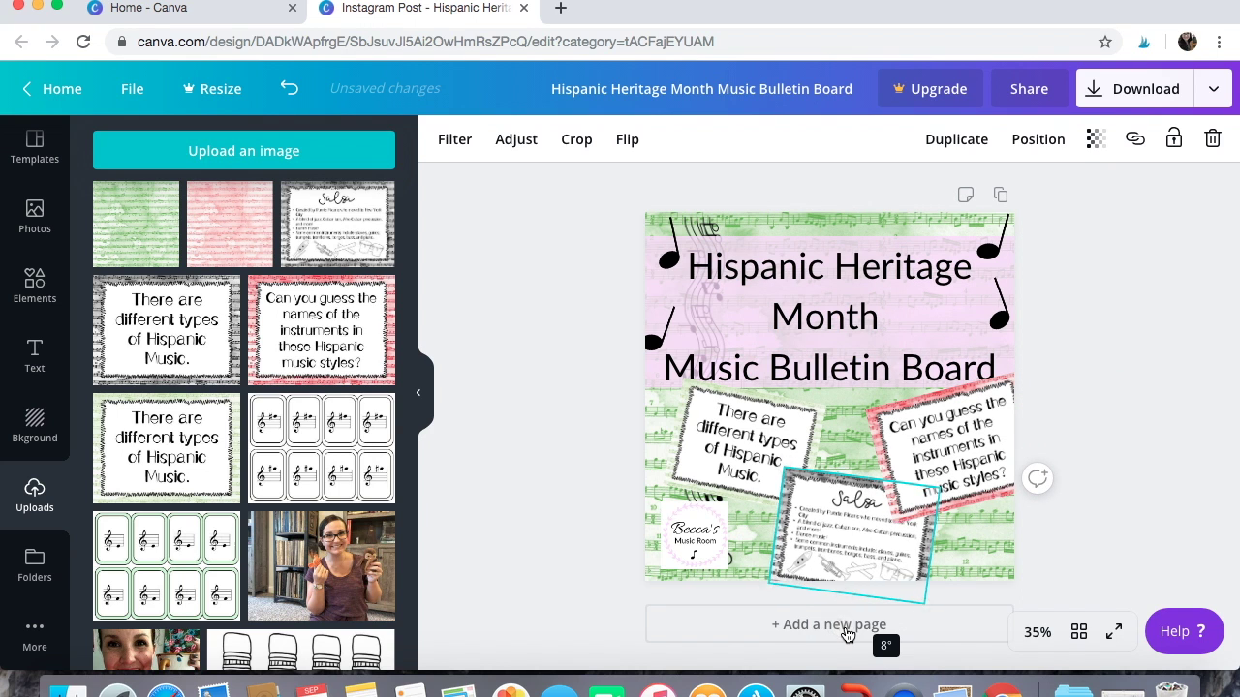
pyautogui.moveTo(766, 438); pyautogui.dragTo(800, 431)
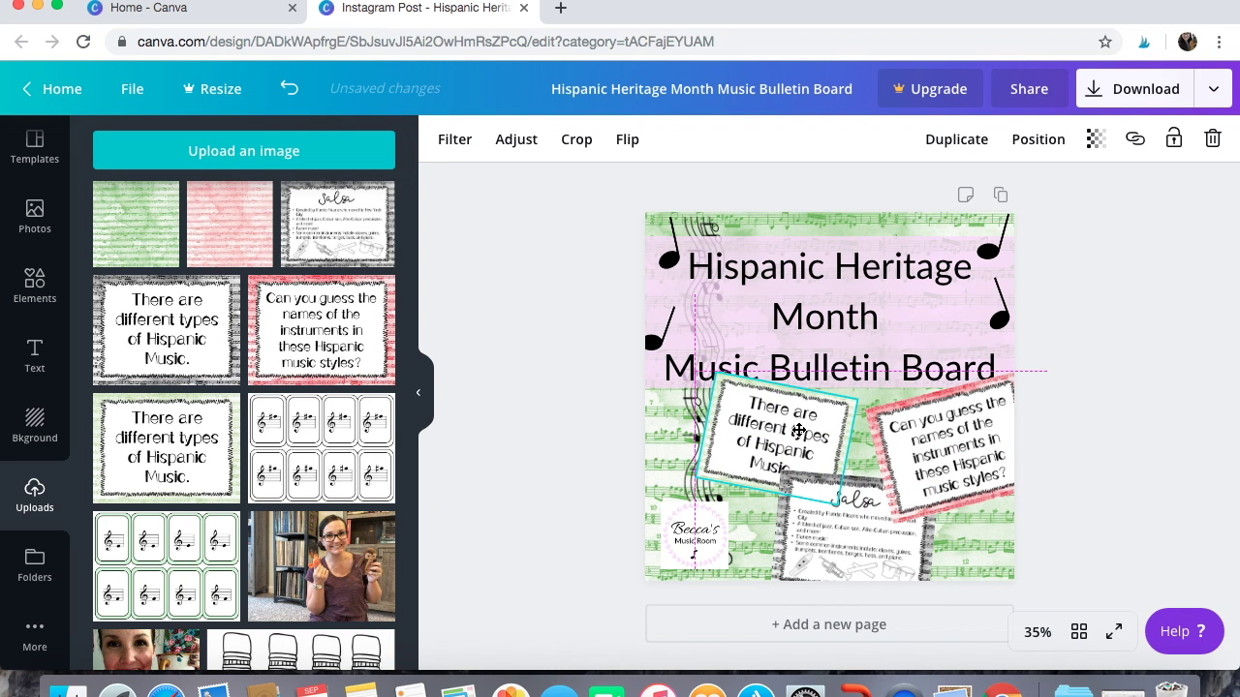
pyautogui.moveTo(908, 434); pyautogui.dragTo(916, 432)
pyautogui.click(1124, 338)
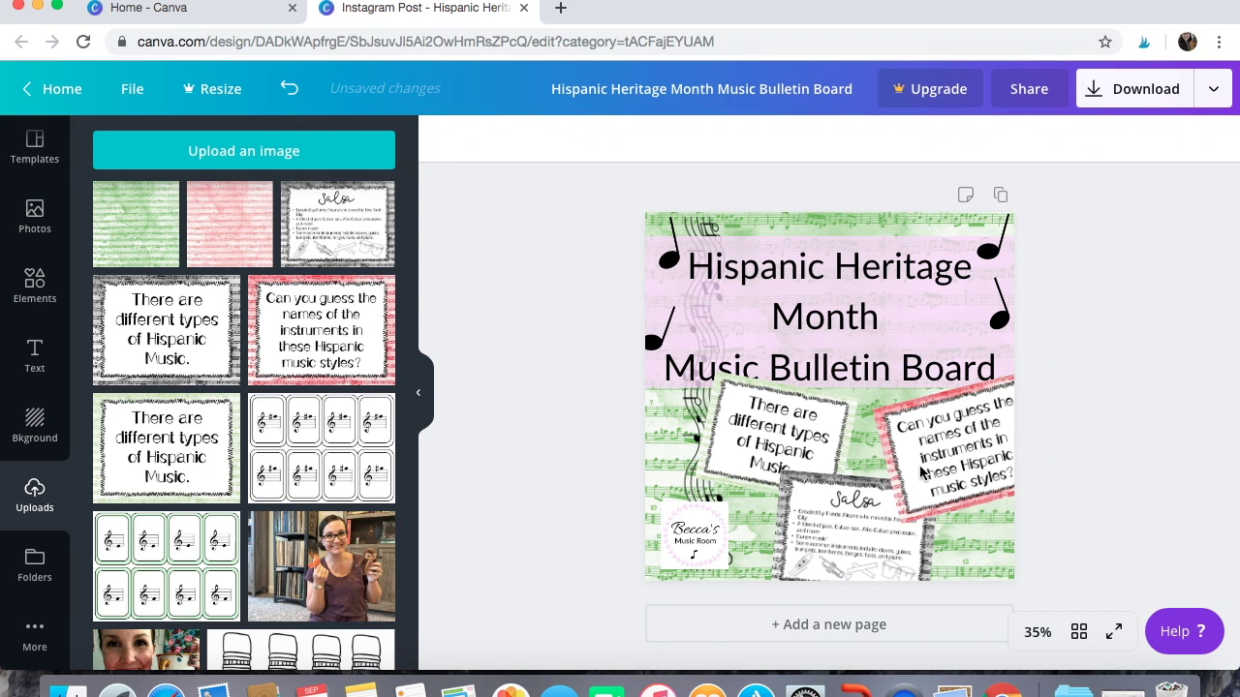
pyautogui.moveTo(790, 456); pyautogui.dragTo(769, 461)
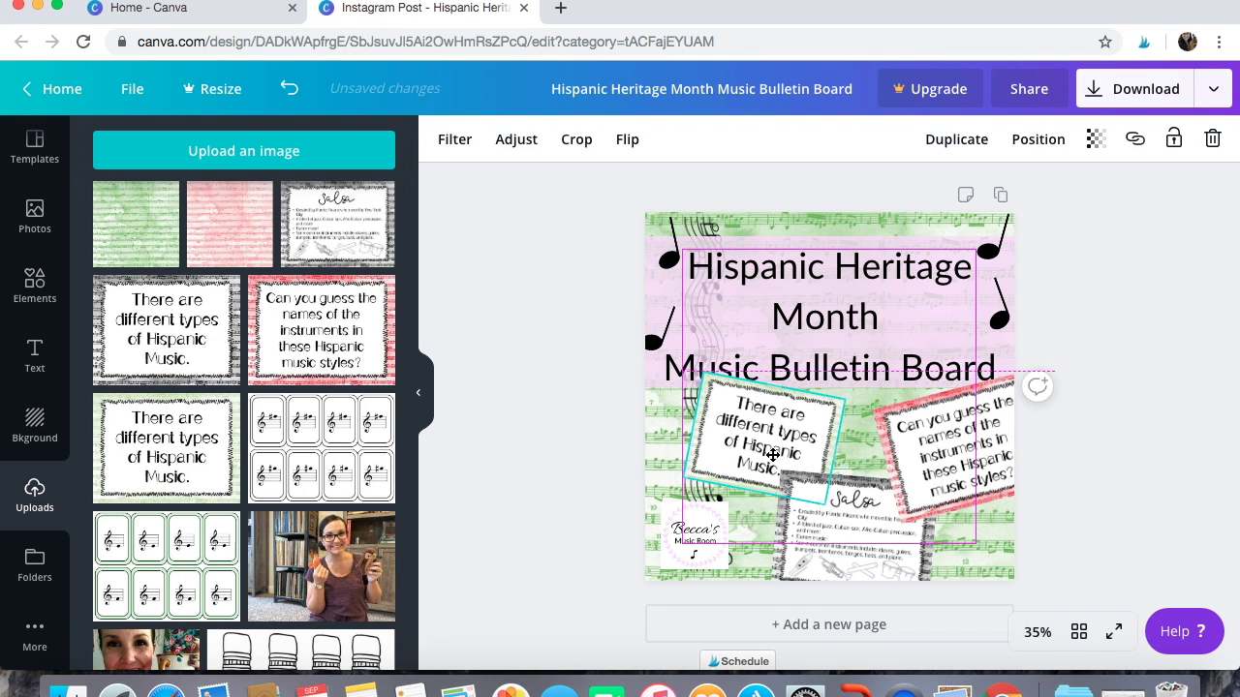
pyautogui.moveTo(737, 454); pyautogui.dragTo(737, 455)
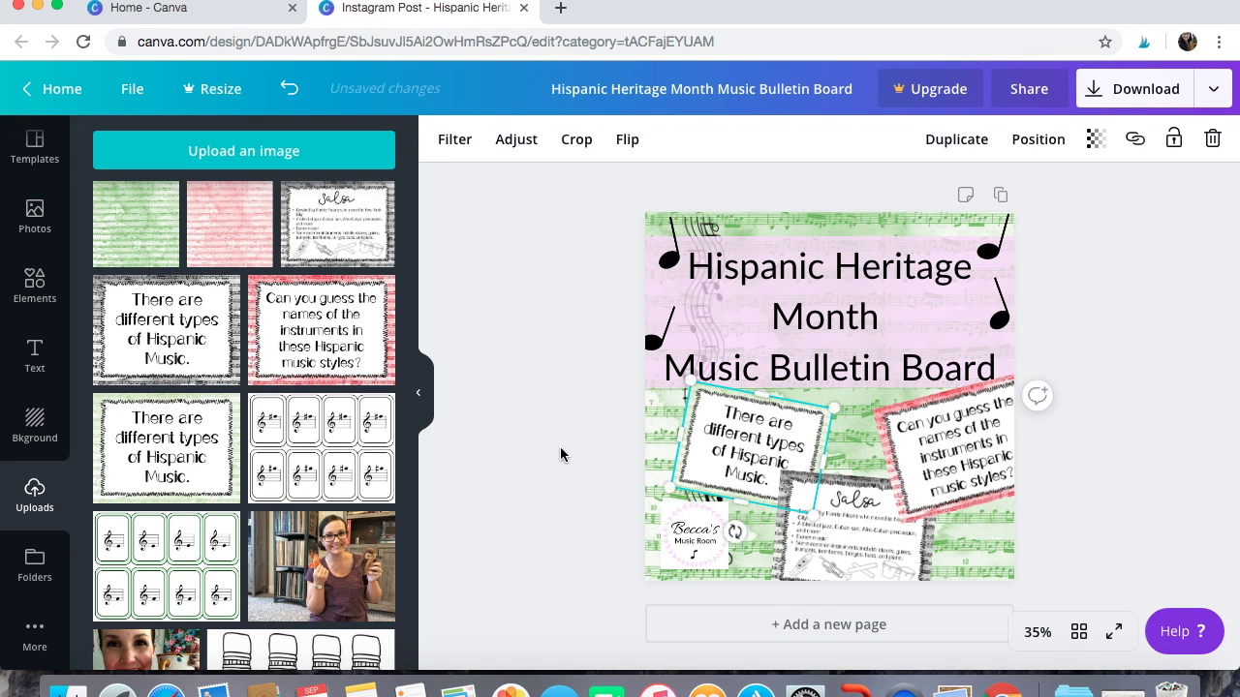
# - Send the pink Can you guess card back two layers, undoing an accidental left-align
pyautogui.click(955, 432)
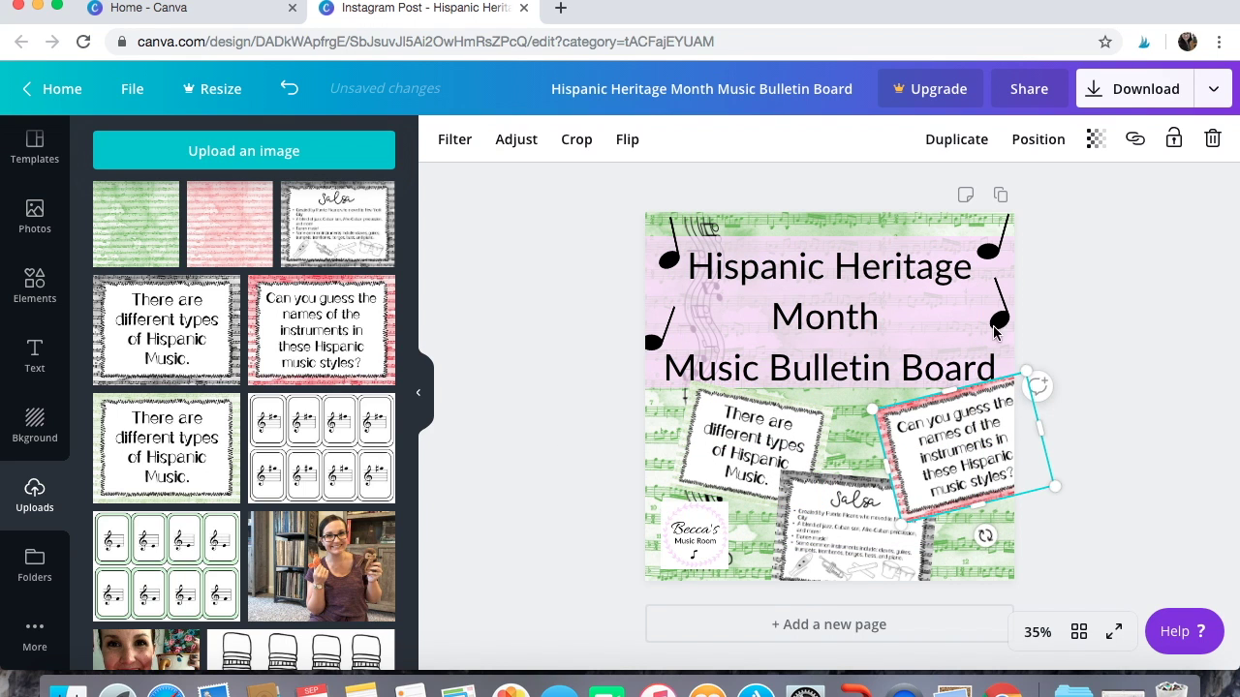
pyautogui.click(1038, 139)
pyautogui.click(983, 199)
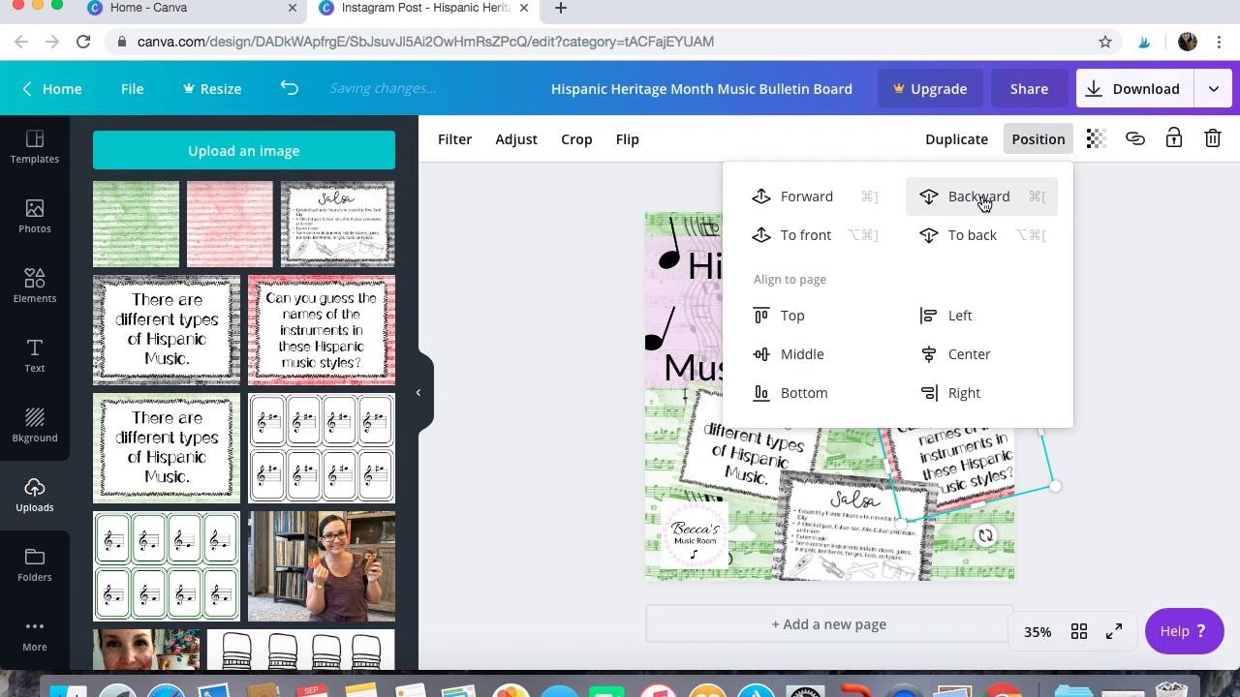
pyautogui.click(983, 199)
pyautogui.click(1056, 316)
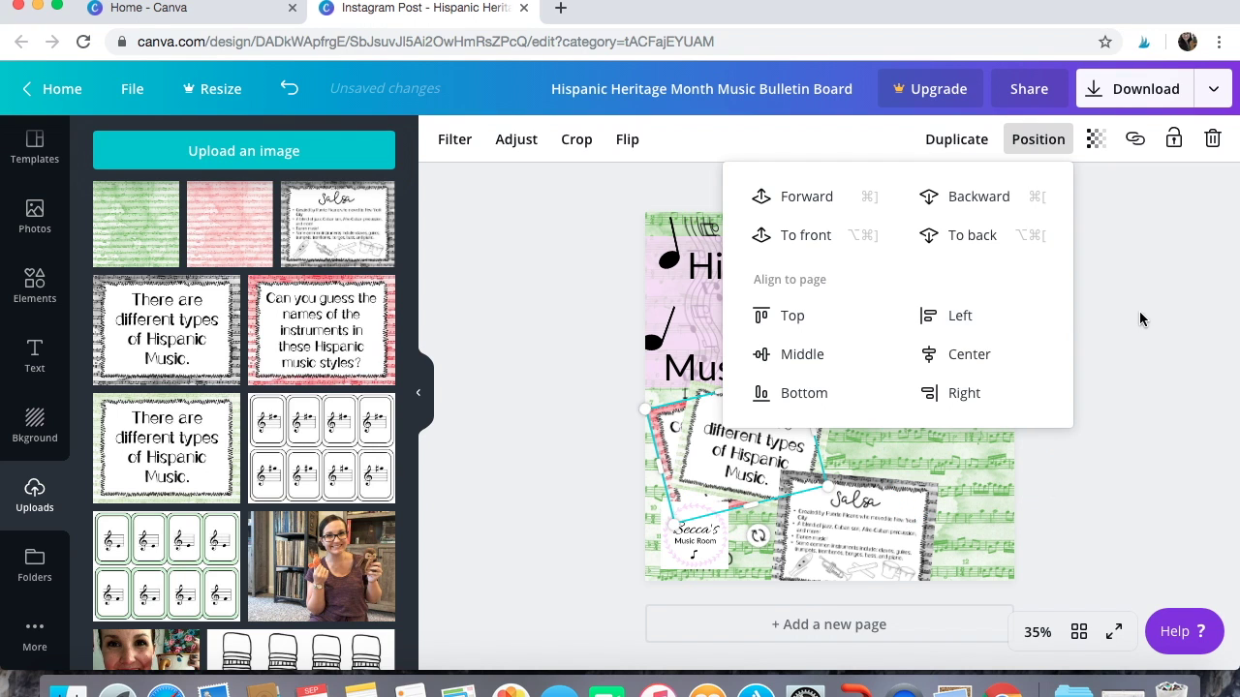
pyautogui.click(289, 88)
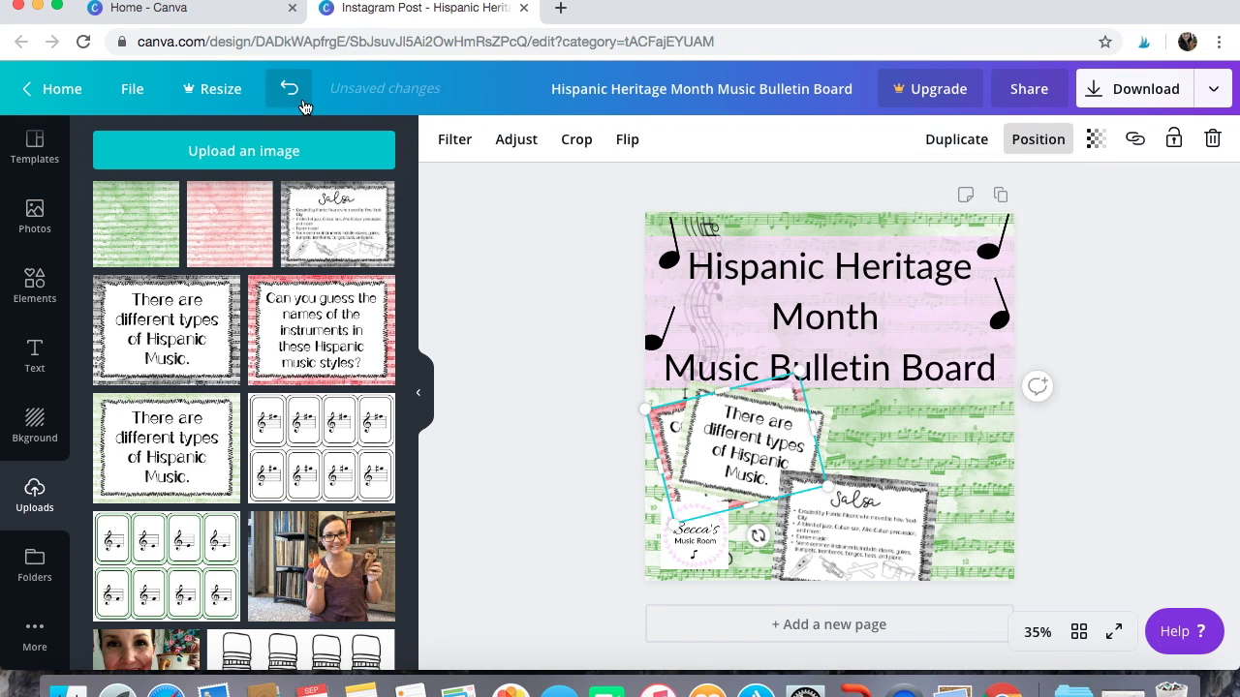
pyautogui.click(560, 416)
# - Send the There are different types card back two layers and nudge it up-right
pyautogui.click(895, 508)
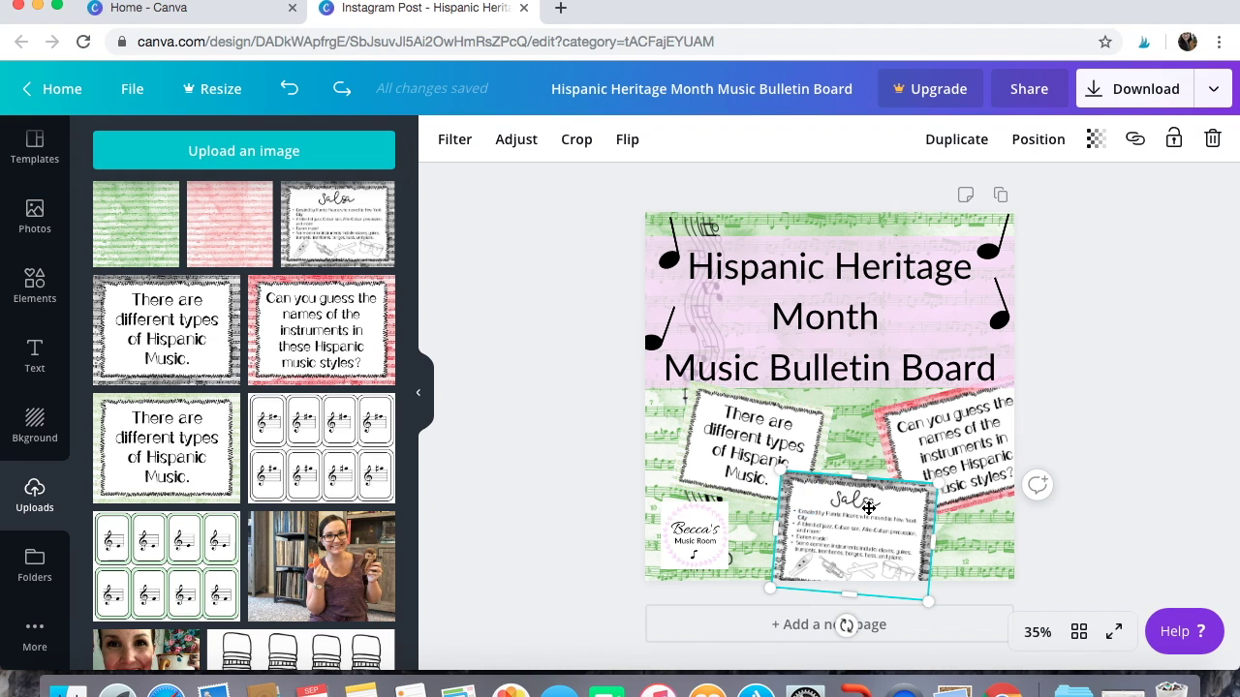
pyautogui.click(808, 451)
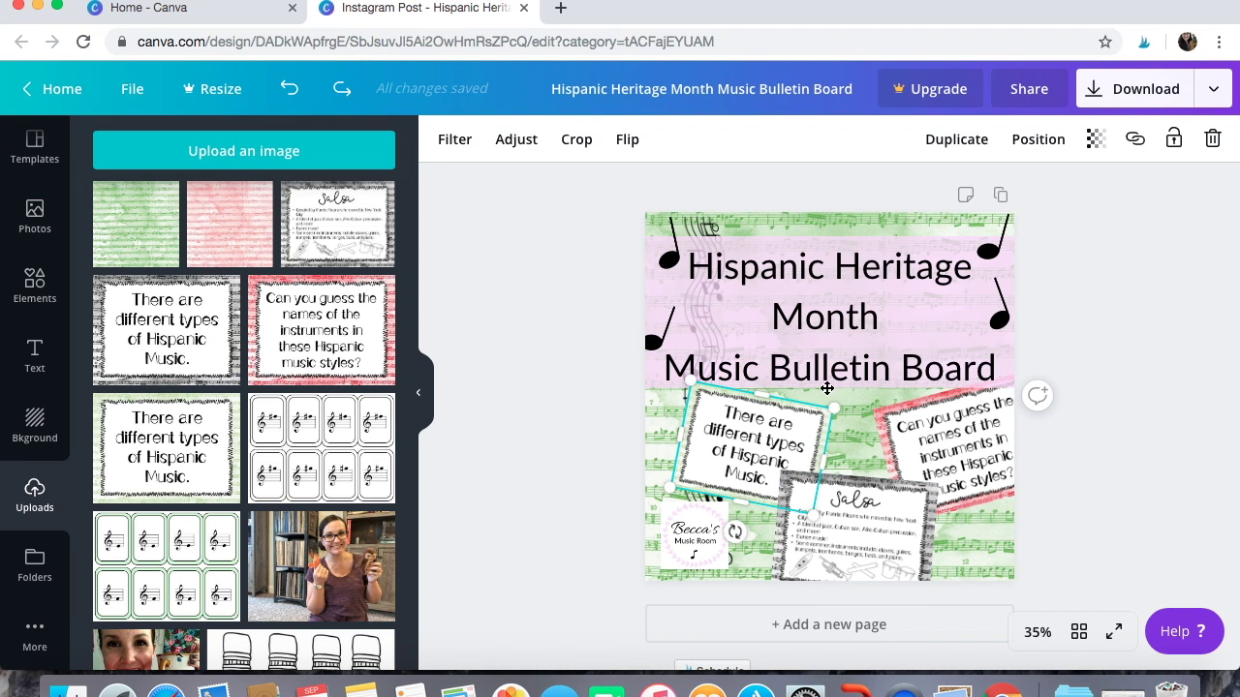
pyautogui.click(1037, 142)
pyautogui.click(1001, 203)
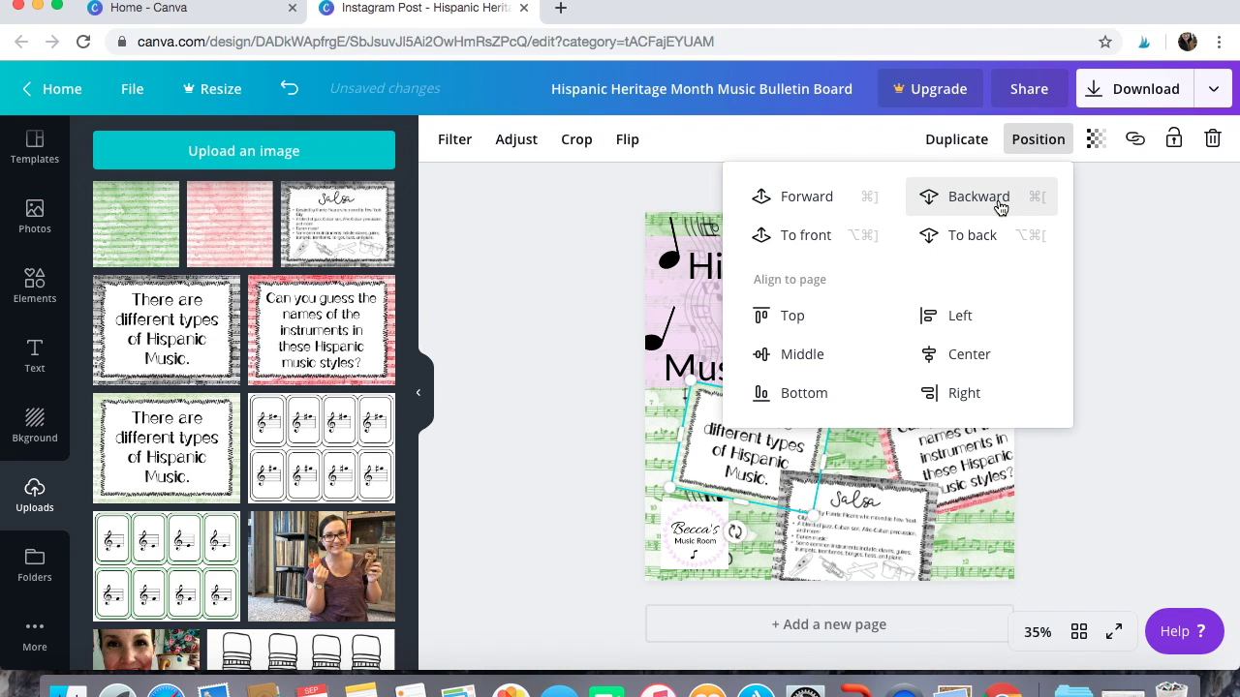
pyautogui.click(1001, 207)
pyautogui.click(1175, 298)
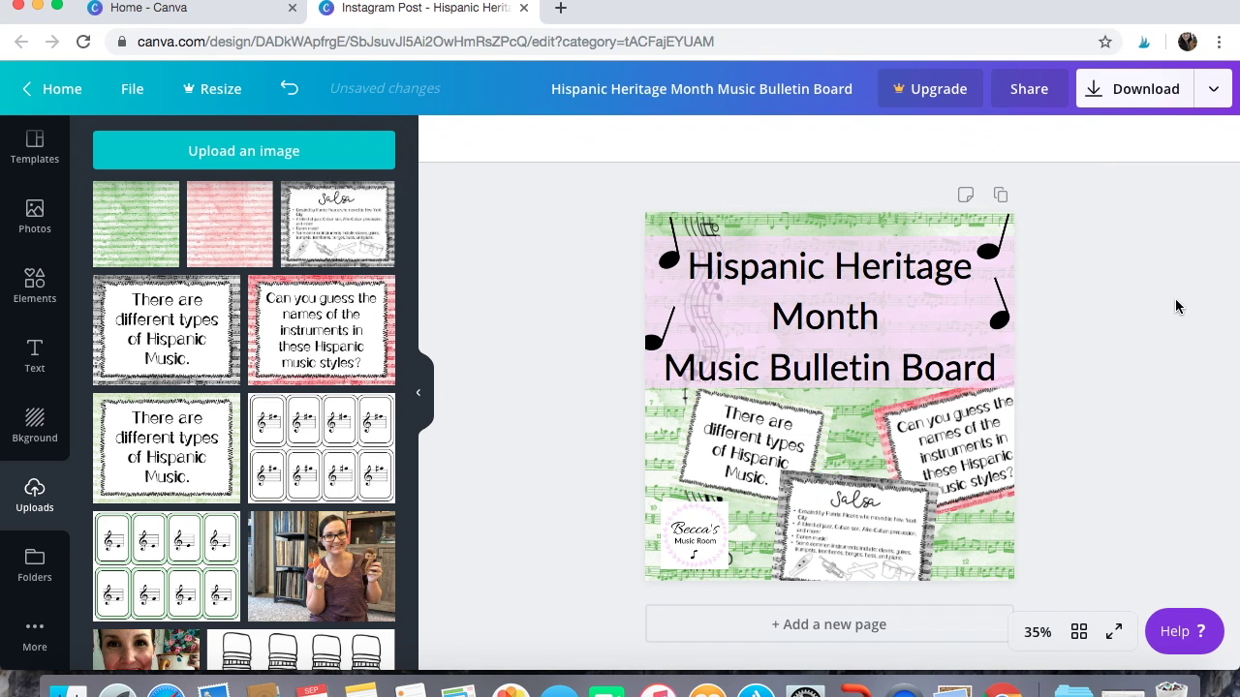
pyautogui.click(713, 438)
pyautogui.moveTo(715, 439); pyautogui.dragTo(720, 434)
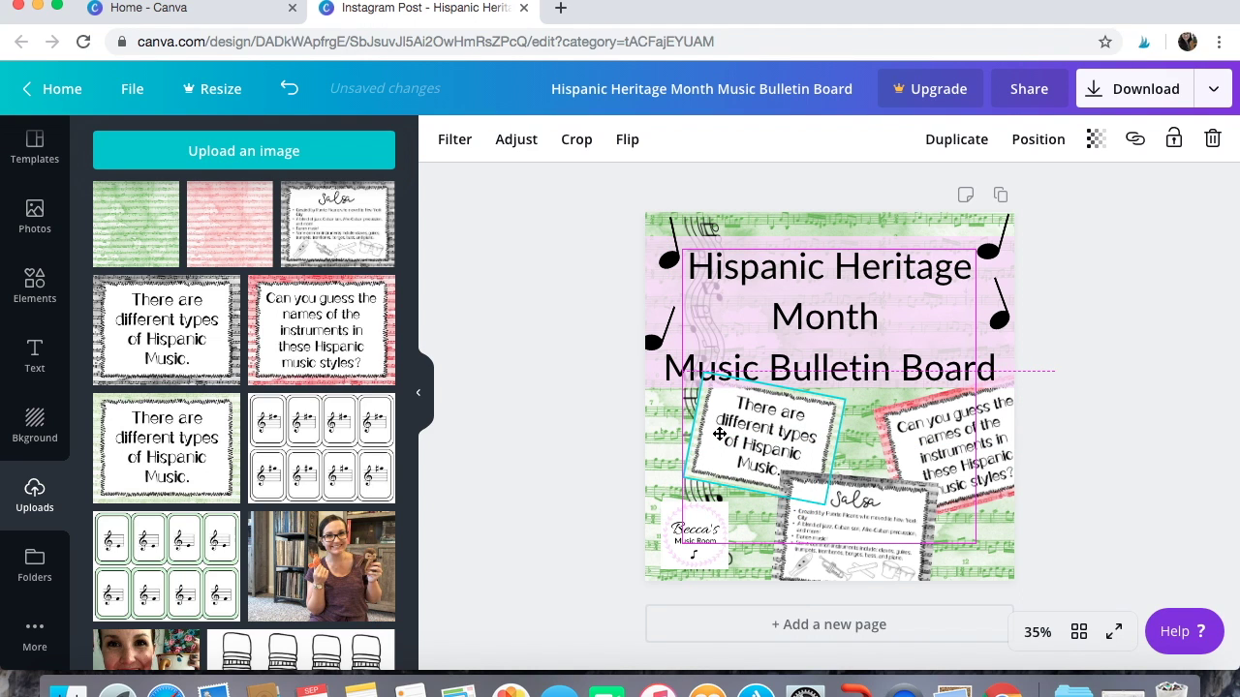
# - Shift the music staff image to the page's left edge
pyautogui.click(540, 509)
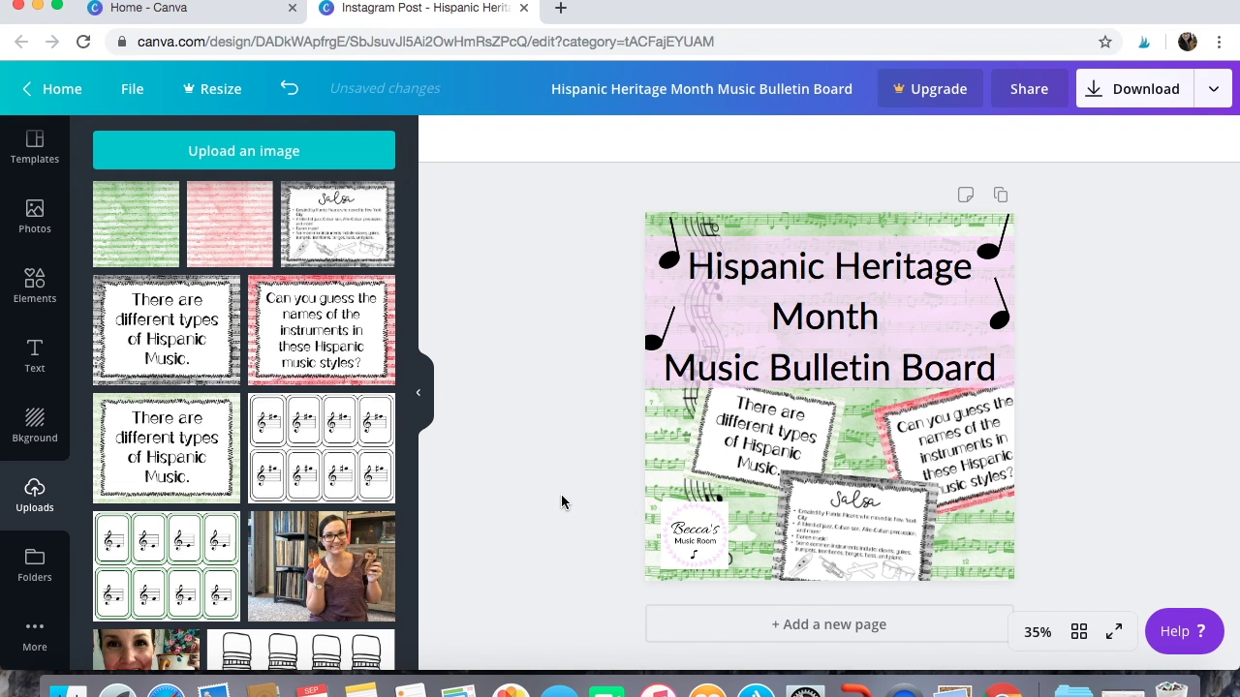
pyautogui.click(704, 226)
pyautogui.moveTo(696, 222); pyautogui.dragTo(687, 225)
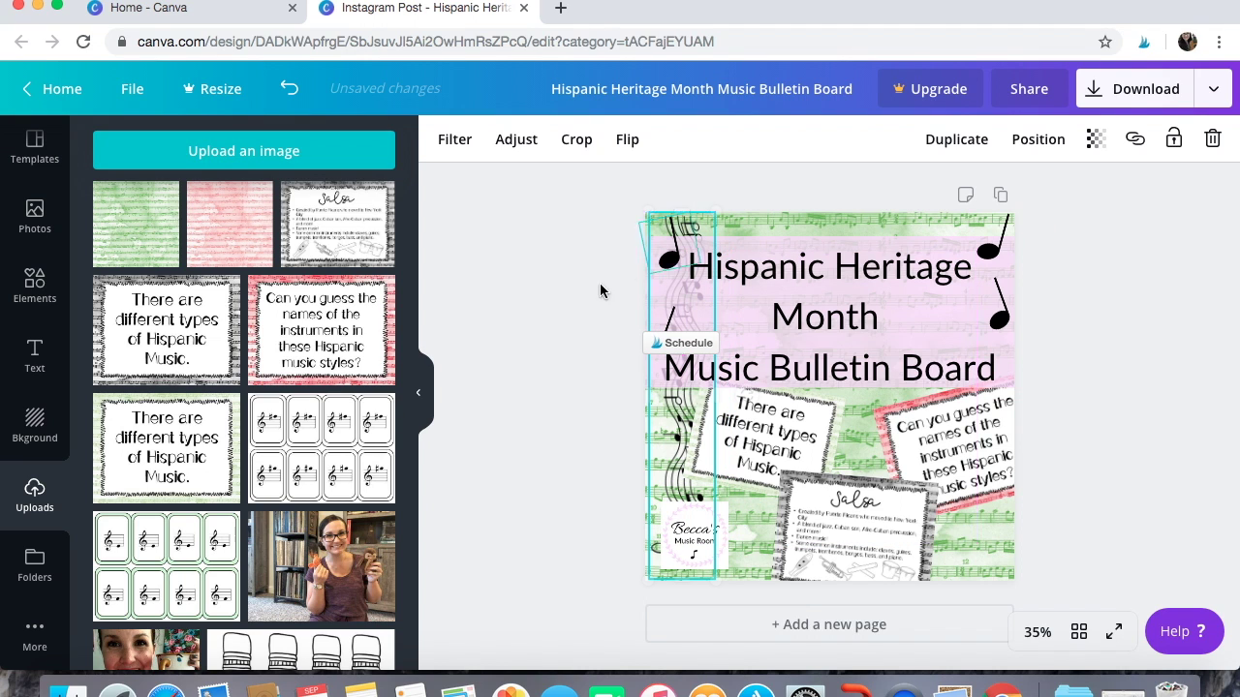
pyautogui.click(555, 329)
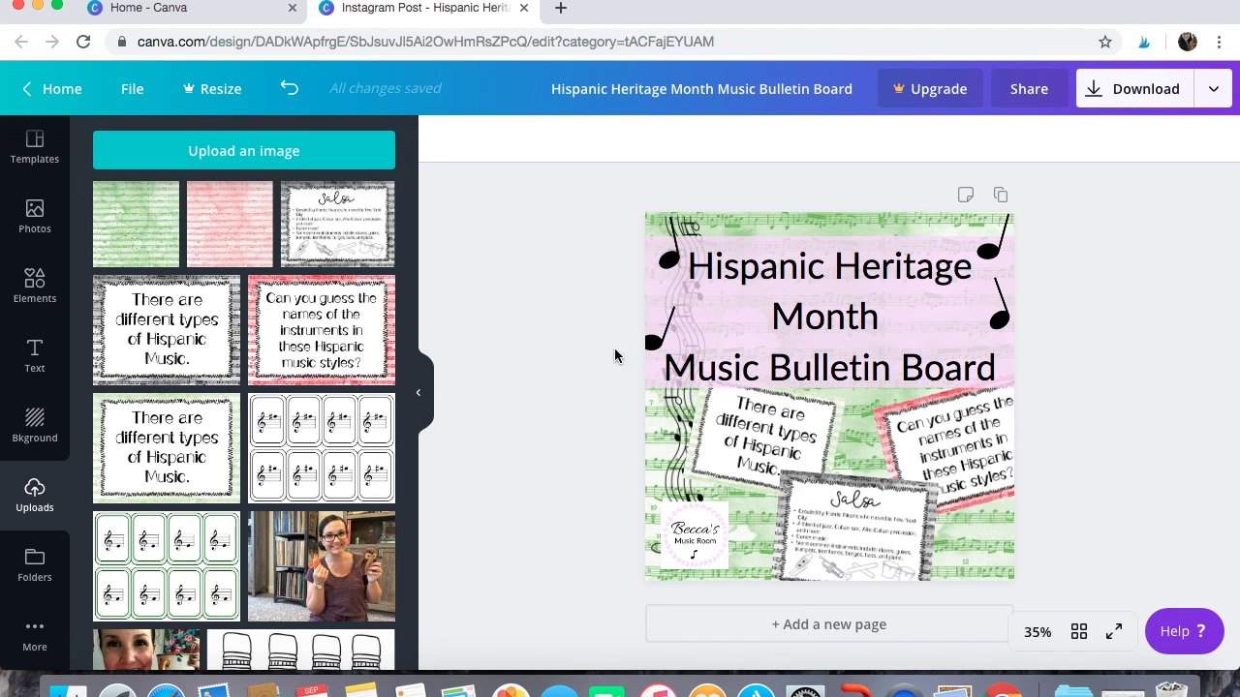
# - Send the Salsa card backward so it tucks behind the other two slides
pyautogui.click(842, 508)
pyautogui.click(1037, 138)
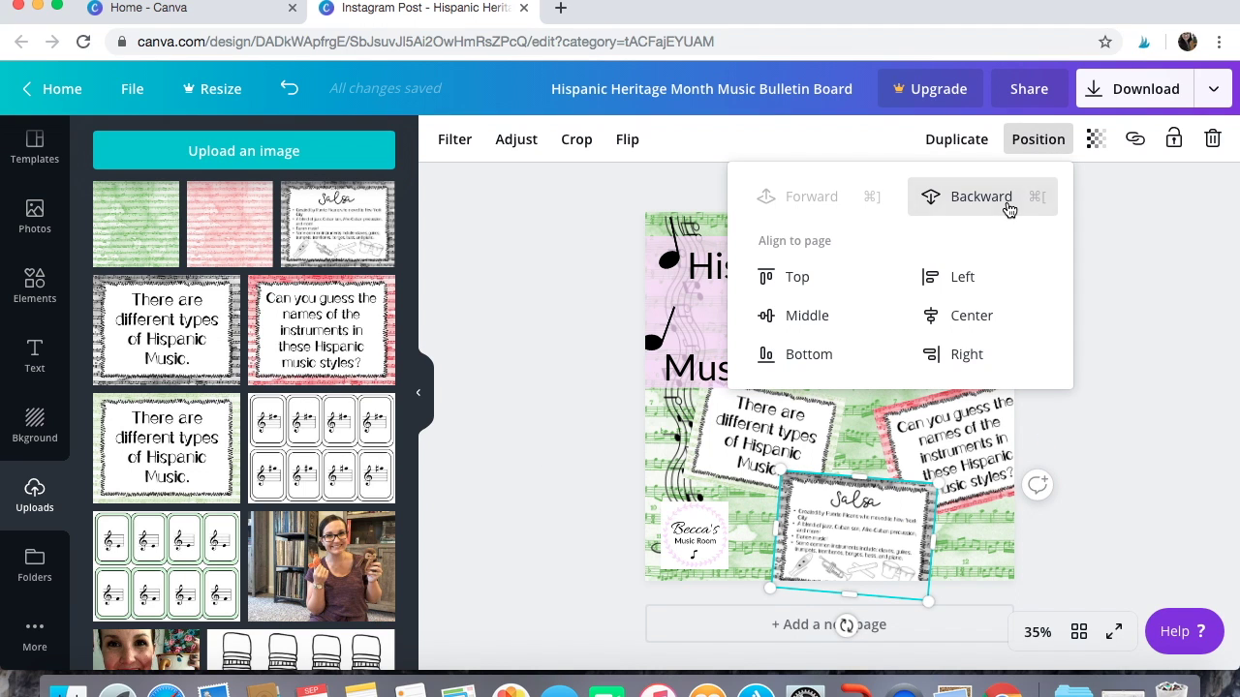
pyautogui.click(1008, 209)
pyautogui.click(1149, 370)
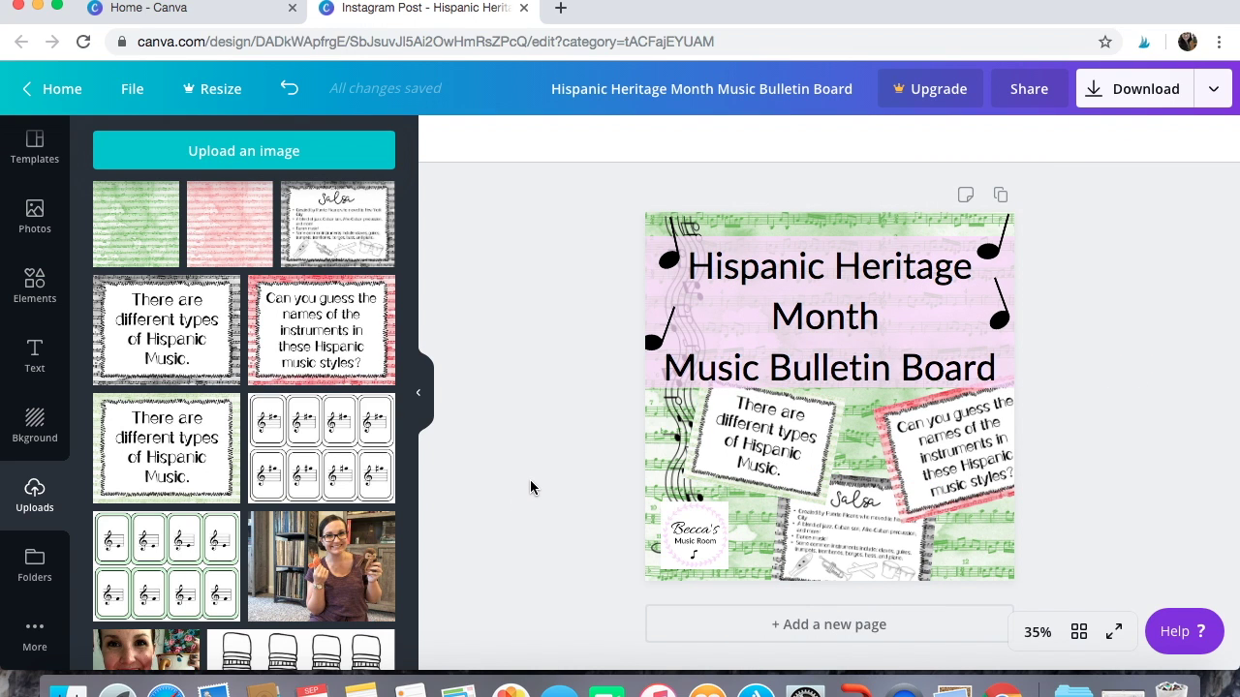
pyautogui.click(1095, 88)
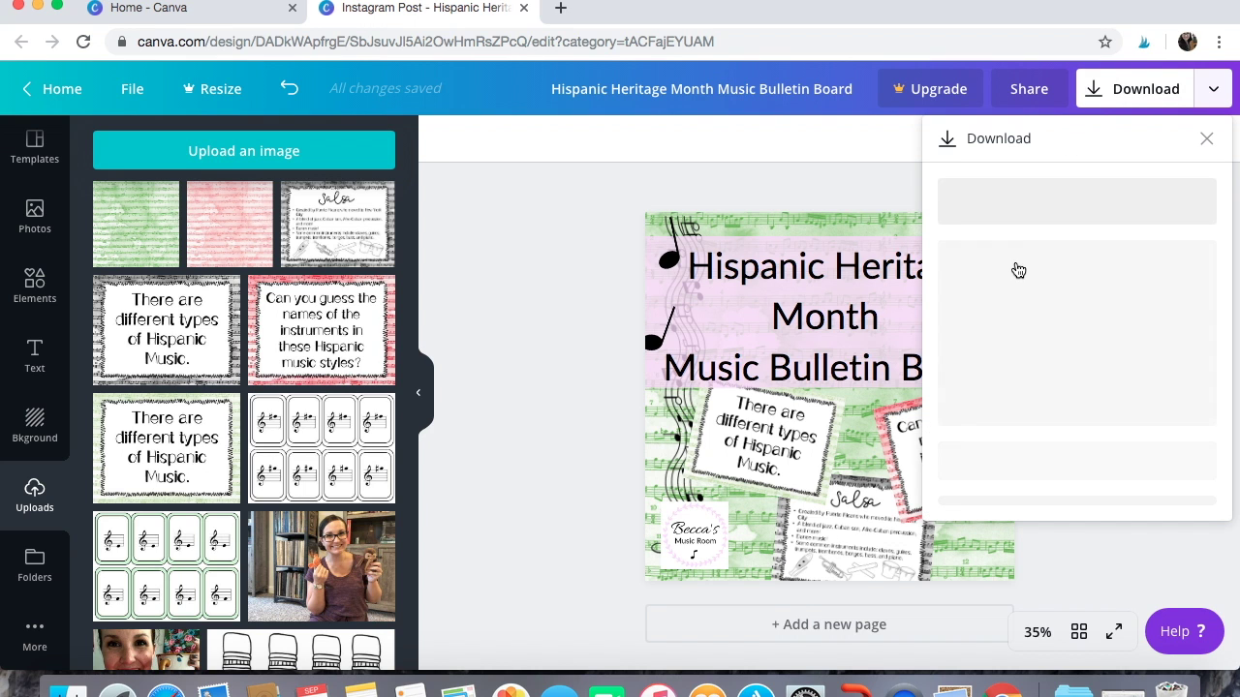
# - Start downloading the finished post as a PNG
pyautogui.click(1038, 325)
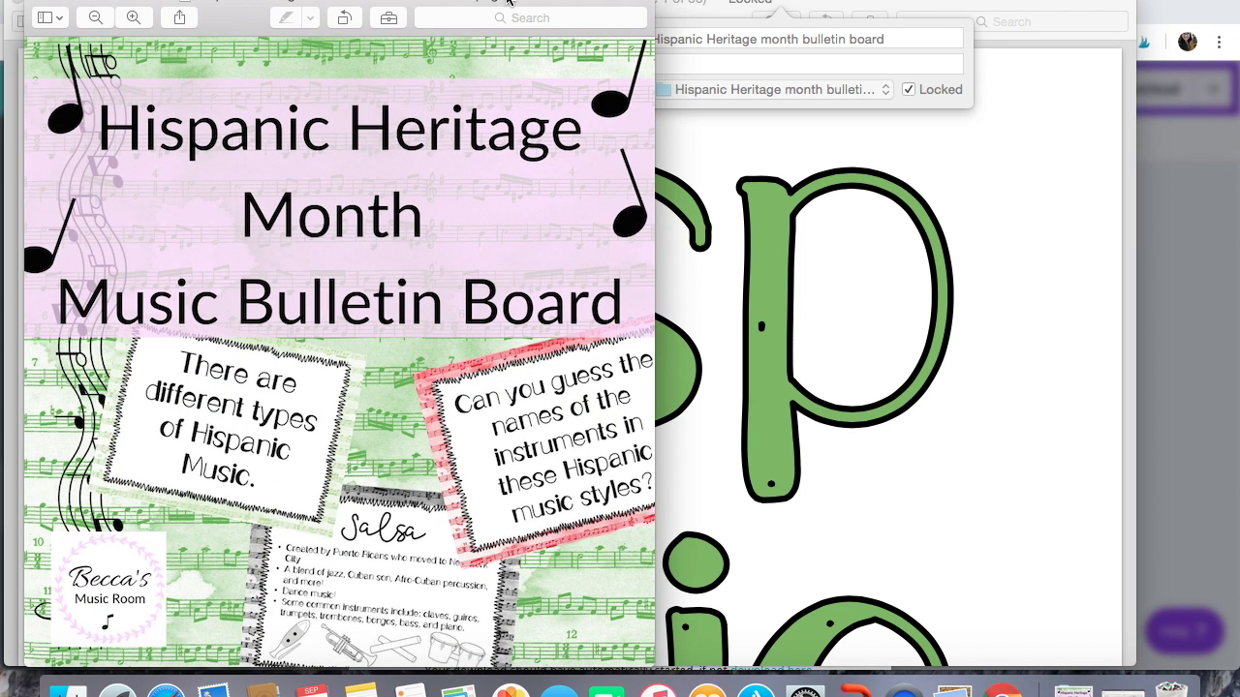
# - Choose the Hispanic Heritage month bulletin board folder as the PNG's save location
pyautogui.click(611, 85)
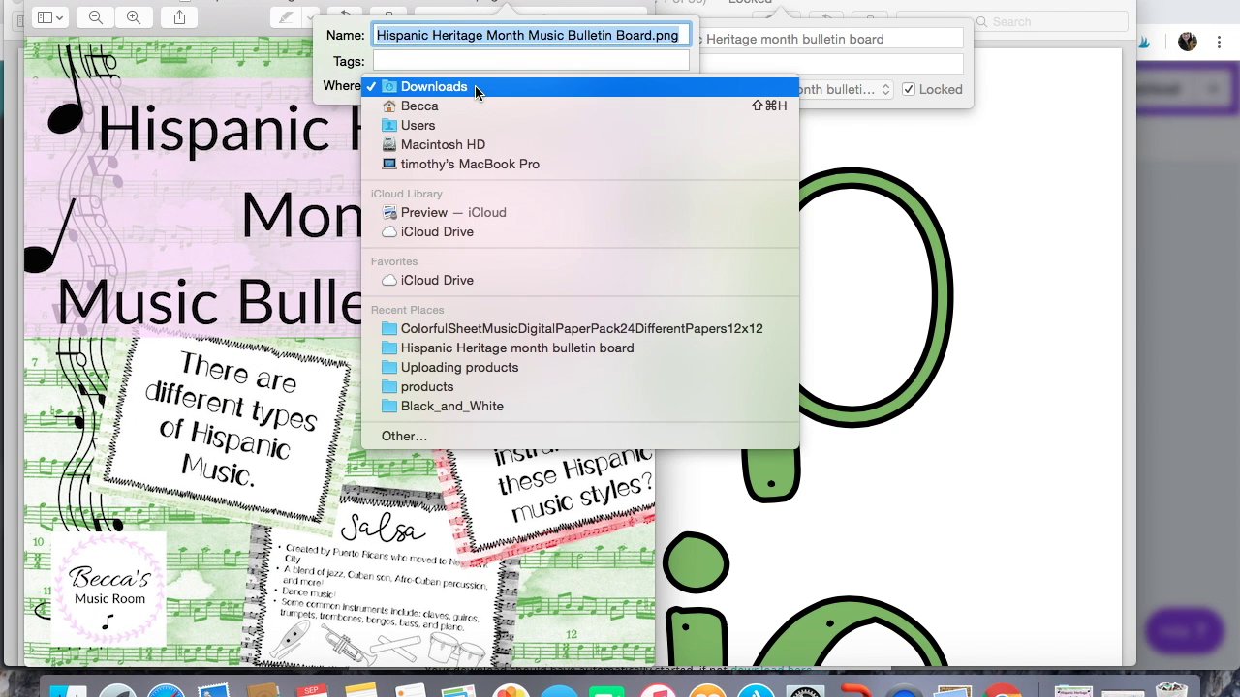
pyautogui.click(474, 351)
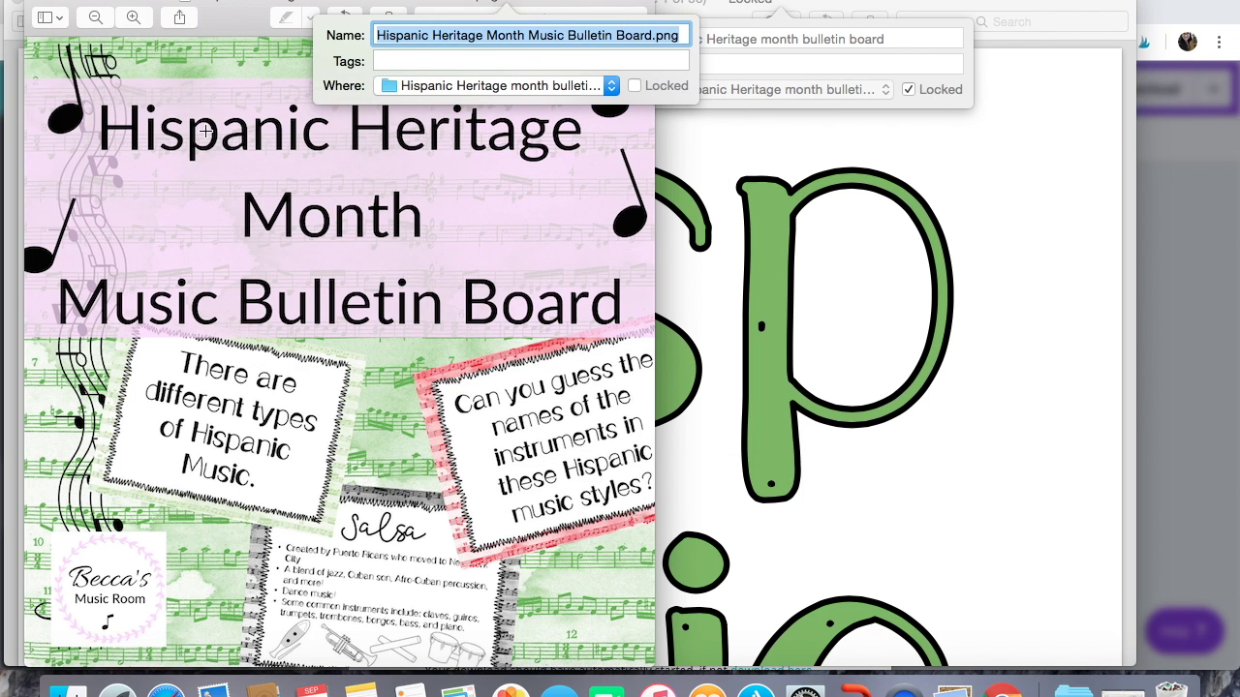